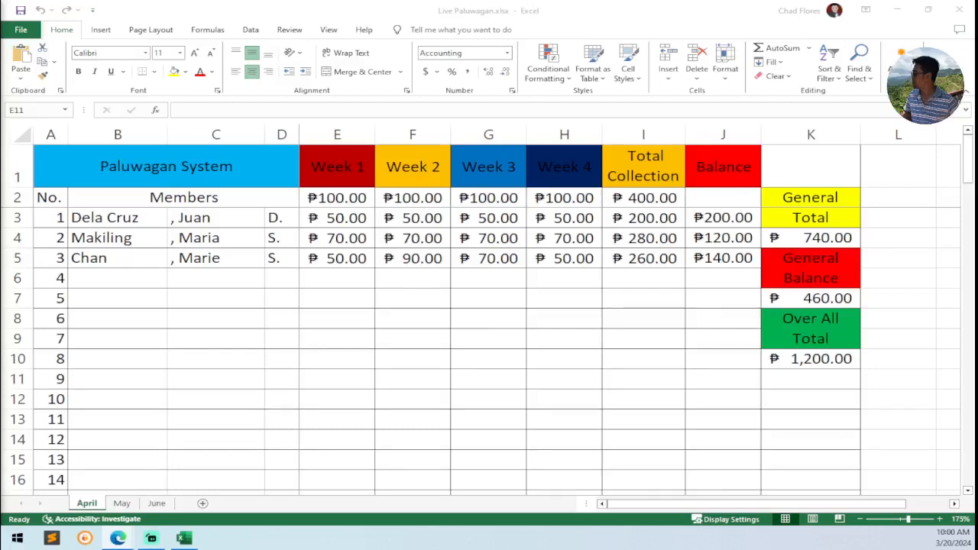
Test the April sheet's last member row by entering a Week 1 payment of 1 in E102, and clear it again
left_click(163, 359)
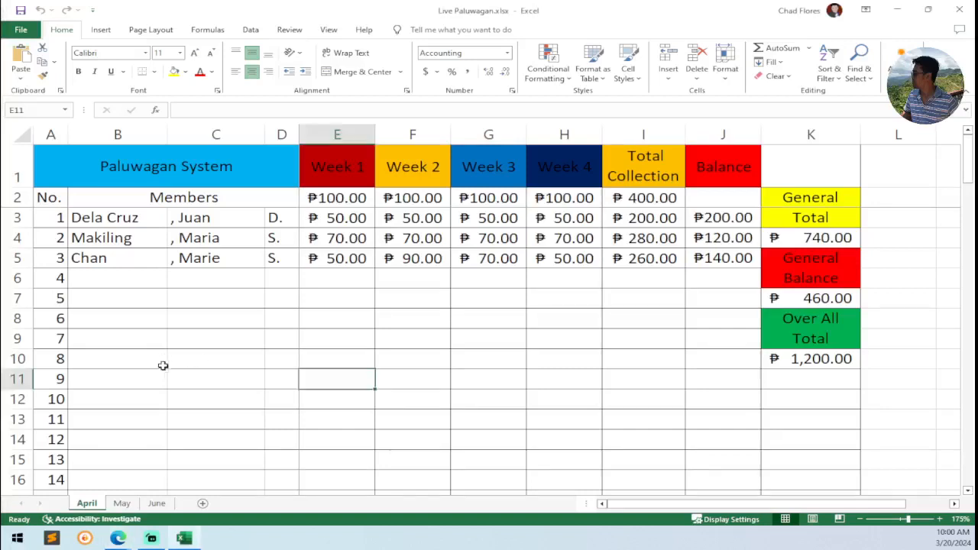
left_click(162, 365)
scroll(140, 382, "down", 15)
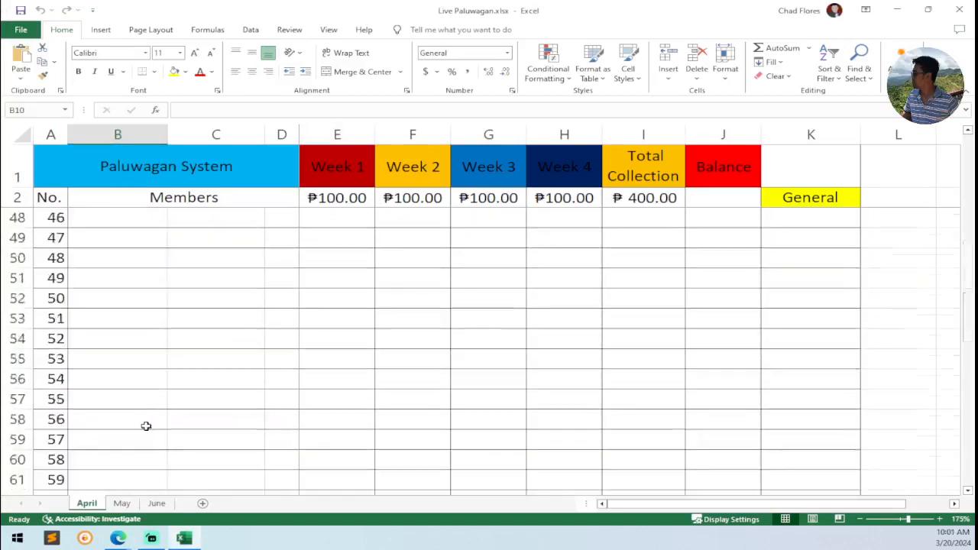
scroll(146, 426, "down", 20)
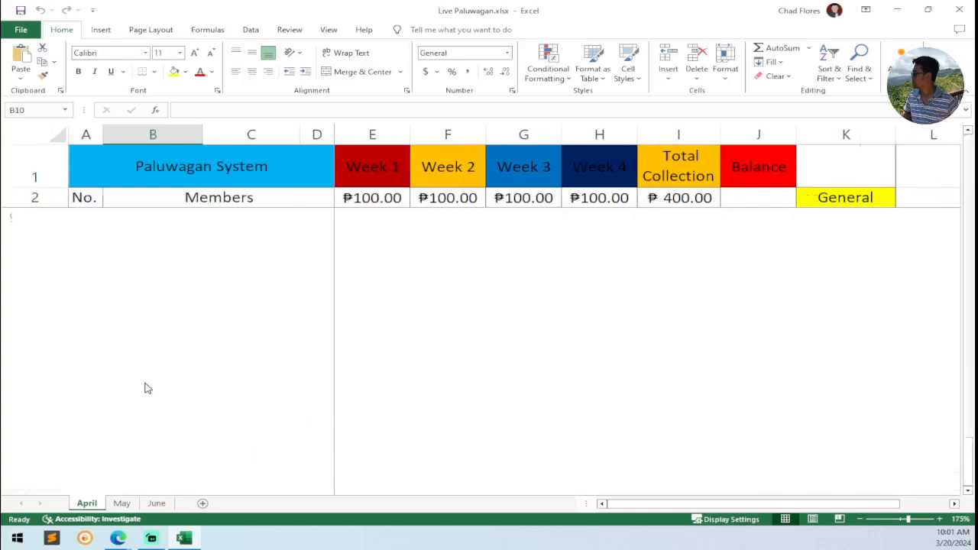
scroll(148, 388, "up", 5)
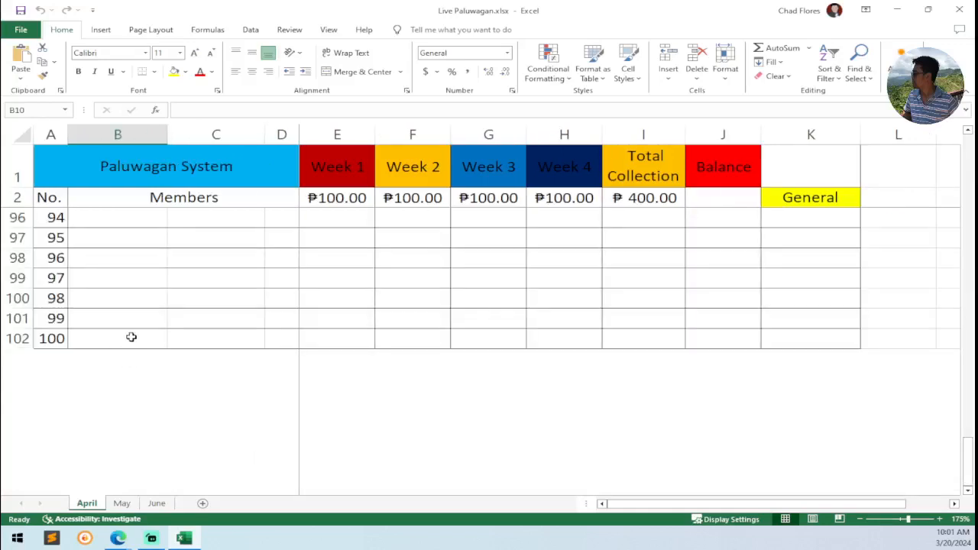
left_click(328, 341)
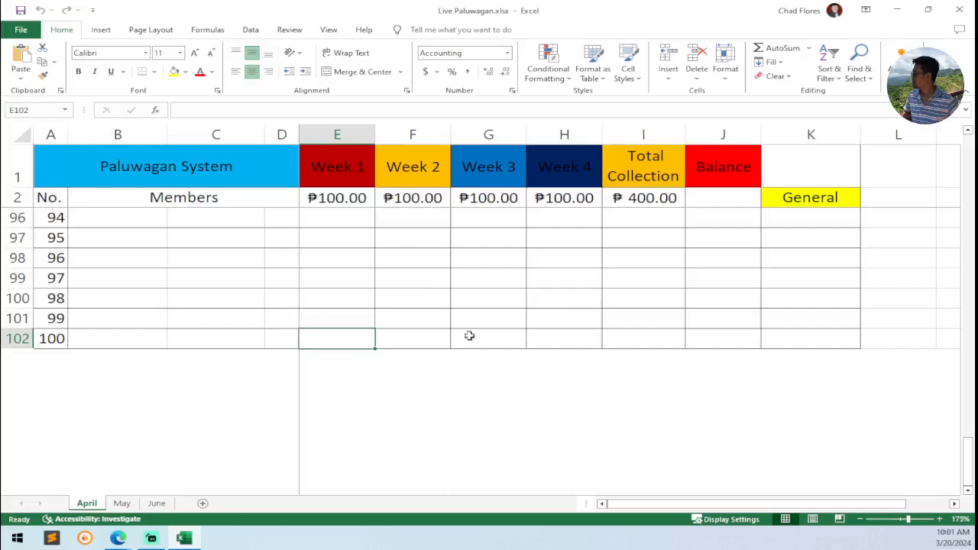
type("1")
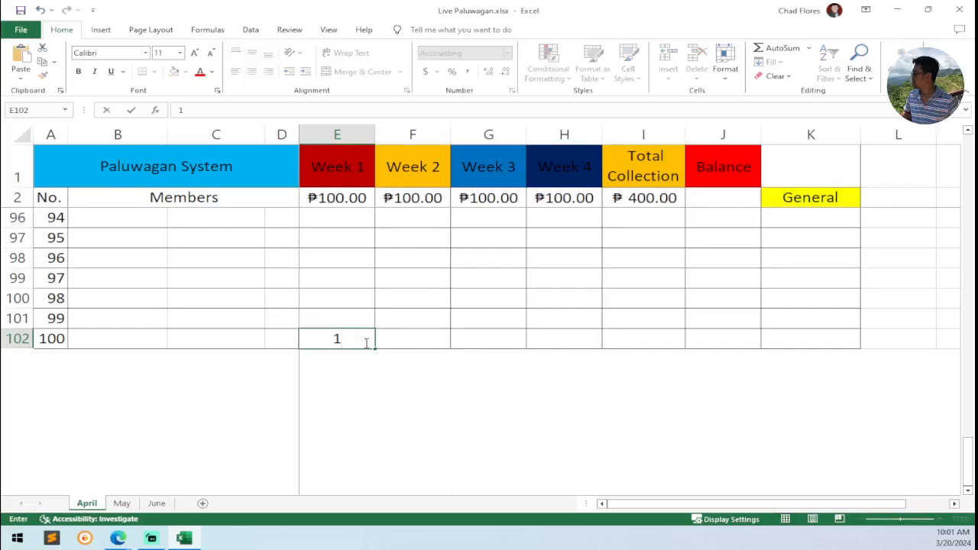
key("ctrl+Return")
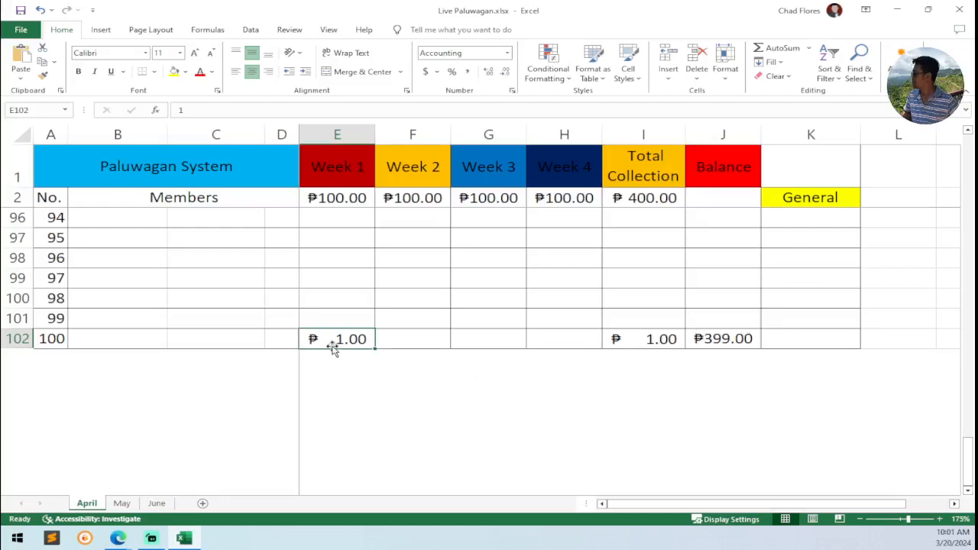
key("Delete")
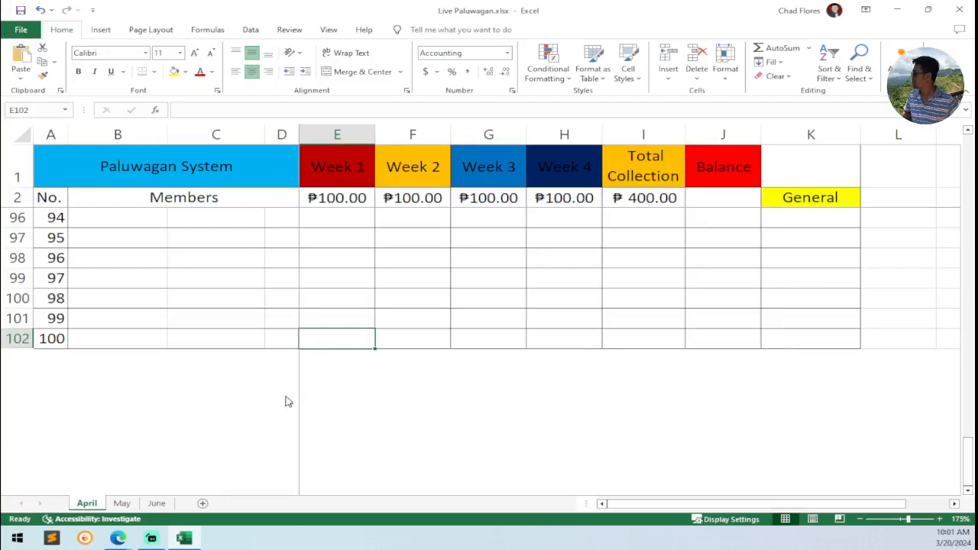
Review the member lists and weekly collections on the April, May and June sheets
left_click(125, 504)
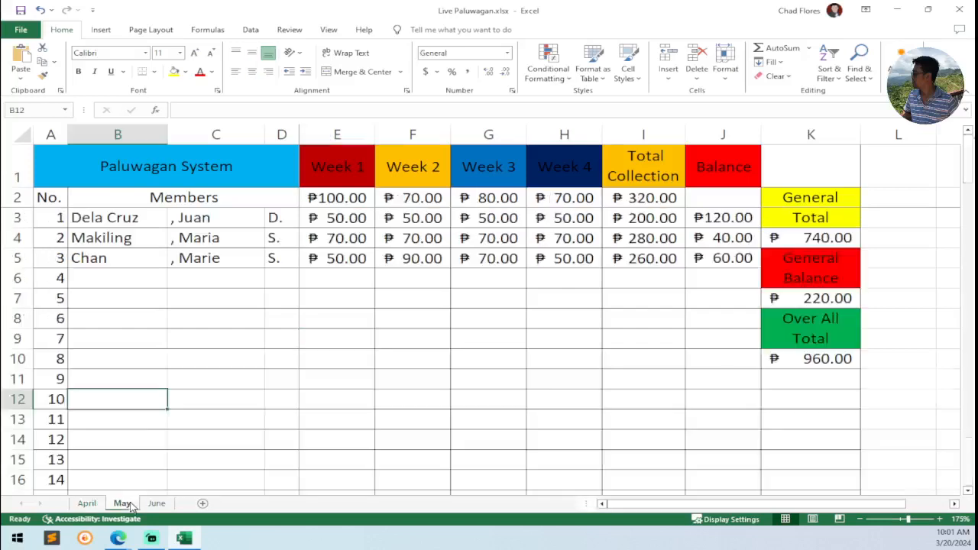
left_click(87, 504)
left_click(122, 504)
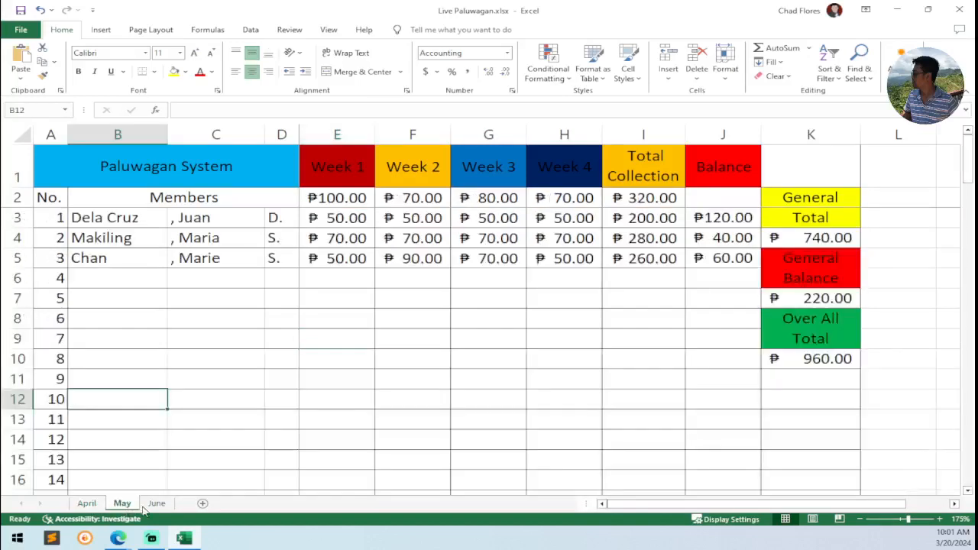
left_click(157, 503)
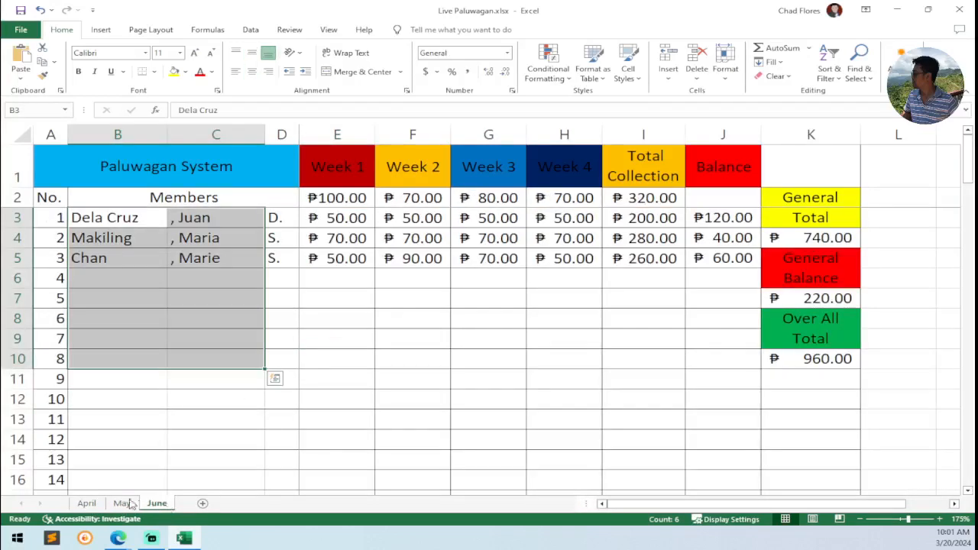
left_click(86, 503)
left_click(122, 504)
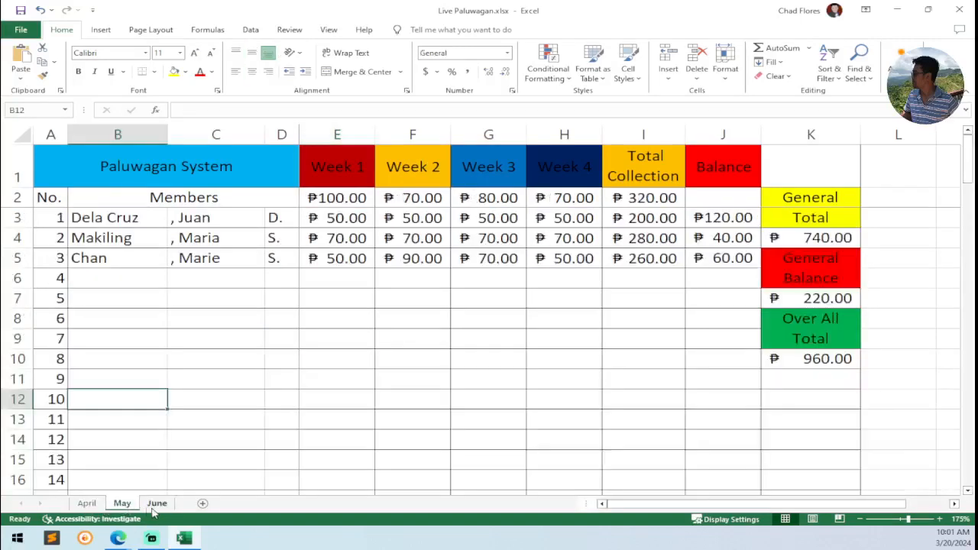
left_click(157, 504)
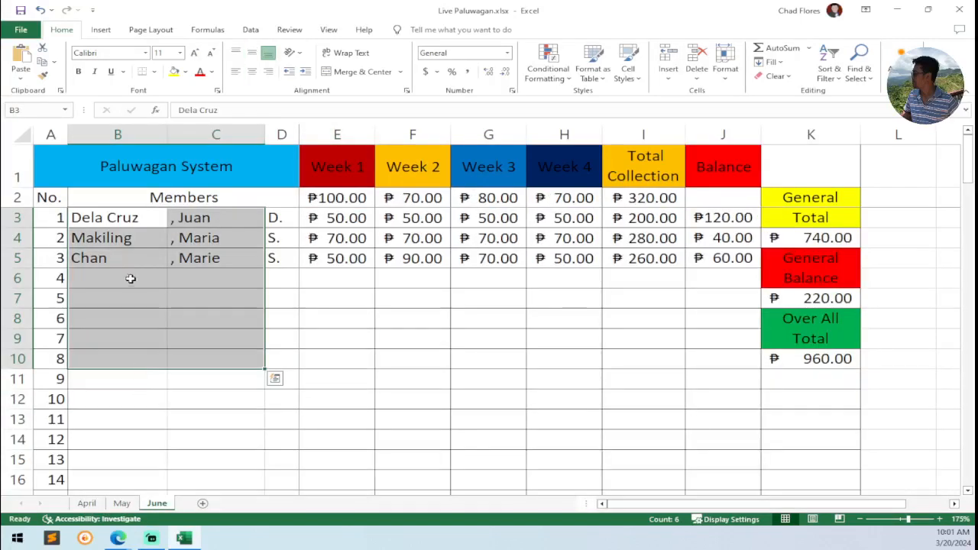
left_click(84, 504)
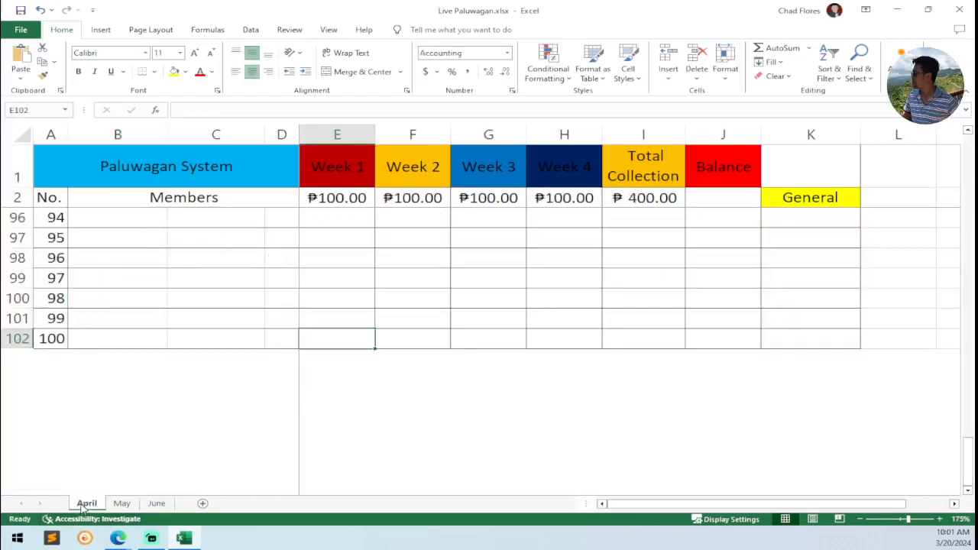
scroll(191, 356, "up", 20)
scroll(194, 358, "up", 7)
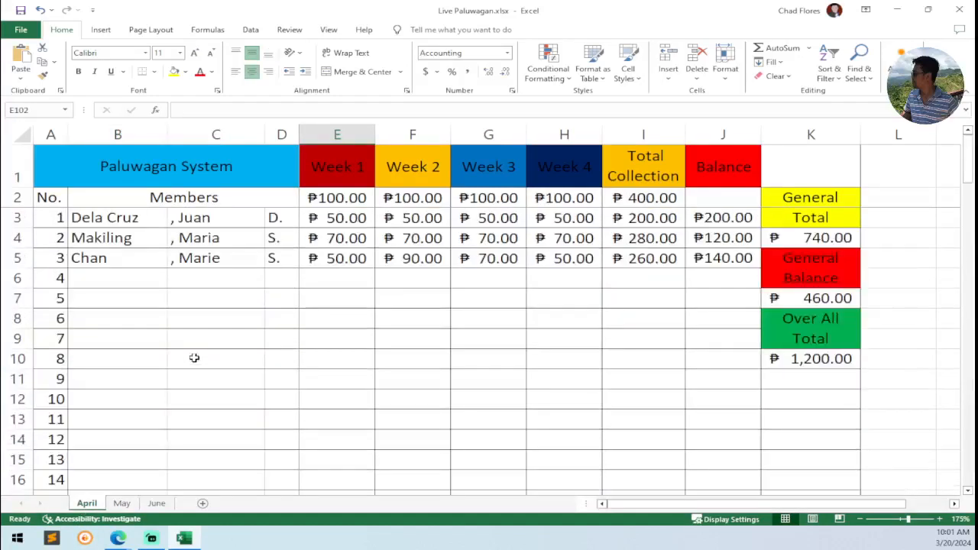
left_click(90, 225)
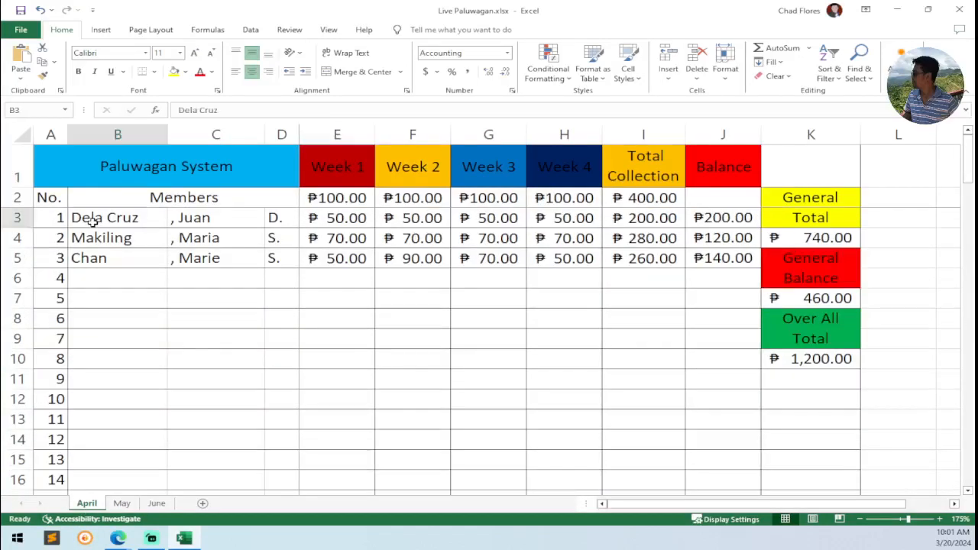
Compare the members, balances and overall totals across the three monthly sheets
left_click(121, 502)
left_click(157, 502)
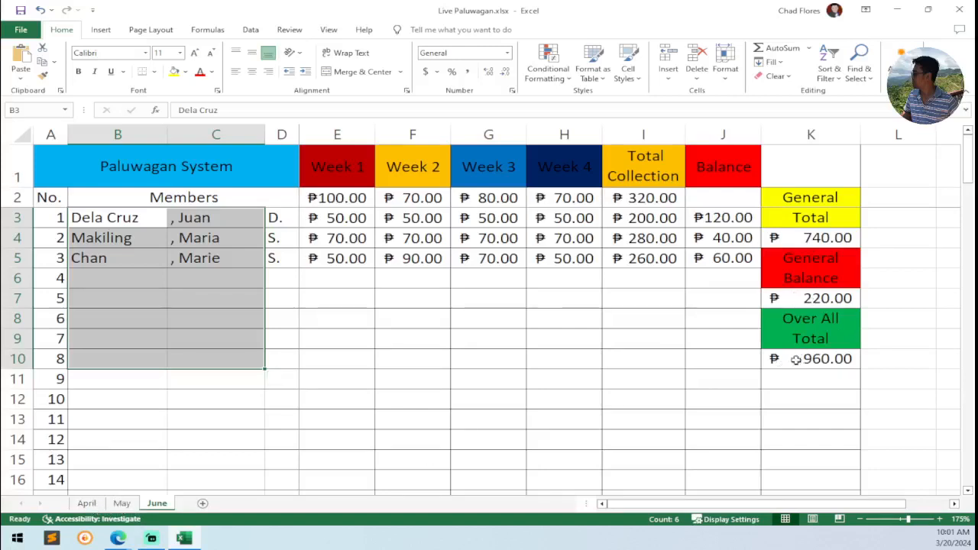
left_click(124, 508)
left_click(157, 503)
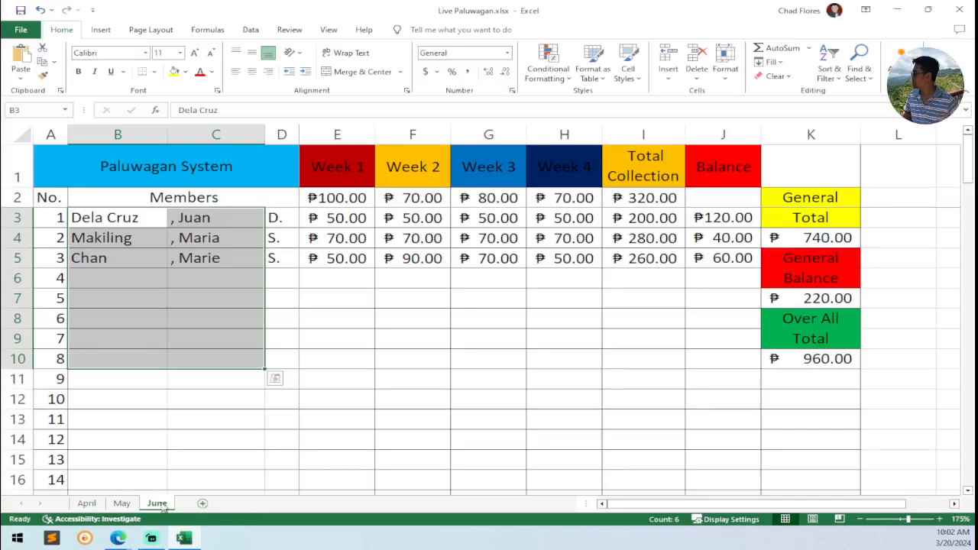
left_click(123, 504)
left_click(87, 503)
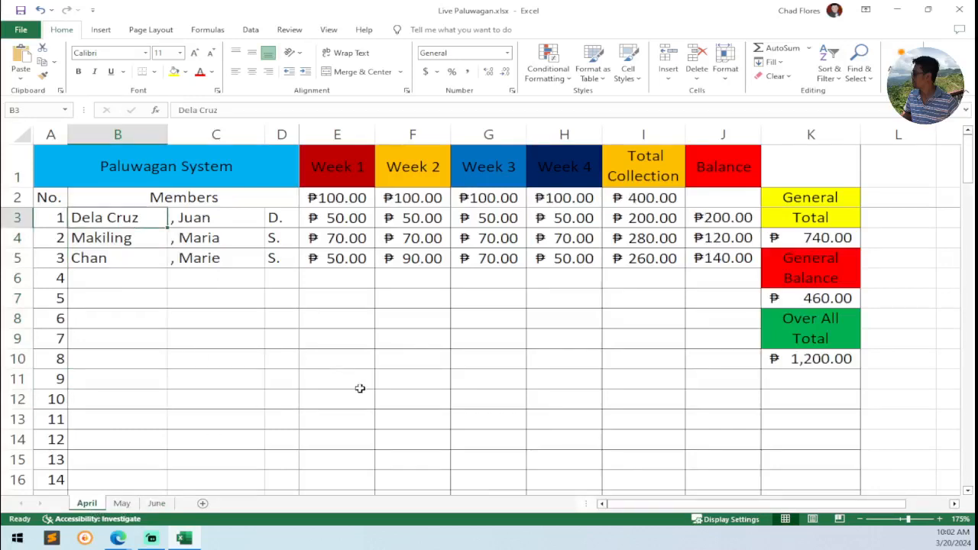
left_click(122, 505)
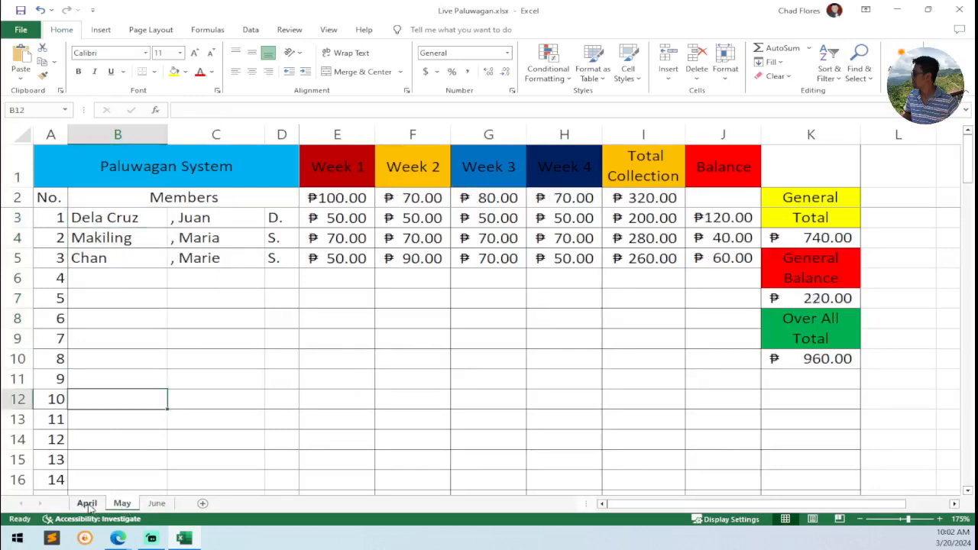
left_click(87, 503)
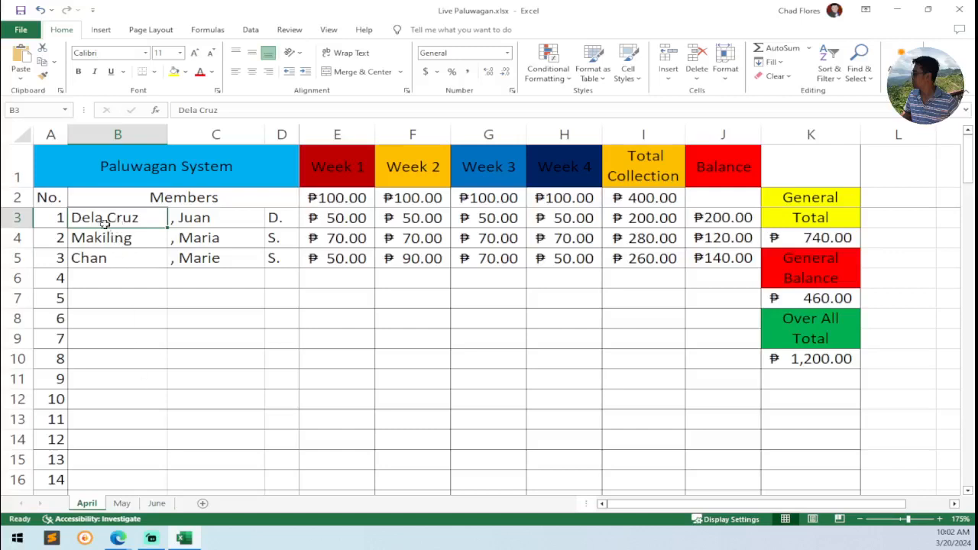
left_click(122, 504)
left_click(156, 503)
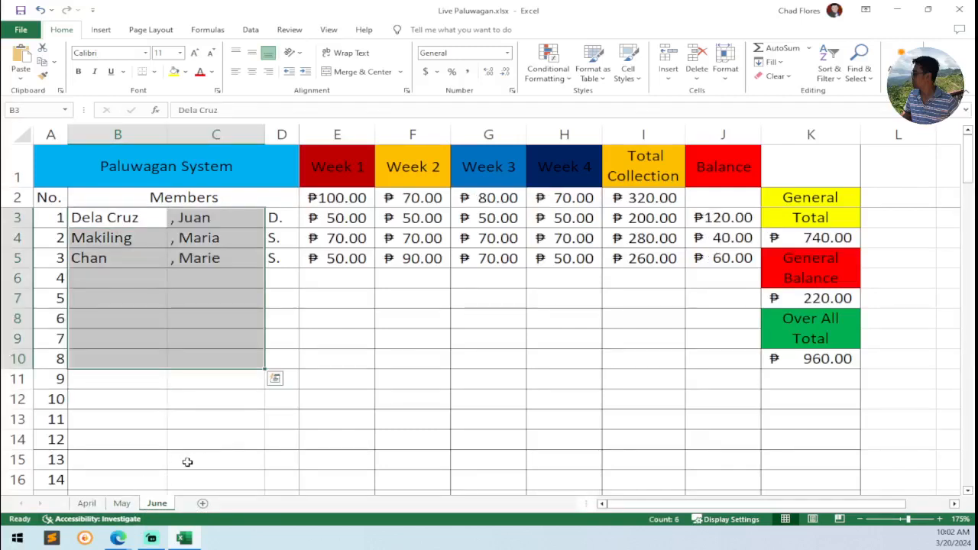
left_click(86, 504)
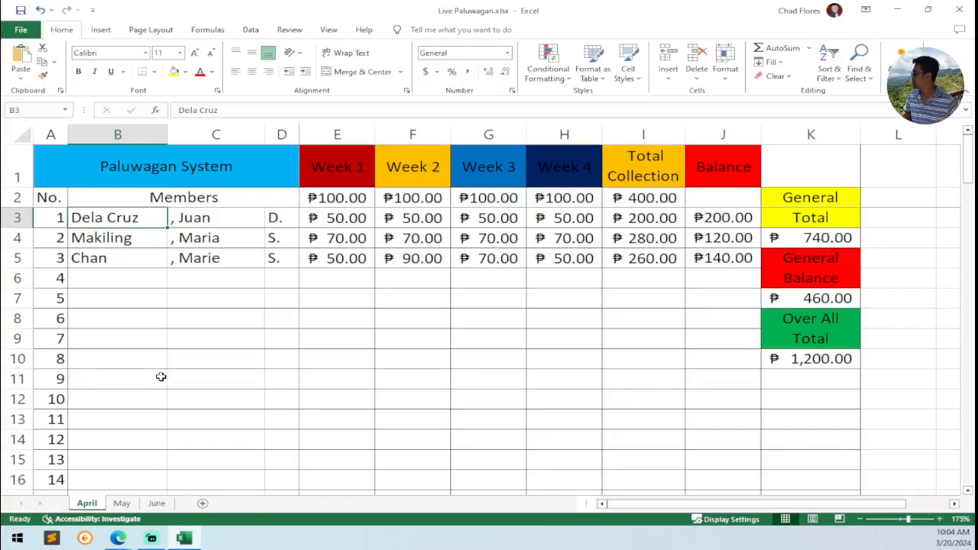
left_click(350, 282)
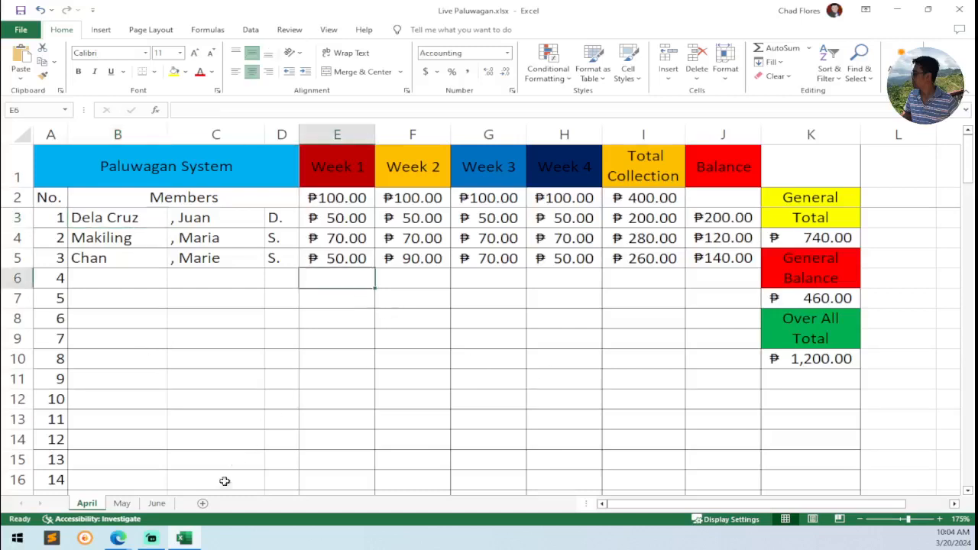
left_click(122, 502)
left_click(87, 503)
left_click(121, 503)
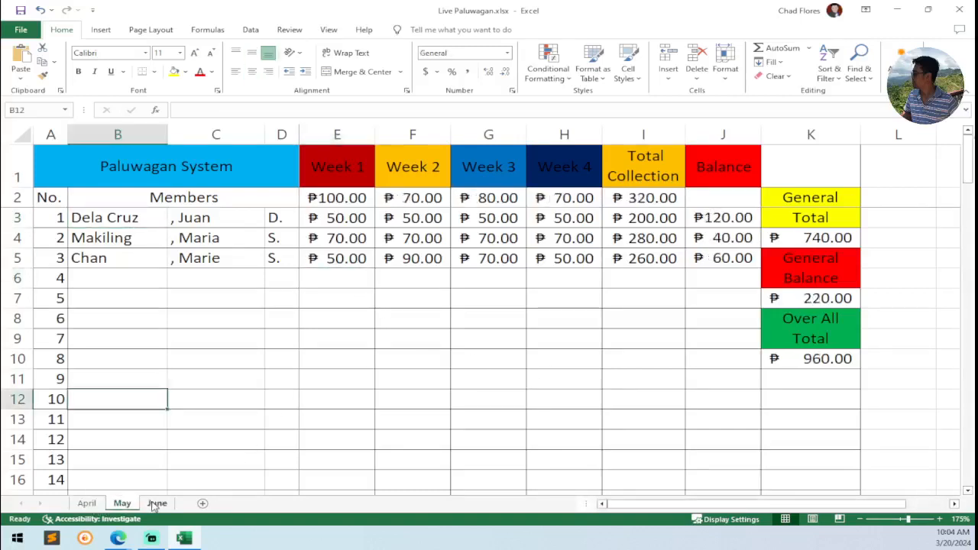
left_click(157, 503)
left_click(86, 502)
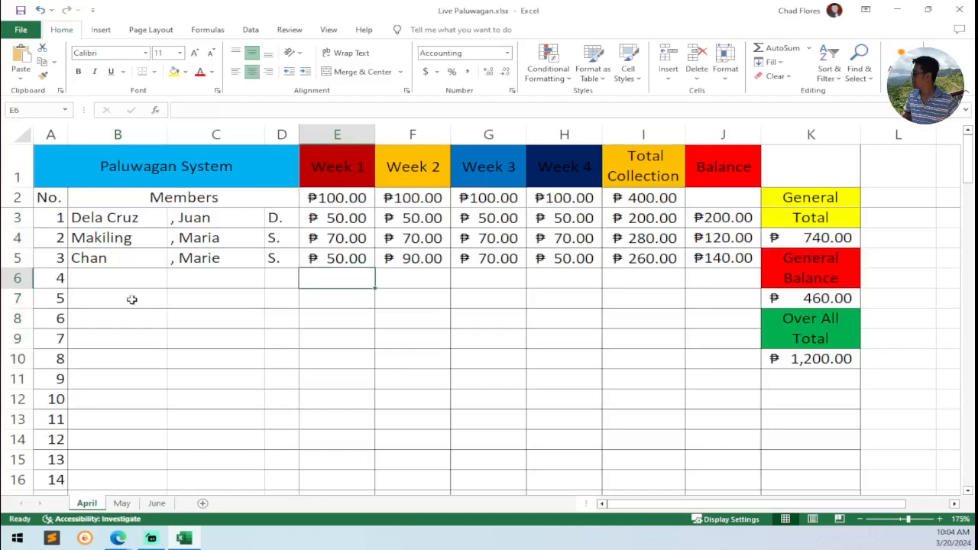
Try clearing the member names in B3:D6 on the April sheet, and undo the deletion
left_click(119, 219)
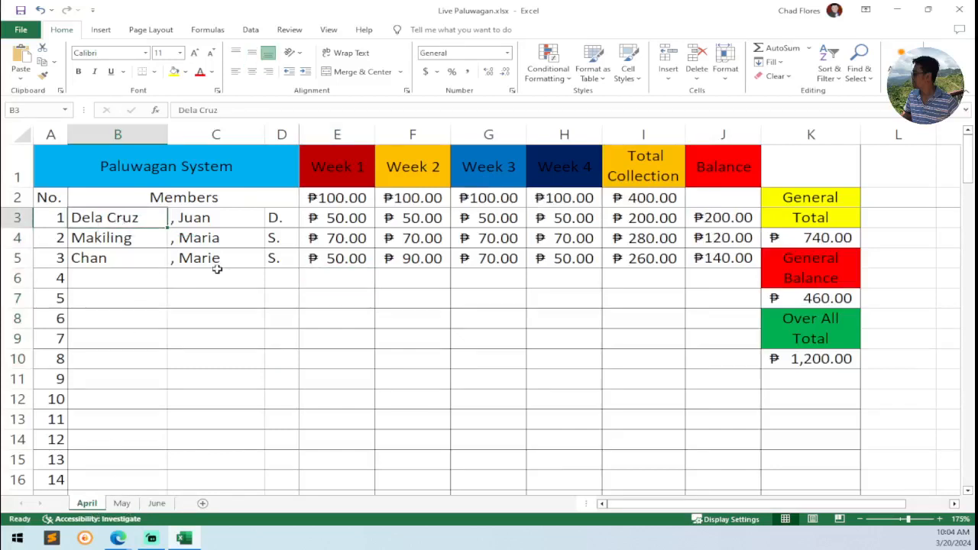
left_click_drag(103, 219, 281, 271)
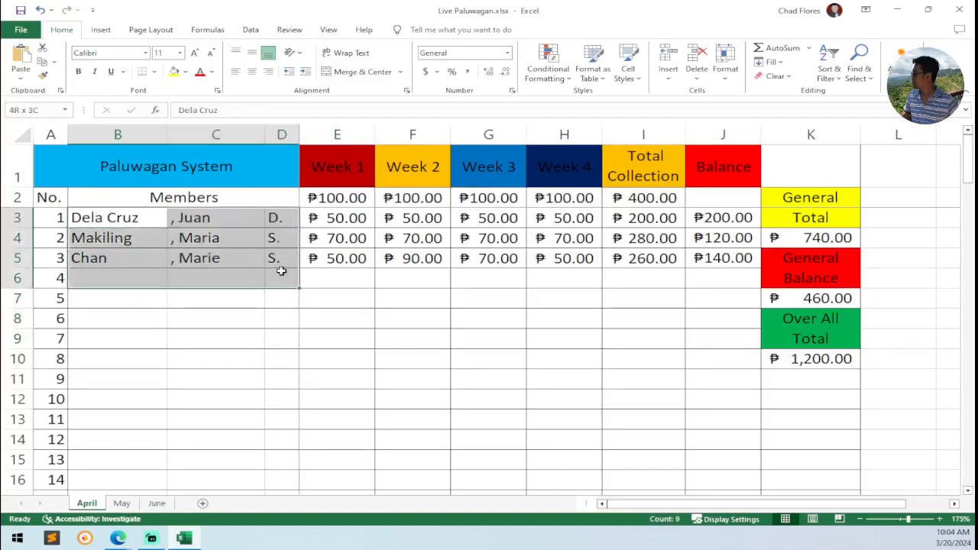
key("Delete")
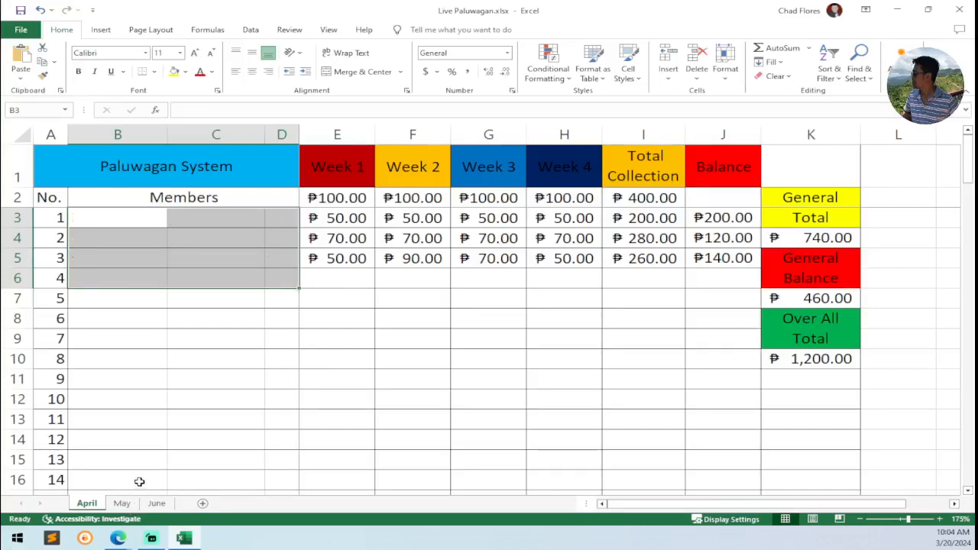
key("ctrl+z")
Clear the member names from B3:D6 on the May sheet and from B3:D5 on the June sheet
left_click(123, 502)
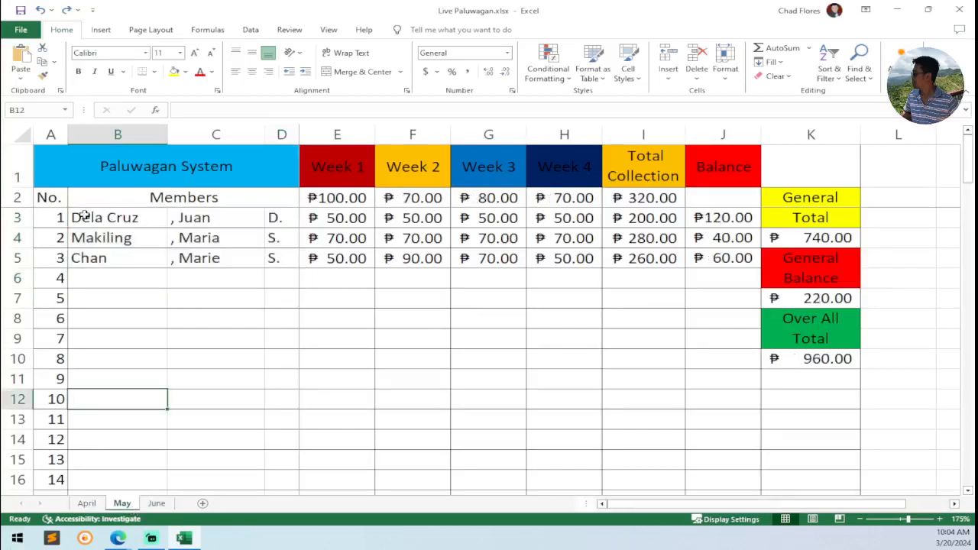
left_click_drag(79, 218, 276, 269)
key("Delete")
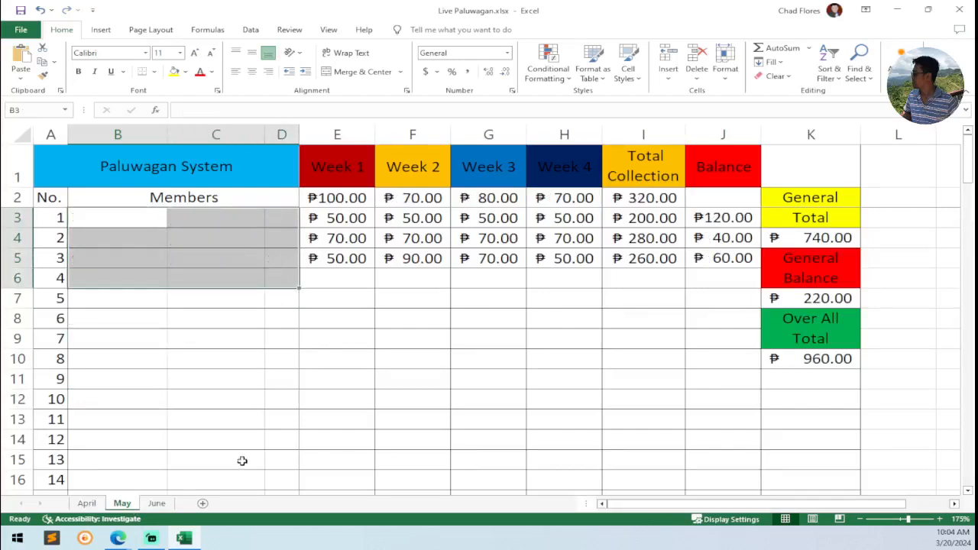
left_click(157, 502)
left_click_drag(90, 218, 271, 259)
key("Delete")
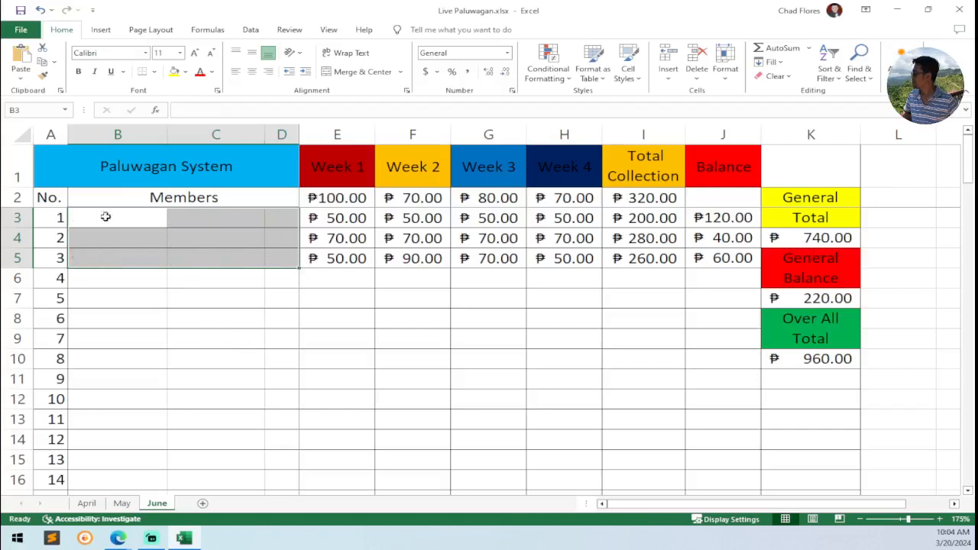
On the May sheet, link cell B3 to the April sheet with the formula =April!B3
left_click(123, 503)
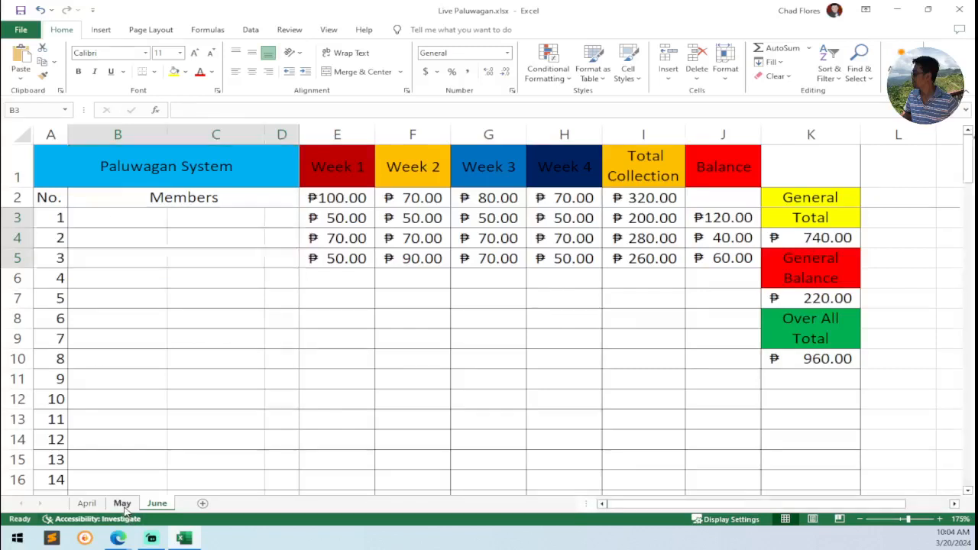
left_click(116, 218)
type("=")
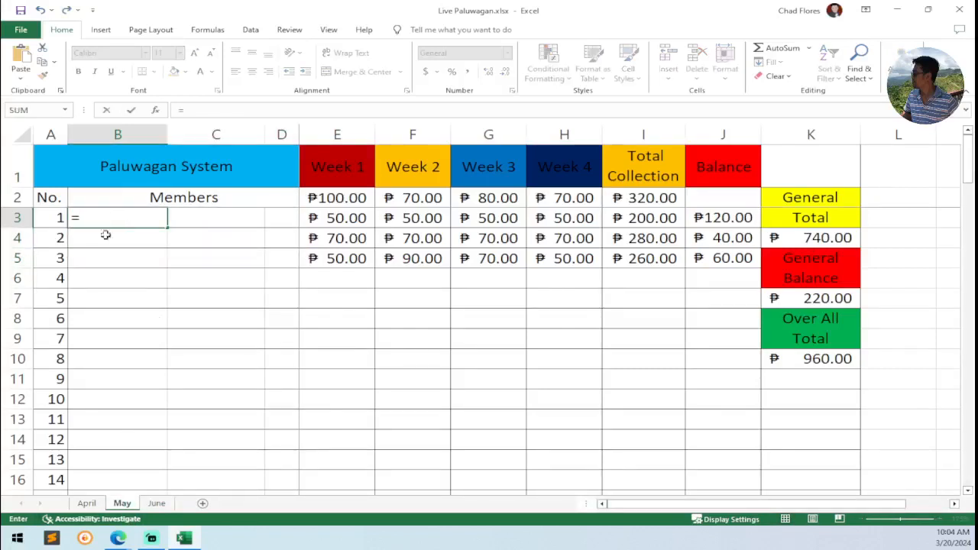
left_click(86, 502)
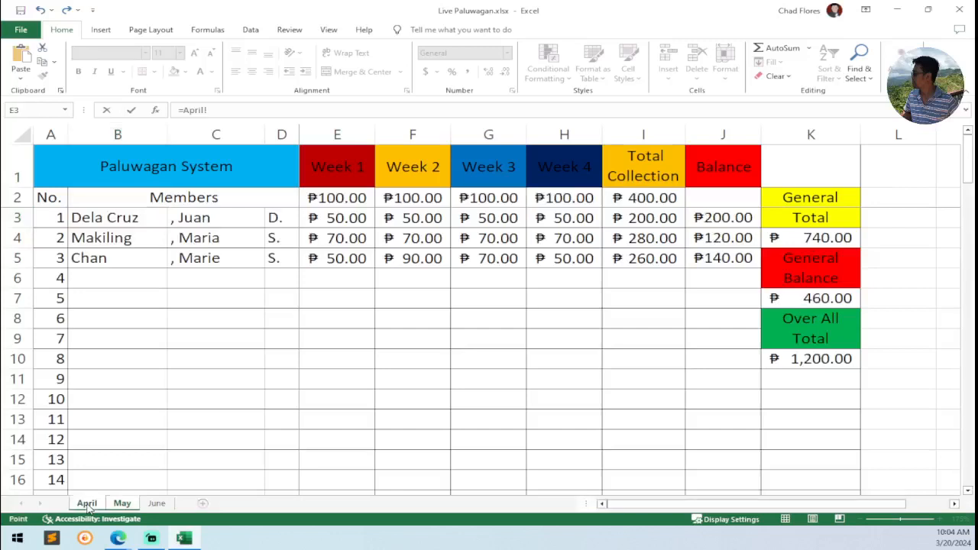
left_click(111, 221)
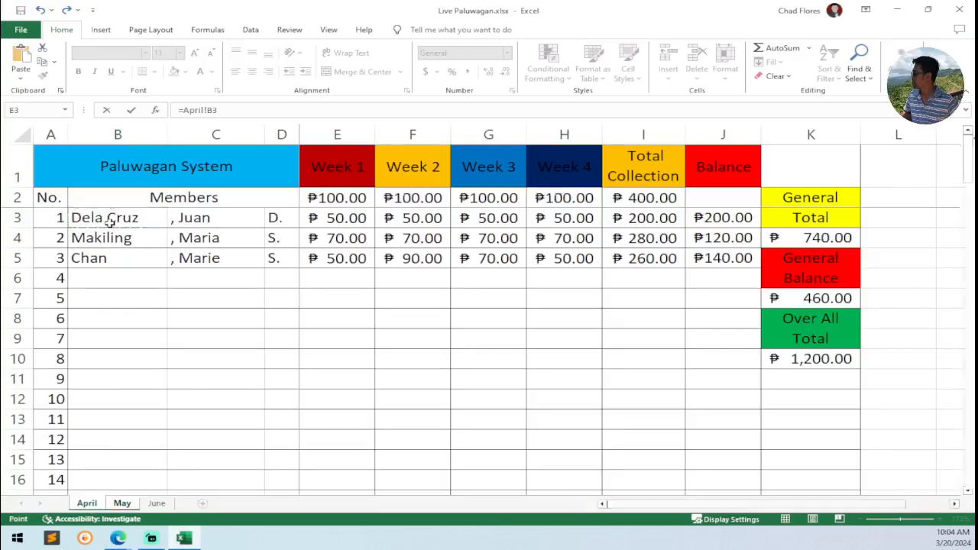
key("Return")
Fill the B3 link formula across to D3 and down through row 102, and compare the rows with the April sheet
left_click(153, 226)
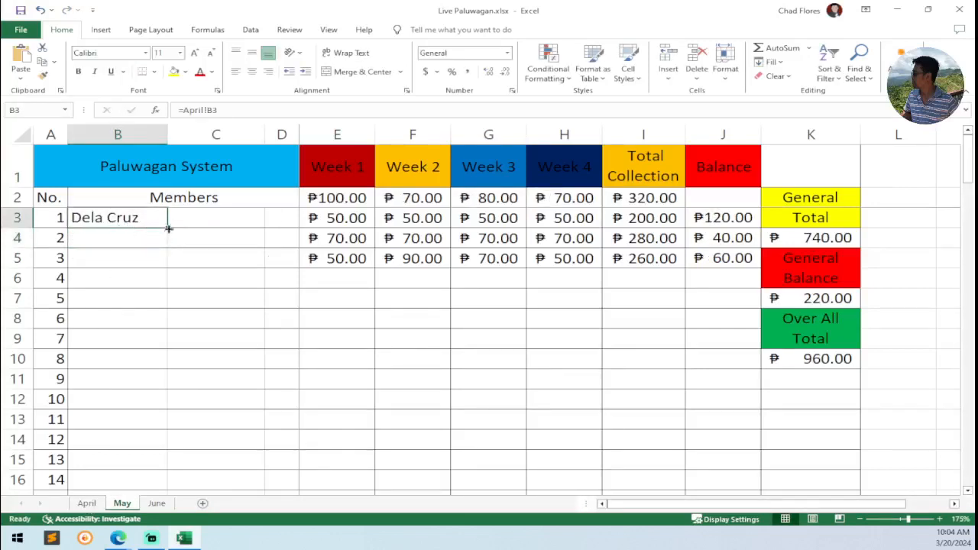
left_click_drag(167, 227, 291, 225)
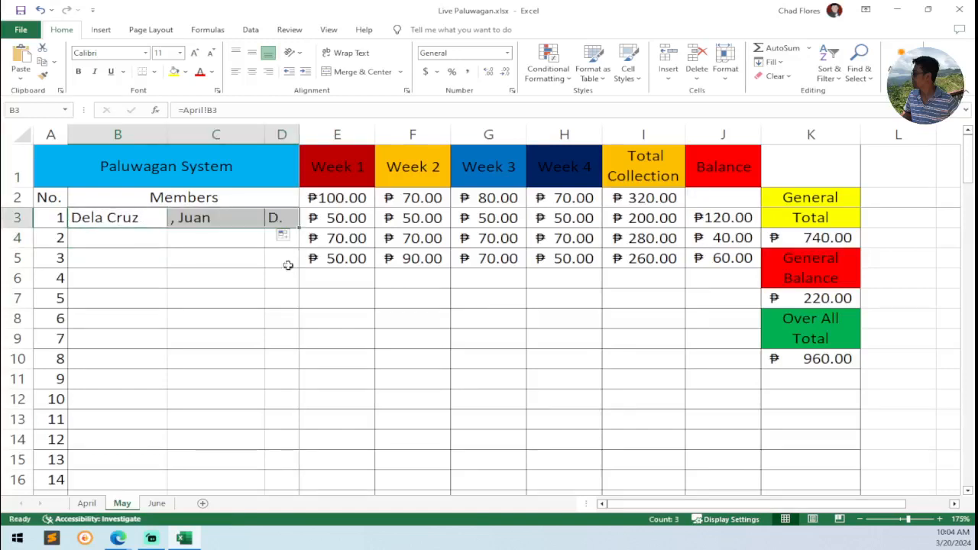
double_click(299, 227)
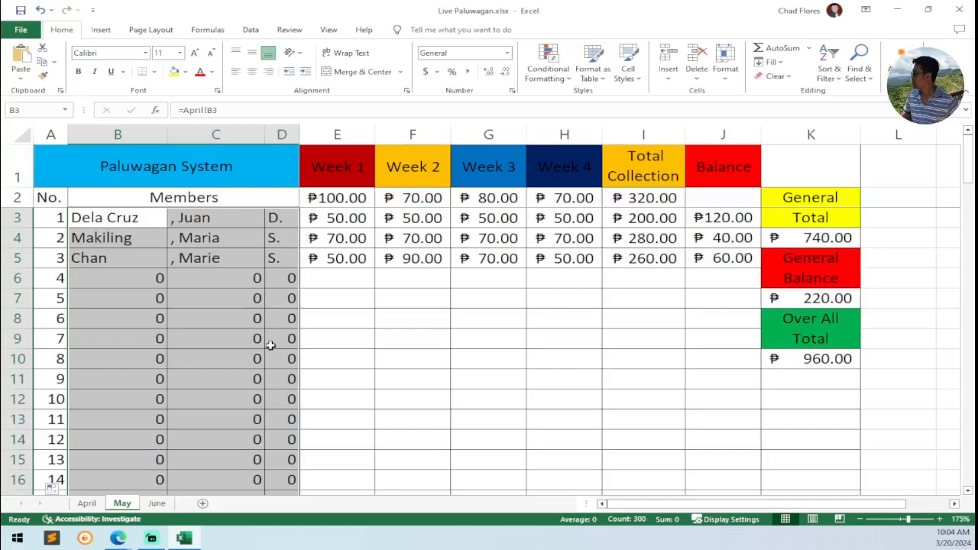
scroll(267, 343, "down", 20)
scroll(277, 362, "down", 9)
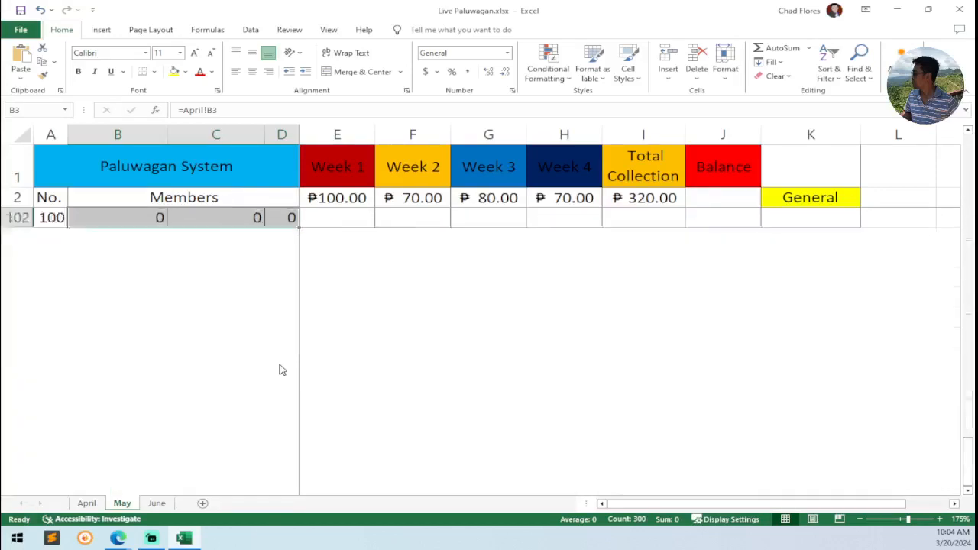
scroll(280, 372, "up", 3)
left_click(87, 502)
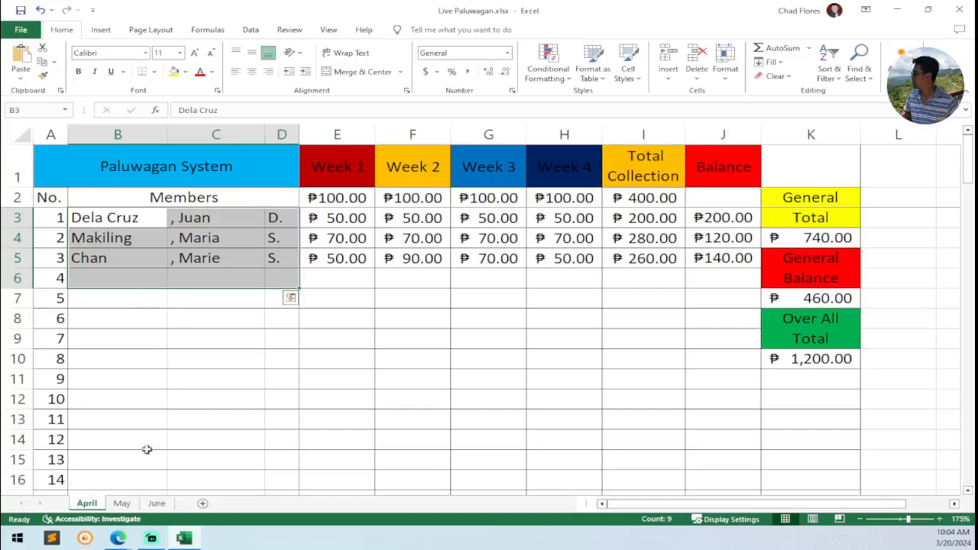
left_click(123, 503)
scroll(206, 272, "up", 20)
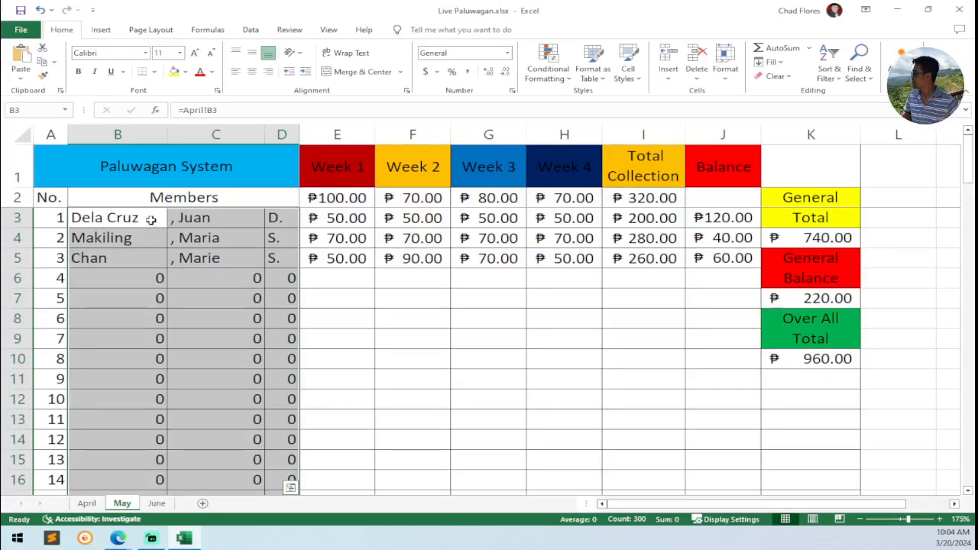
Change the formula in B3 on the May sheet to =IF(April!B3="","",April!B3)
double_click(99, 219)
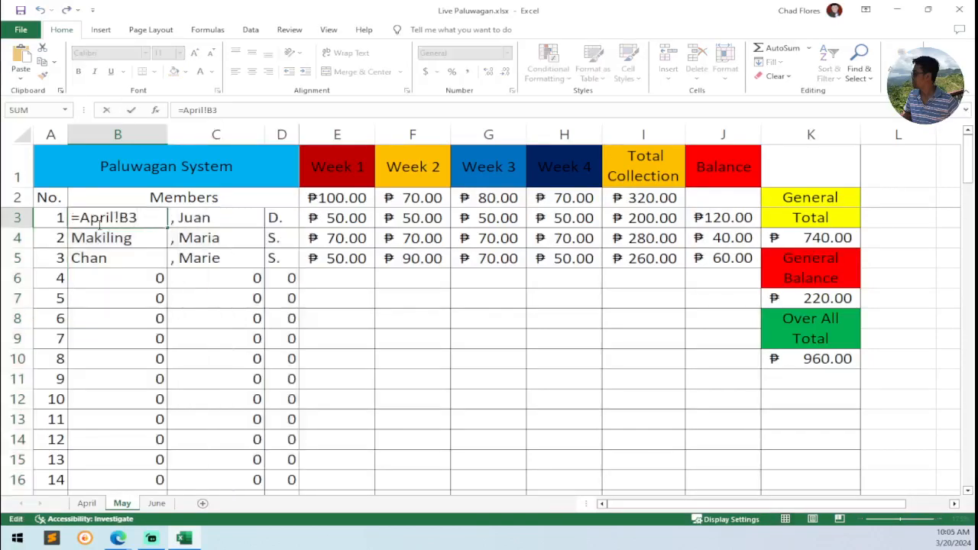
left_click_drag(138, 217, 82, 218)
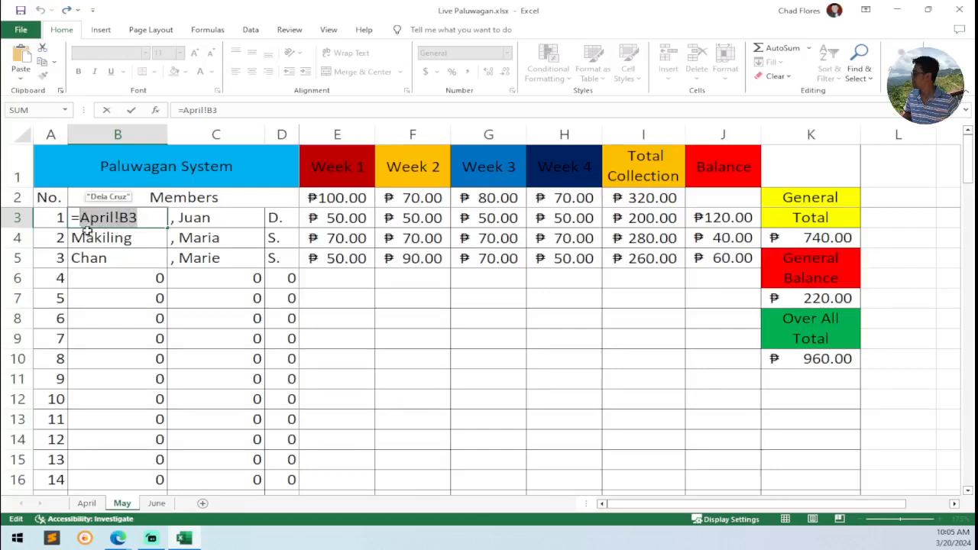
left_click(82, 217)
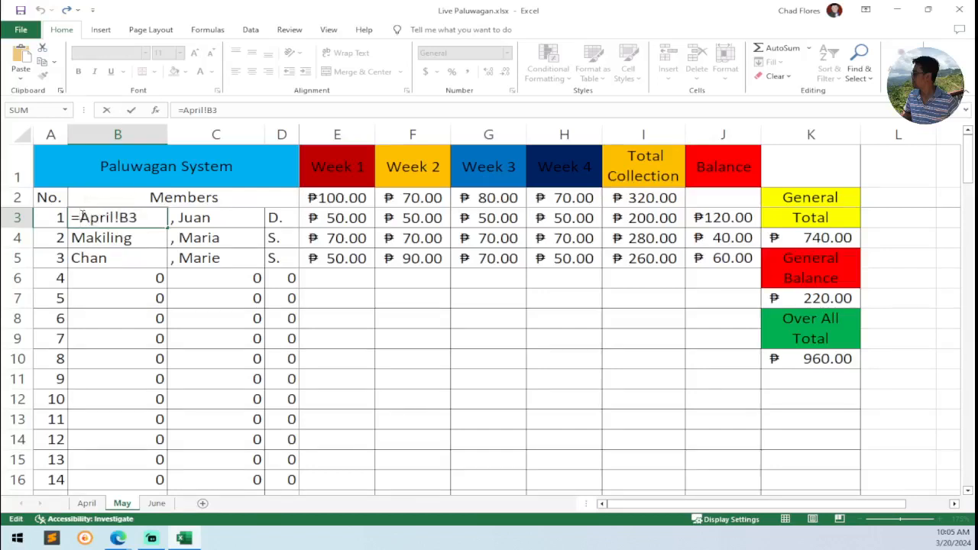
type("if(April!B3")
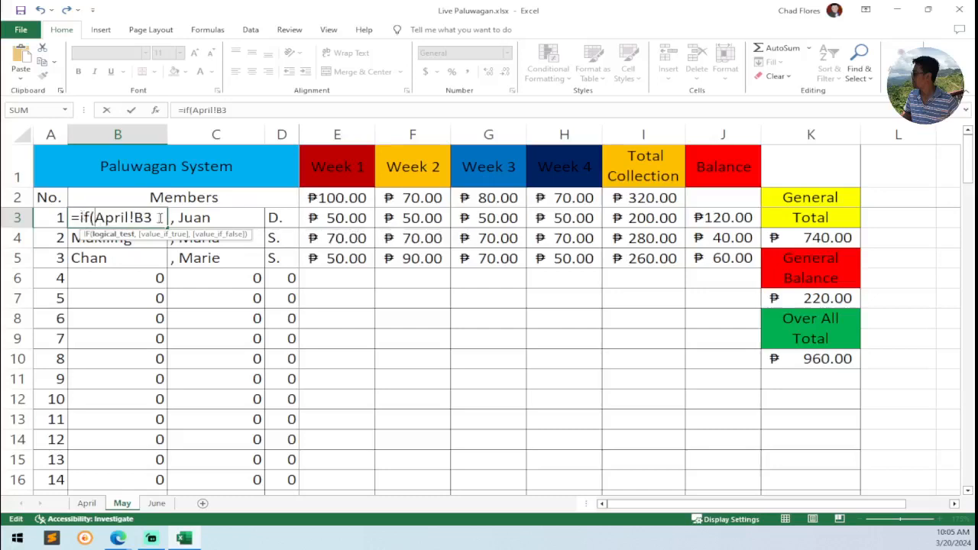
type("=\"")
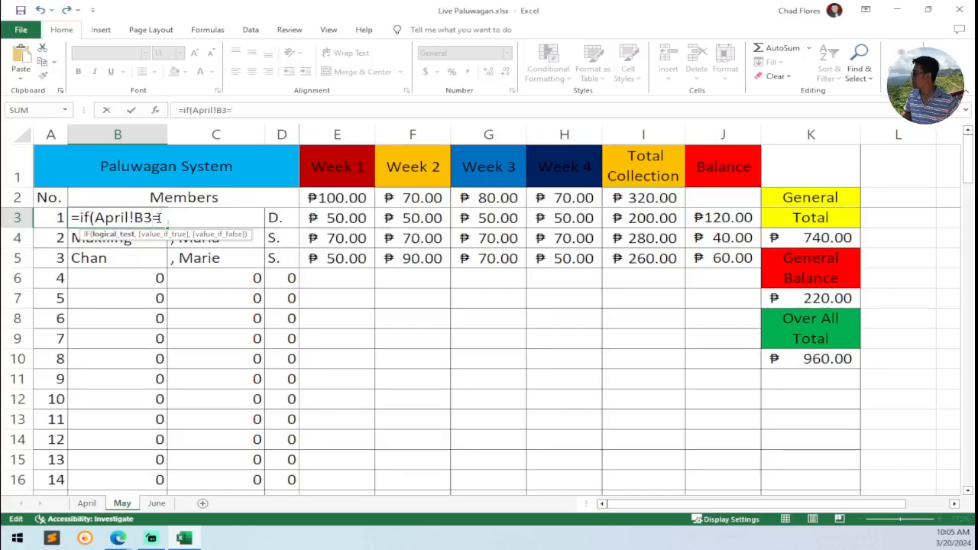
type("\",")
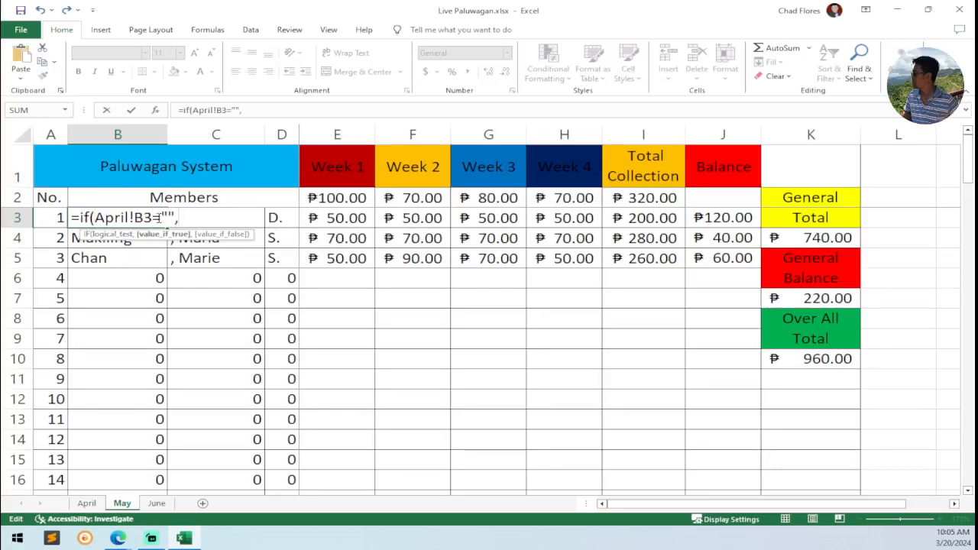
type("\"\",April!B3")
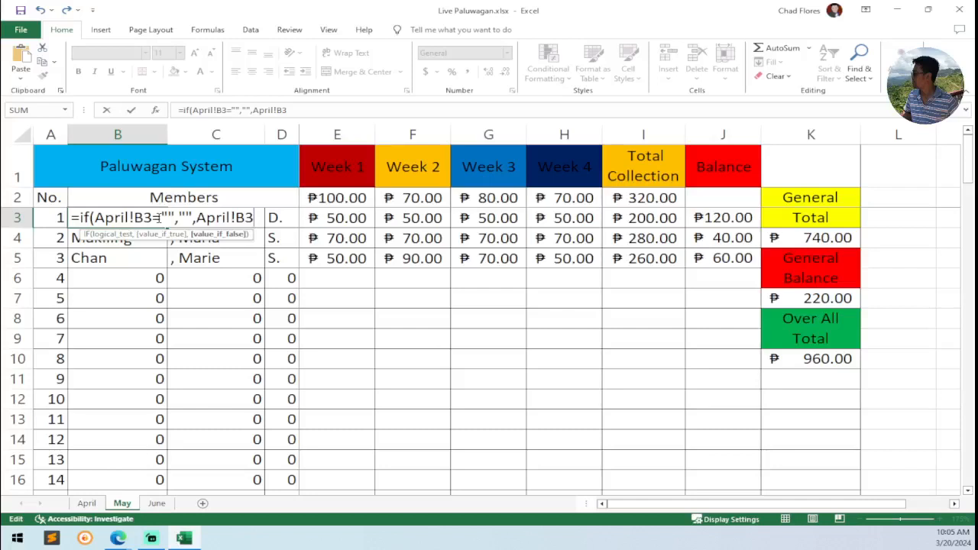
type(")")
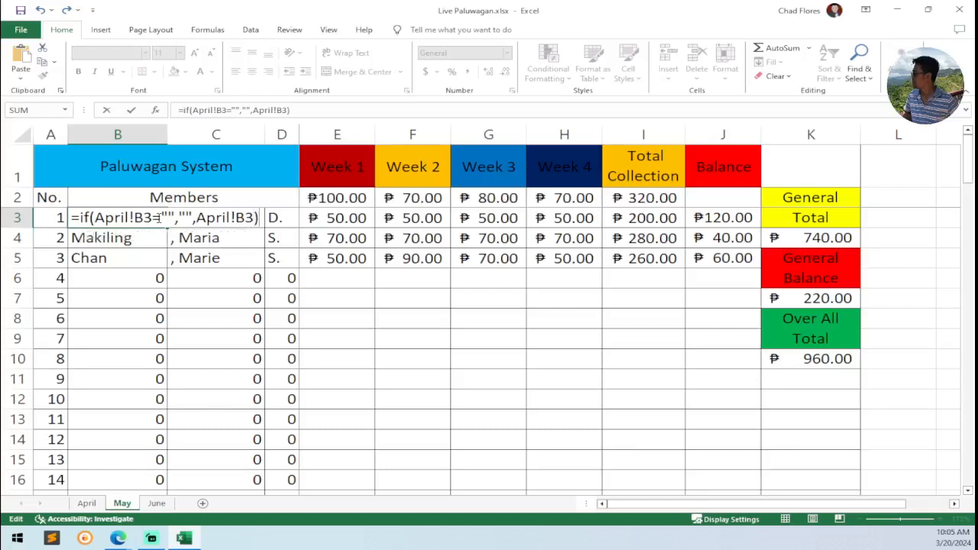
key("Return")
Fill the IF formula from B3 across to D3 and down all member rows on the May sheet
left_click(158, 218)
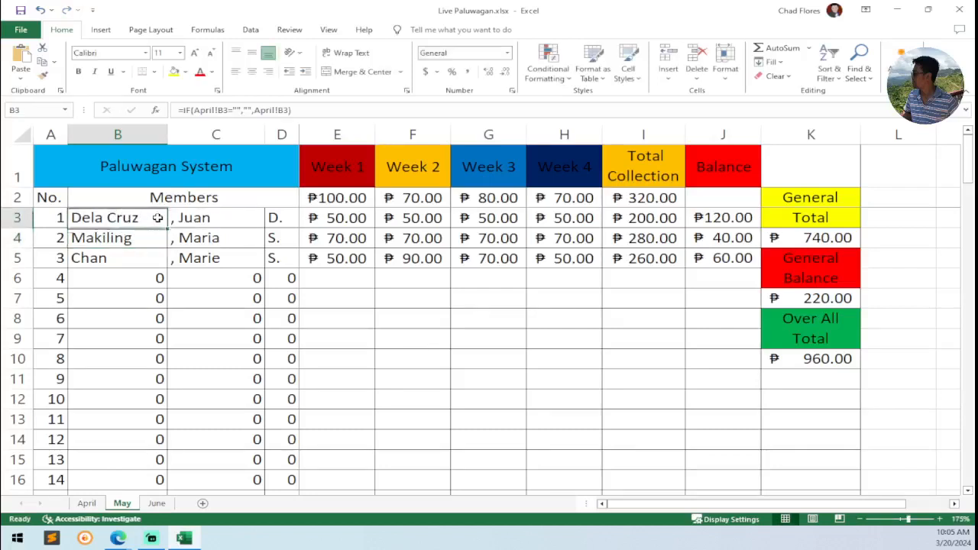
left_click_drag(167, 227, 300, 228)
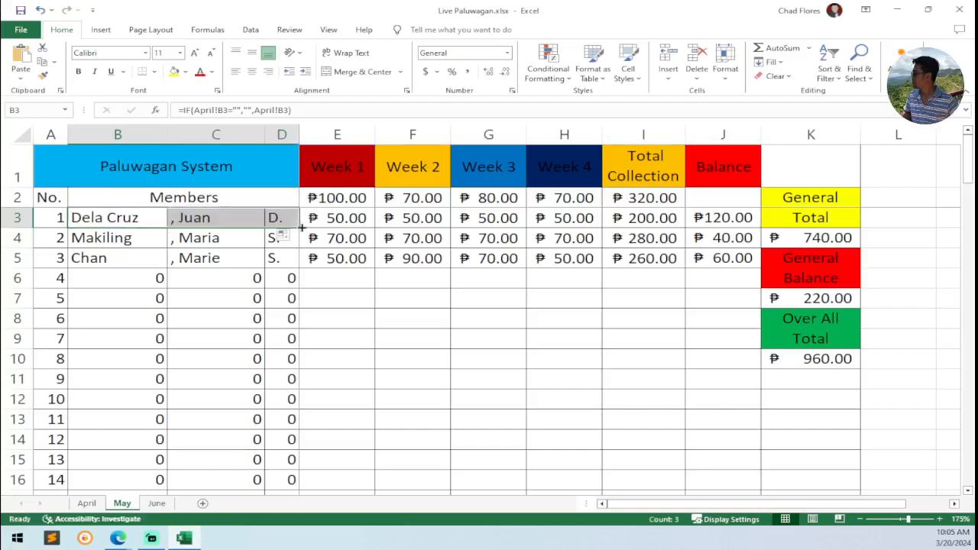
double_click(298, 227)
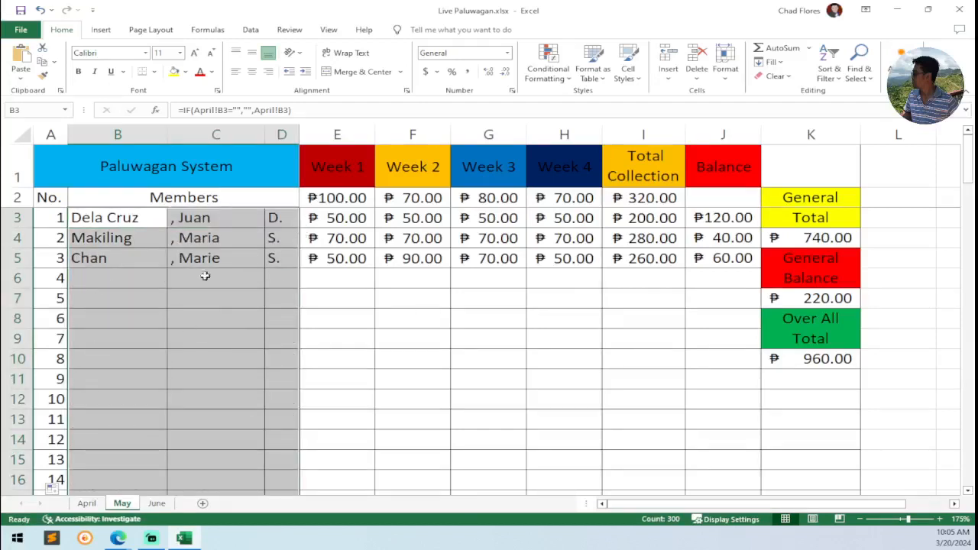
Review the IF formula in B3 on the May sheet, re-picking April's cell B3 as the value if false
double_click(132, 217)
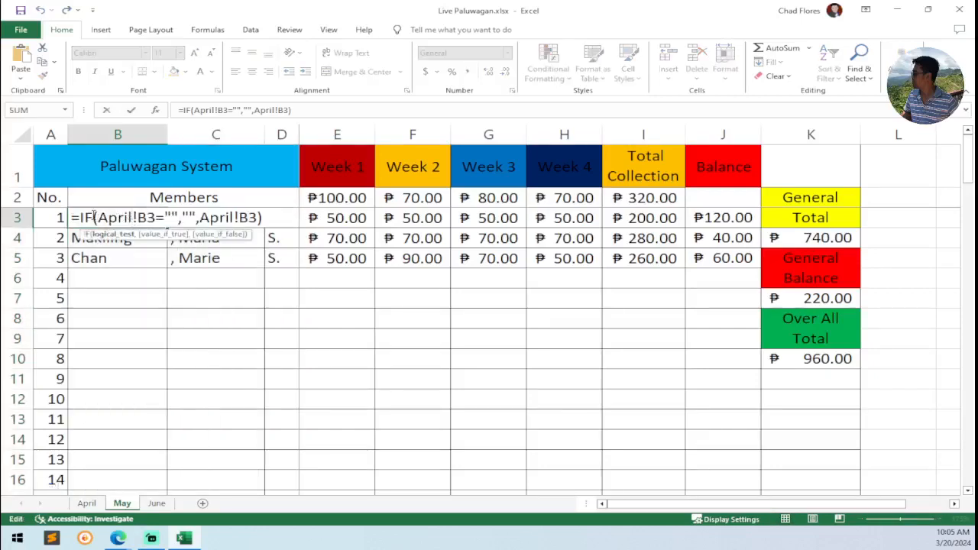
left_click_drag(93, 218, 80, 217)
mouse_move(92, 521)
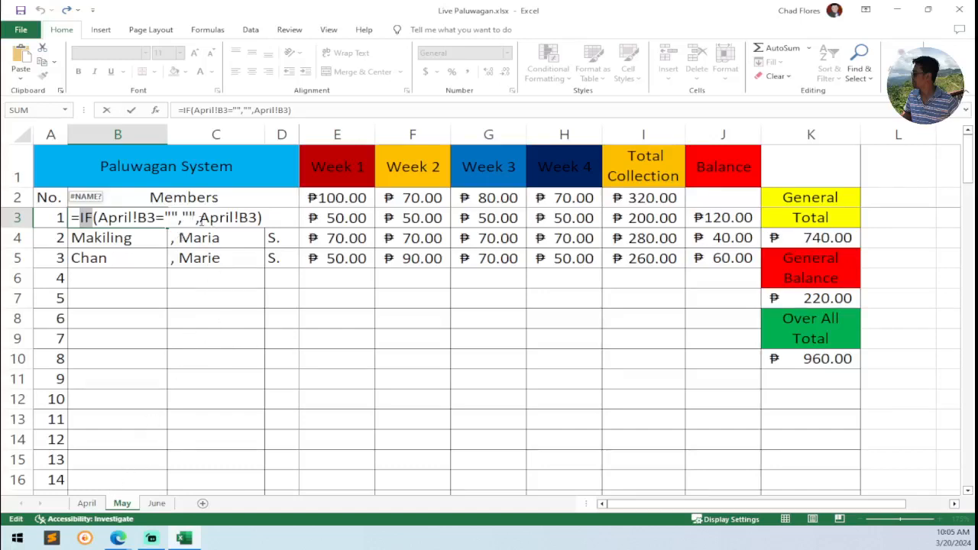
left_click_drag(200, 218, 256, 218)
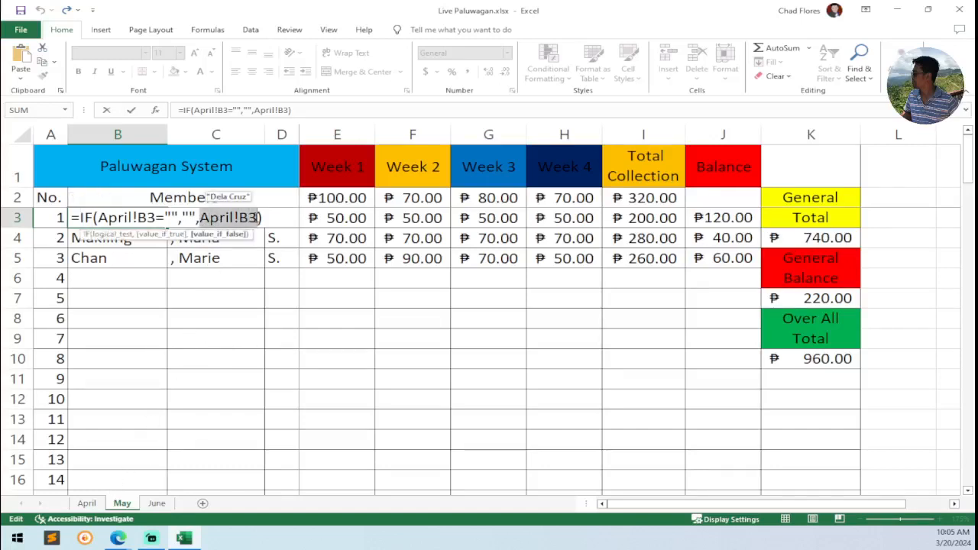
left_click(87, 503)
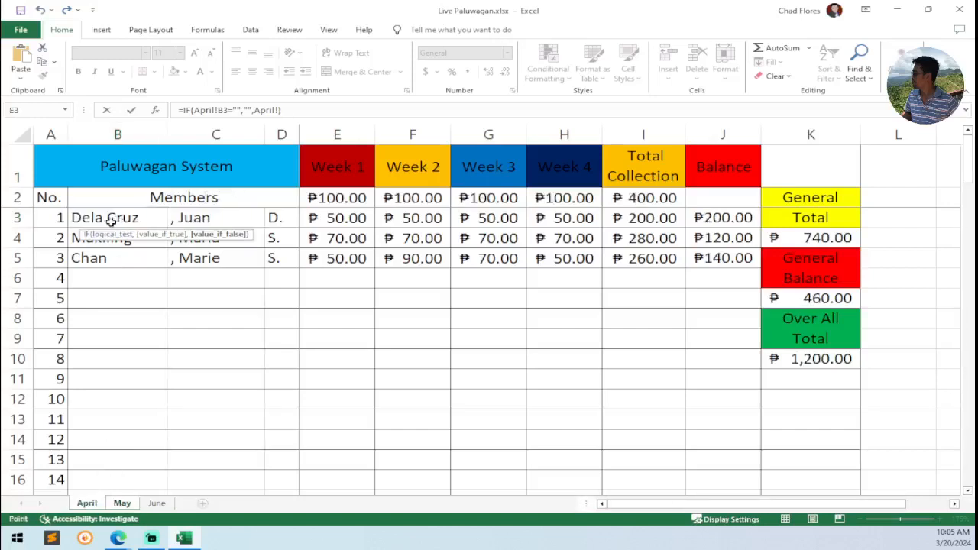
left_click(143, 219)
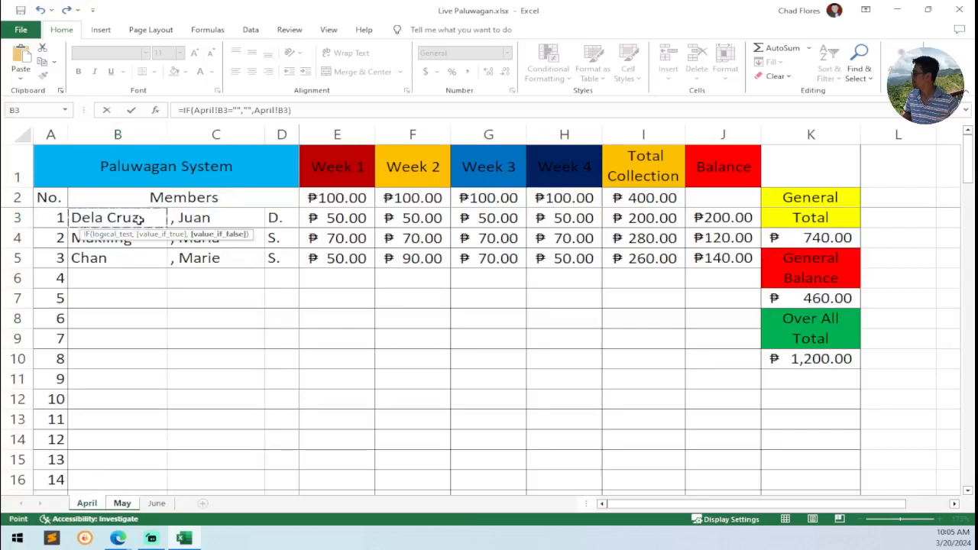
key("Return")
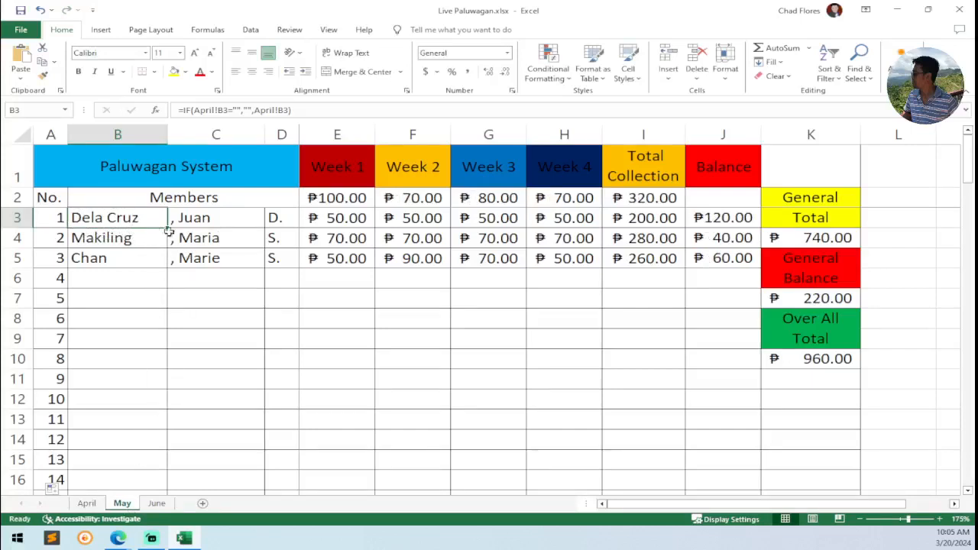
Examine the logical test and the true and false values of the IF formula in B3, leaving the cell without edits
double_click(143, 218)
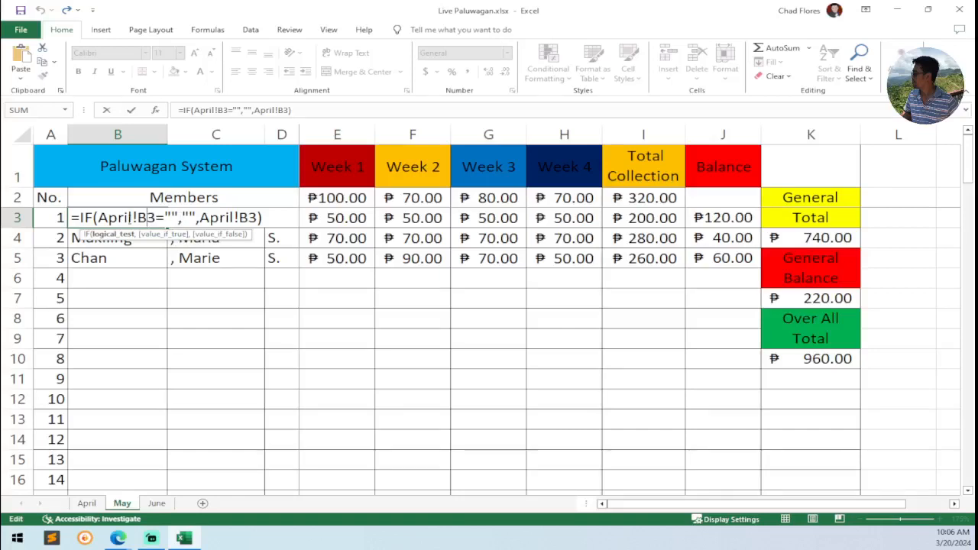
mouse_move(97, 216)
left_mouse_down()
mouse_move(155, 217)
mouse_move(97, 218)
left_mouse_up()
left_click(138, 217)
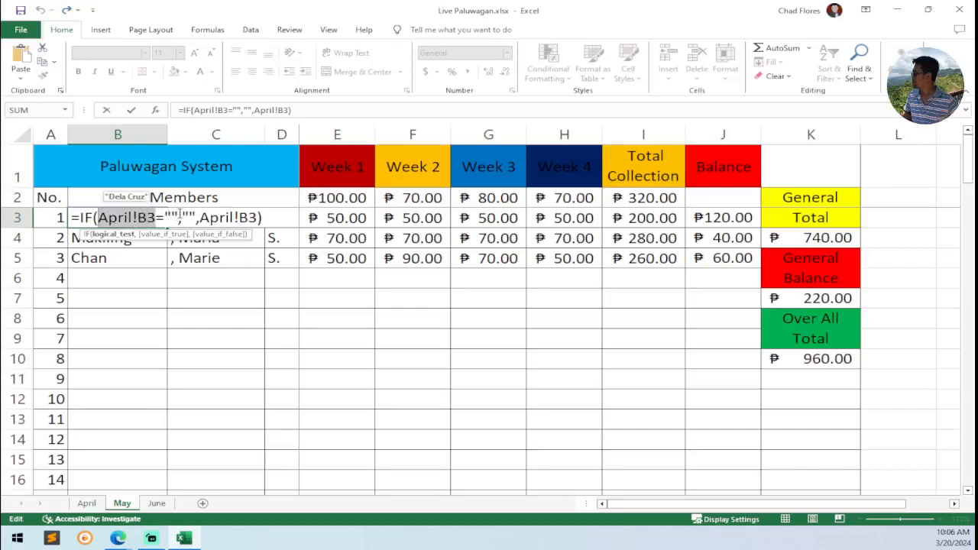
left_click_drag(180, 217, 259, 217)
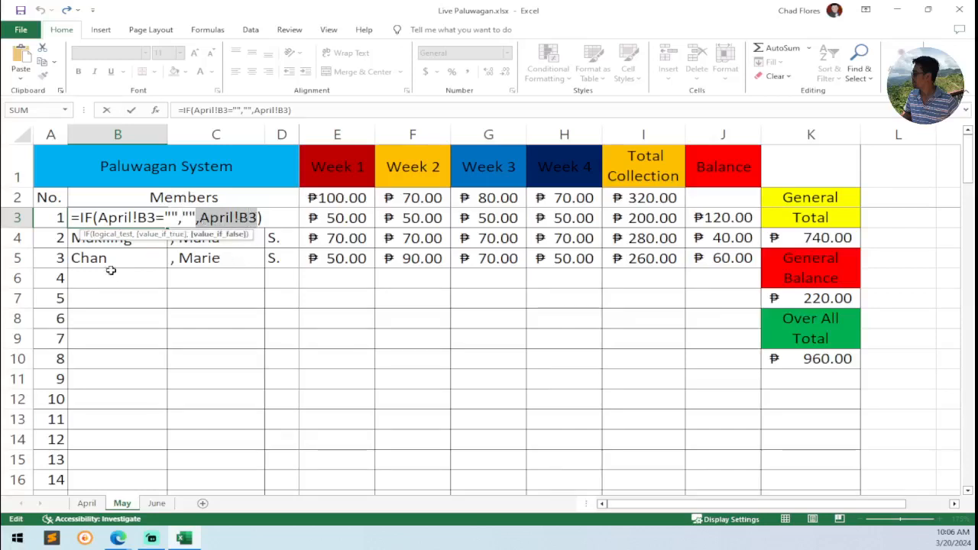
key("Escape")
Enter "sample" as member 4 in B6 on the April sheet and check the same row on the May sheet
left_click(87, 505)
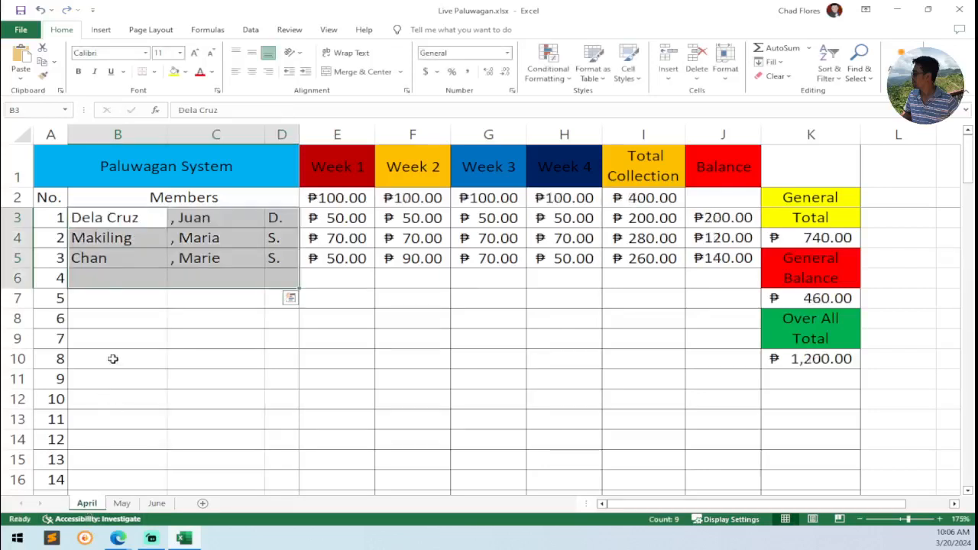
left_click(106, 284)
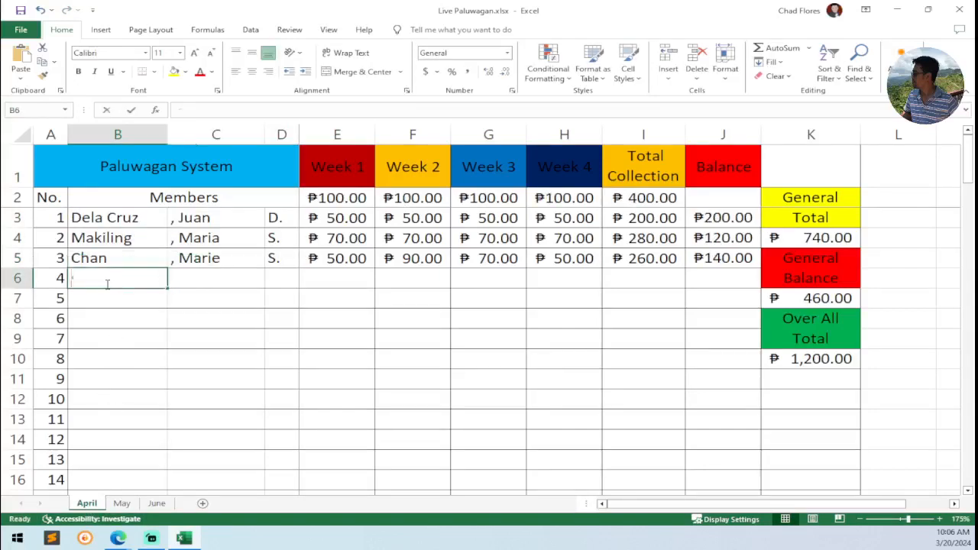
type("sample")
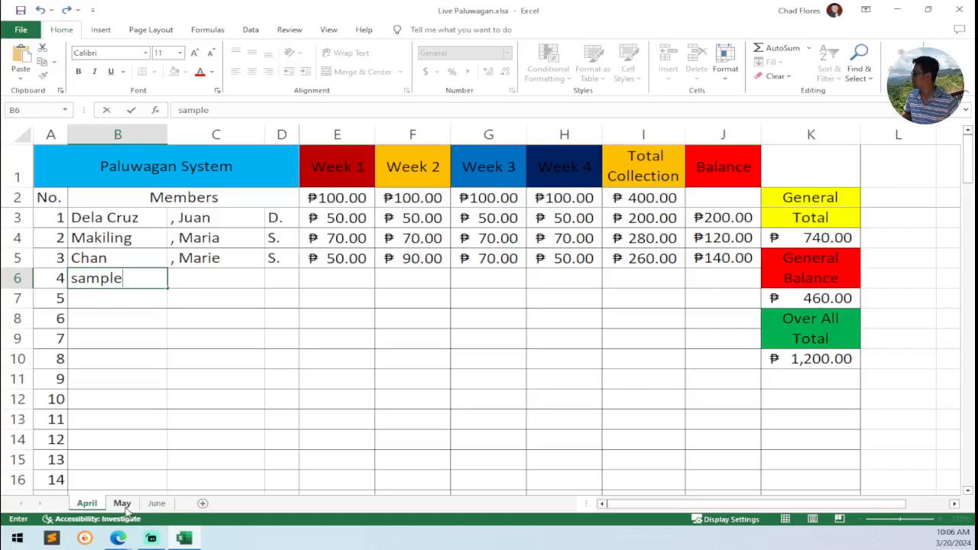
left_click(123, 505)
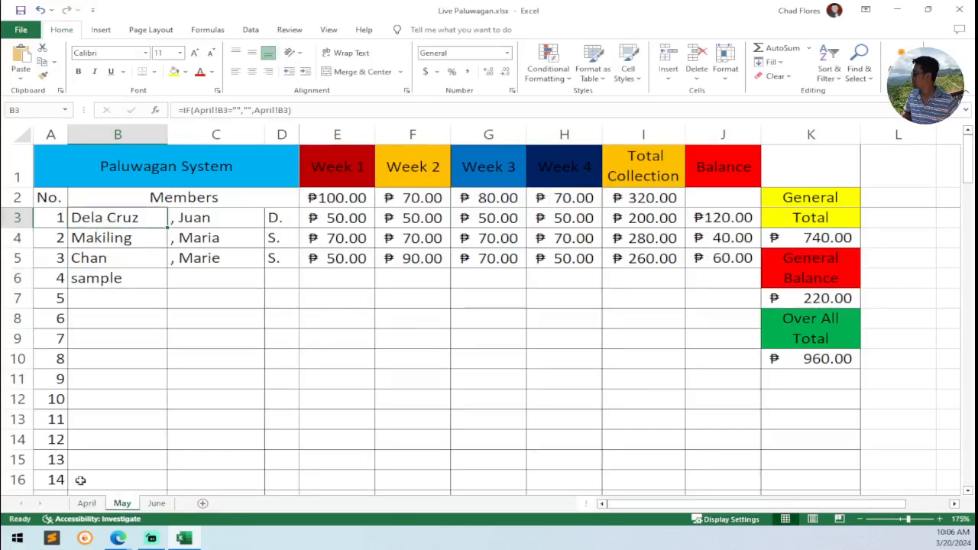
Add an "r" to the first word of member 1's surname in B3 on the April sheet and check the May sheet
left_click(85, 504)
double_click(104, 219)
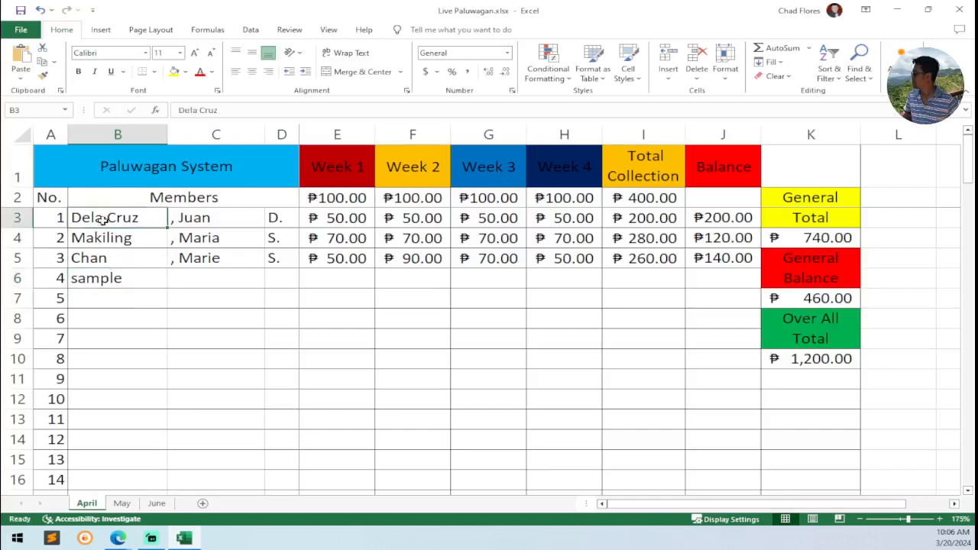
type("r")
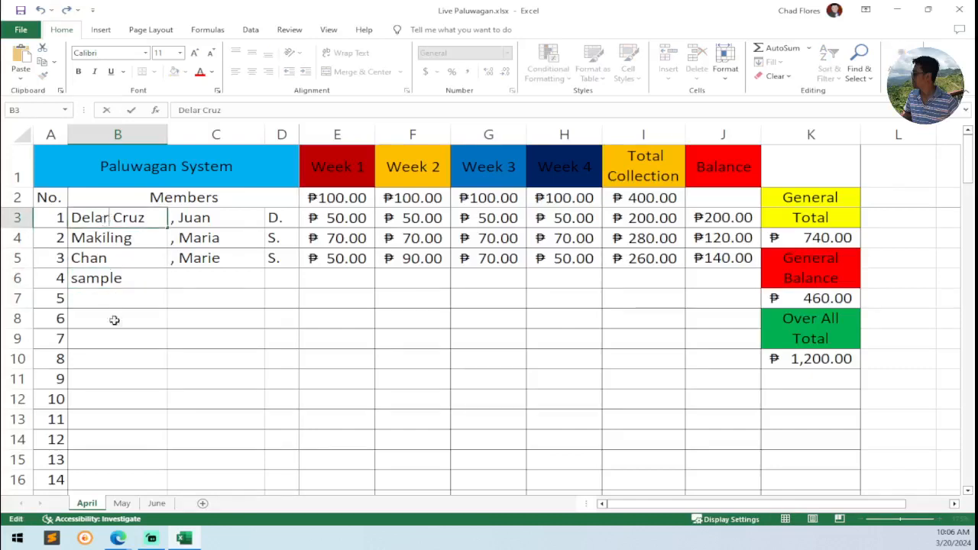
left_click(120, 502)
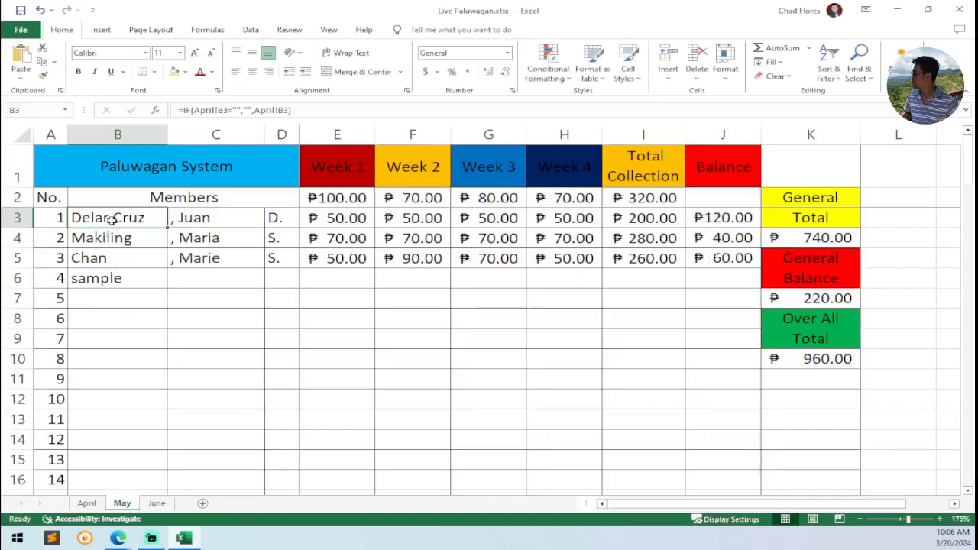
Link B3 on the June sheet directly to April's B3 with the formula =April!B3 and review the entry
left_click(157, 504)
left_click(107, 219)
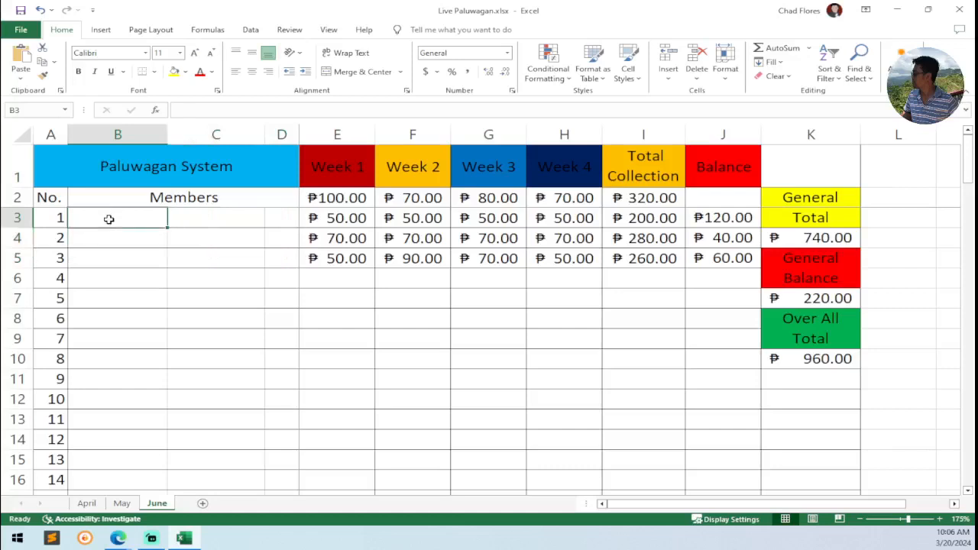
type("=")
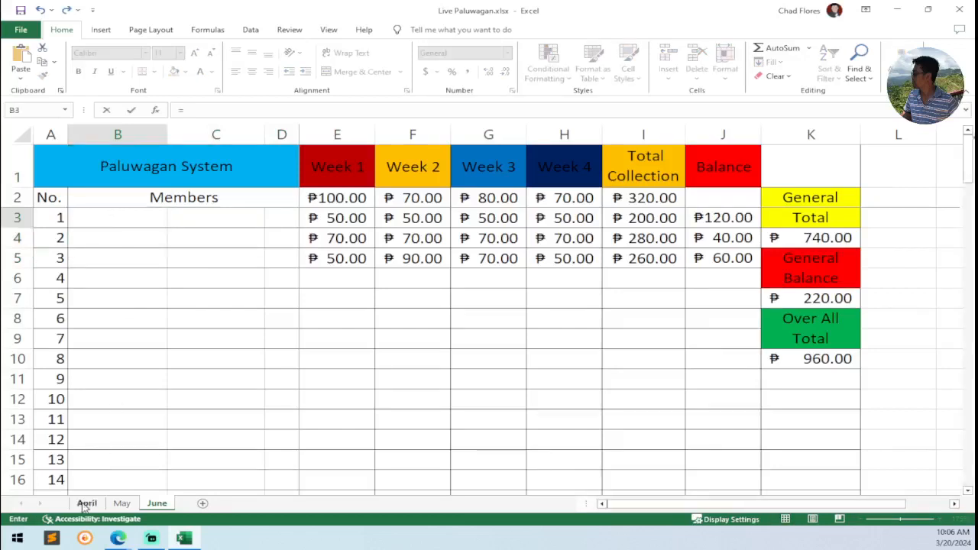
left_click(84, 503)
left_click(107, 221)
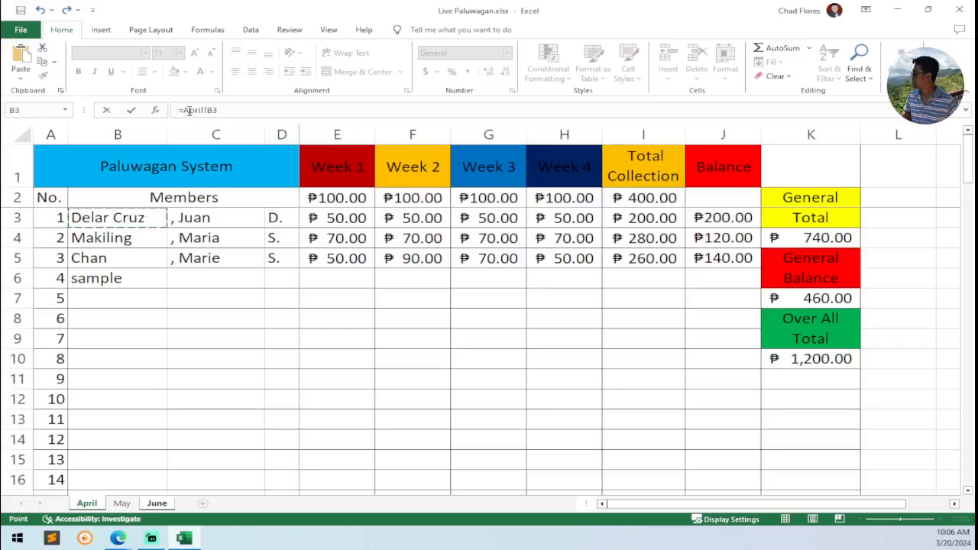
key("Return")
double_click(122, 220)
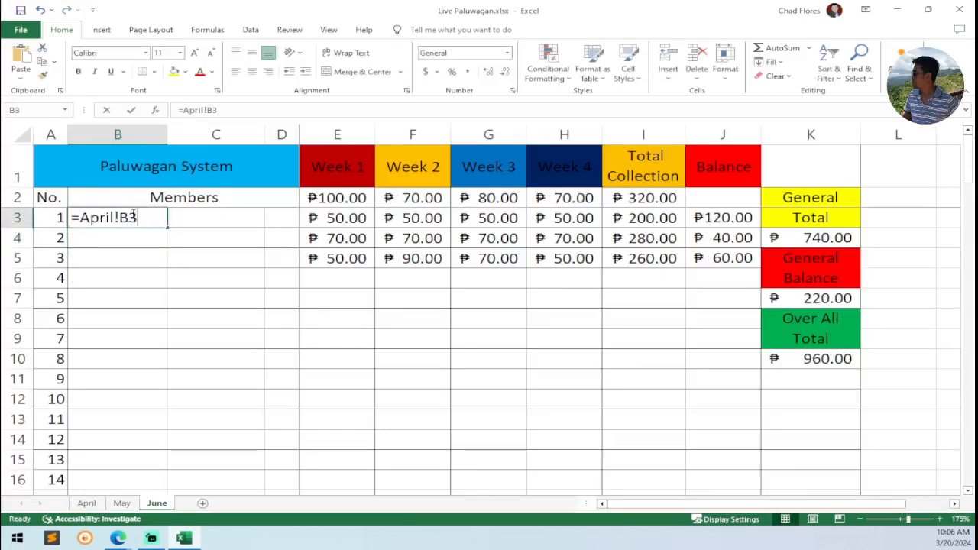
key("Escape")
Try filling the June sheet's B3 link across to D3 and down all member rows, and compare with the May sheet
left_click_drag(168, 227, 296, 227)
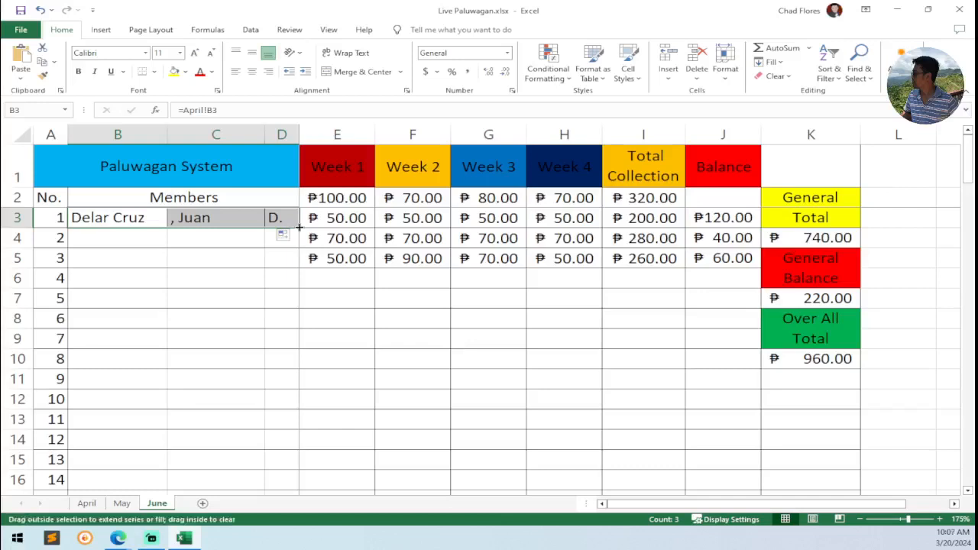
double_click(299, 227)
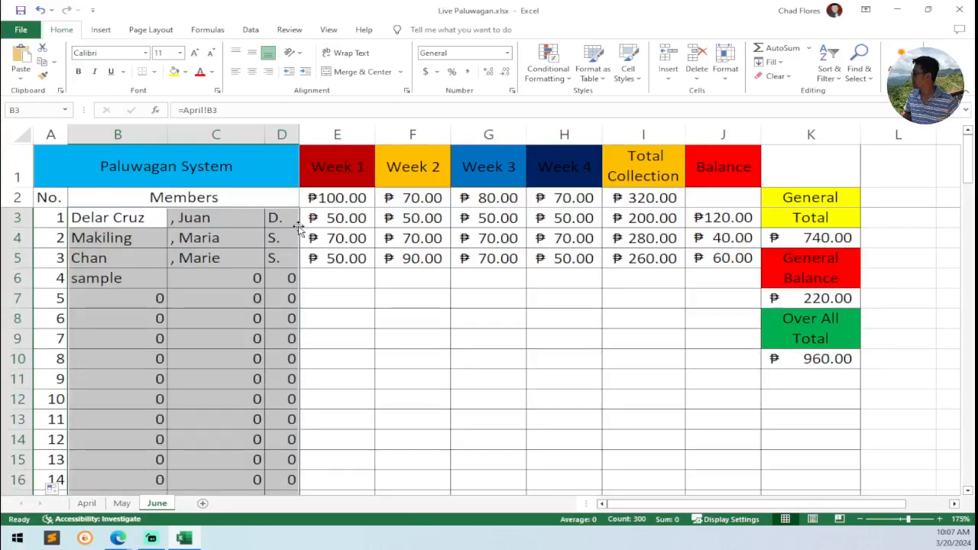
key("ctrl+z")
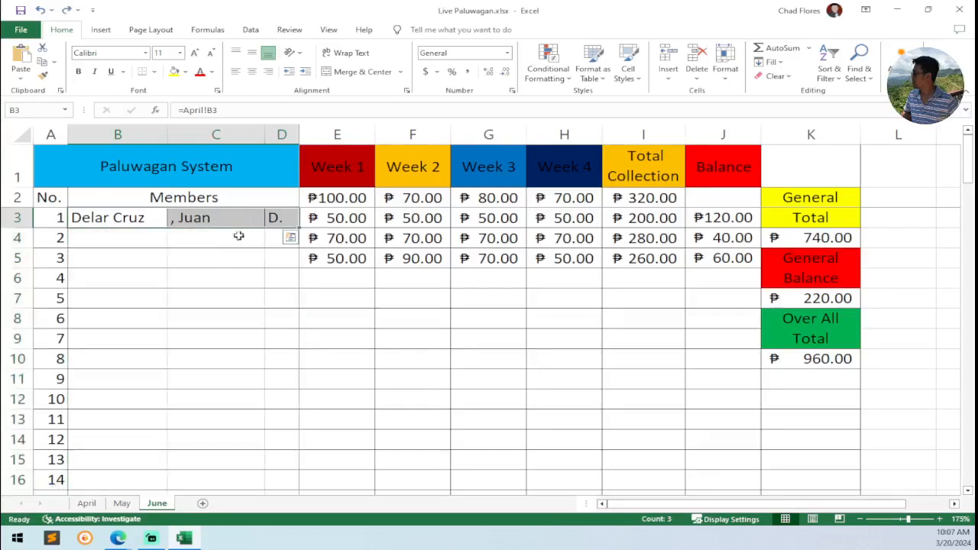
left_click(162, 224)
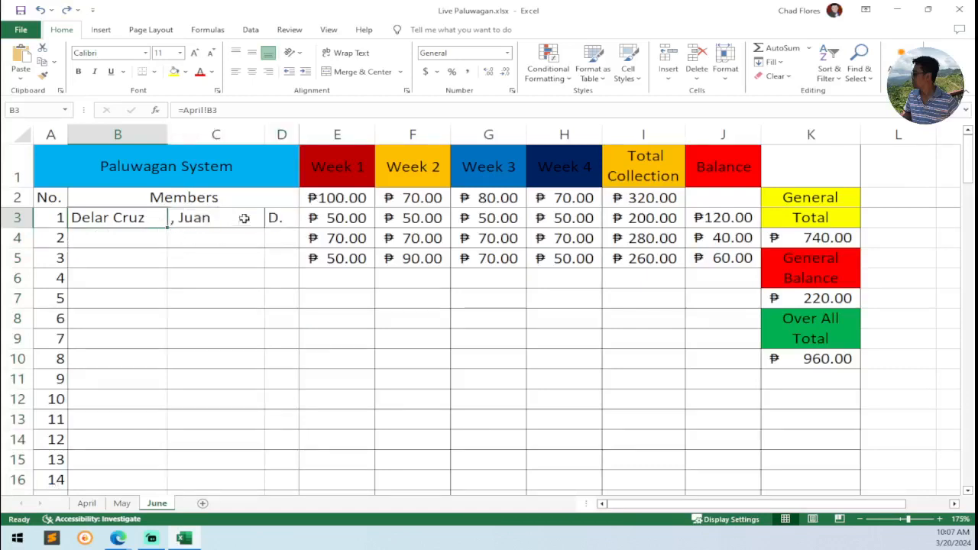
left_click(122, 504)
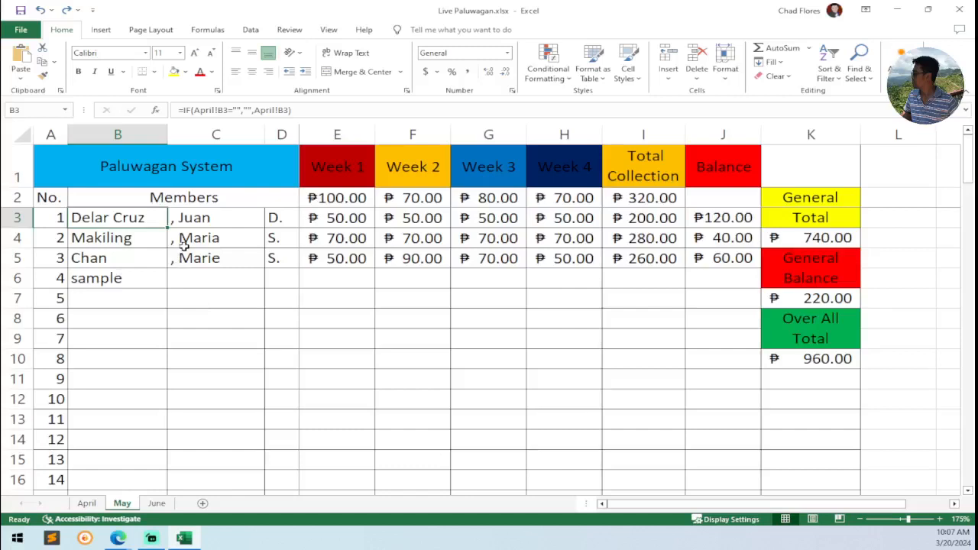
key("ctrl+Page_Down")
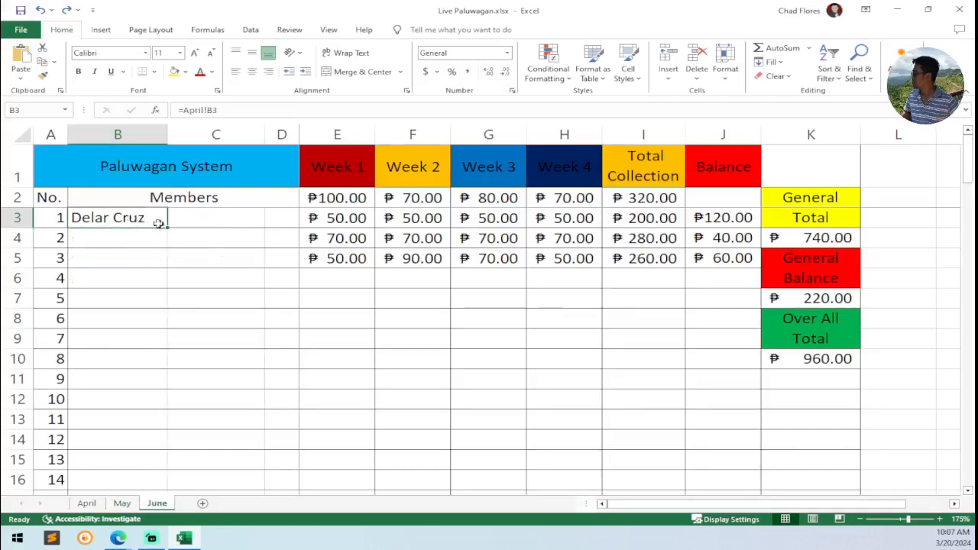
Fill the B3 link across to D3 on the June sheet and replace those cells' borders with outside borders only
left_click_drag(166, 226, 294, 223)
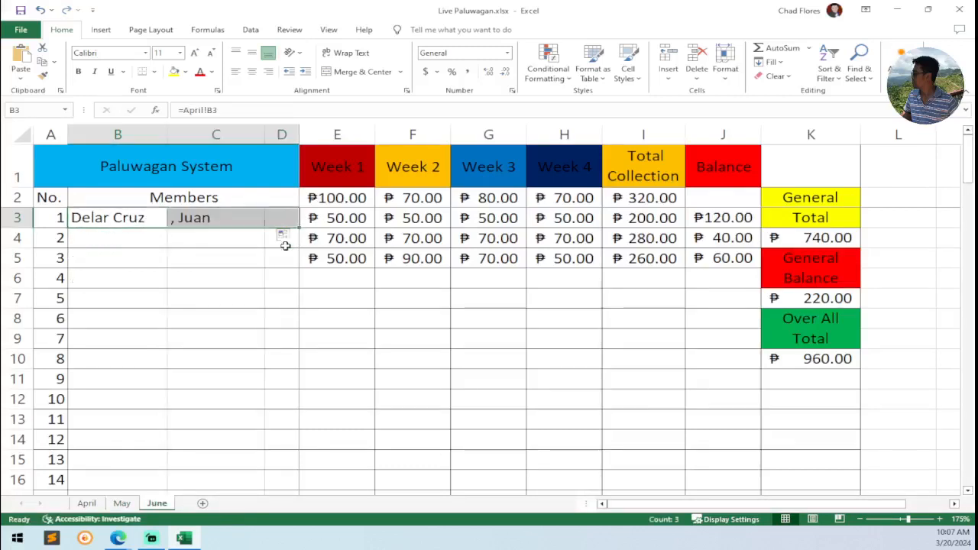
left_click(154, 72)
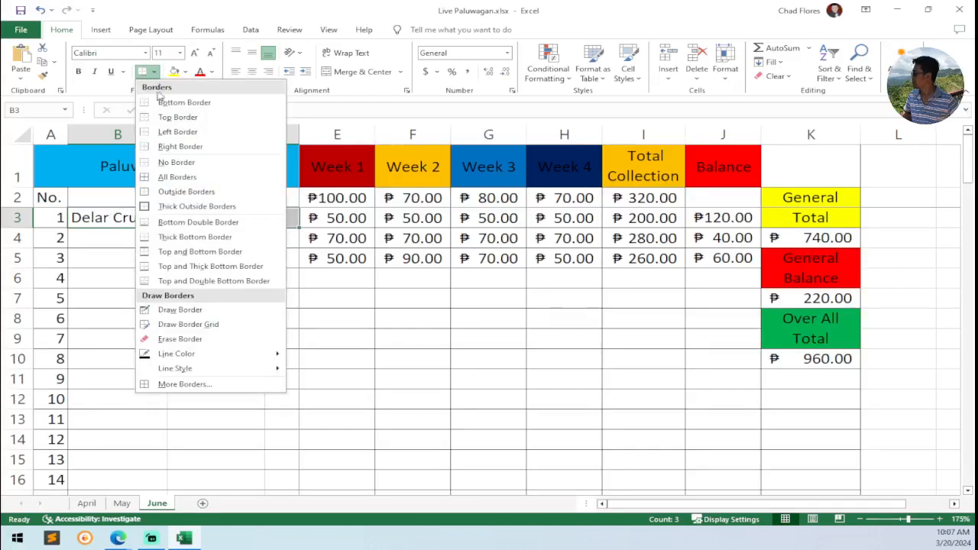
left_click(168, 164)
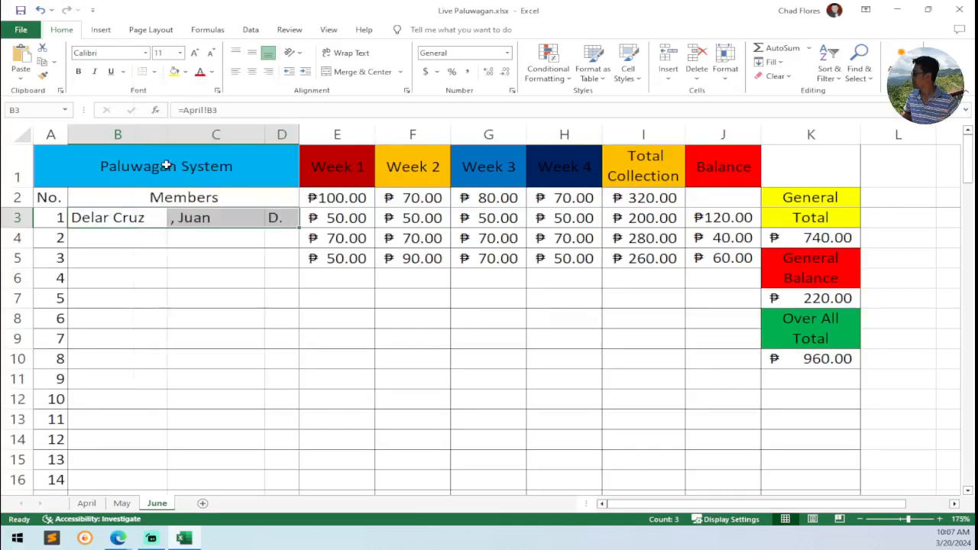
left_click(154, 72)
left_click(165, 190)
left_click(186, 249)
left_click(143, 218)
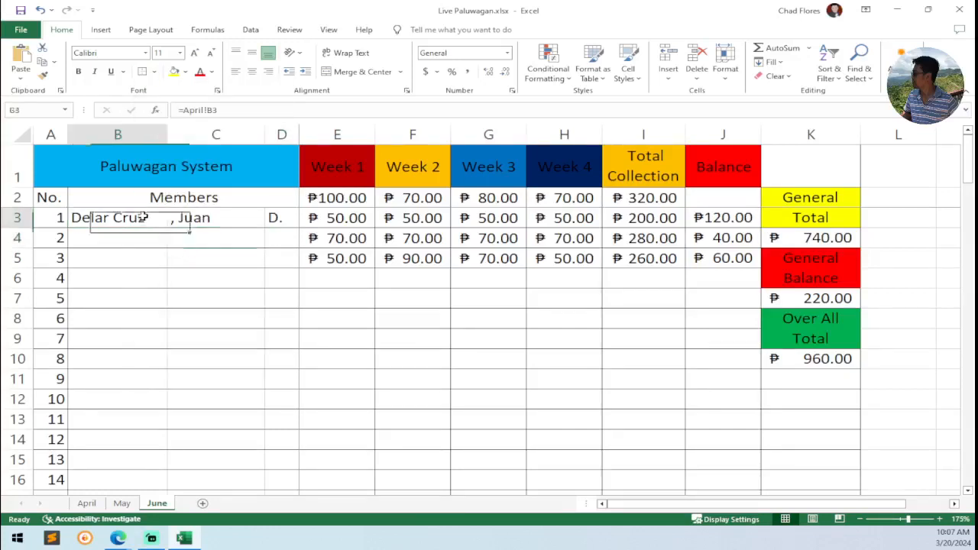
Compare the member rows of the May and June sheets and check the May sheet's empty rows in the print preview
left_click(123, 503)
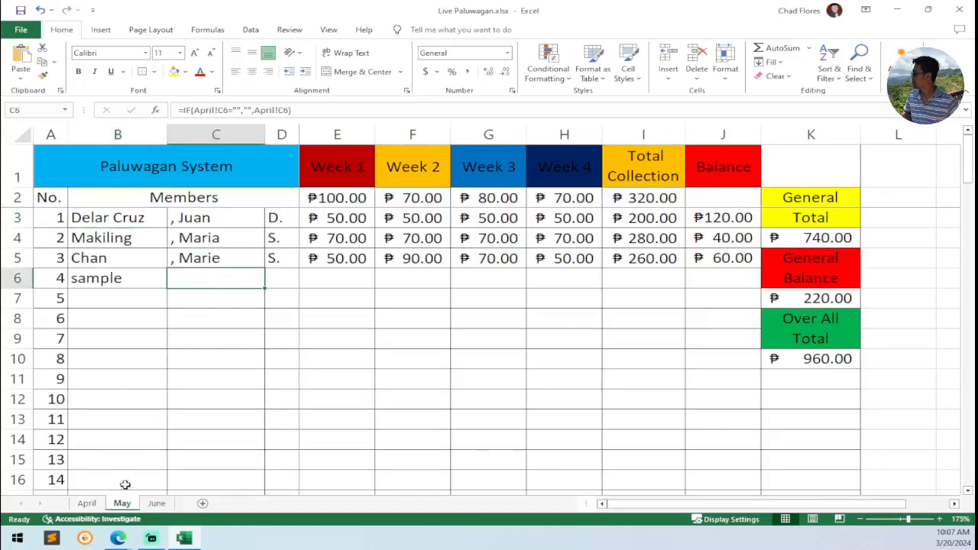
left_click(156, 504)
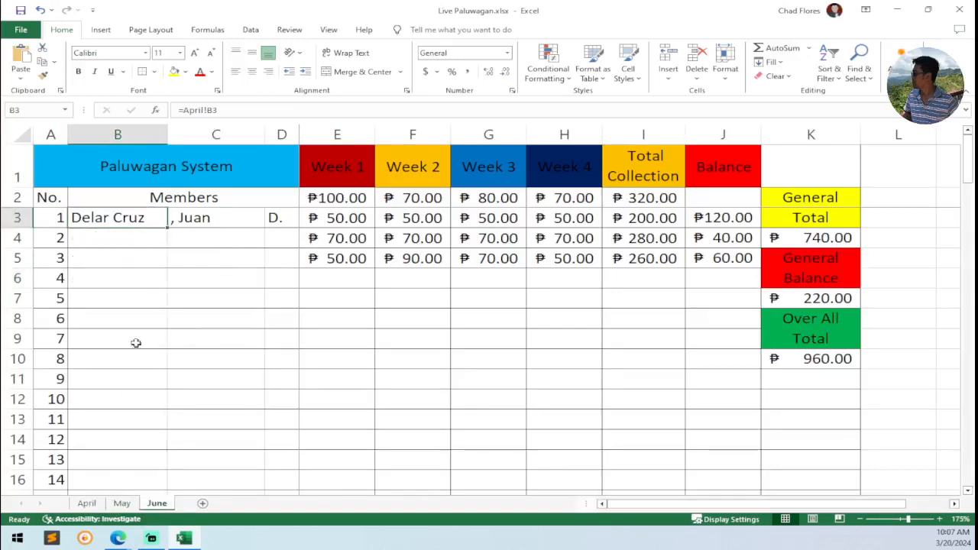
left_click(122, 504)
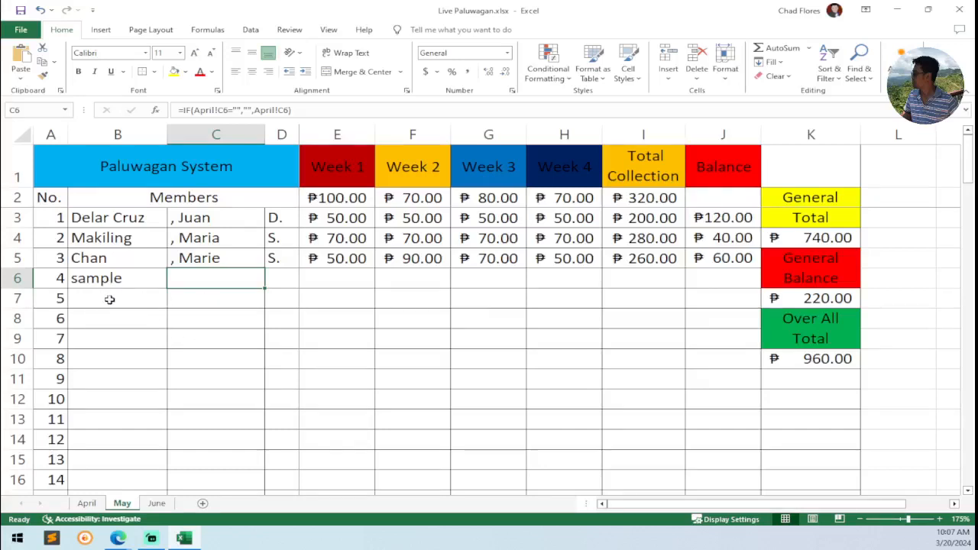
left_click_drag(116, 300, 266, 301)
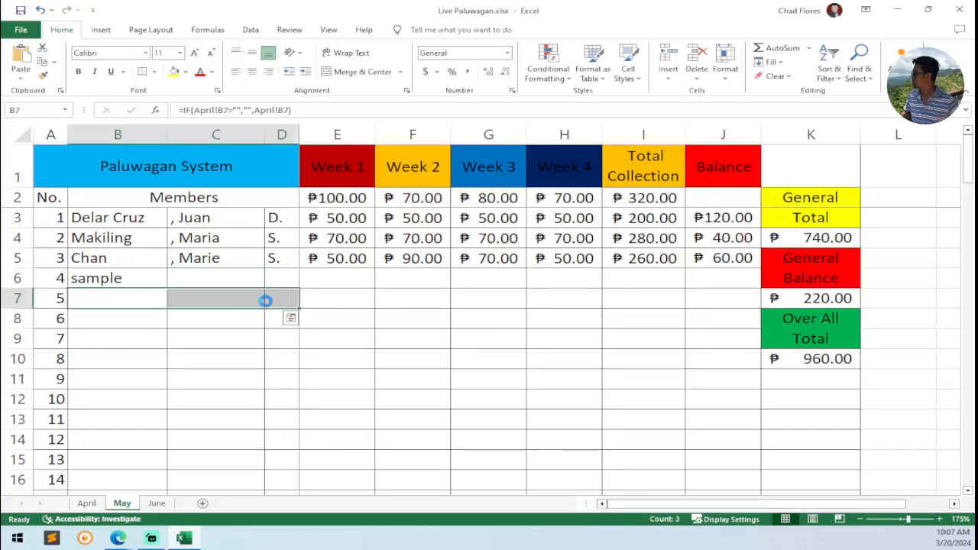
key("ctrl+p")
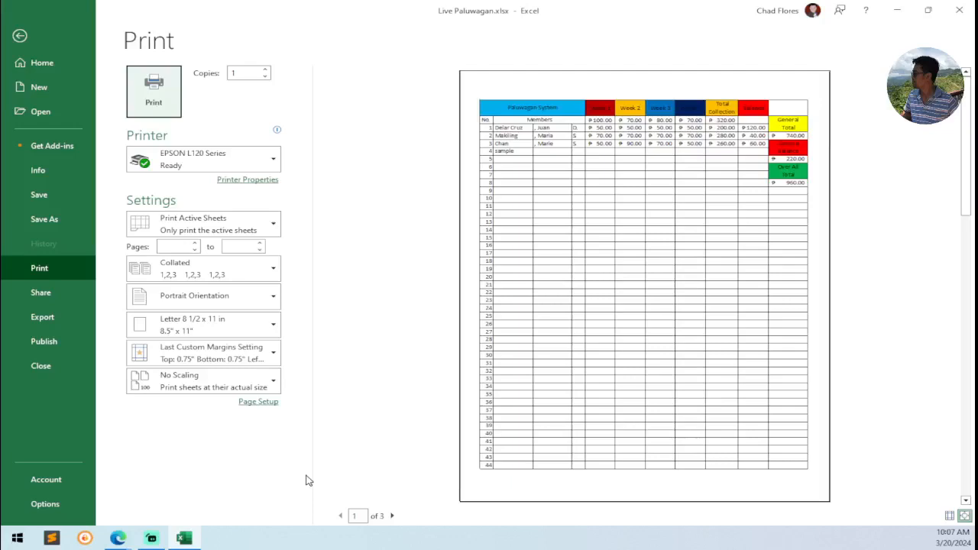
key("Escape")
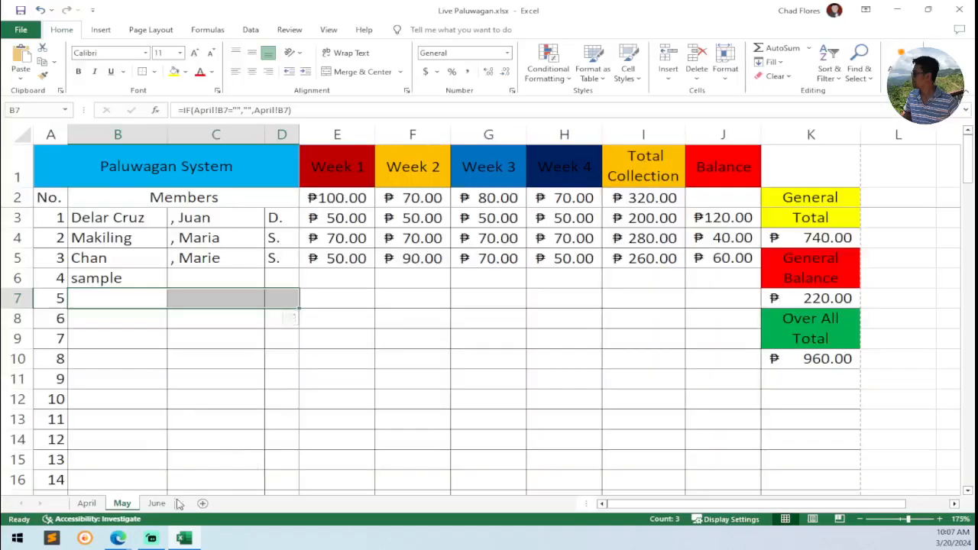
Check the June sheet's member rows in the print preview and return to the worksheet
left_click(156, 503)
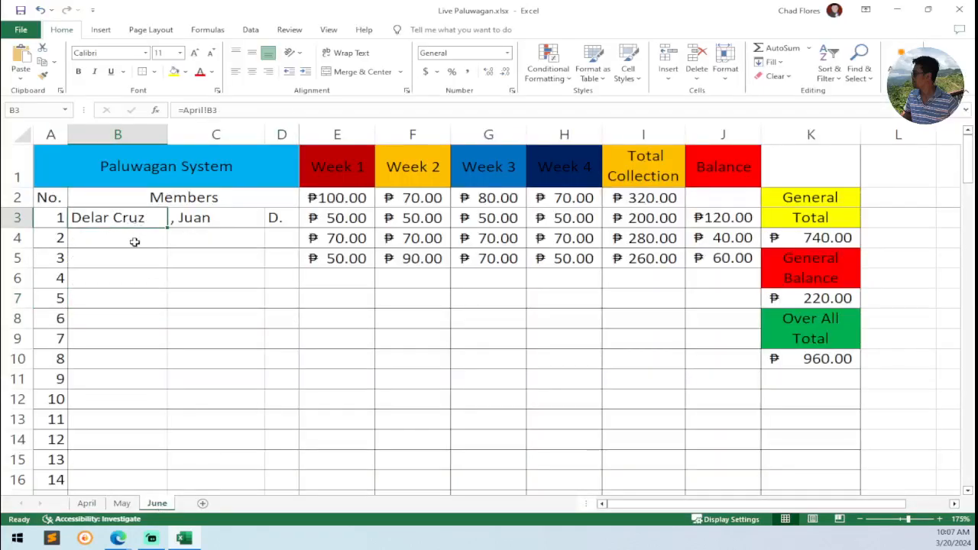
key("ctrl+p")
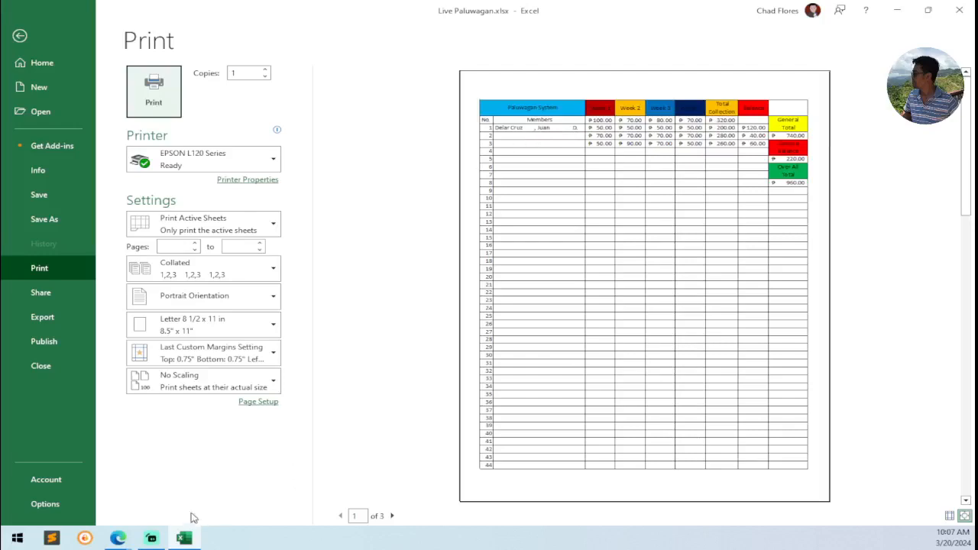
mouse_move(197, 542)
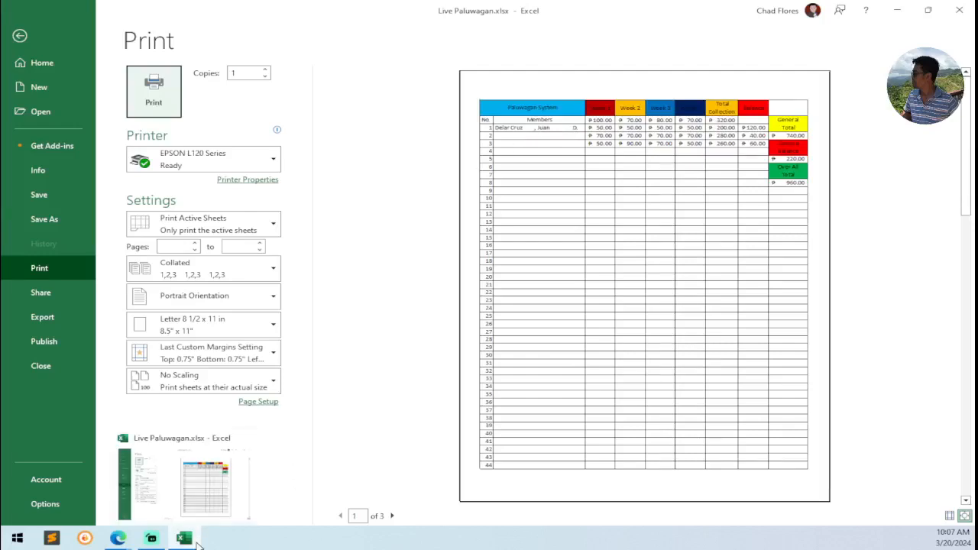
left_click(212, 511)
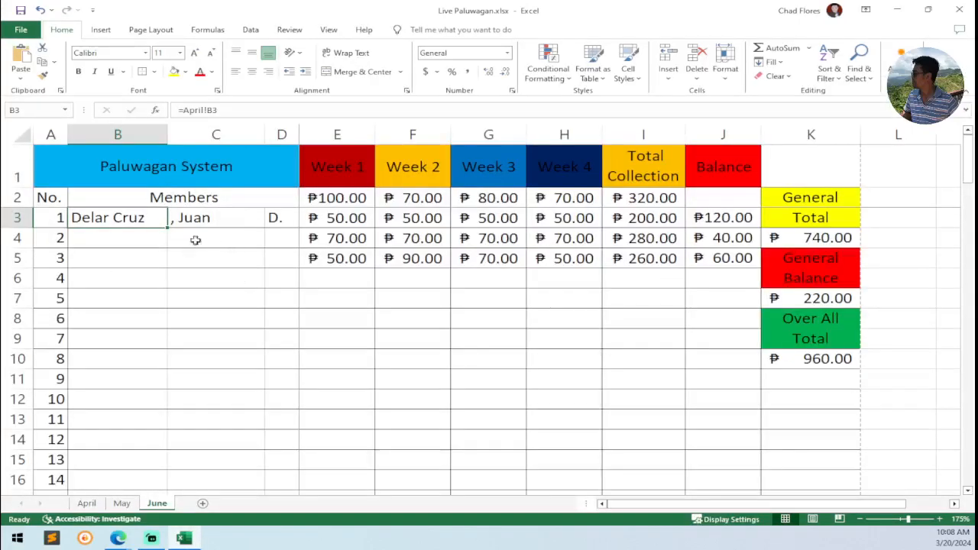
Fill the direct April links from B3:D3 down all member rows on the June sheet
left_click_drag(124, 218, 281, 219)
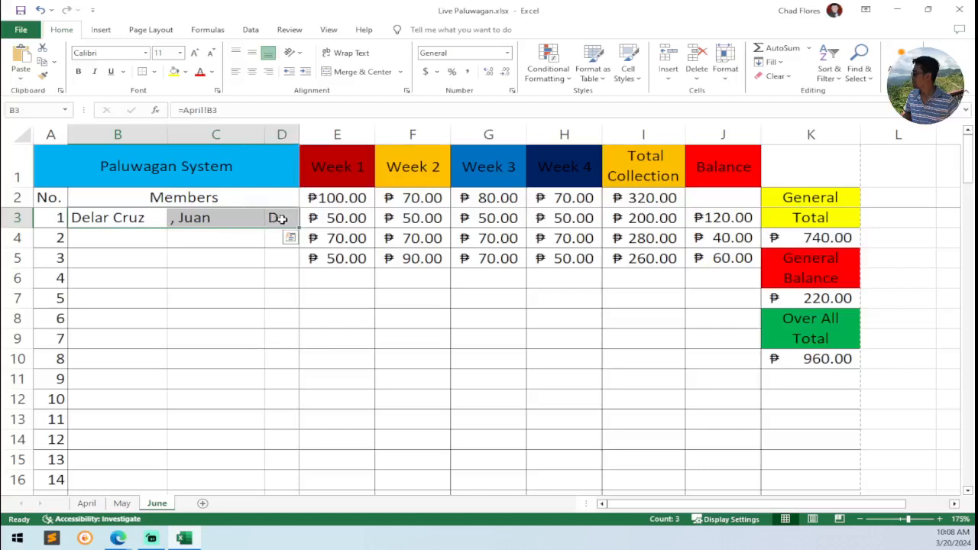
double_click(298, 227)
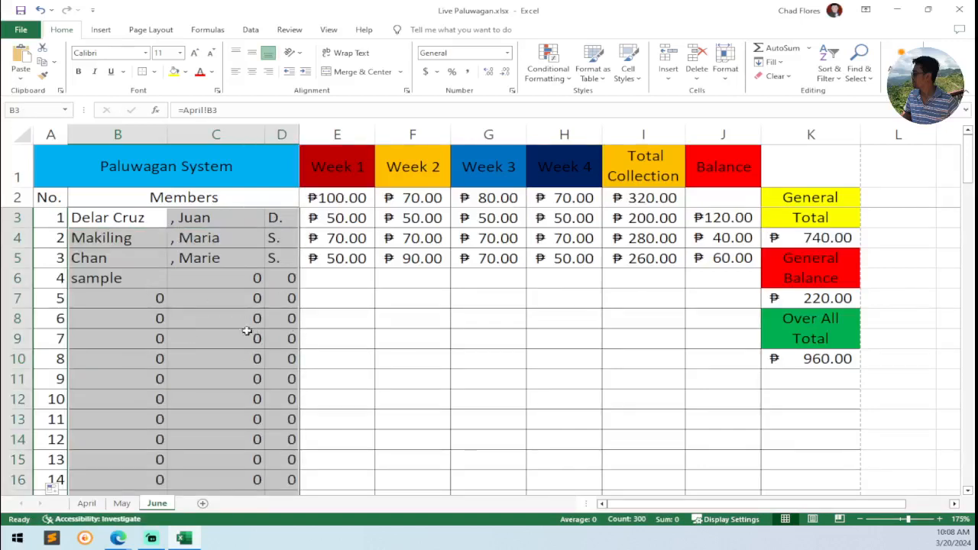
Compare the IF formula in the May sheet's B3 with the direct link in the June sheet's B7, leaving both unchanged
left_click(122, 504)
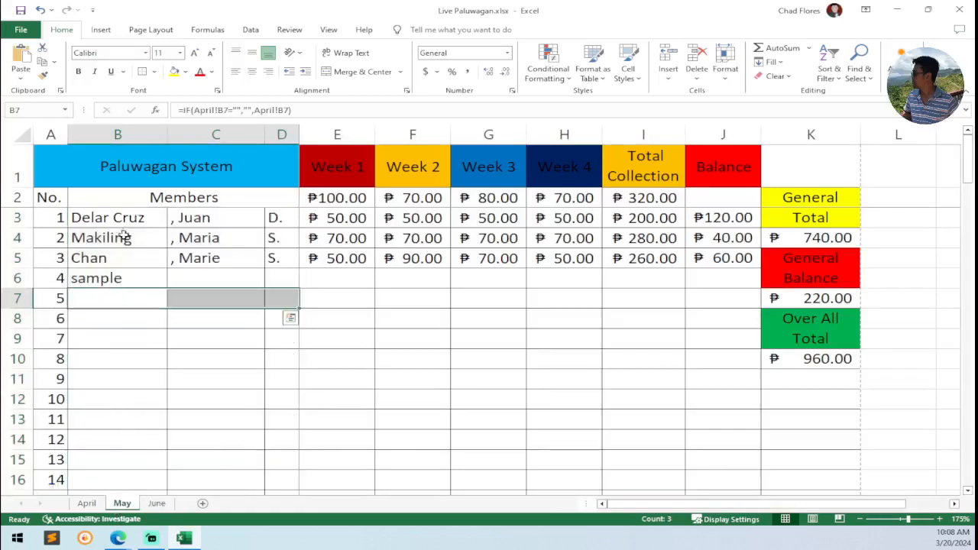
double_click(133, 218)
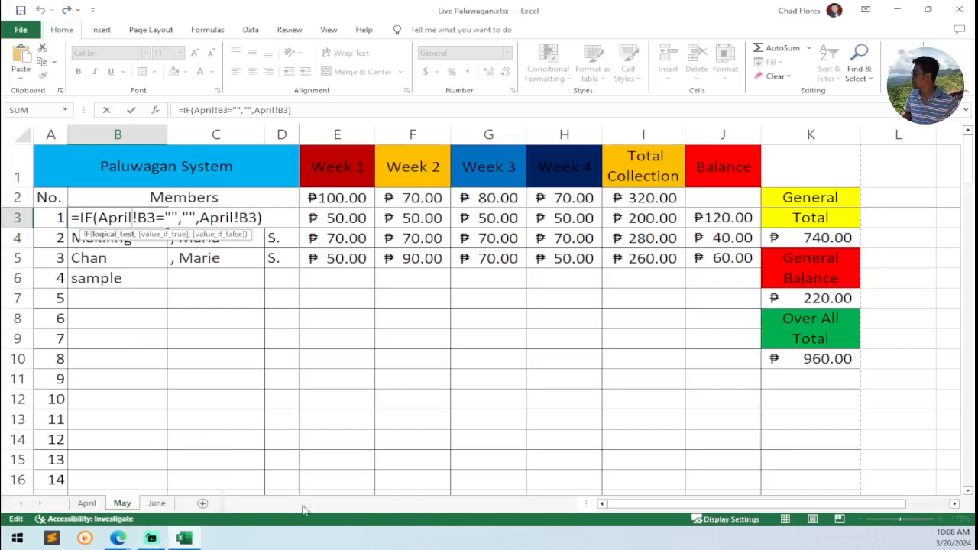
key("Escape")
left_click(157, 503)
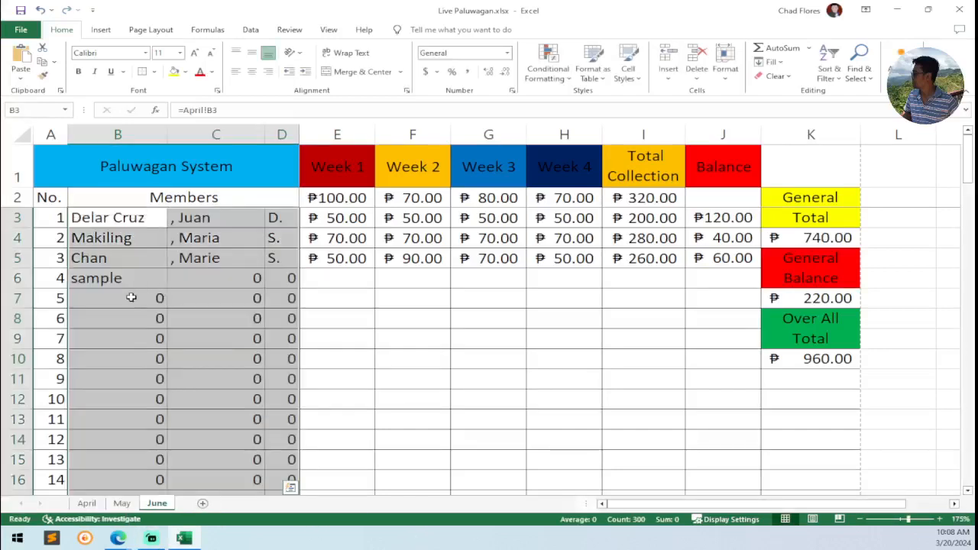
left_click(137, 298)
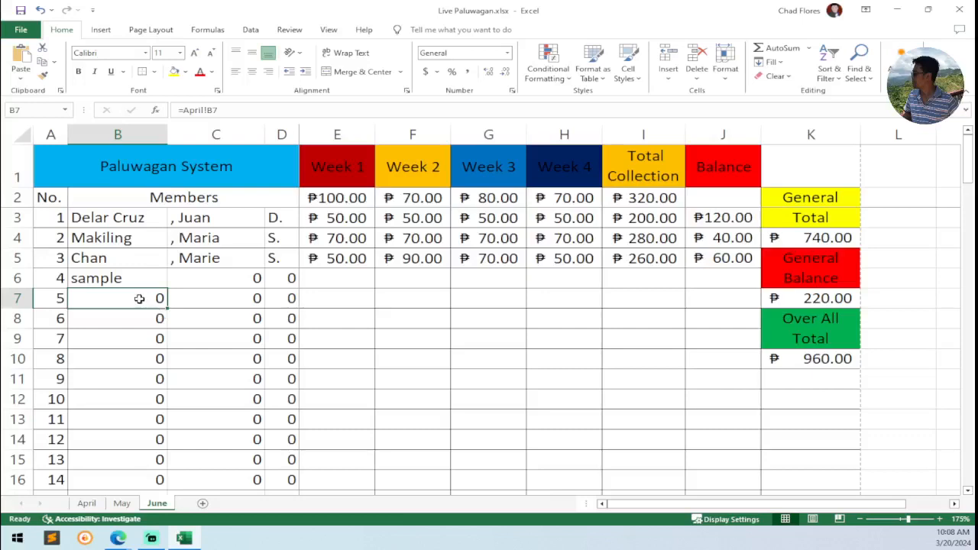
double_click(139, 298)
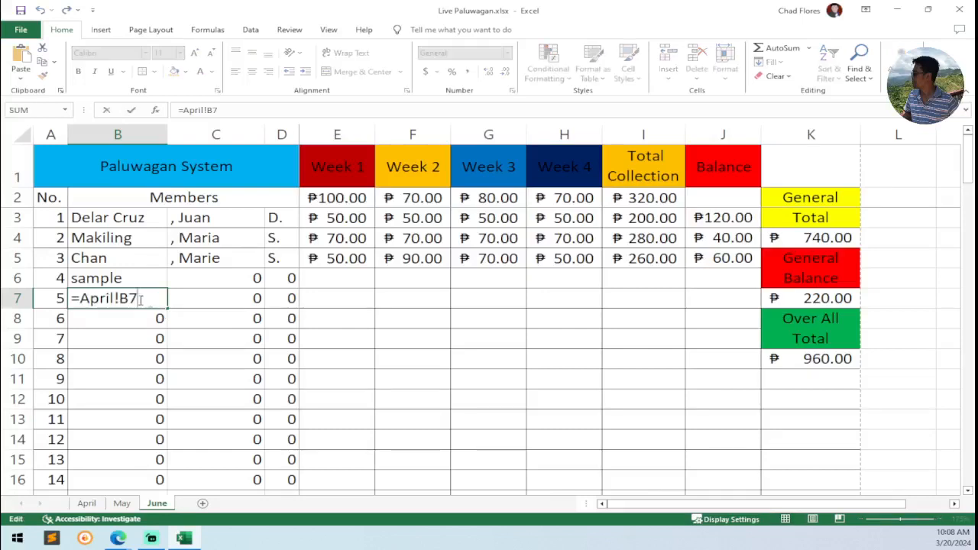
left_click(121, 503)
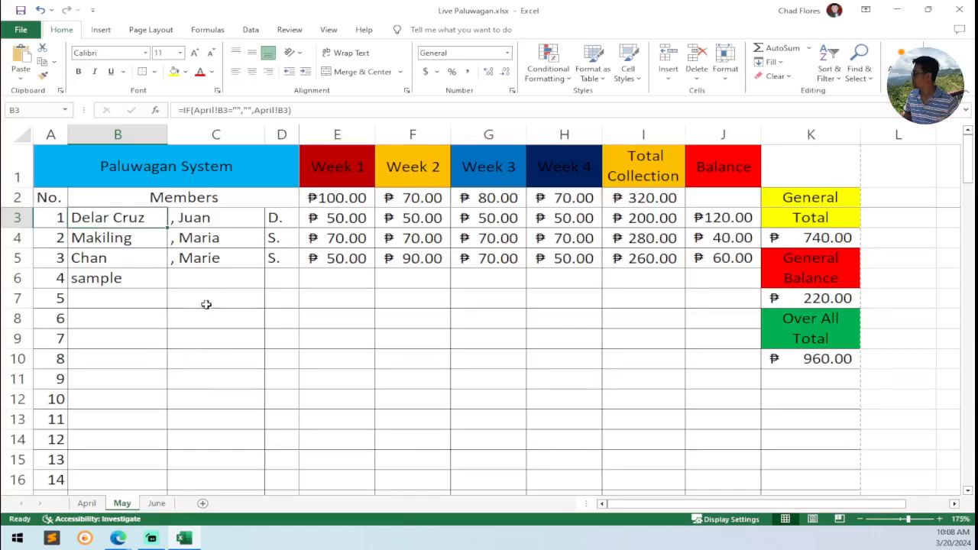
On the June sheet, replace B3's direct link with the formula =IF(April!B3="","",April!B3)
left_click(157, 503)
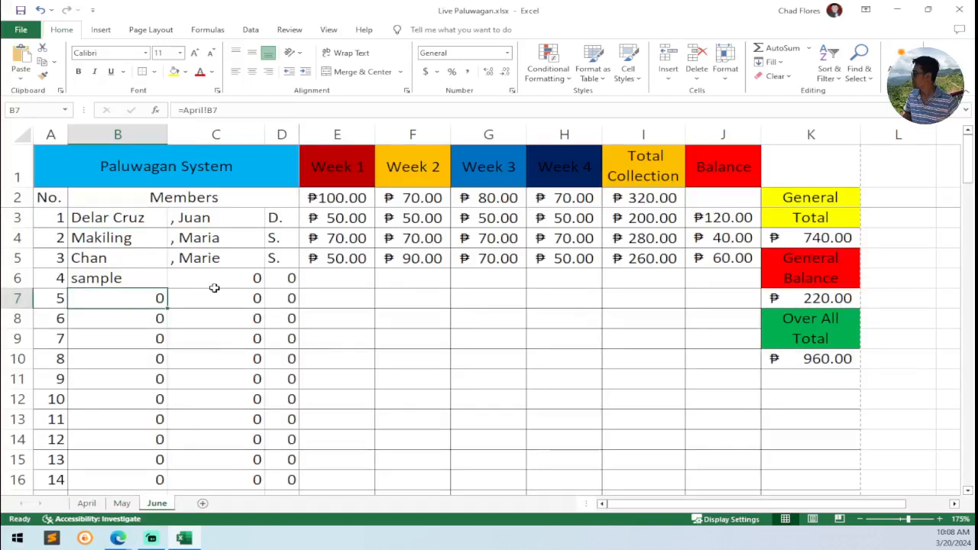
double_click(110, 217)
left_click_drag(142, 217, 80, 217)
key("ctrl+c")
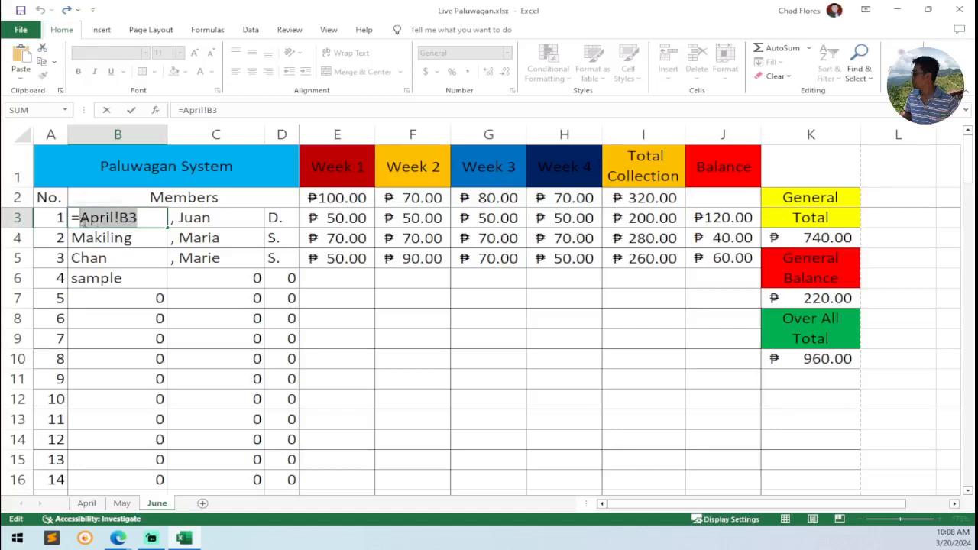
left_click(81, 218)
type("if(April!B3=")
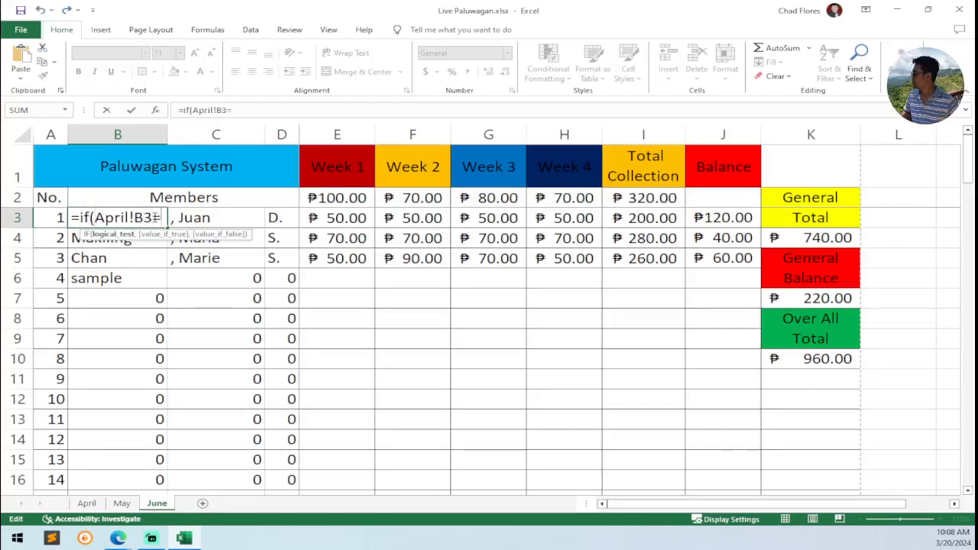
type("\"\"")
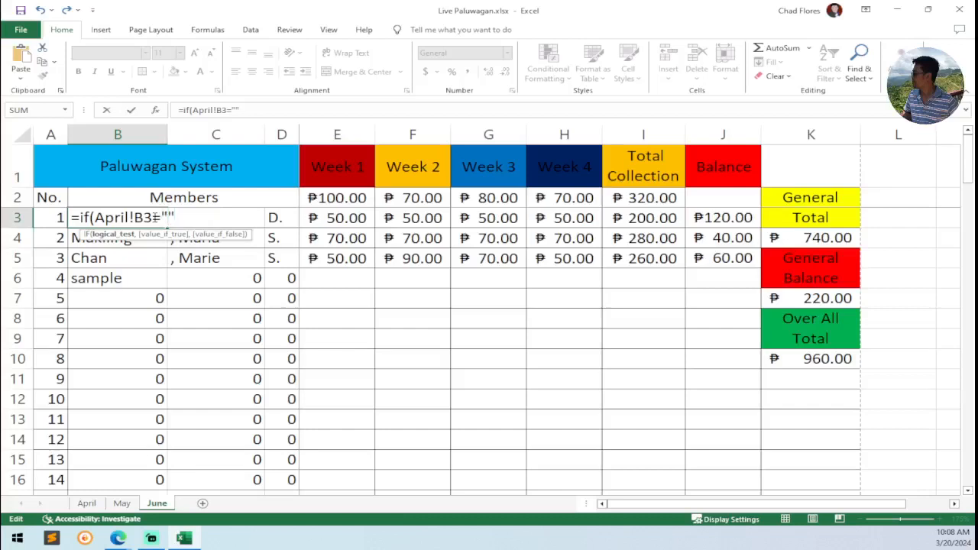
type(",")
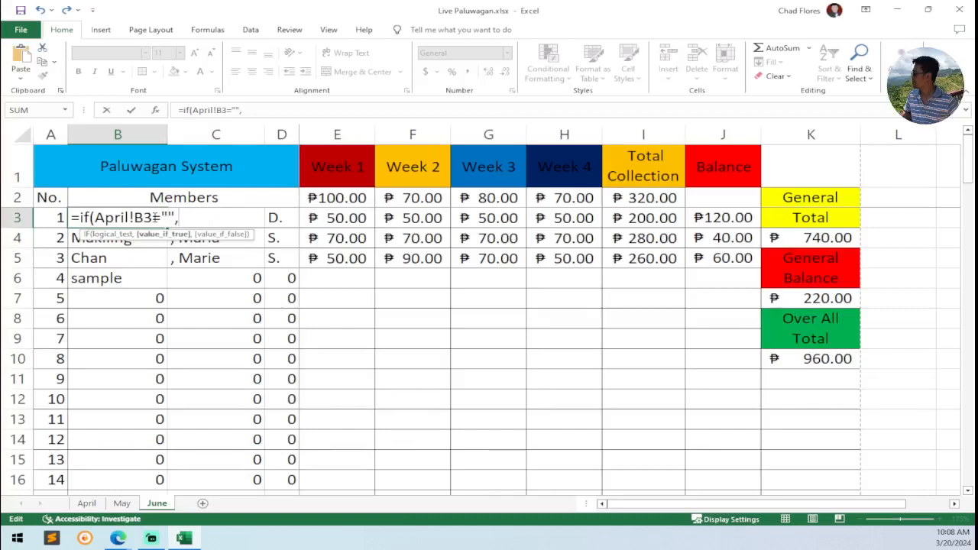
type("\"\",")
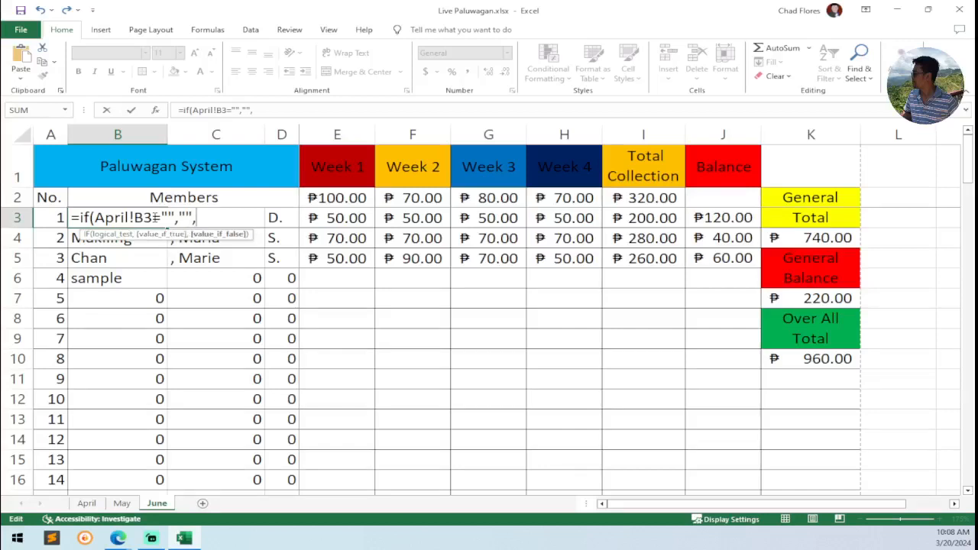
left_click_drag(174, 219, 98, 219)
left_click(197, 217)
key("ctrl+v")
type(")")
key("Return")
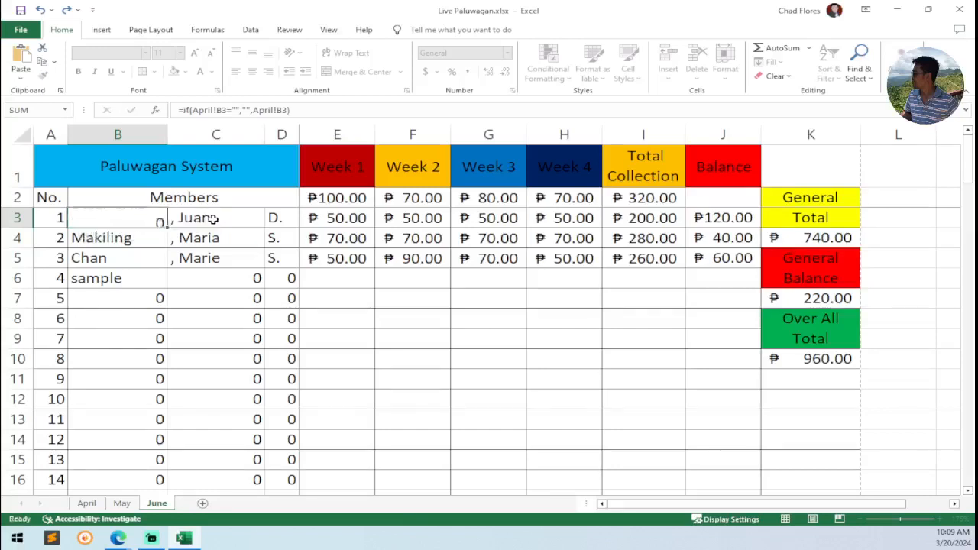
Copy the June sheet's B3 formula across to D3 and replace the borders of B3:D3 with outside borders only
left_click(160, 222)
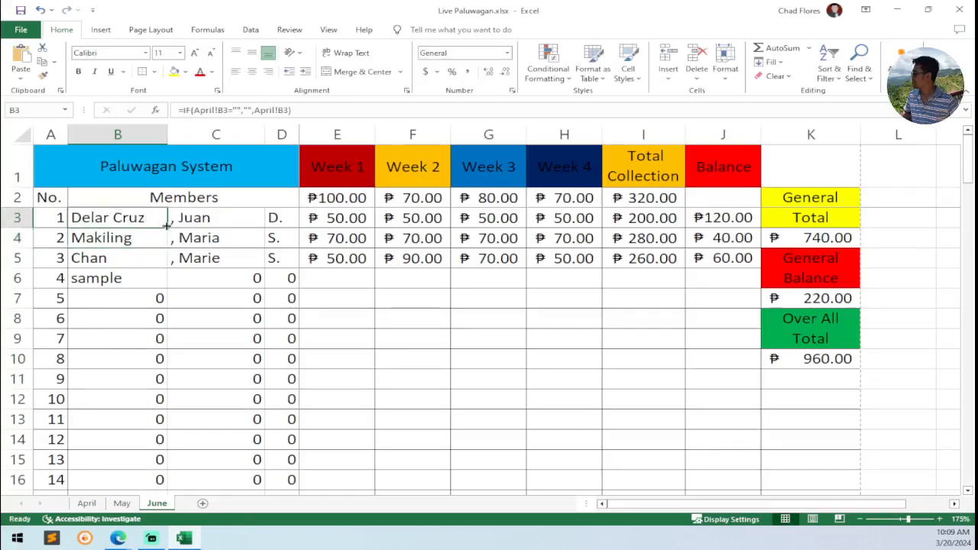
left_click_drag(166, 225, 294, 226)
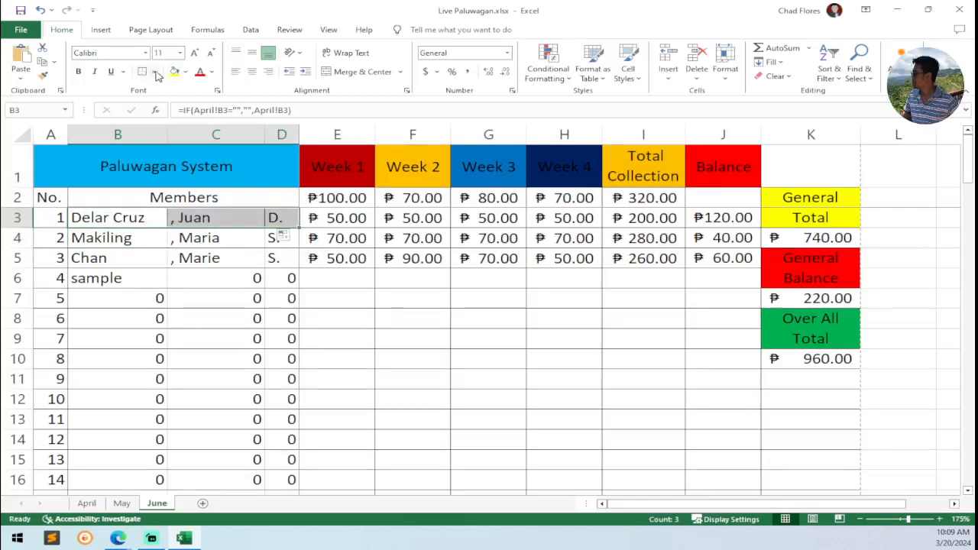
left_click(156, 75)
left_click(162, 161)
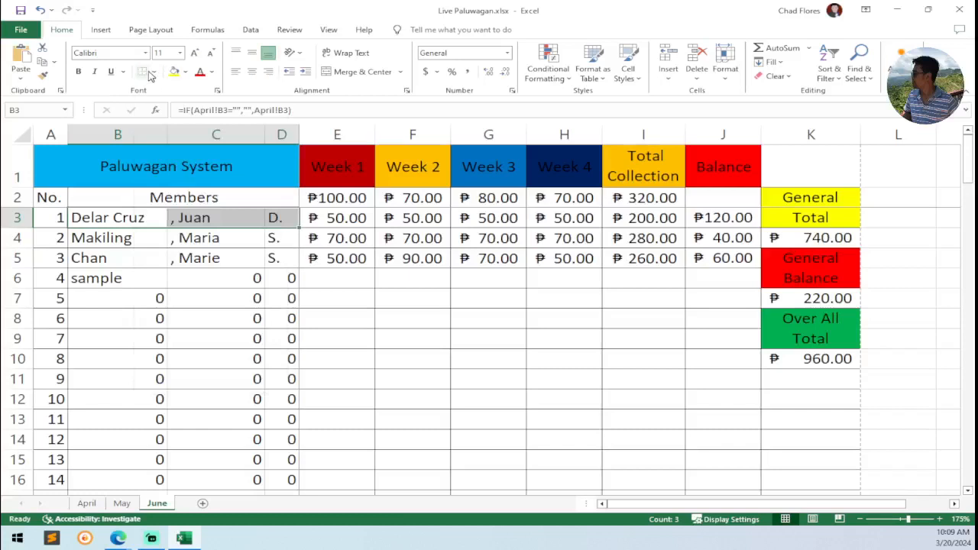
left_click(151, 73)
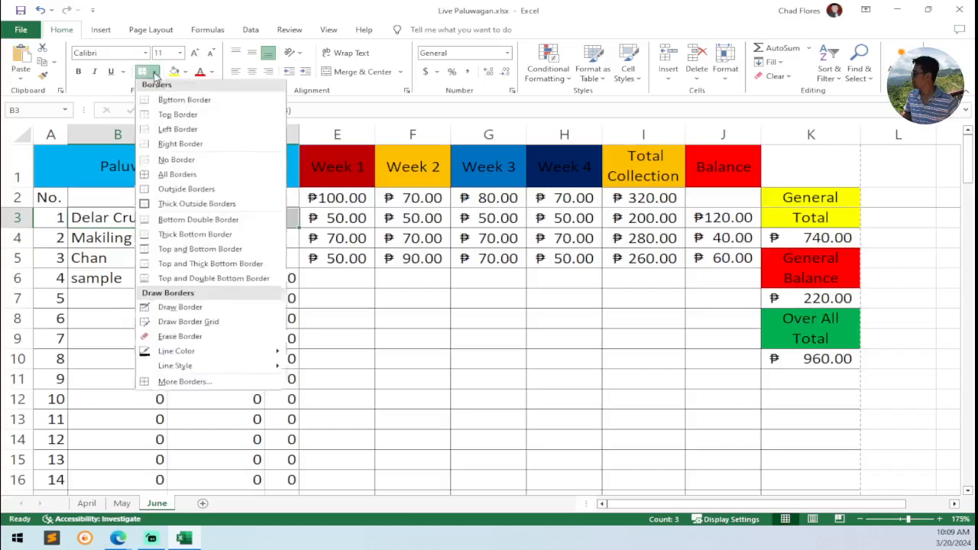
left_click(188, 191)
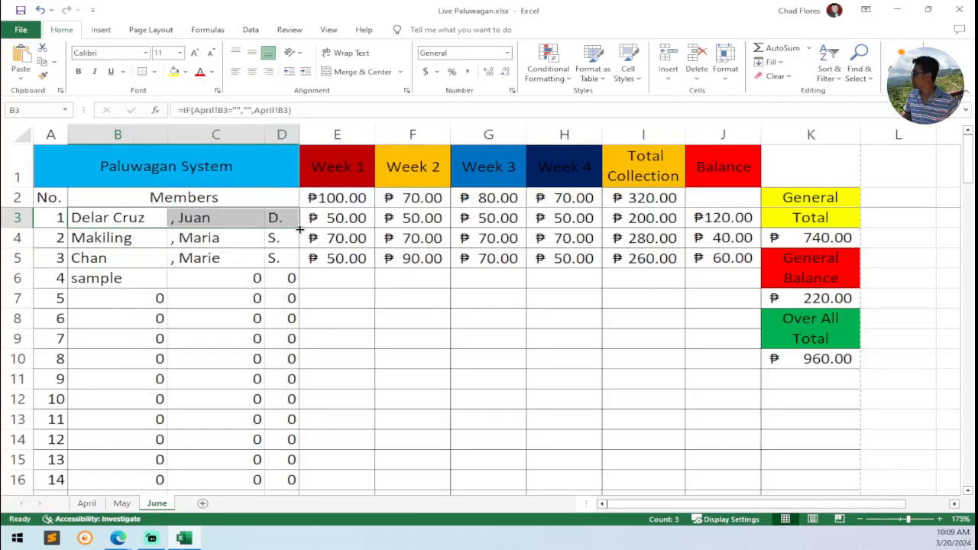
Fill B3:D3 down all member rows on the June sheet and check the last row, 102
left_click_drag(300, 227, 292, 481)
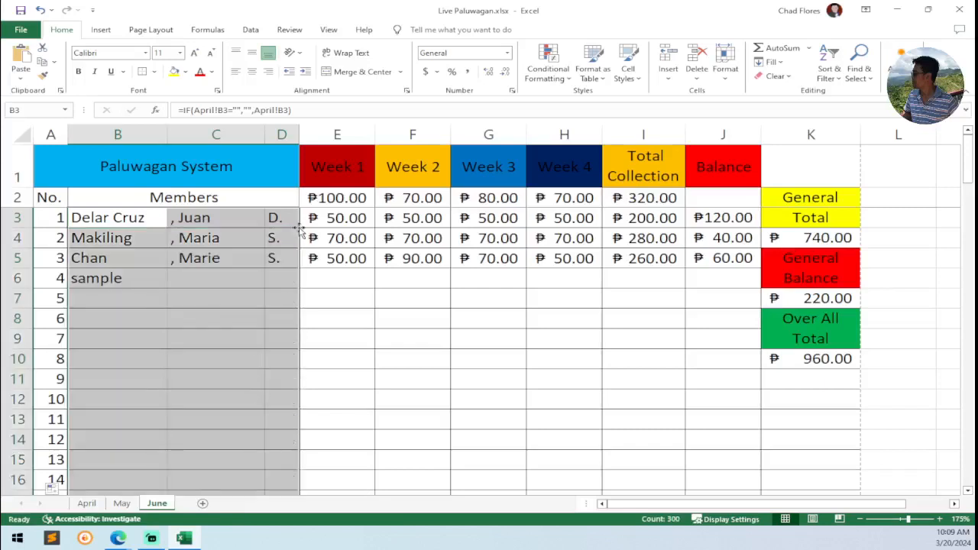
left_click(330, 420)
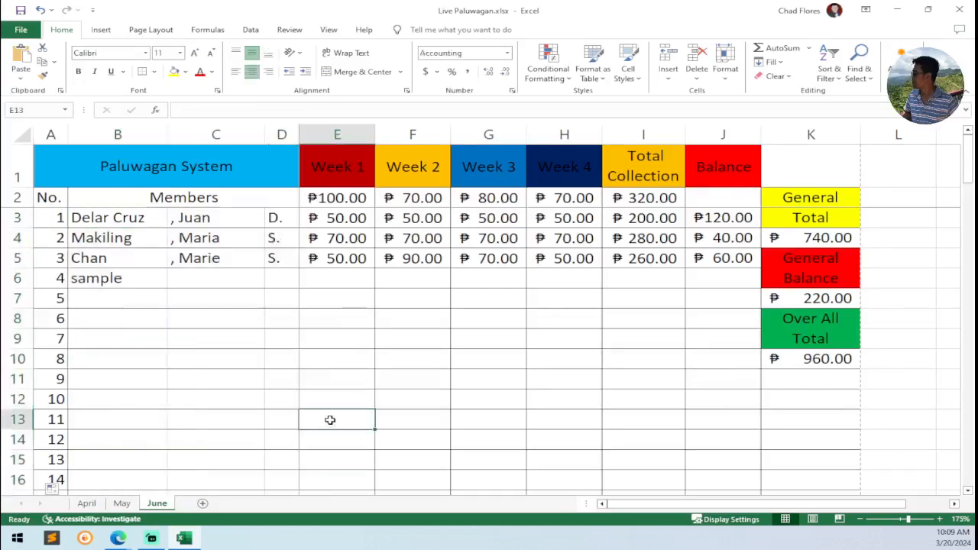
key("ctrl+Down")
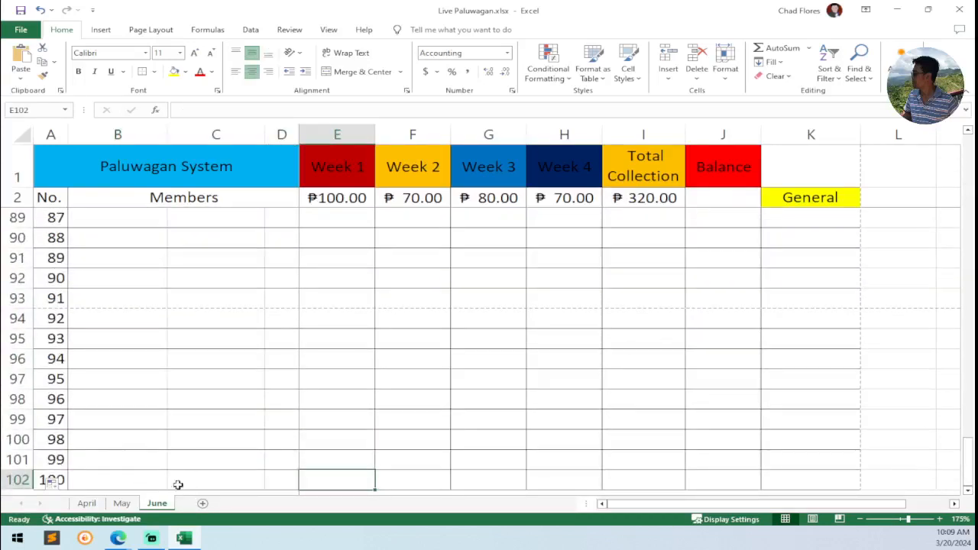
Enter saa as member 100's name in B102 on the April sheet and check the linked row on the June sheet
left_click(86, 503)
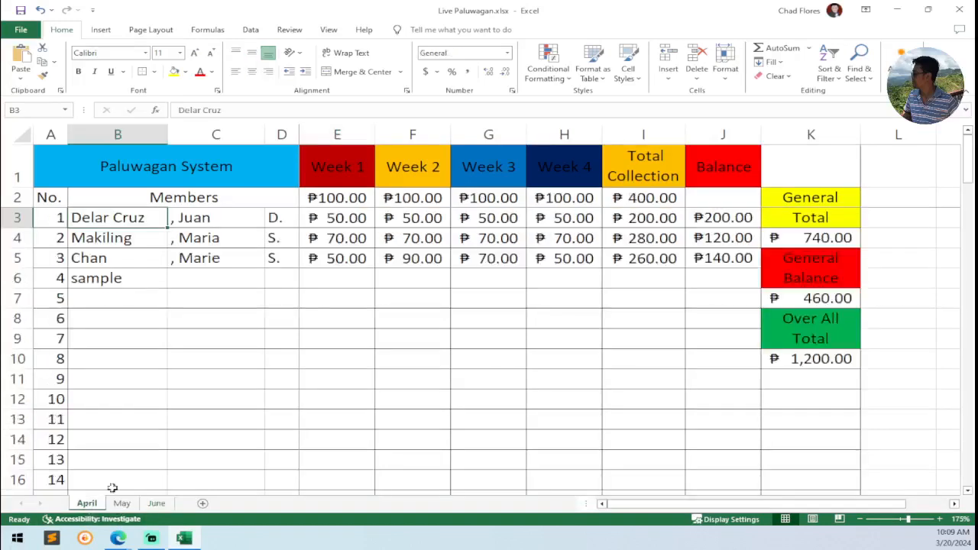
left_click(118, 473)
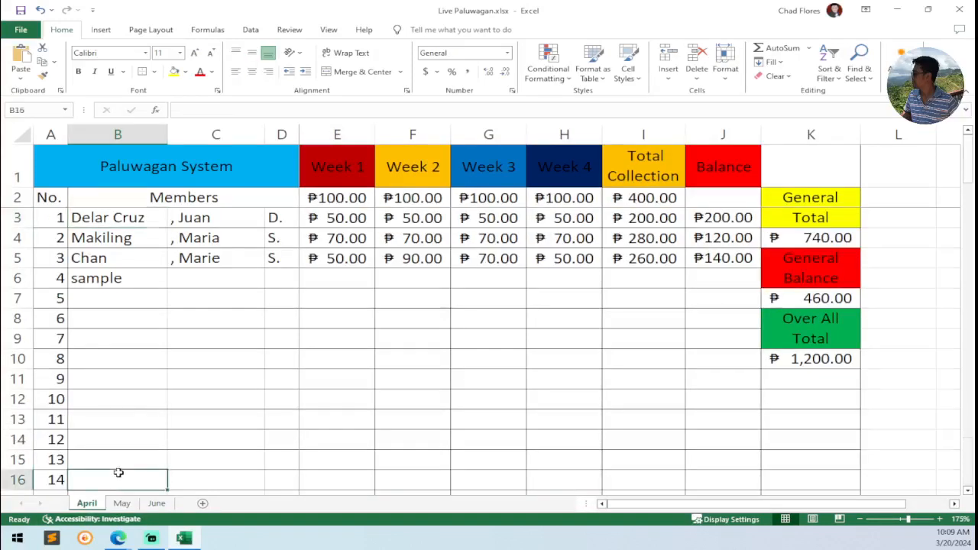
key("ctrl+Down")
type("s")
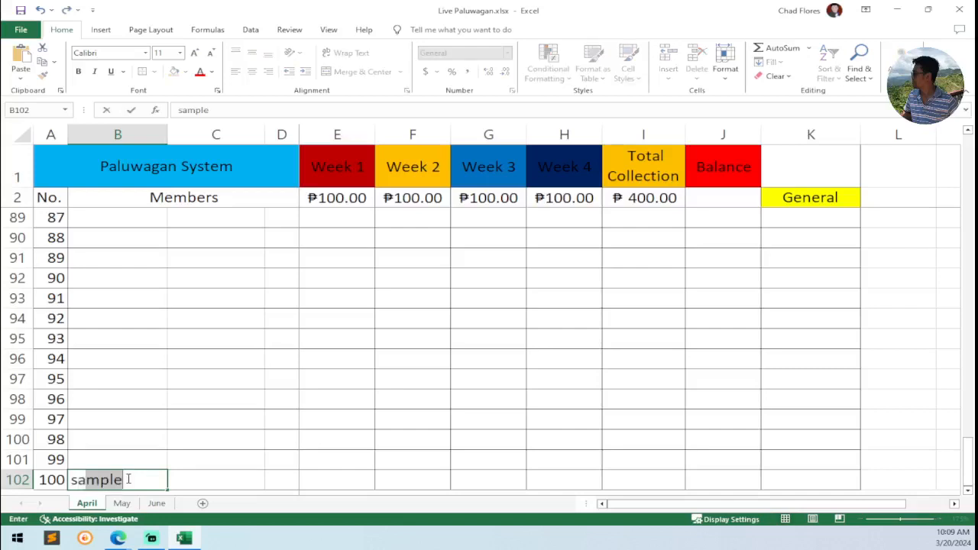
type("aa")
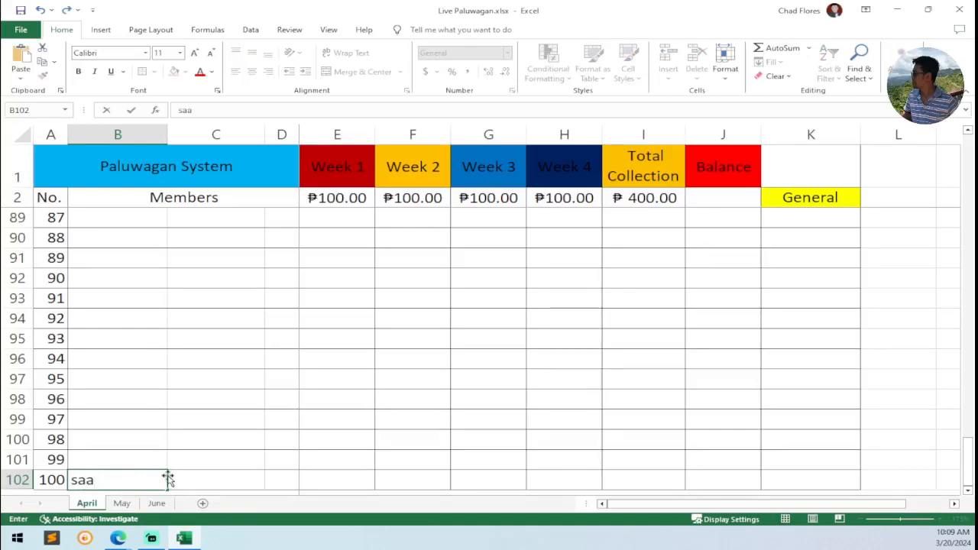
left_click(96, 481)
left_click(157, 502)
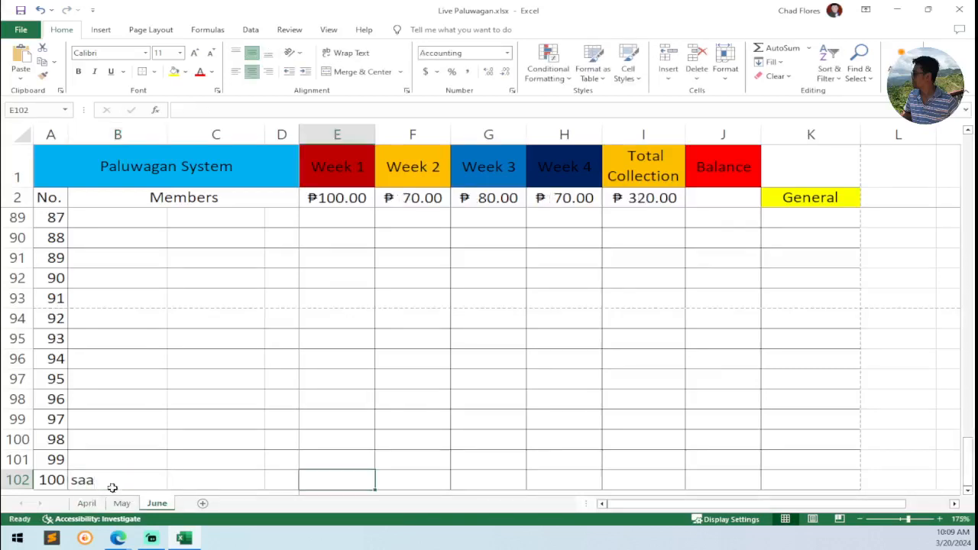
On the May sheet, clear the borders of B3:D3 and apply outside borders only
left_click(121, 502)
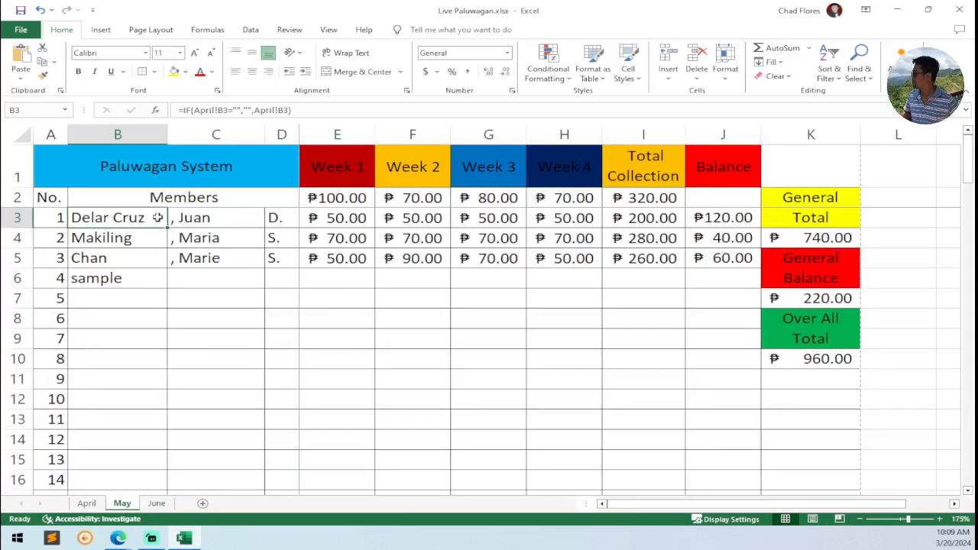
left_click_drag(162, 217, 286, 217)
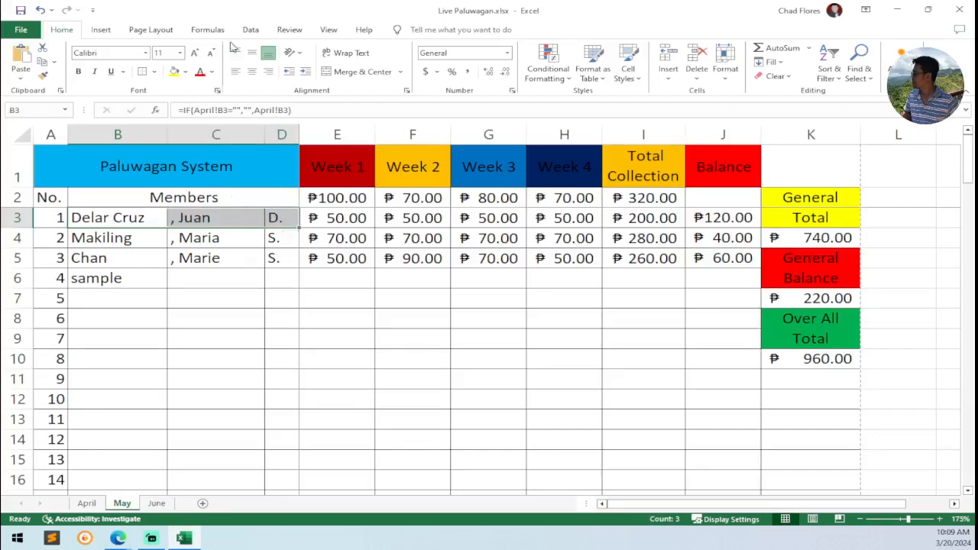
left_click(154, 71)
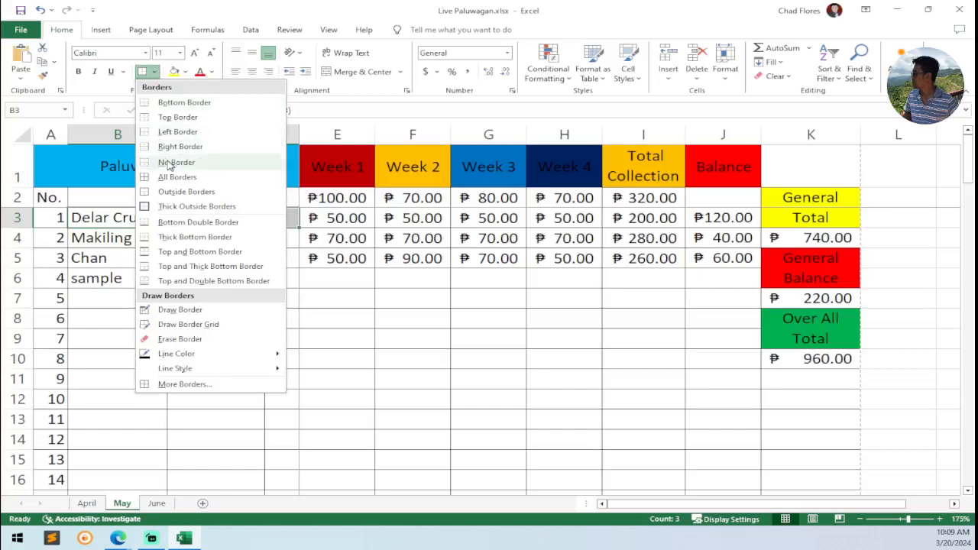
left_click(172, 161)
left_click(155, 71)
left_click(187, 192)
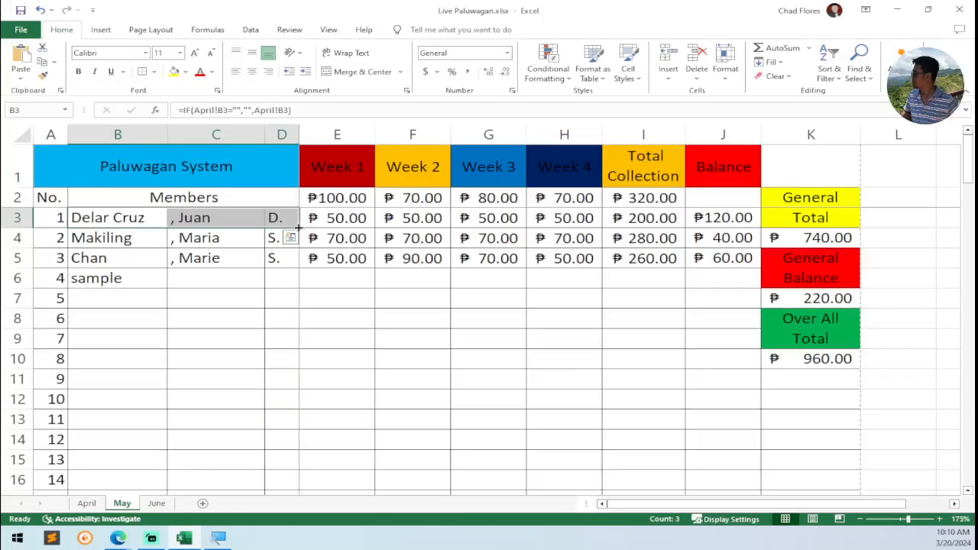
Fill B3:D3 down all member rows on the May sheet and check the rows through 102
double_click(298, 228)
scroll(251, 426, "down", 12)
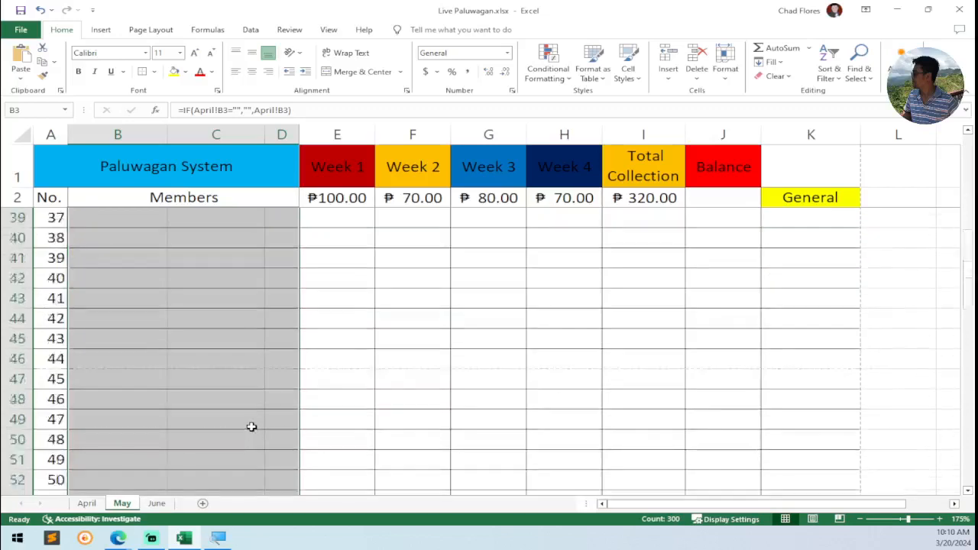
scroll(251, 426, "down", 20)
scroll(245, 397, "up", 5)
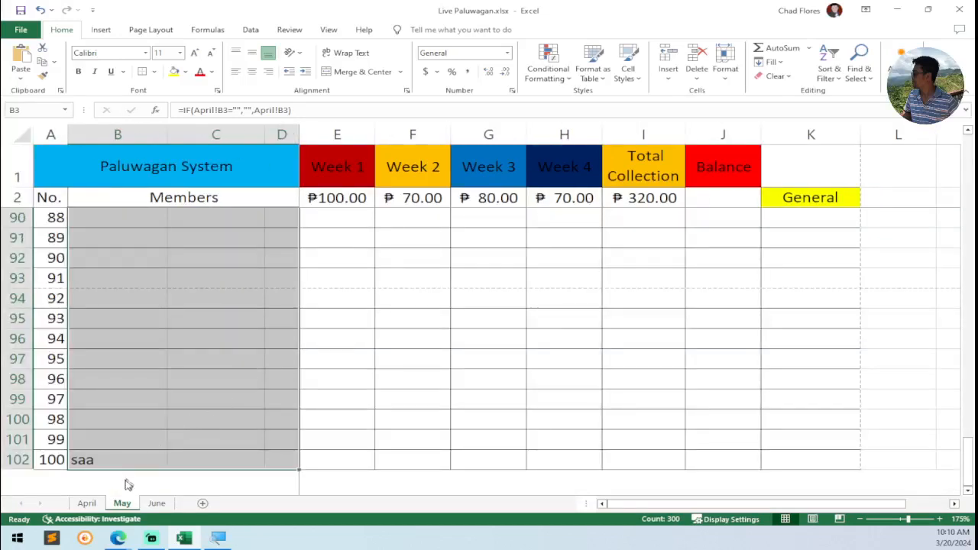
Check the formula in C96 on the June sheet, then review the member and weekly payment rows on the April sheet
left_click(91, 503)
left_click(162, 504)
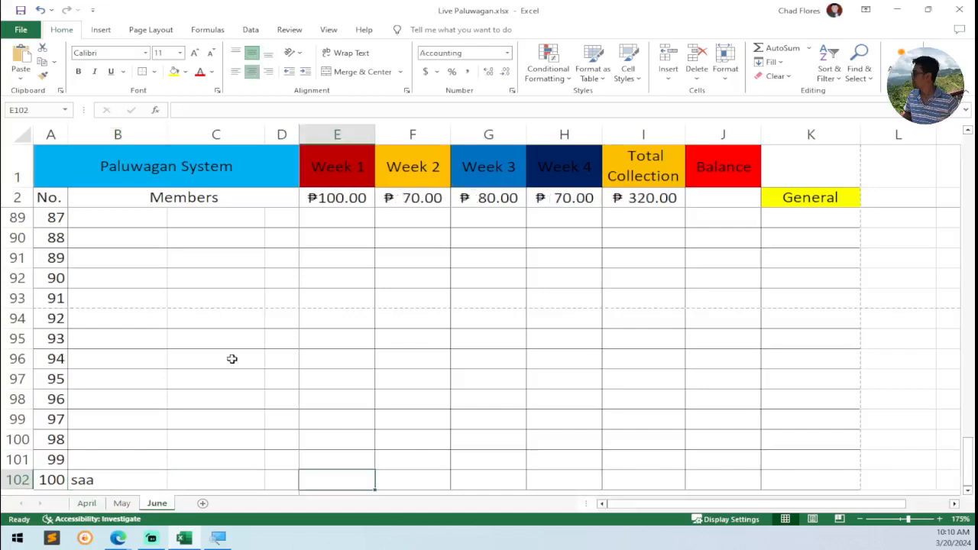
left_click(232, 360)
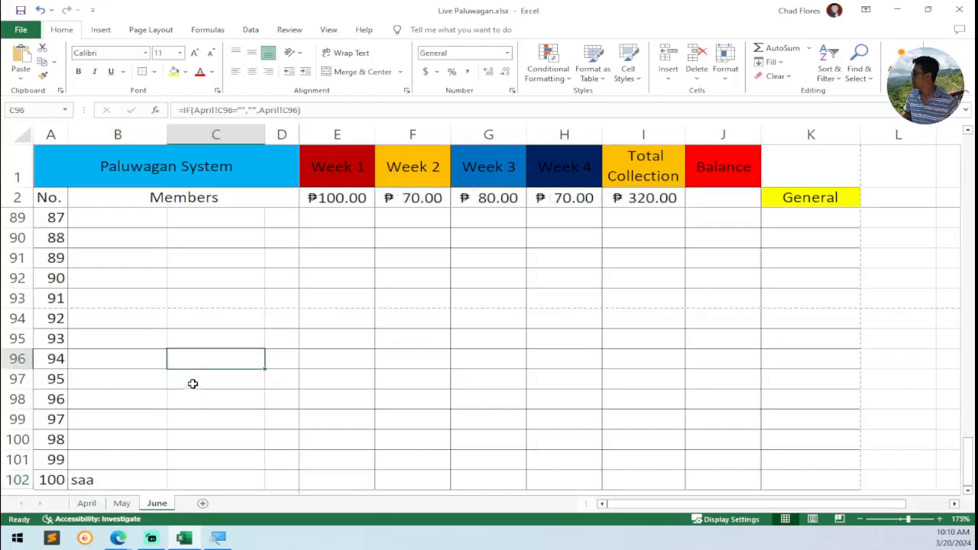
left_click(86, 503)
scroll(216, 300, "up", 11)
scroll(216, 300, "up", 17)
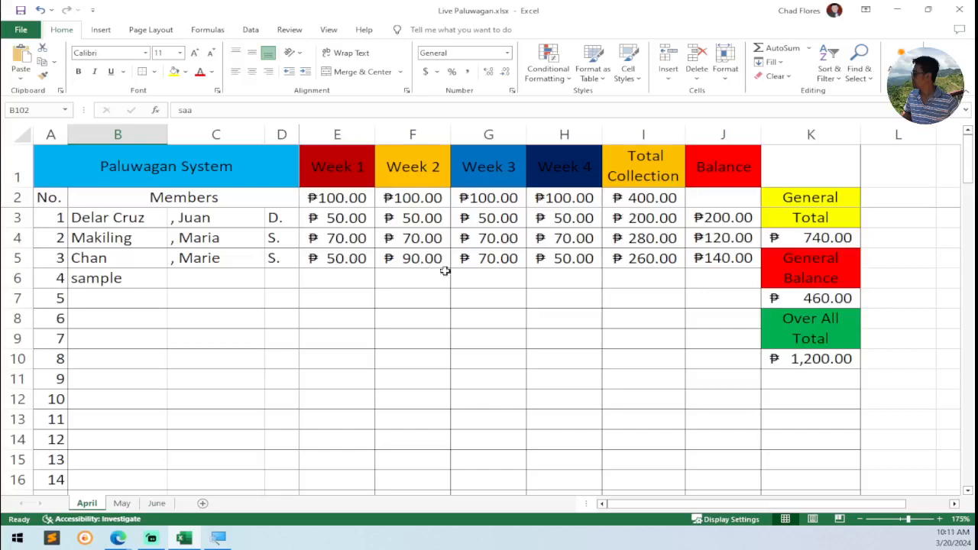
left_click_drag(342, 237, 560, 298)
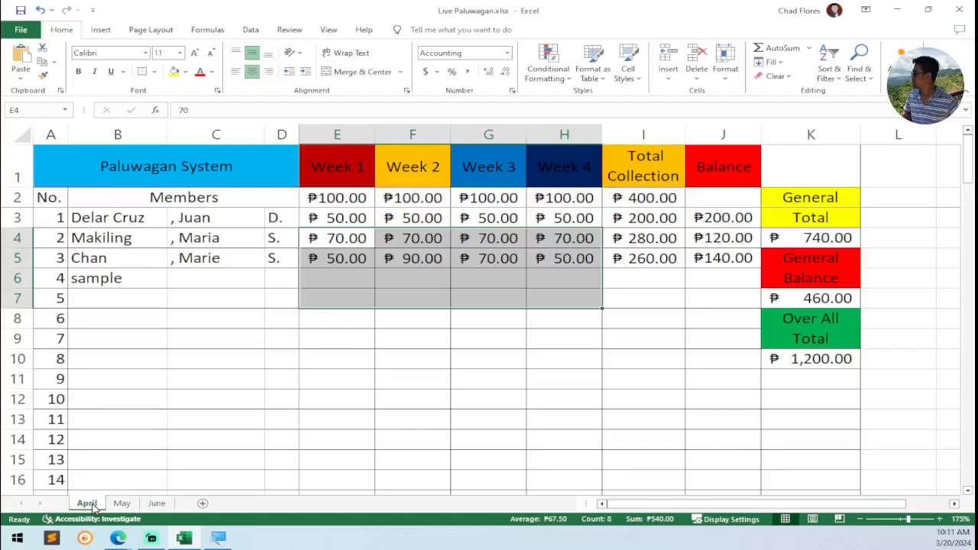
scroll(116, 305, "down", 2)
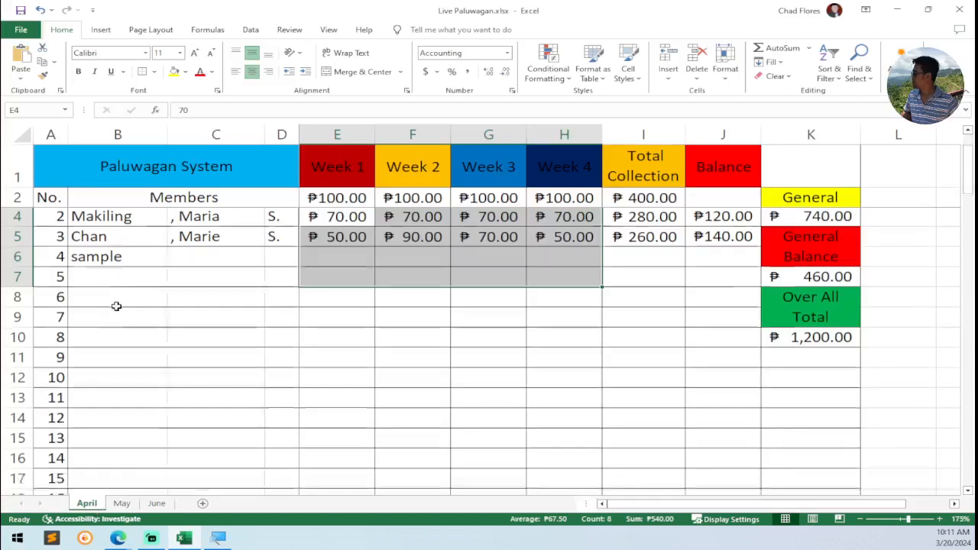
scroll(116, 305, "up", 2)
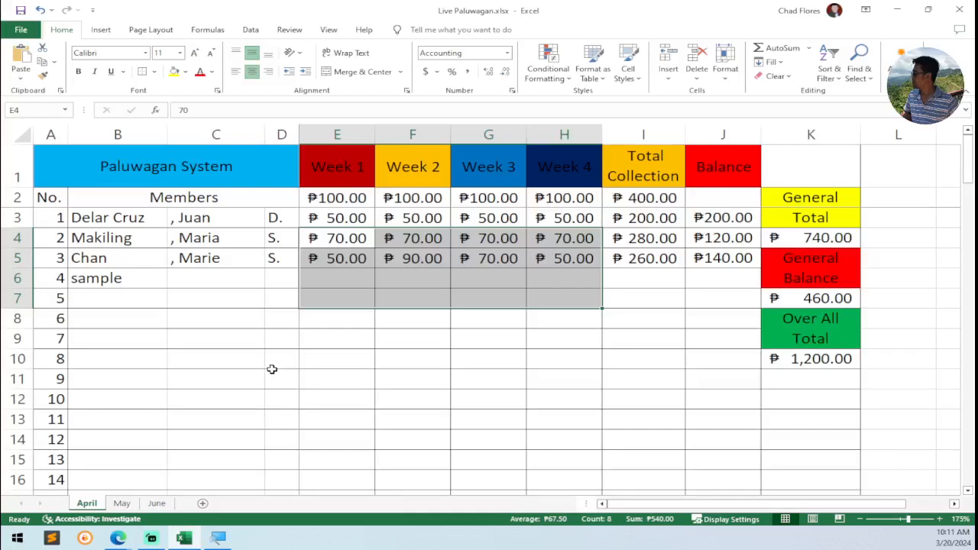
Delete the test entry saa from B102 on the April sheet
left_click(124, 504)
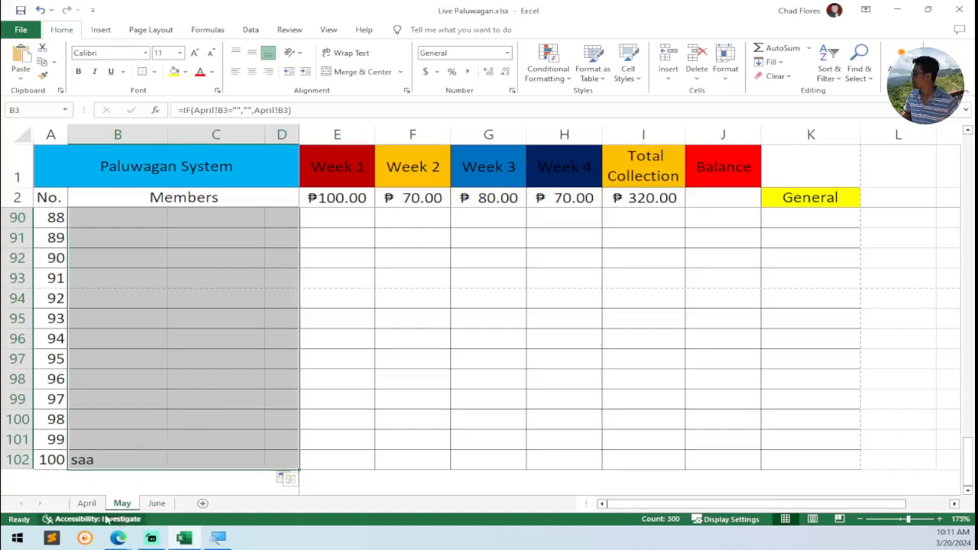
left_click(84, 502)
scroll(146, 458, "down", 8)
left_click(147, 459)
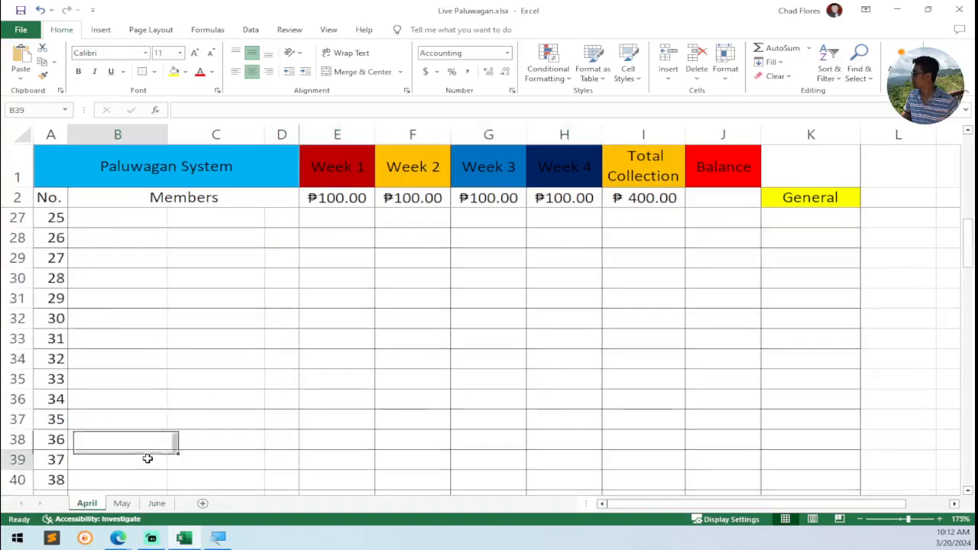
key("ctrl+Down")
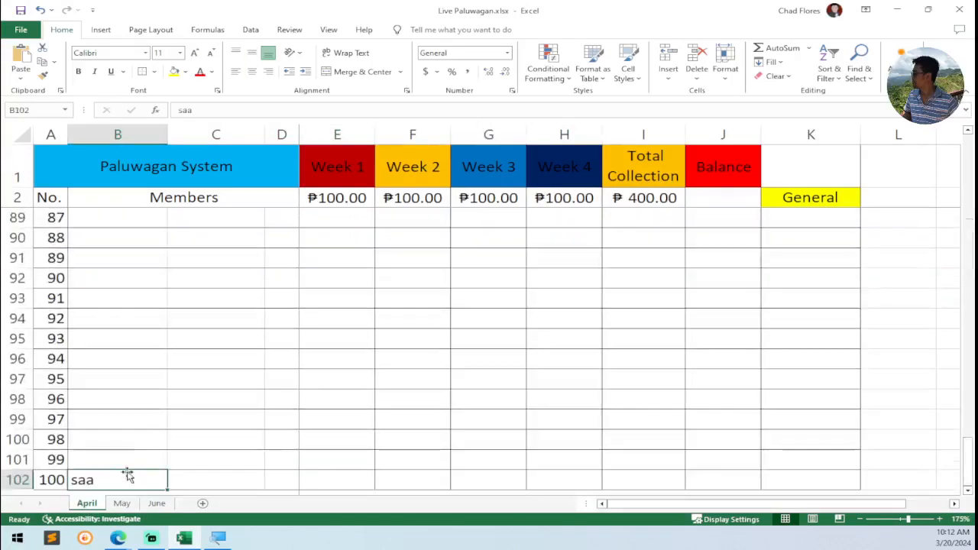
key("Delete")
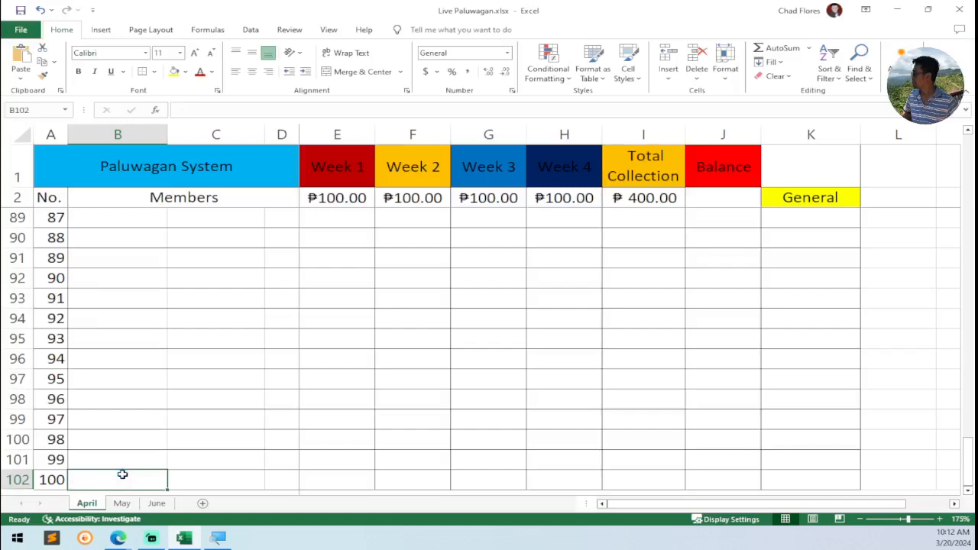
Delete the test entry sample from member 4's name cell B6 on the April sheet
key("ctrl+Up")
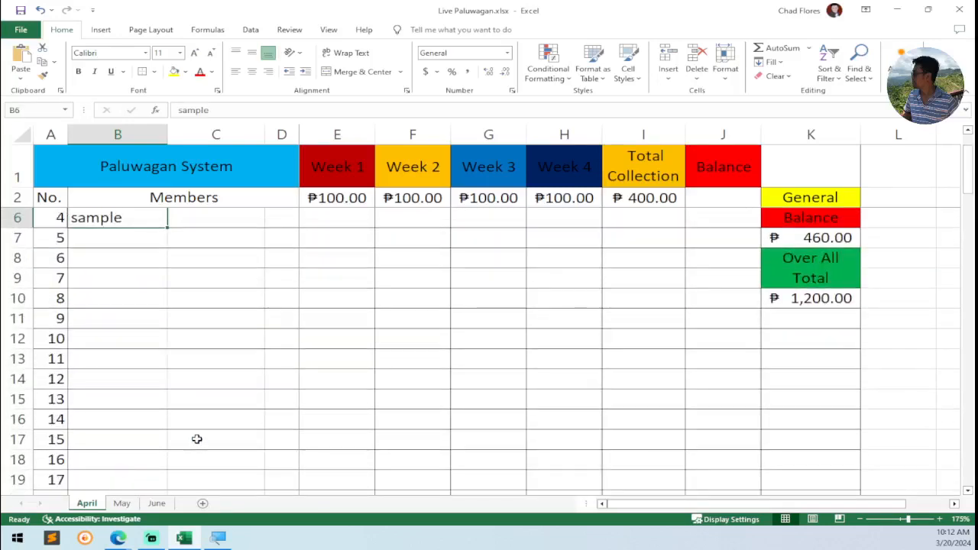
scroll(196, 438, "up", 1)
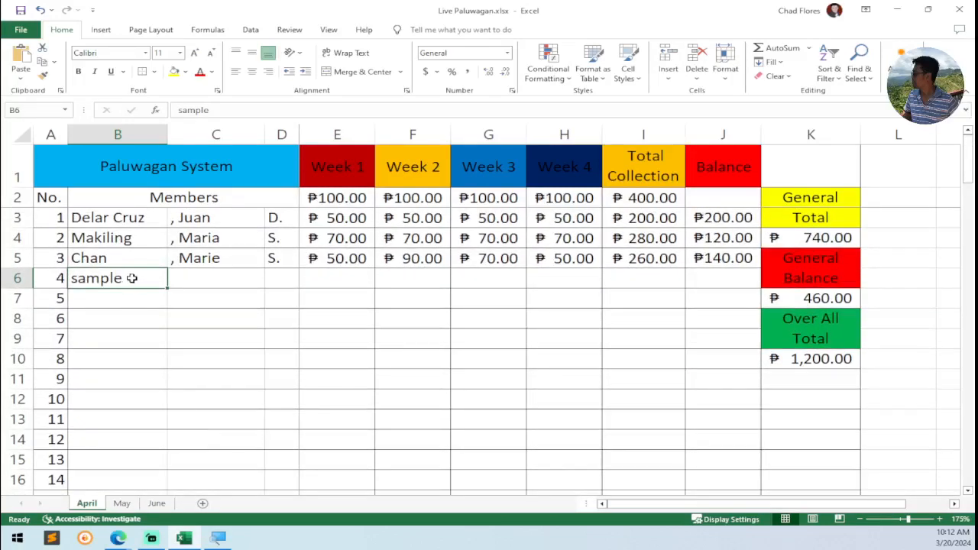
key("Delete")
Check the linked member rows and their IF formulas on the May and June sheets against the April sheet
left_click(124, 503)
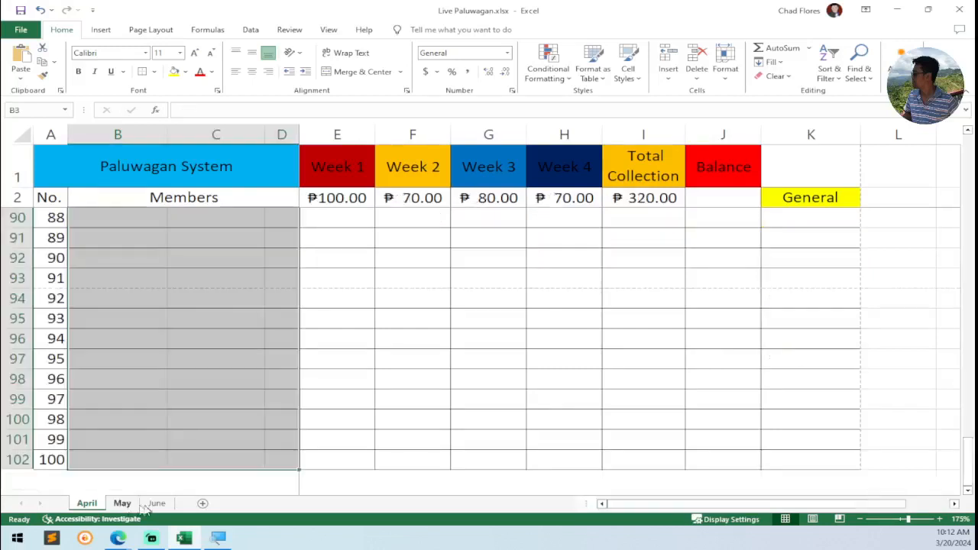
left_click(157, 503)
left_click(122, 503)
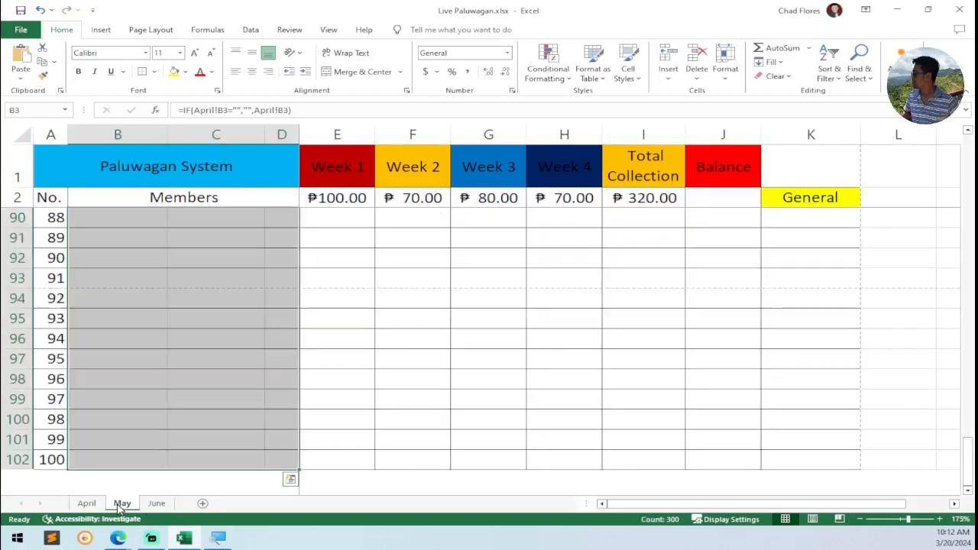
key("Up")
scroll(214, 323, "up", 5)
left_click(215, 326)
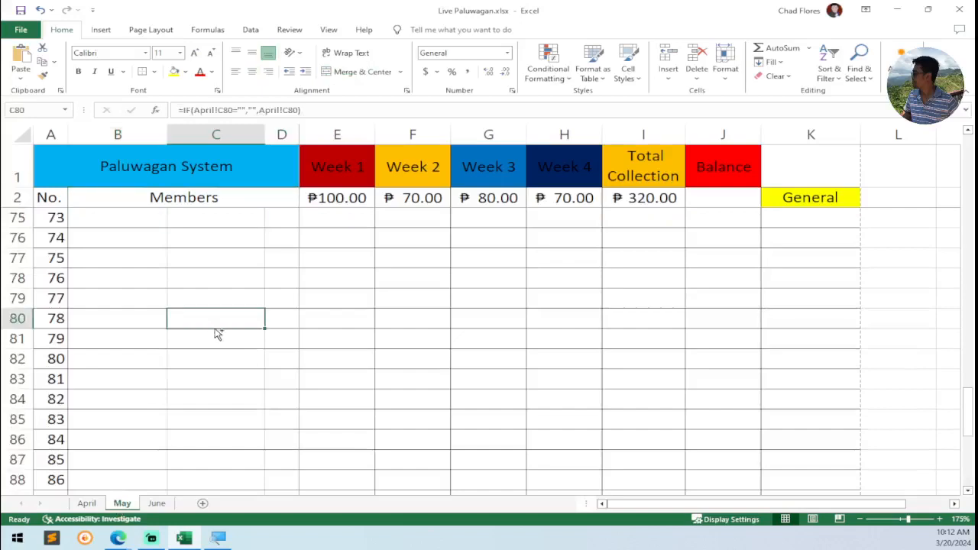
key("ctrl+Up")
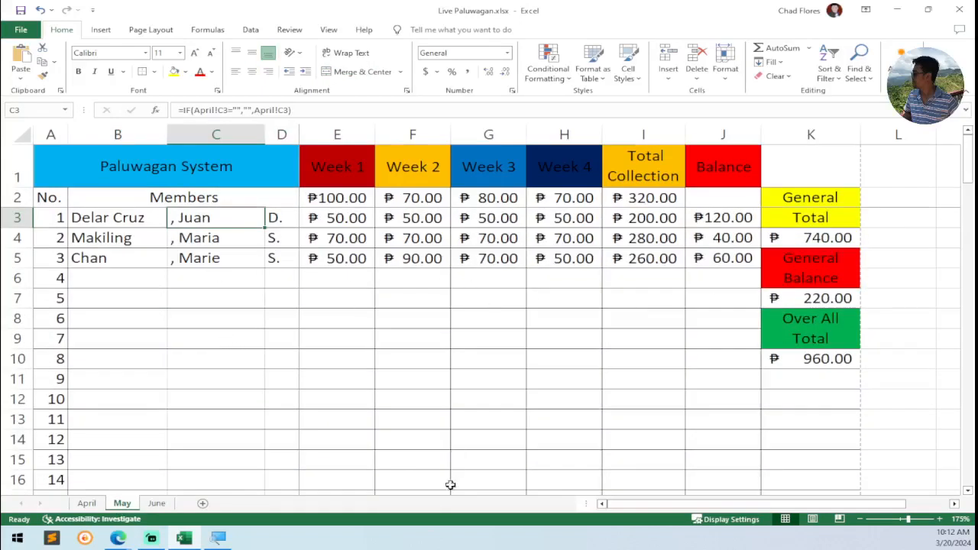
left_click(156, 503)
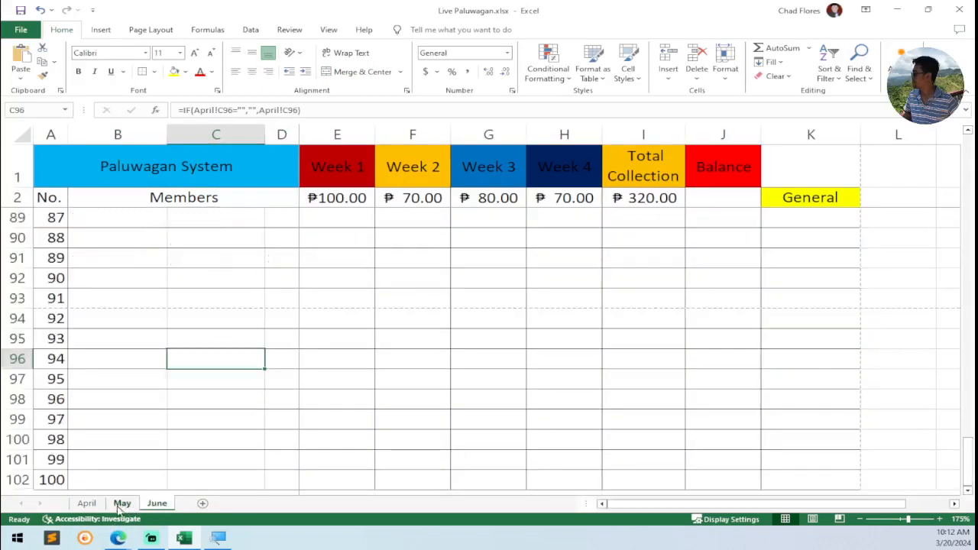
left_click(86, 502)
left_click(121, 502)
left_click(156, 503)
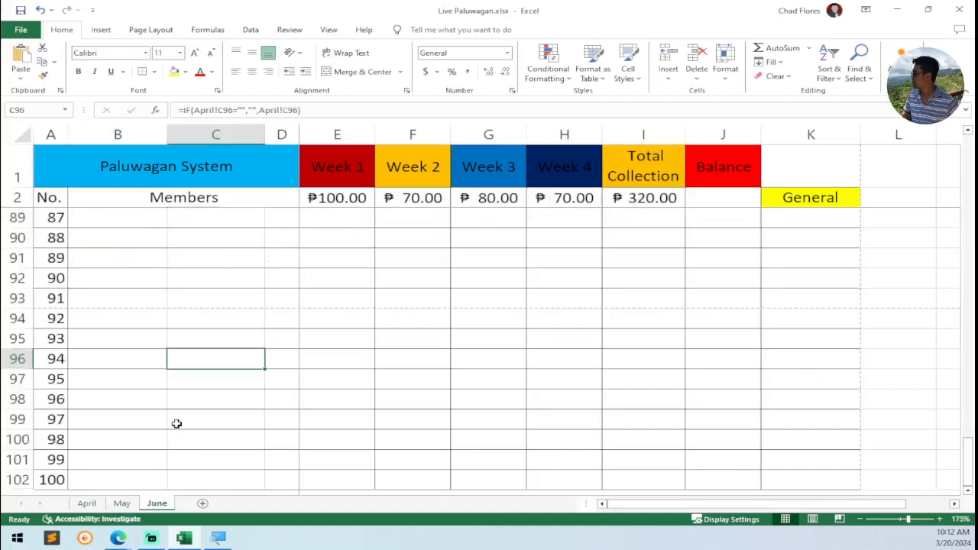
left_click(177, 423)
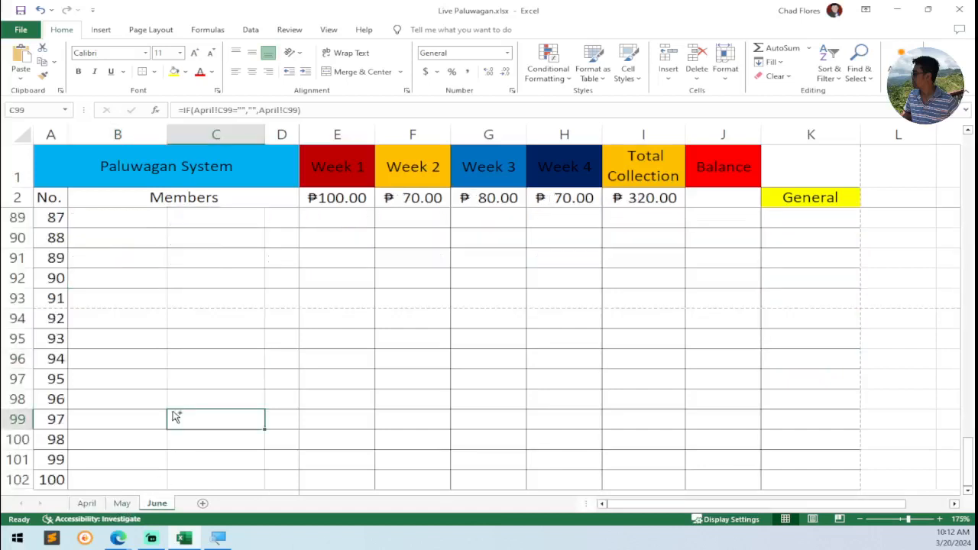
Enter the letter a as a test in member 5's Week 1 cell E7 on the April sheet and delete it
left_click(88, 502)
left_click(329, 278)
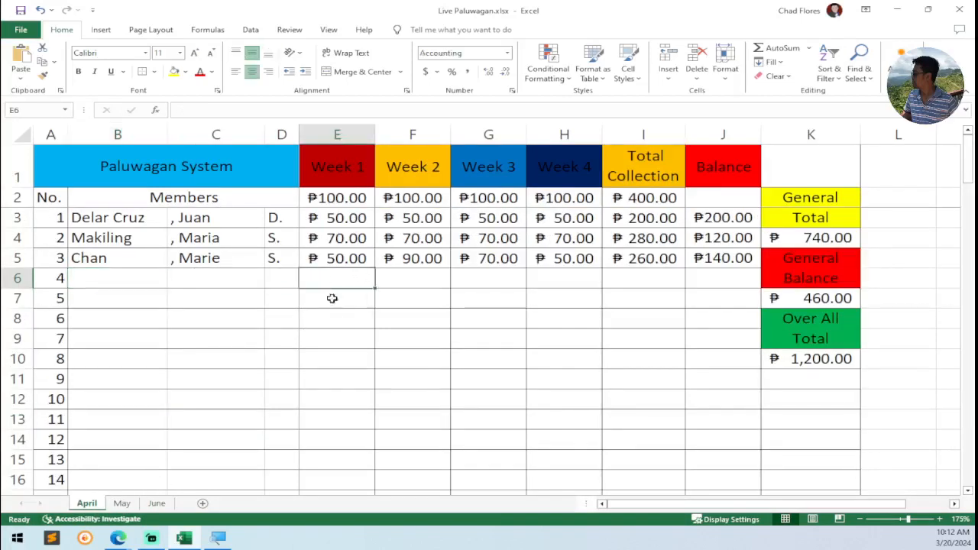
left_click_drag(334, 278, 547, 288)
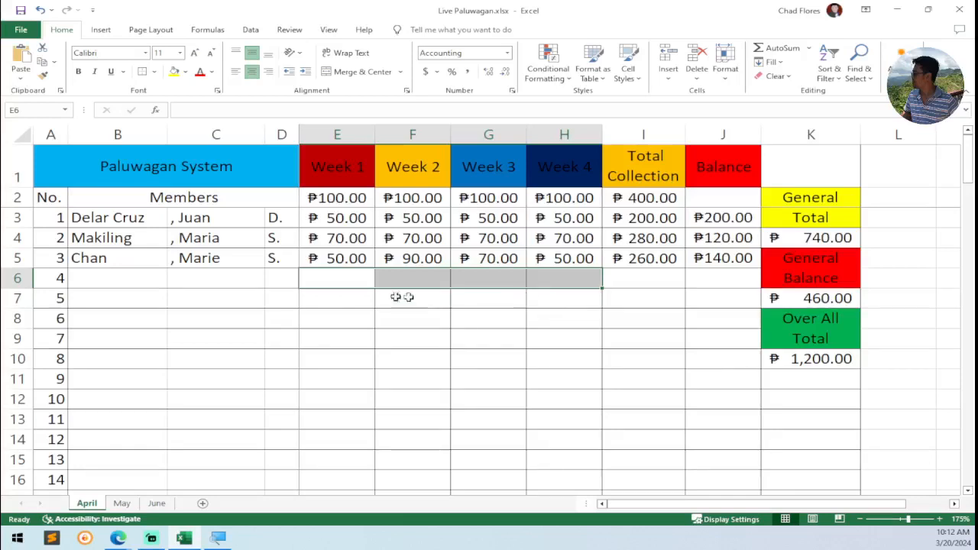
left_click(349, 299)
type("a")
key("Return")
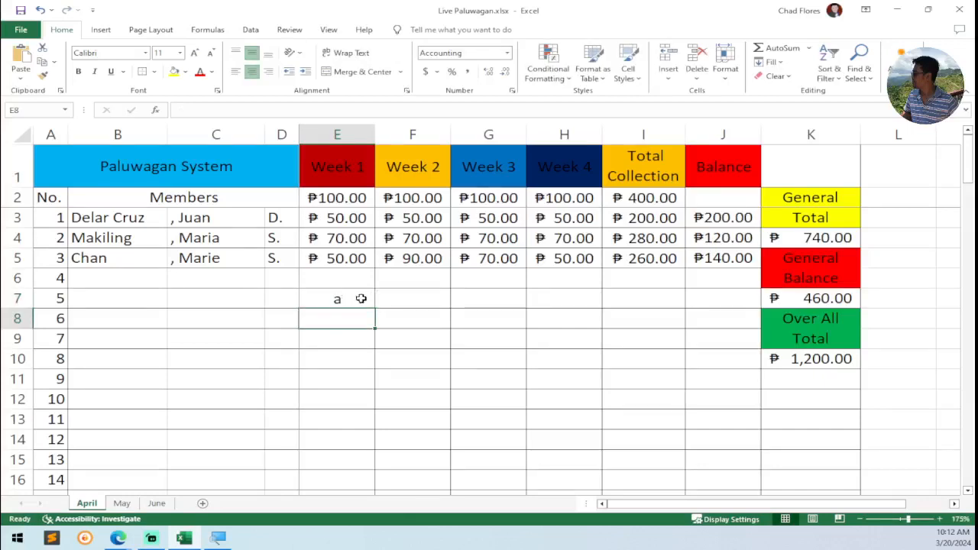
left_click(351, 300)
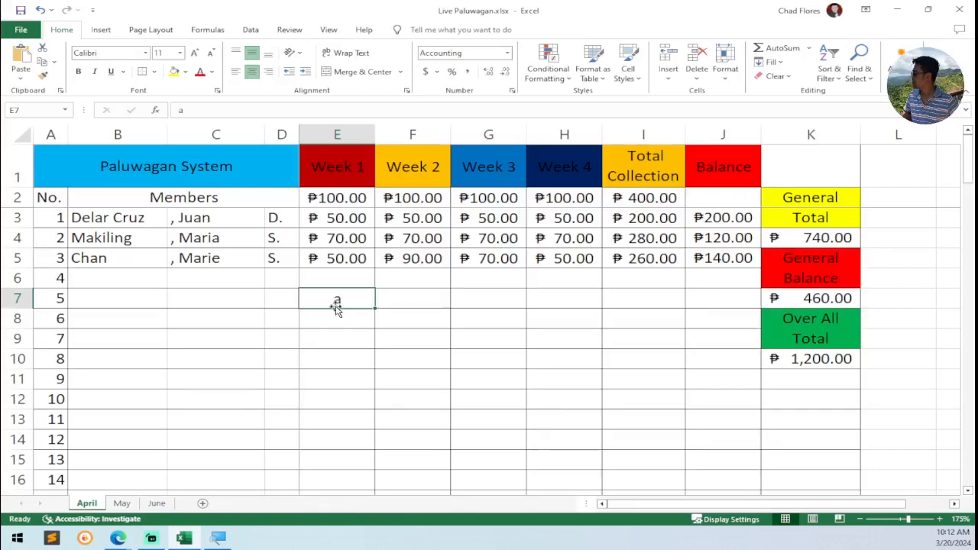
key("Delete")
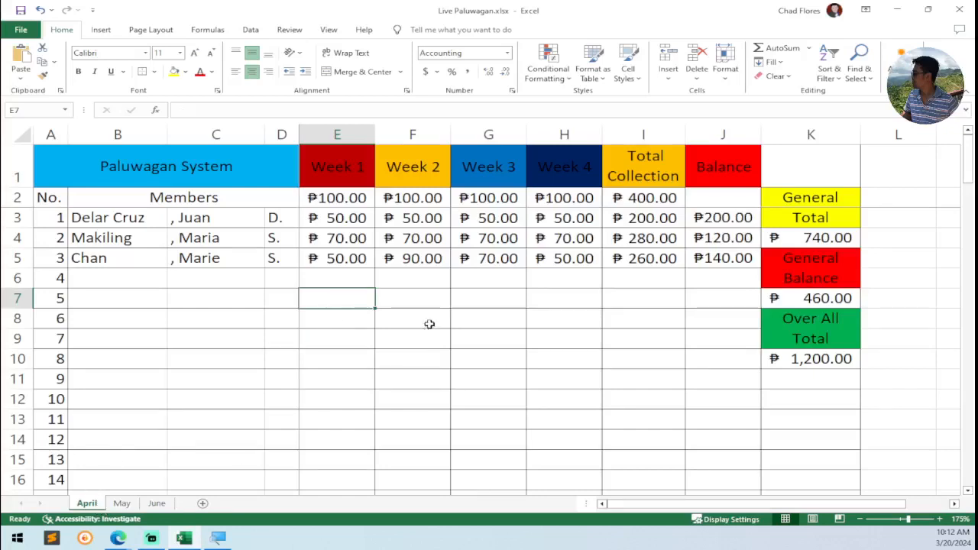
Select the Week 1 to Week 4 payment cells E3:H102 on the April sheet and open Data Validation for them
left_click(316, 219)
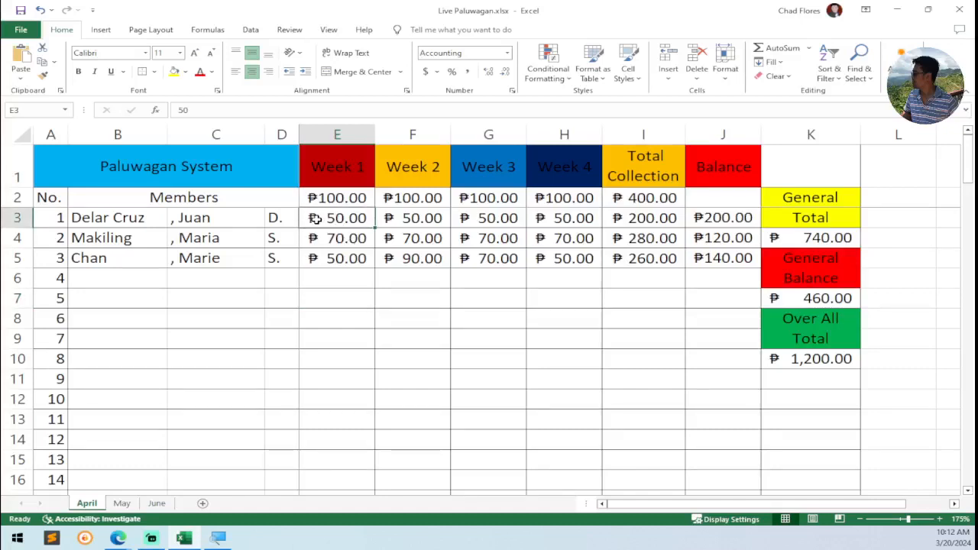
left_click_drag(316, 218, 586, 224)
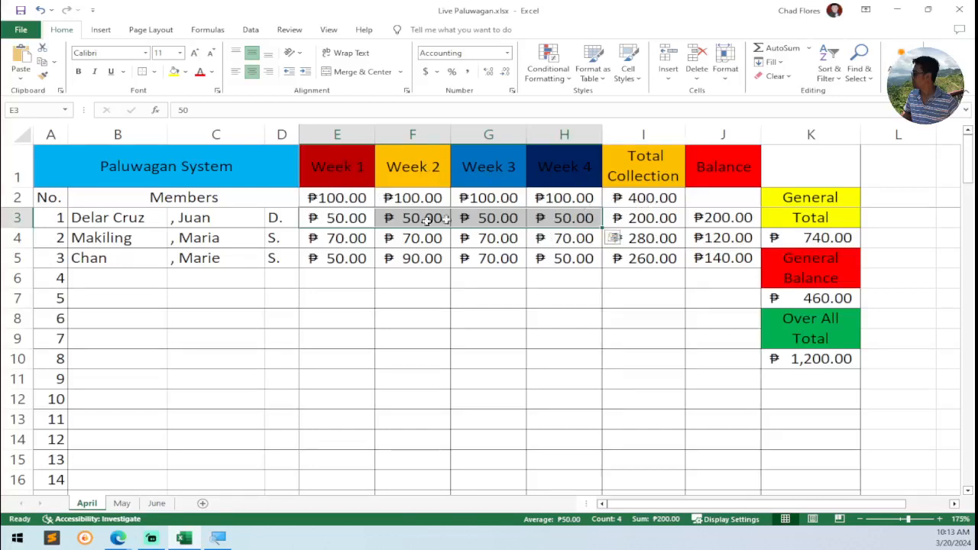
left_click_drag(316, 219, 605, 227)
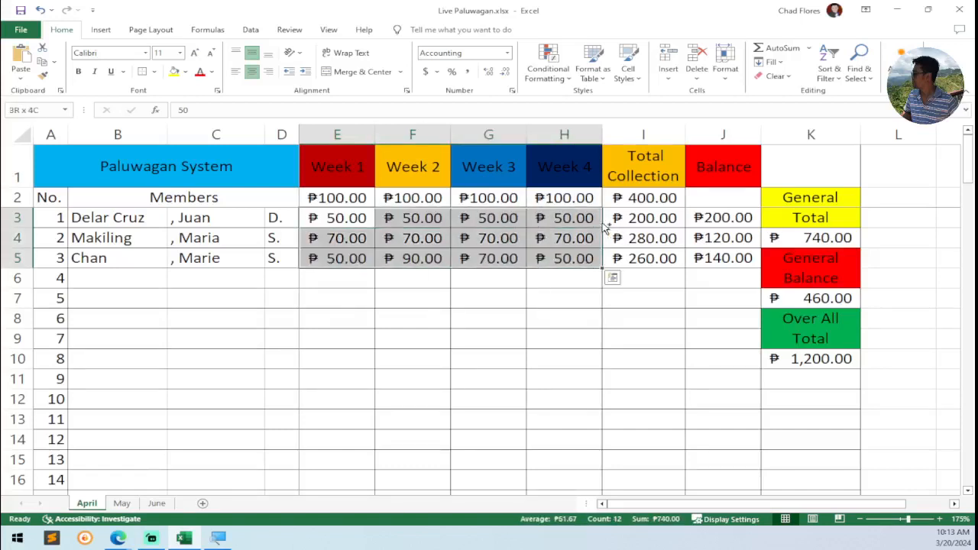
key("ctrl+shift+Down")
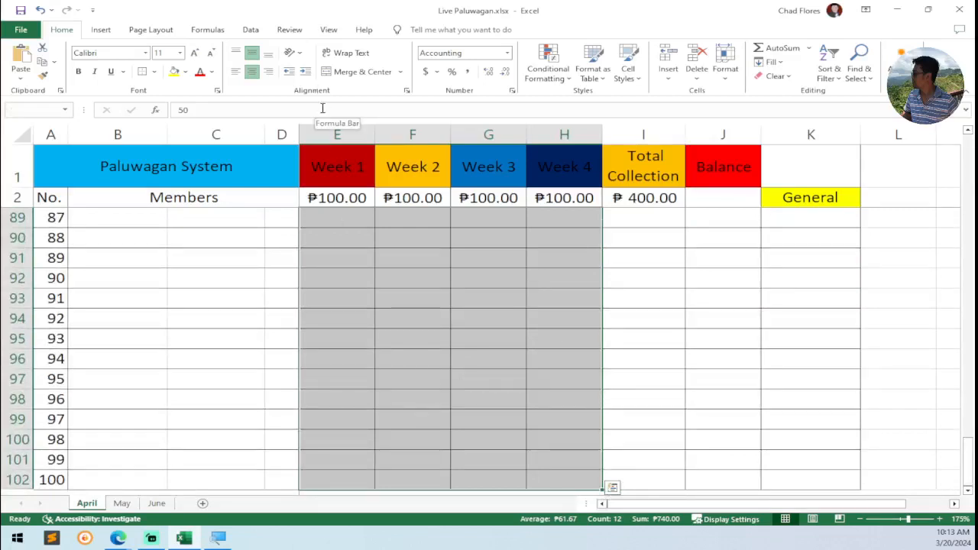
left_click(570, 83)
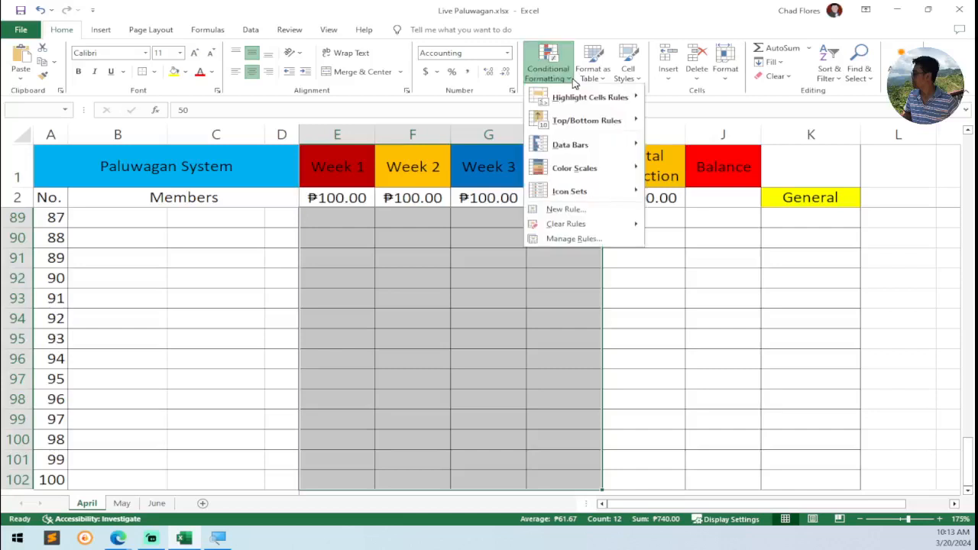
left_click(573, 83)
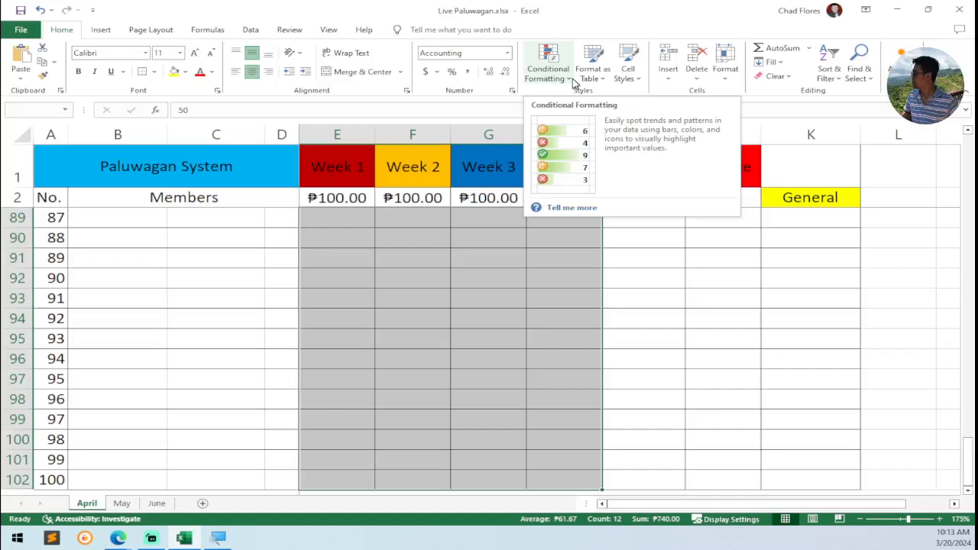
left_click(106, 32)
left_click(252, 30)
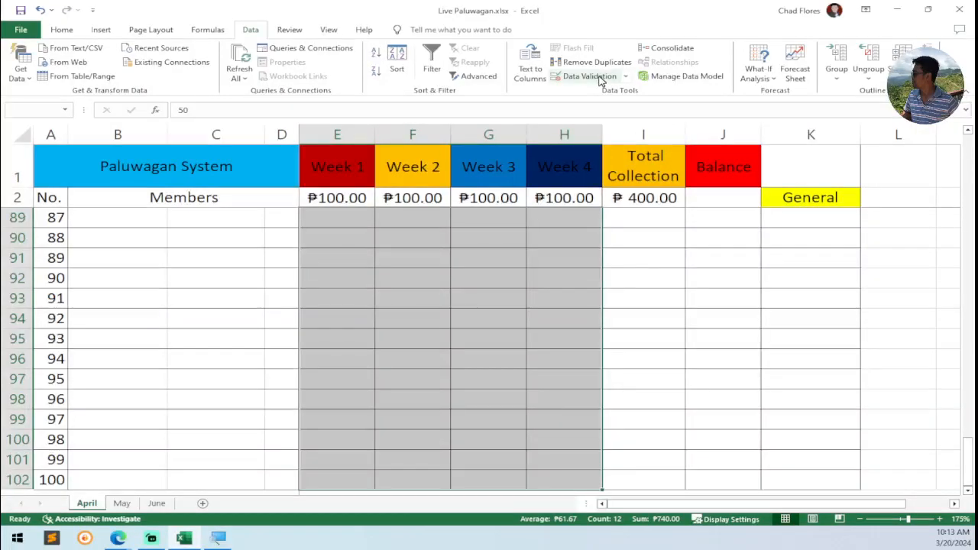
left_click(592, 77)
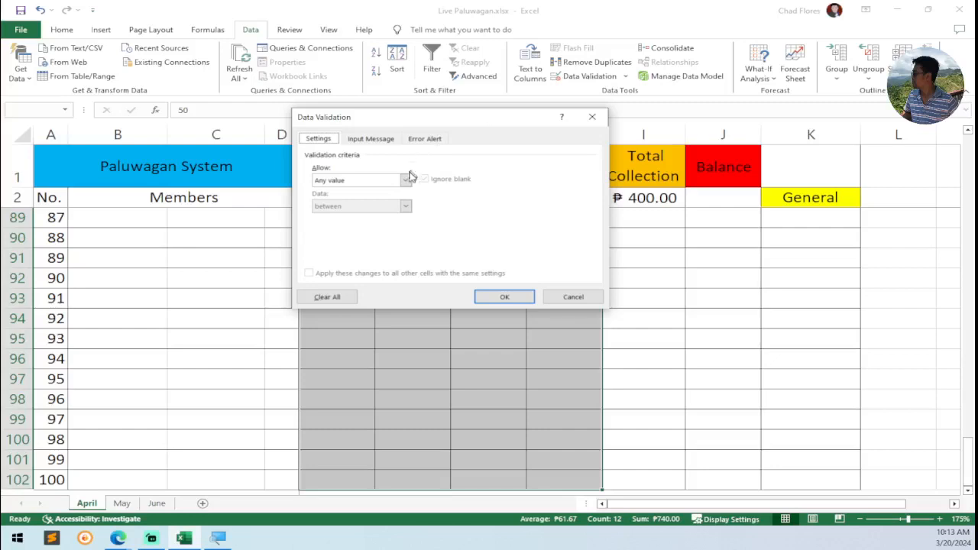
Restrict the selected payment cells to Decimal values between a minimum of 0.1 and a maximum of 100
left_click(358, 180)
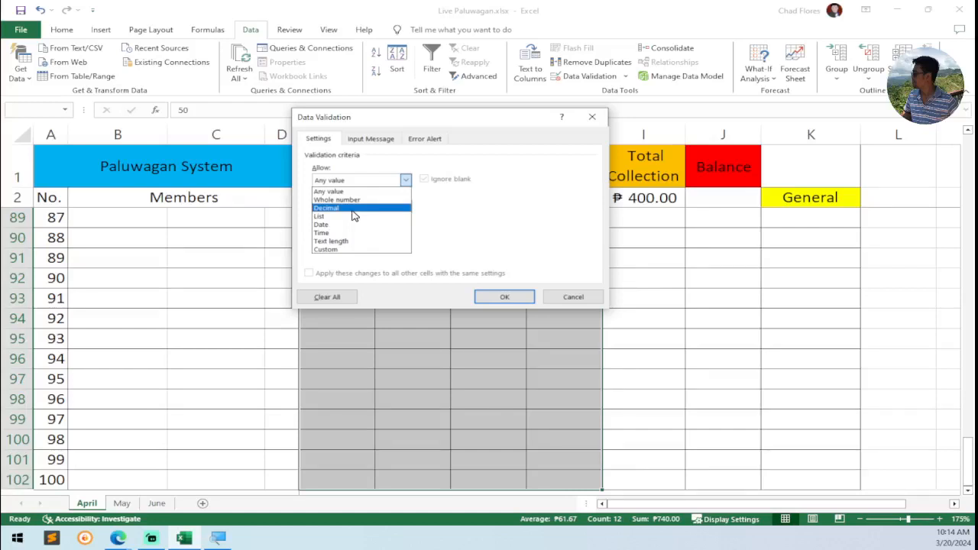
left_click(353, 211)
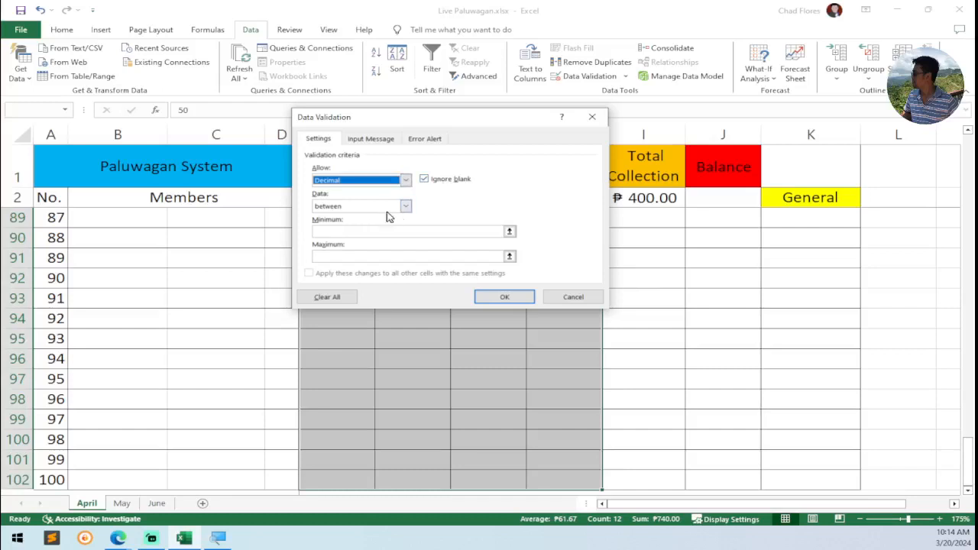
left_click(344, 233)
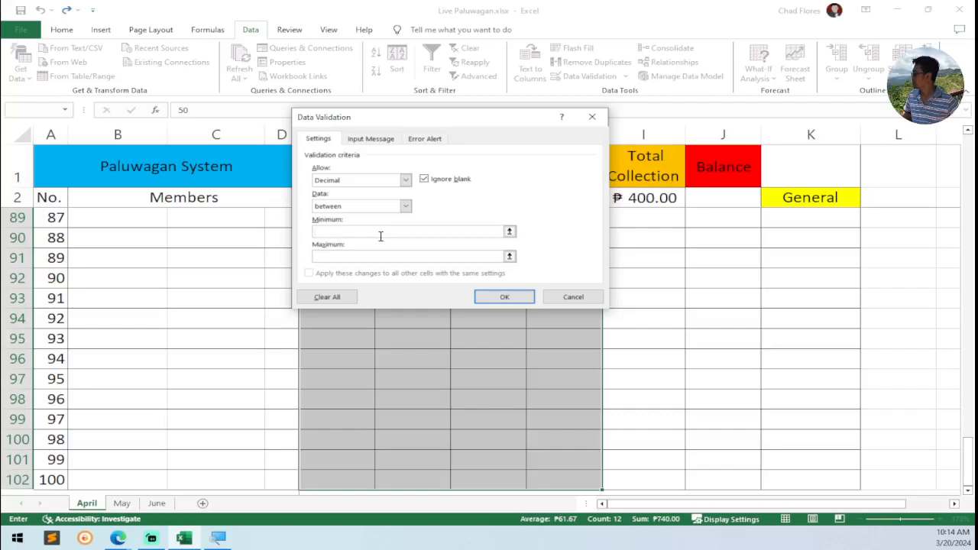
type("0")
type(".")
type("1")
type("1")
type("00")
Set the validation input message title to System and its text to "Input only numbers! Thank you!"
left_click(370, 139)
left_click(347, 199)
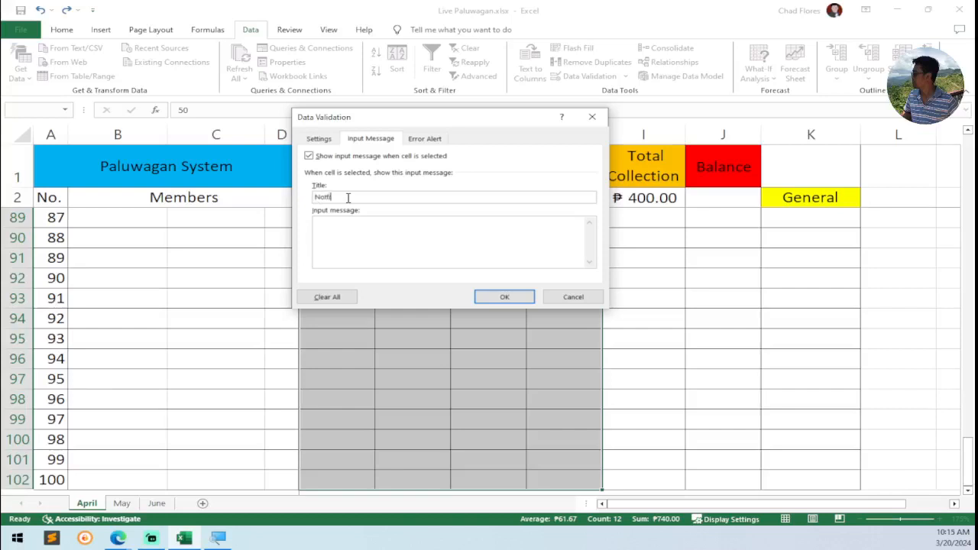
type("No")
key("BackSpace")
key("BackSpace")
type("System")
left_click(336, 233)
type("Input only numbers! Than")
Copy the input message title System into the error alert's title
left_click(424, 140)
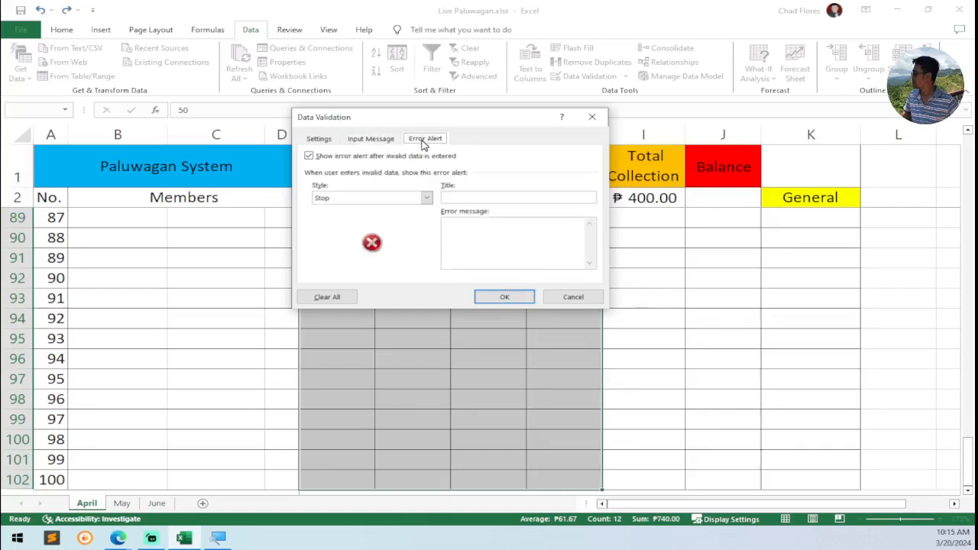
left_click(373, 140)
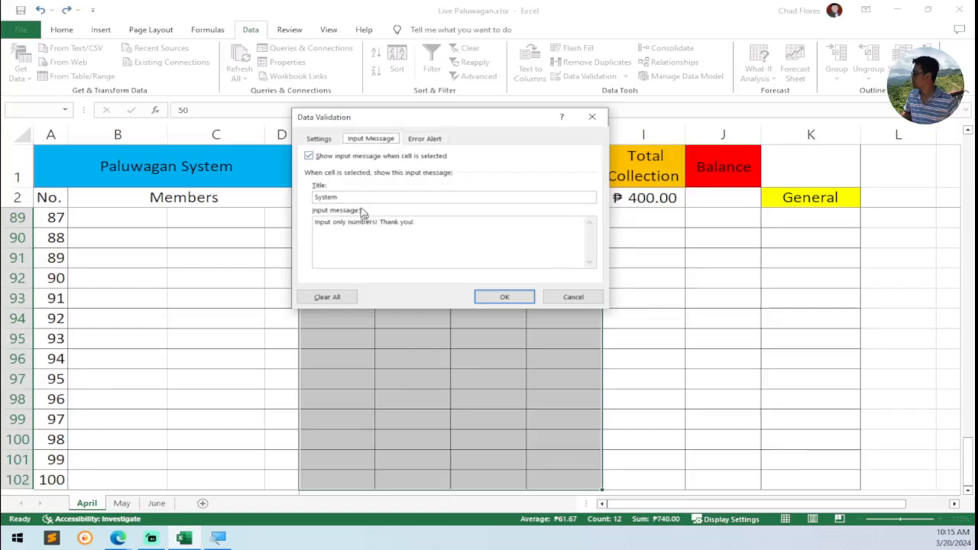
left_click_drag(352, 197, 310, 196)
key("ctrl+c")
left_click(426, 140)
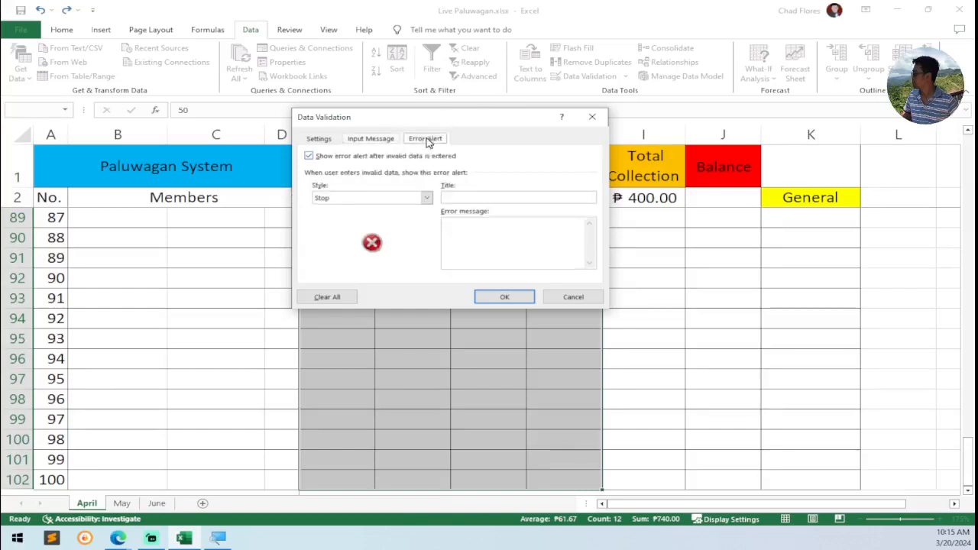
left_click(475, 197)
key("ctrl+v")
Copy the input message text "Input only numbers! Thank you!" into the error alert's message and apply the validation to the April payment cells
left_click(375, 141)
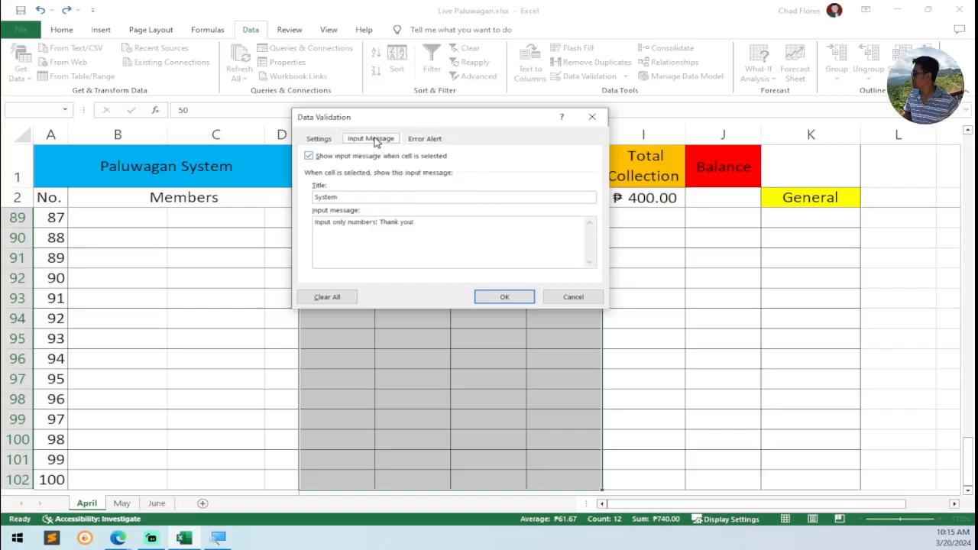
left_click(439, 229)
key("ctrl+a")
left_click(440, 217)
left_click_drag(428, 231, 267, 221)
key("ctrl+c")
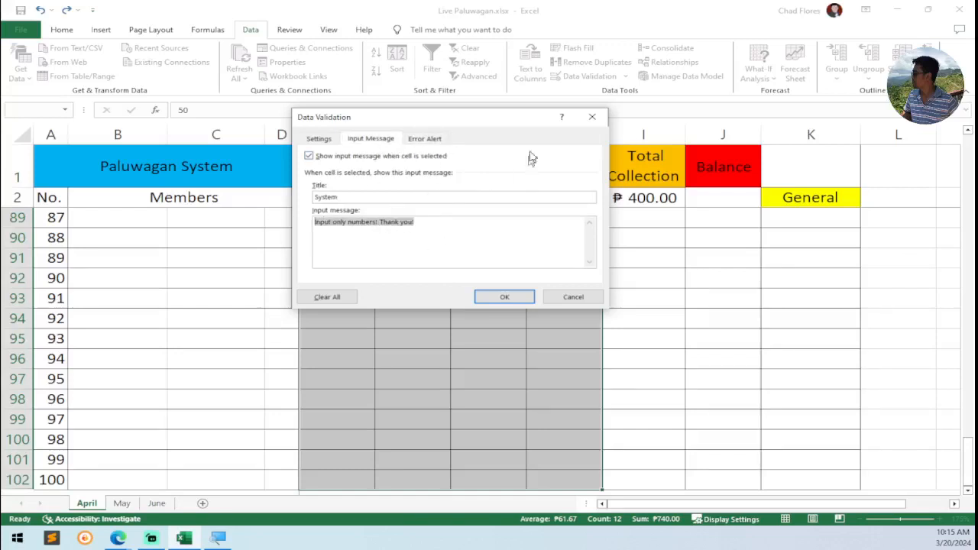
left_click(425, 139)
left_click(473, 231)
key("ctrl+v")
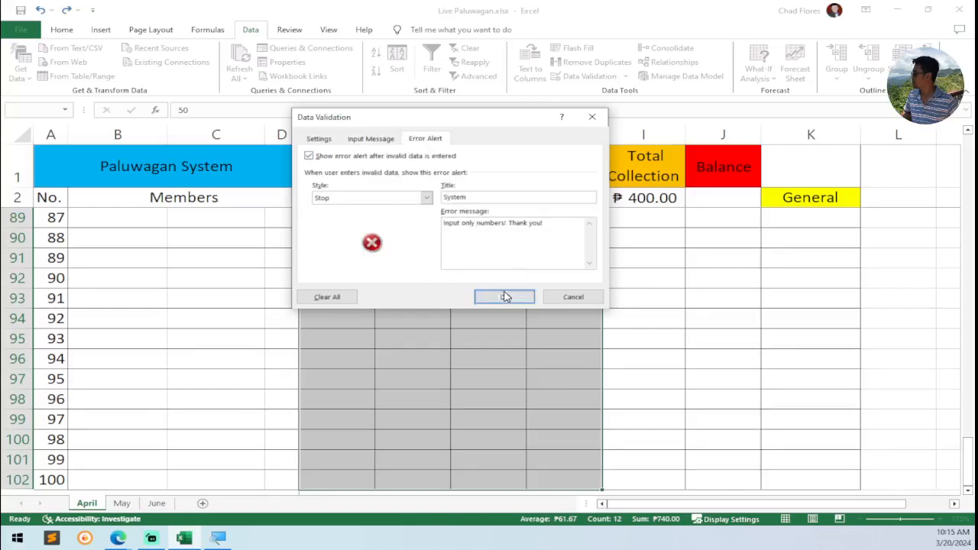
left_click(504, 296)
Check the input message on empty Week 1 and Week 2 cells E91, F94 and F91
left_click(344, 264)
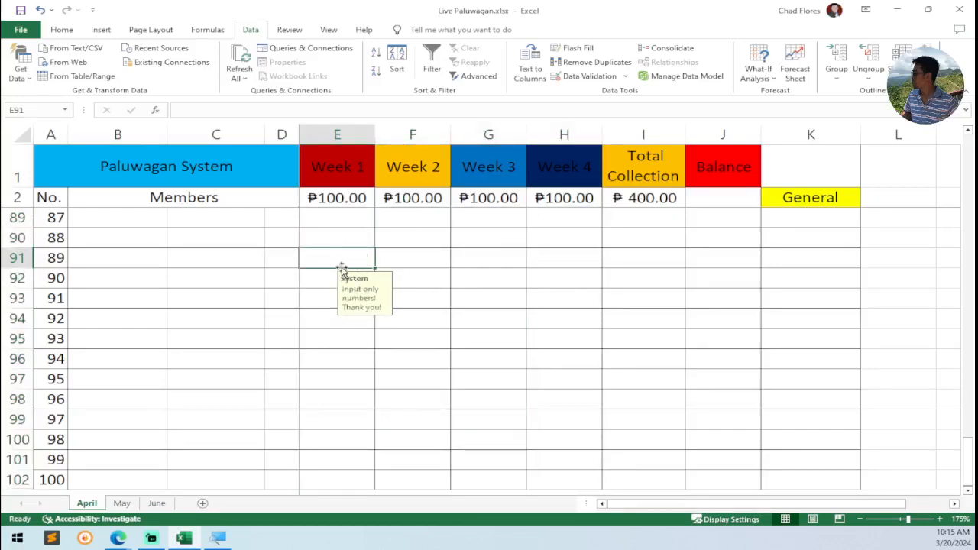
left_click(402, 316)
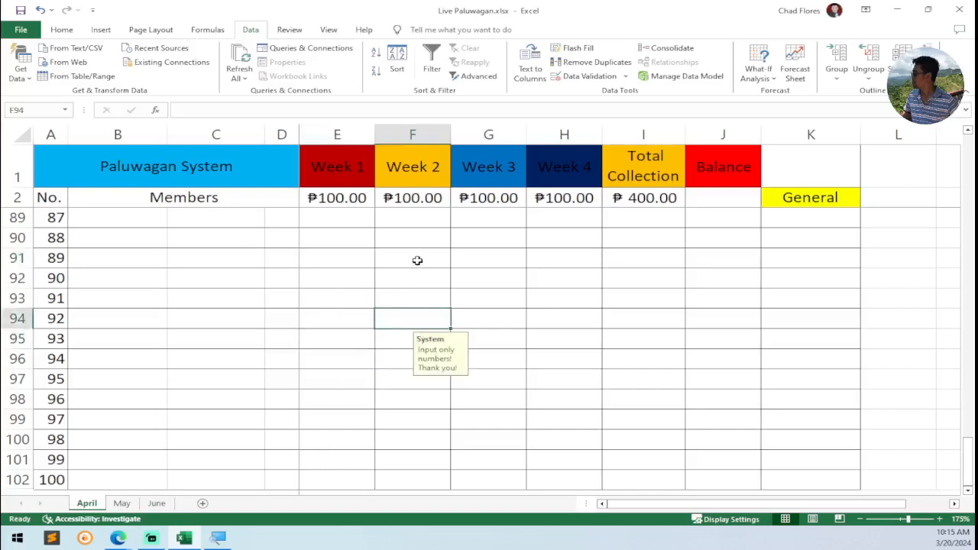
left_click(417, 260)
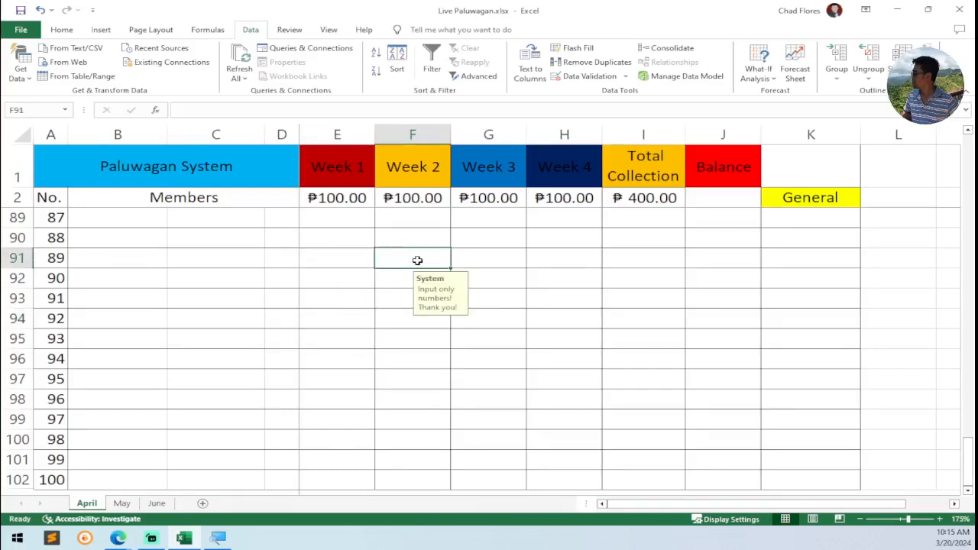
Test the validation in Week 1 cell E91 by trying the letter a, then retrying with the number 1
left_click(319, 267)
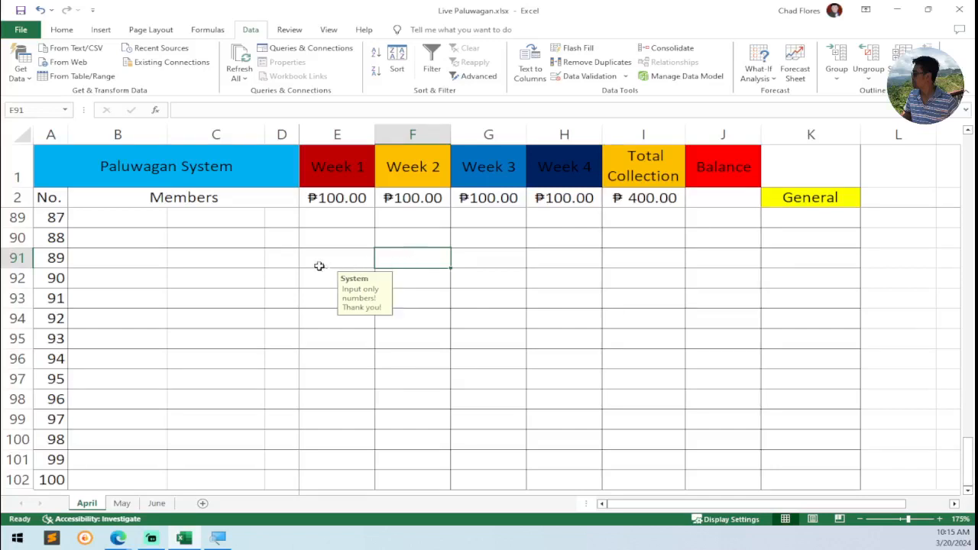
type("a")
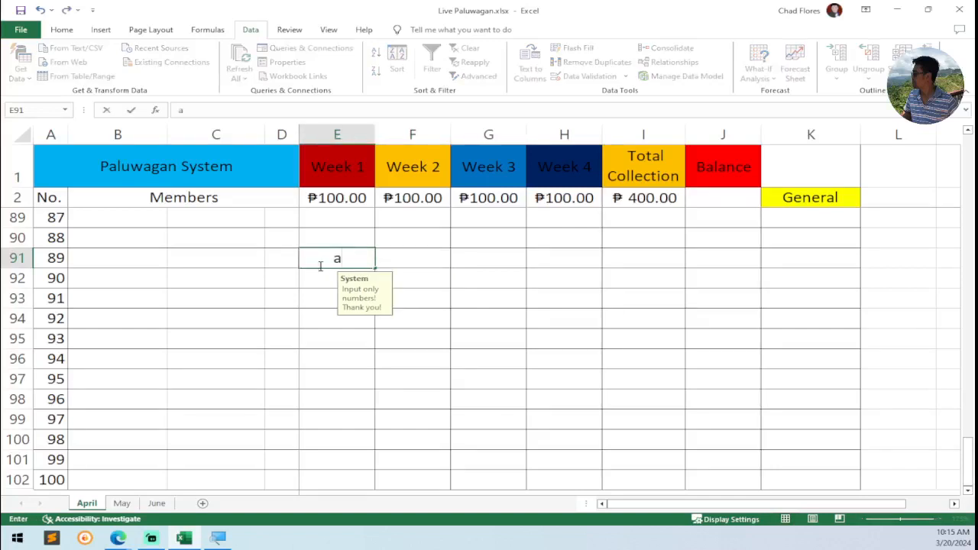
key("Return")
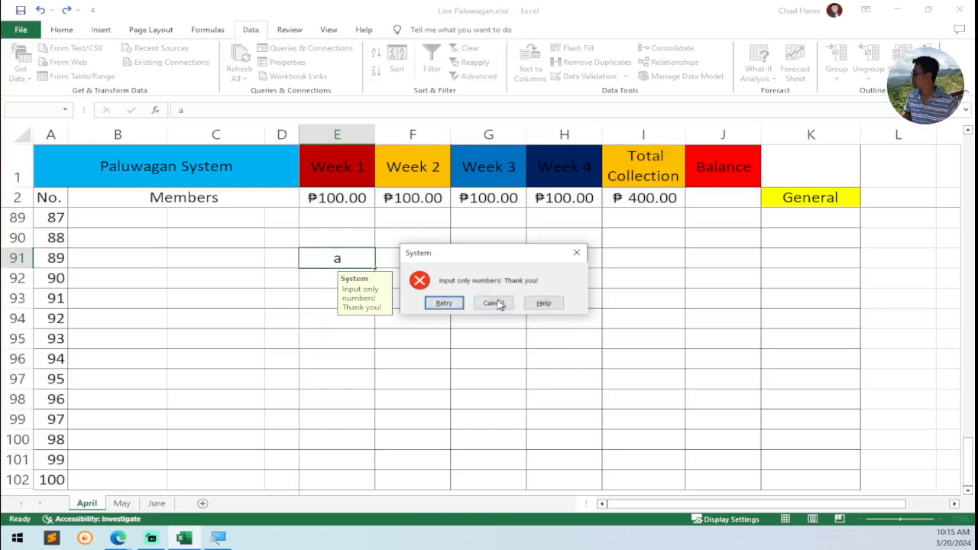
left_click(441, 302)
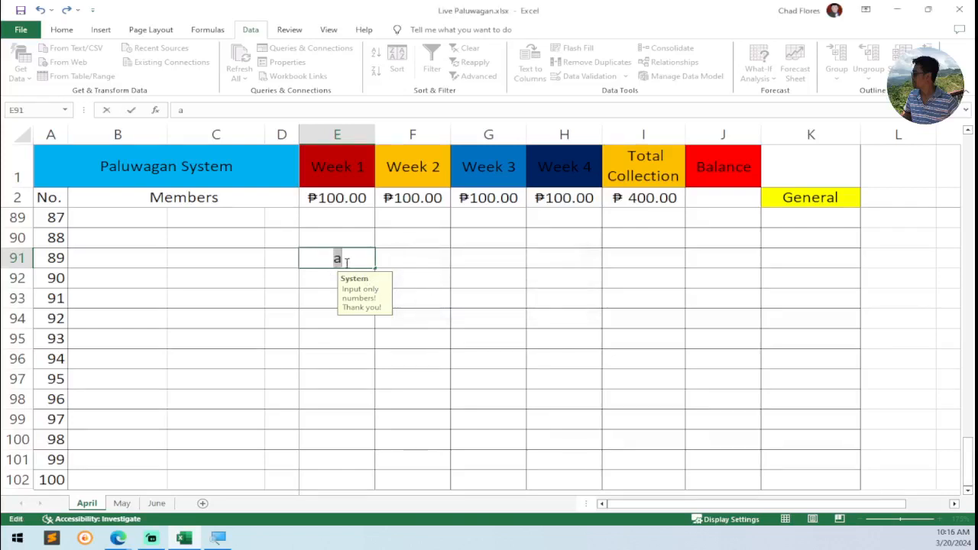
type("1")
key("Return")
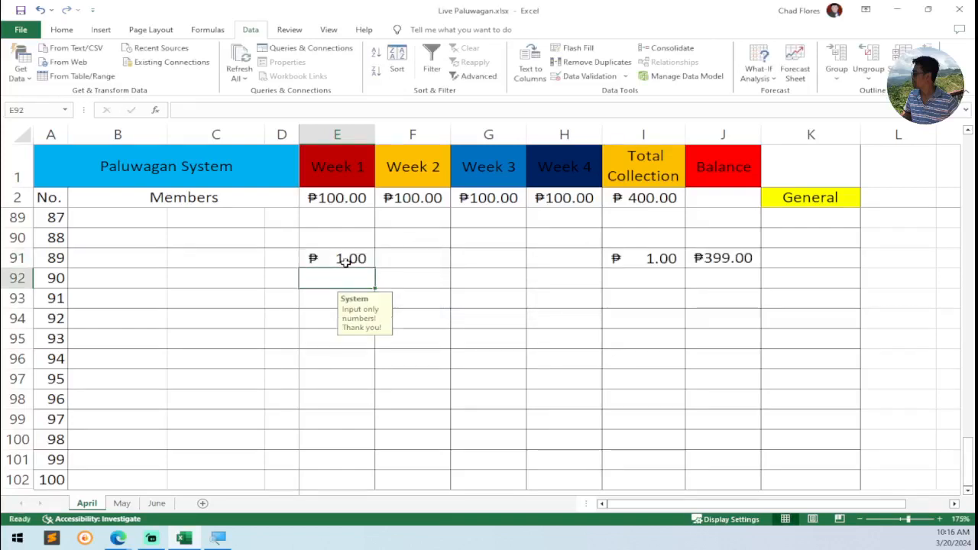
Test a decimal entry by replacing the value in E91 with 1.75
left_click(345, 260)
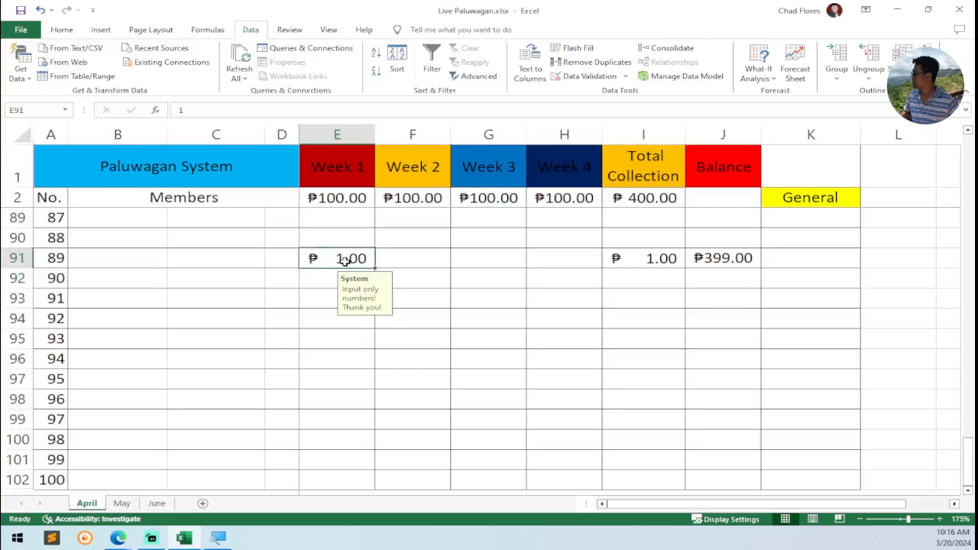
type("1.75")
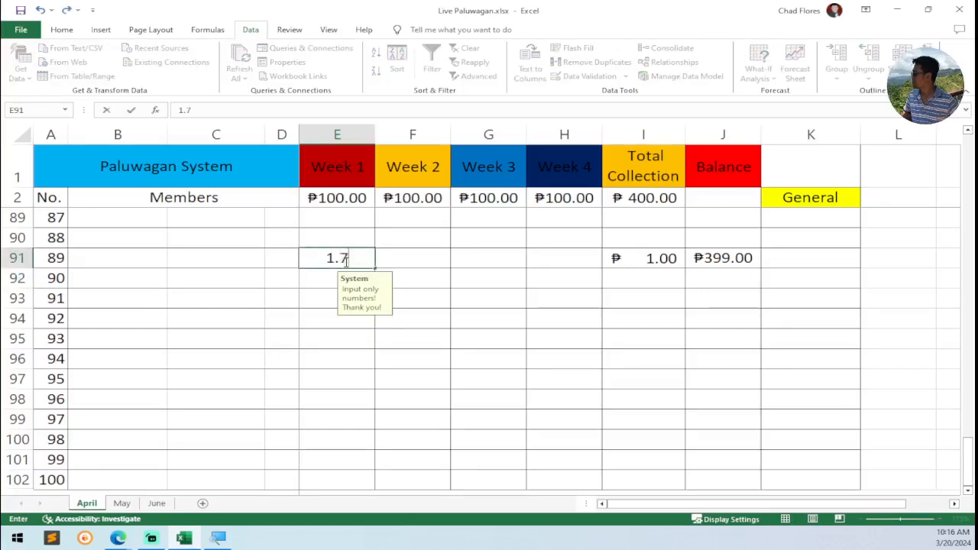
key("Return")
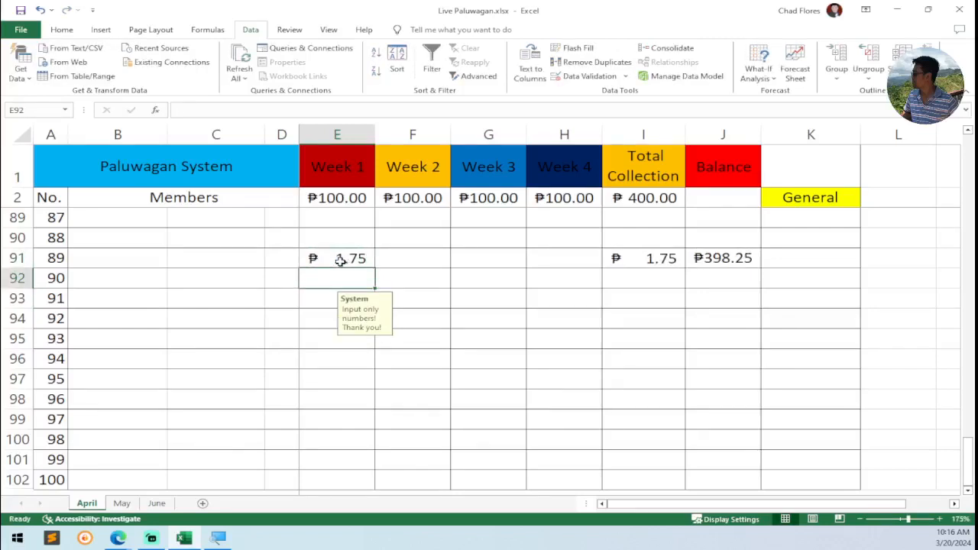
Try entering the letter a in E91 again, cancel the entry, and clear the cell's test value
left_click(341, 260)
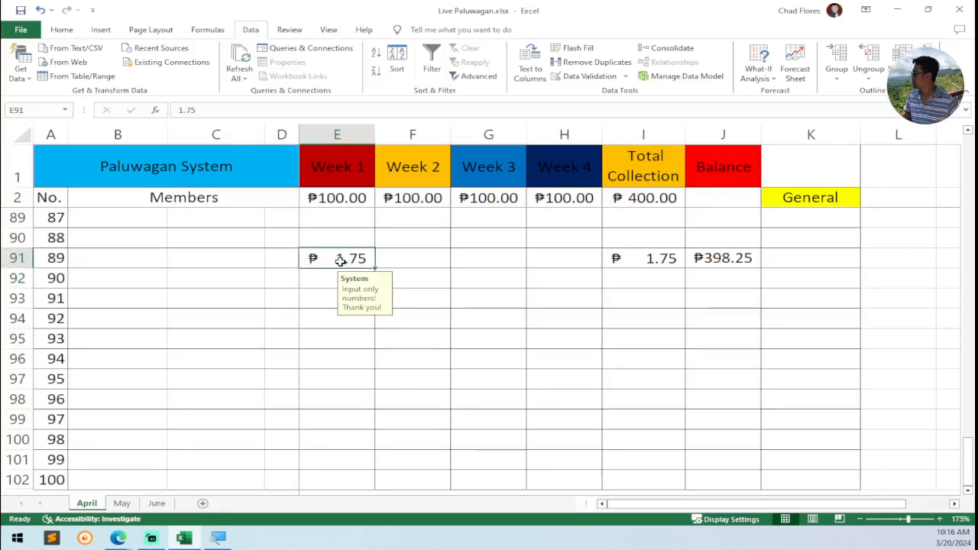
type("a")
key("Return")
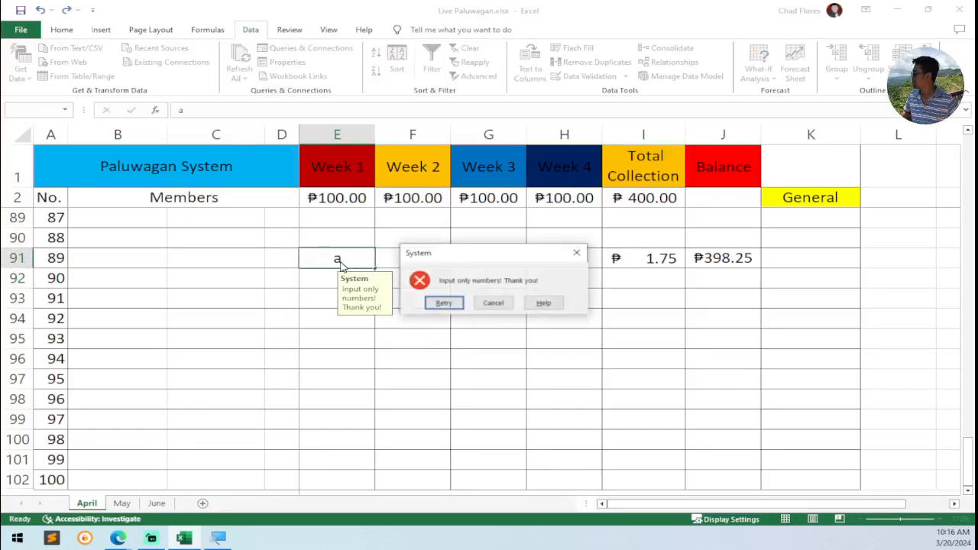
left_click(493, 302)
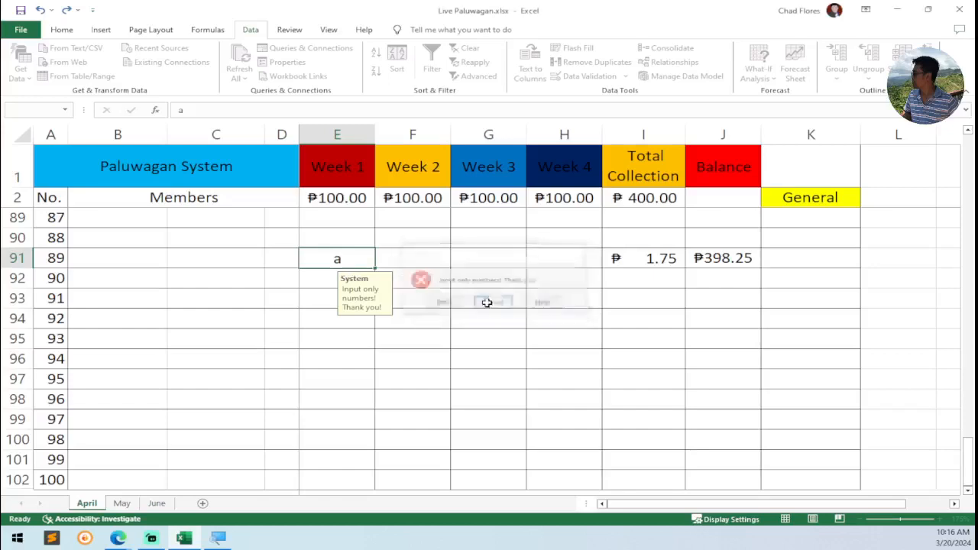
key("Delete")
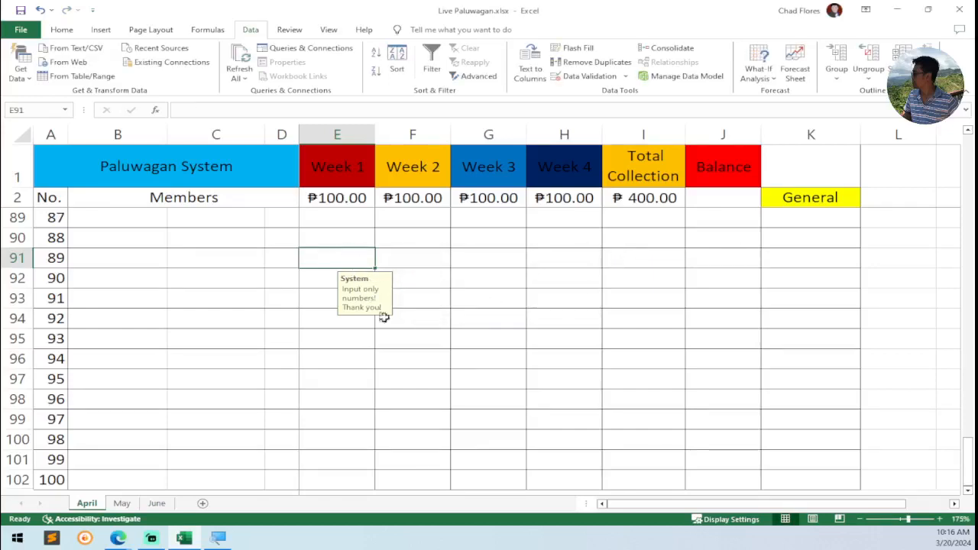
Return to the start of April's member list and look over the April, May and June sheets
scroll(412, 336, "up", 5)
scroll(423, 349, "up", 19)
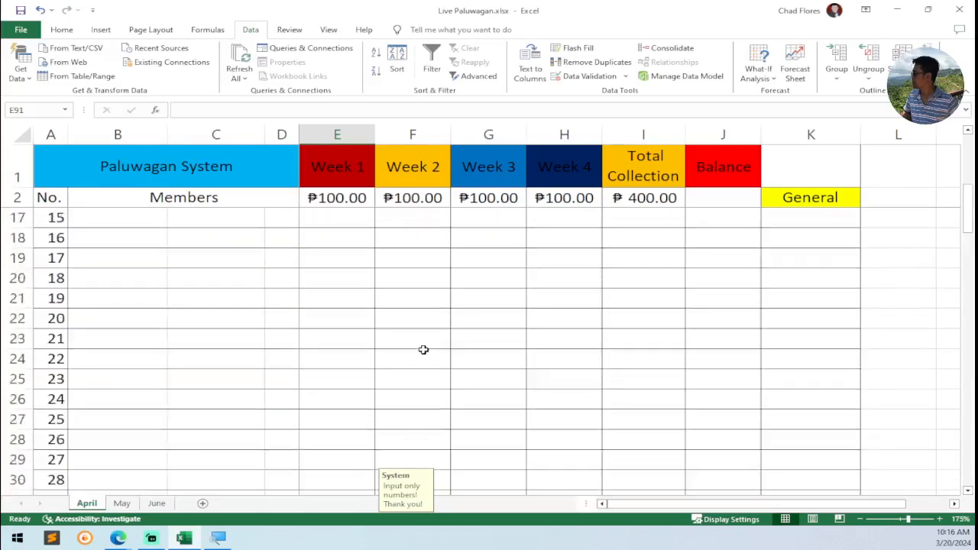
scroll(423, 349, "up", 5)
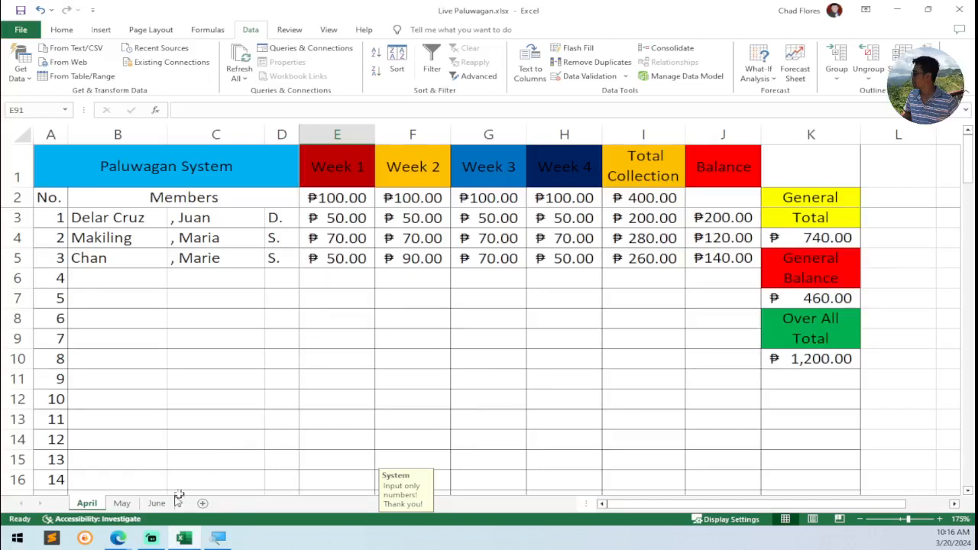
left_click(123, 504)
left_click(97, 506)
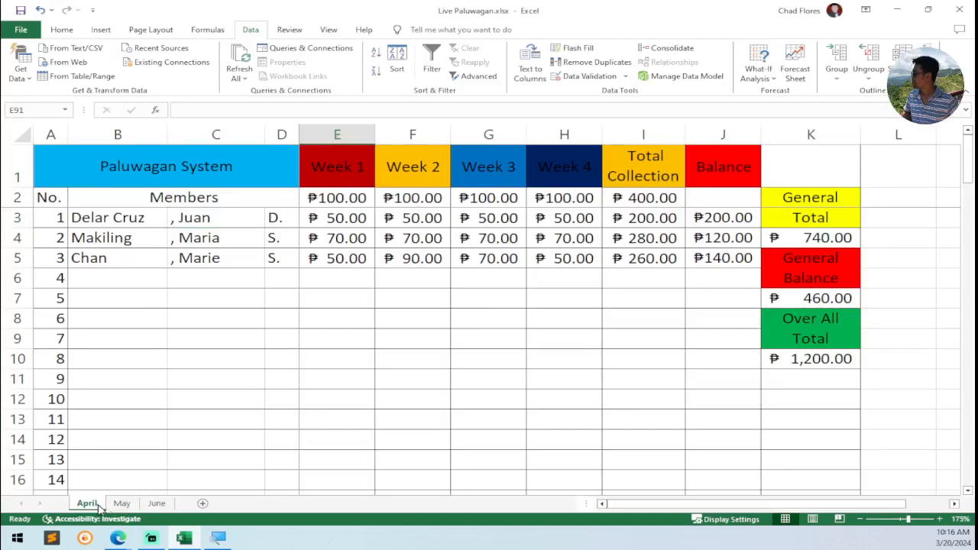
left_click(122, 504)
left_click(157, 506)
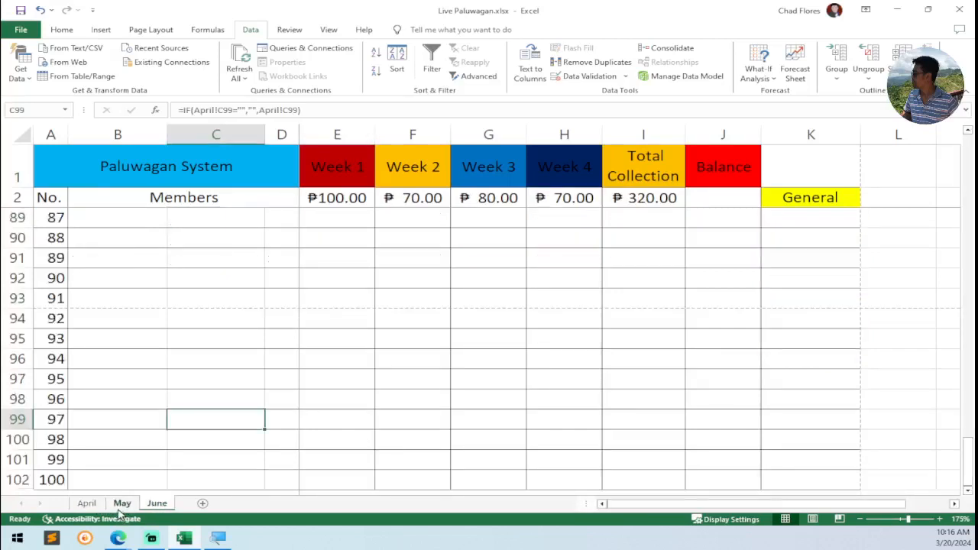
left_click(88, 506)
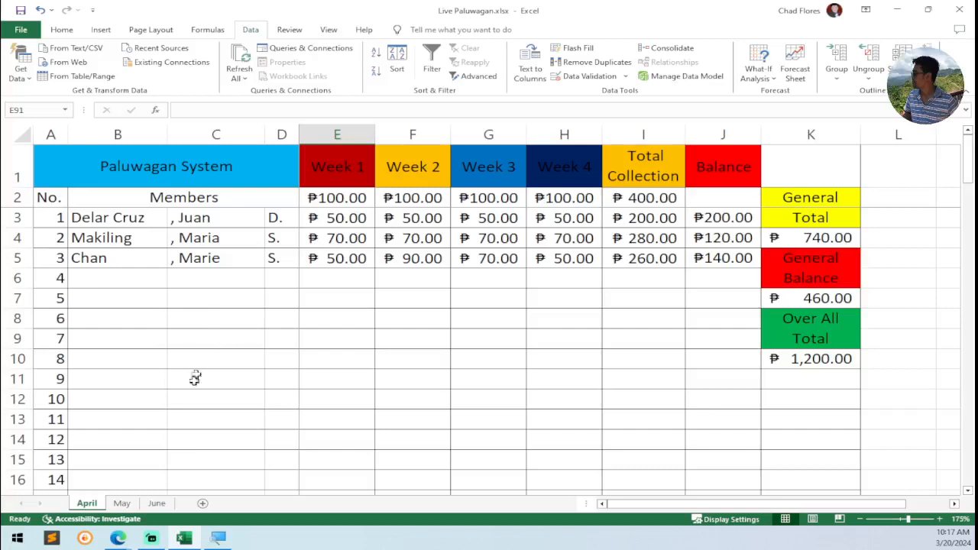
left_click(162, 504)
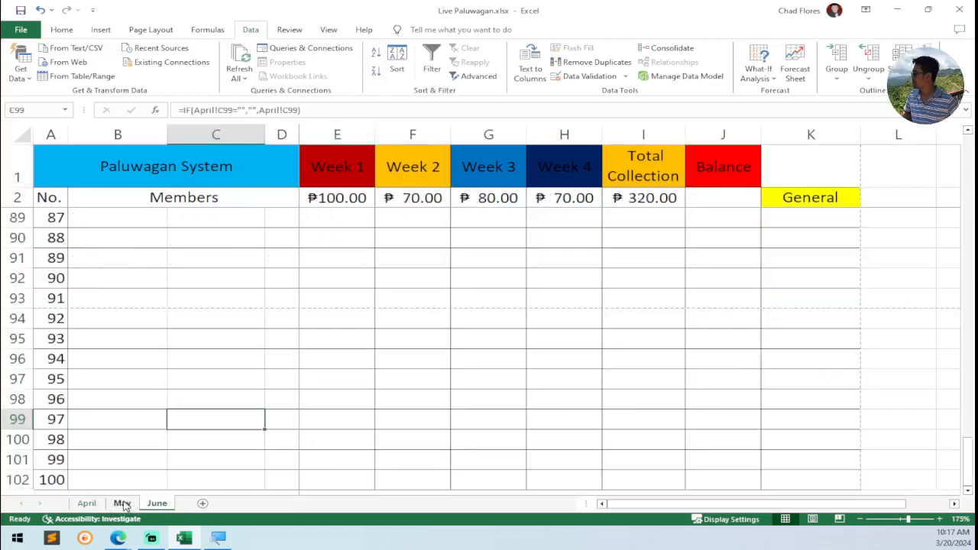
Select the Week 1 to Total Collection cells E3:I102 on the May sheet and open Data Validation for them
left_click(126, 504)
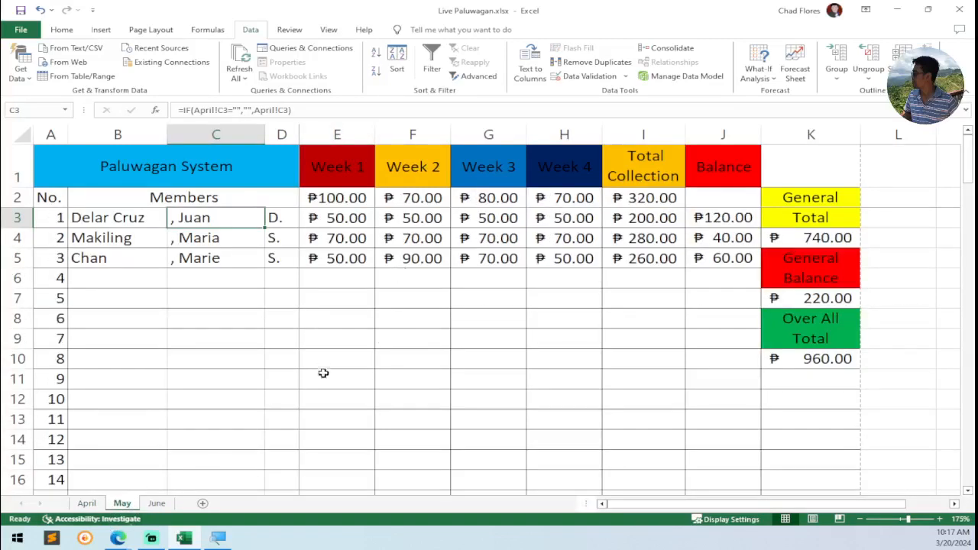
left_click(313, 218)
left_click_drag(313, 218, 678, 221)
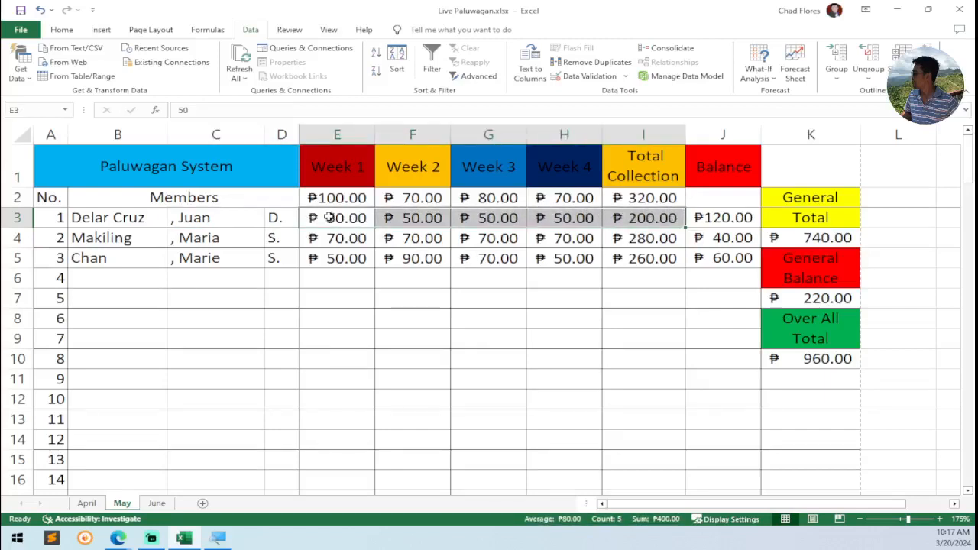
left_click_drag(330, 218, 632, 220)
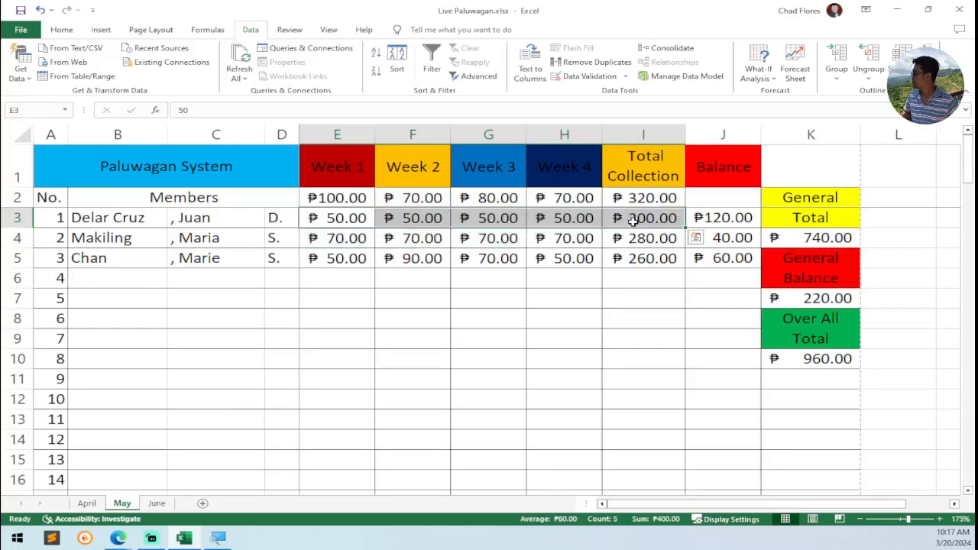
key("shift+Down")
key("shift+Down")
key("ctrl+shift+Down")
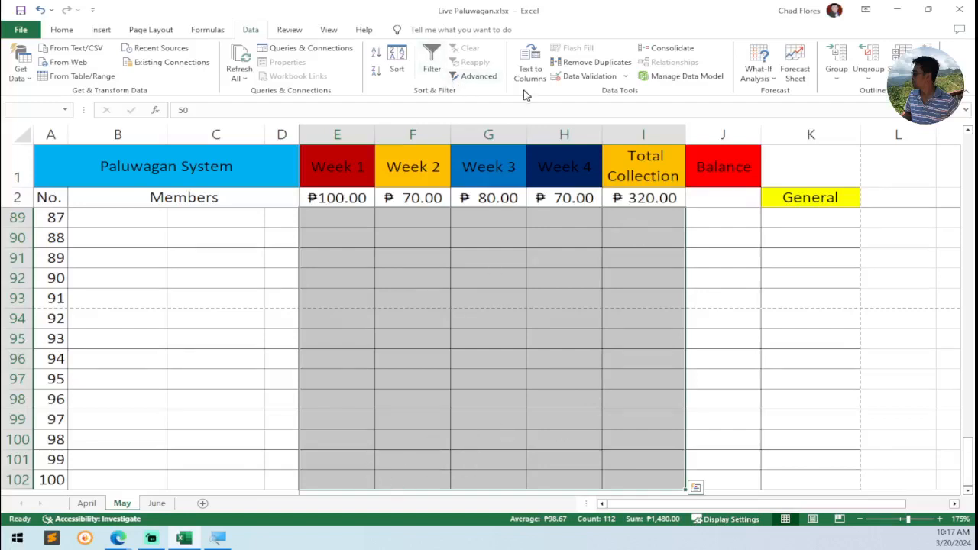
left_click(582, 76)
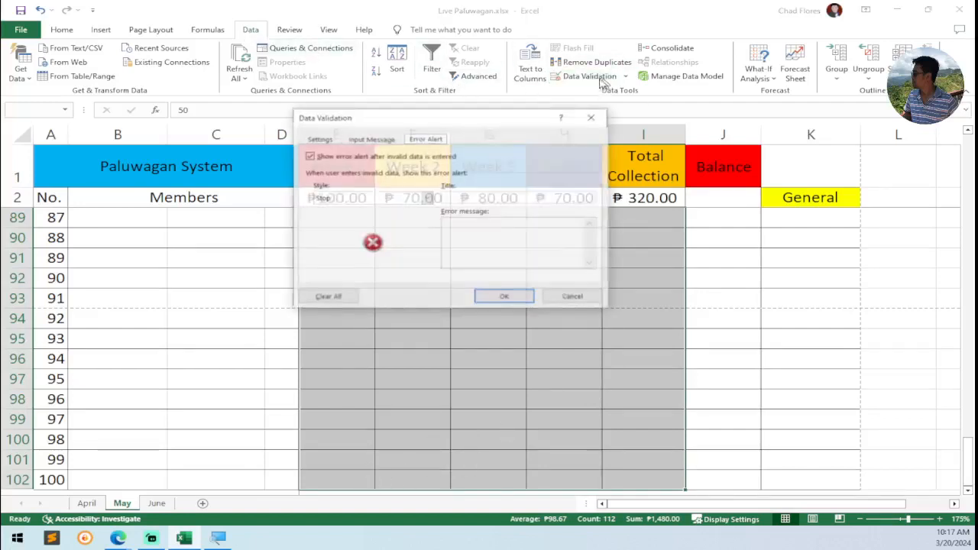
Restrict the selected May cells to Whole number values between a minimum of 0 and a maximum of 10000, and apply the rule
left_click(319, 140)
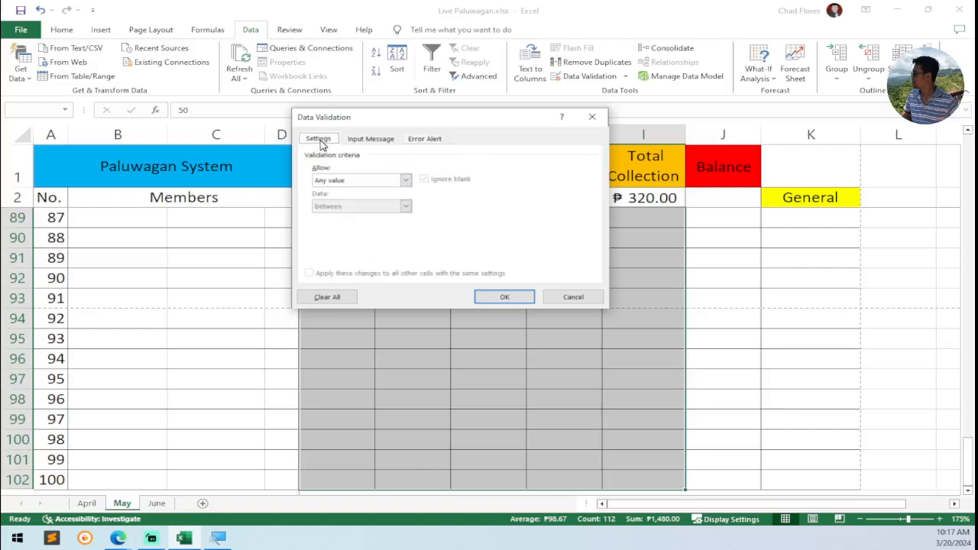
left_click(403, 180)
left_click(361, 200)
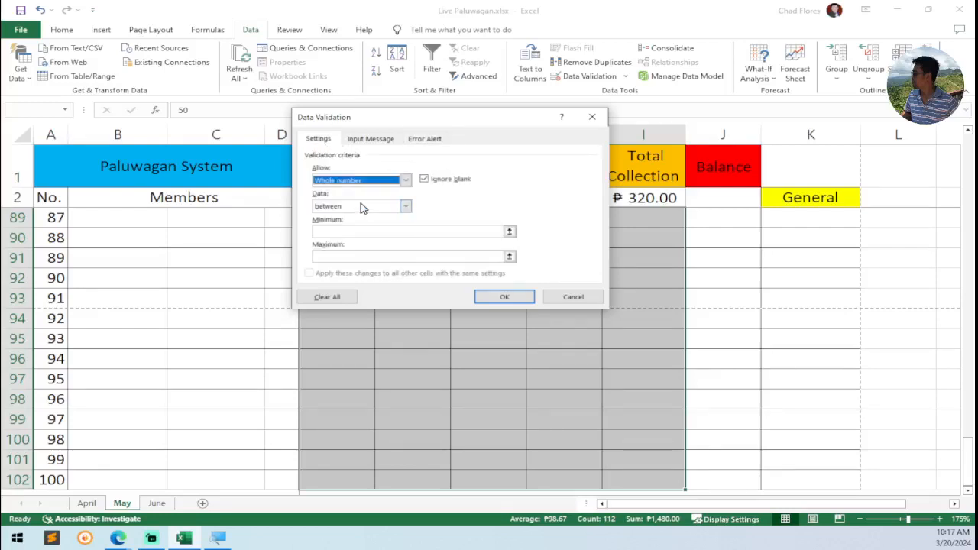
left_click(365, 232)
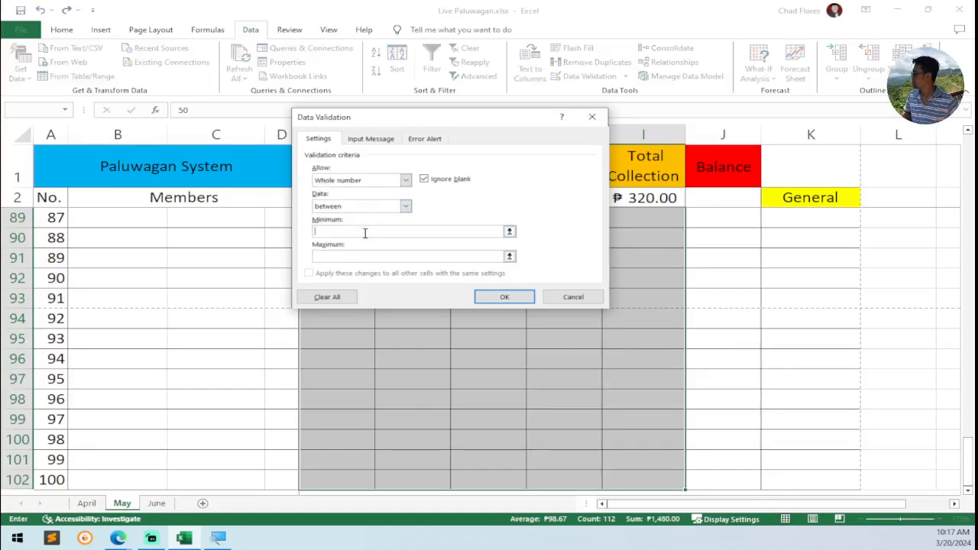
type("0")
left_click(380, 257)
type("10000")
left_click(505, 298)
left_click_drag(351, 256, 304, 257)
left_click_drag(469, 120, 494, 236)
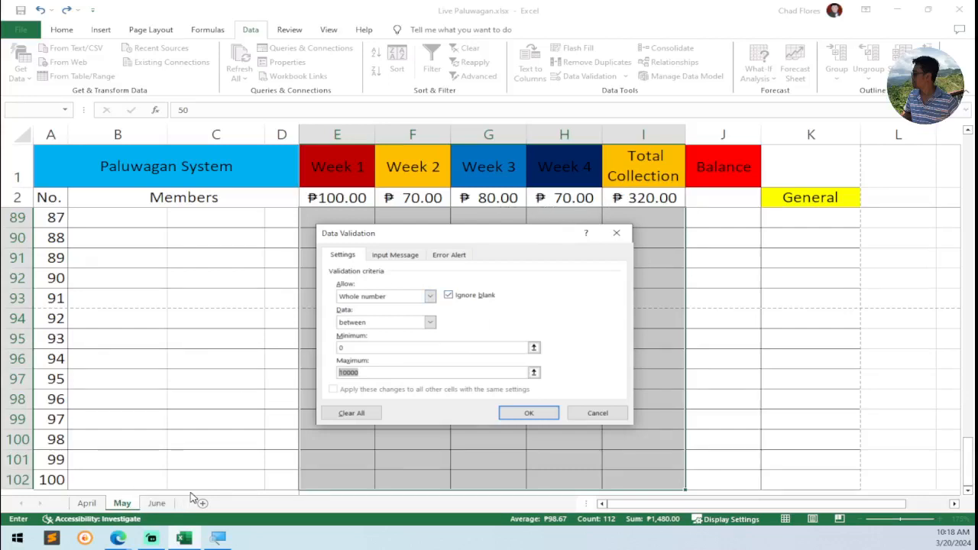
left_click(365, 373)
left_click_drag(365, 374, 340, 373)
left_click(529, 414)
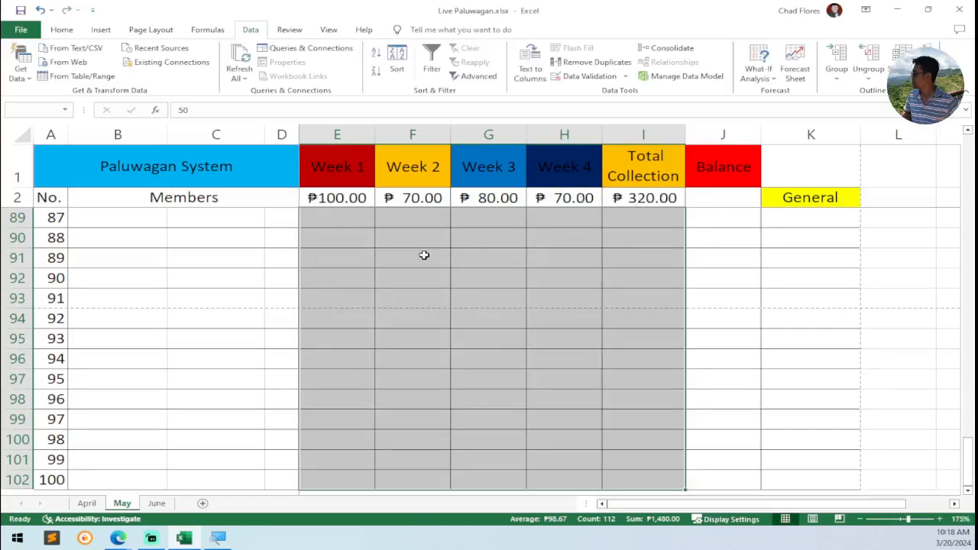
Reopen Data Validation for the selected May cells and show the input message settings
left_click(587, 77)
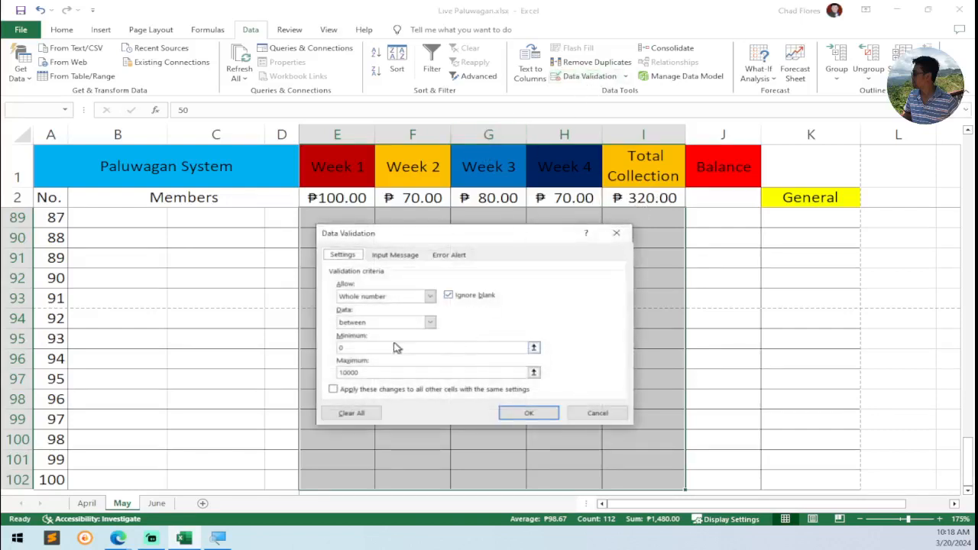
left_click(401, 255)
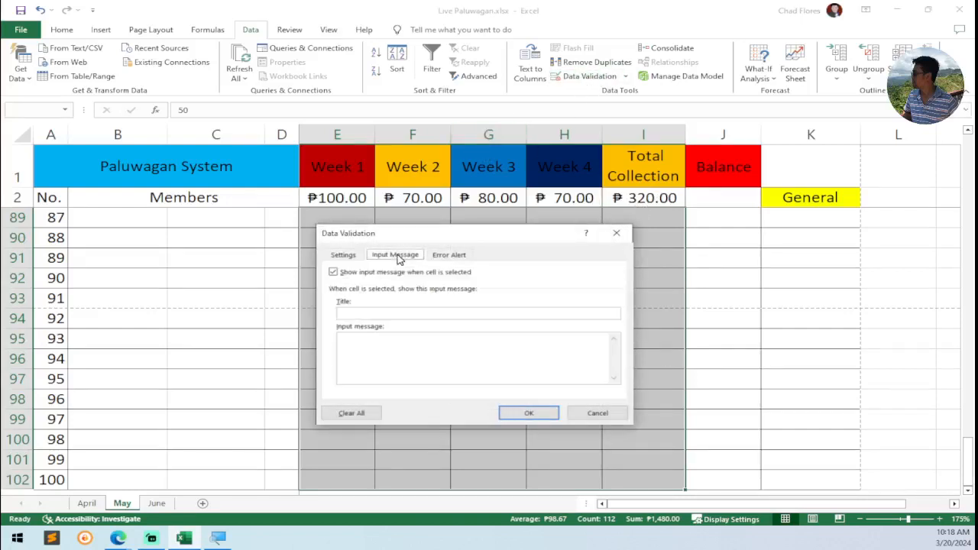
Set the validation error alert's title to System and its message to "Input only numbers! Thank you!", and apply the validation rule
left_click(449, 255)
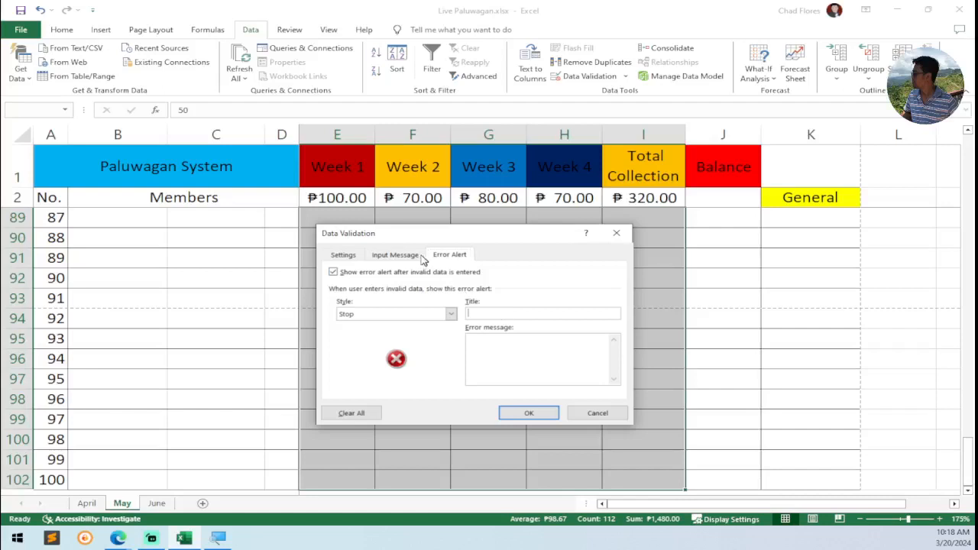
left_click(412, 258)
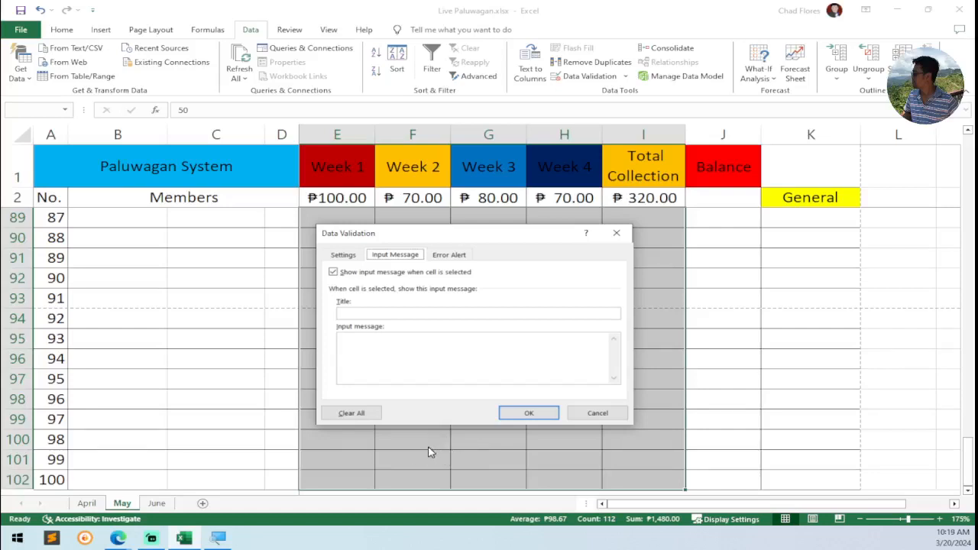
left_click(446, 257)
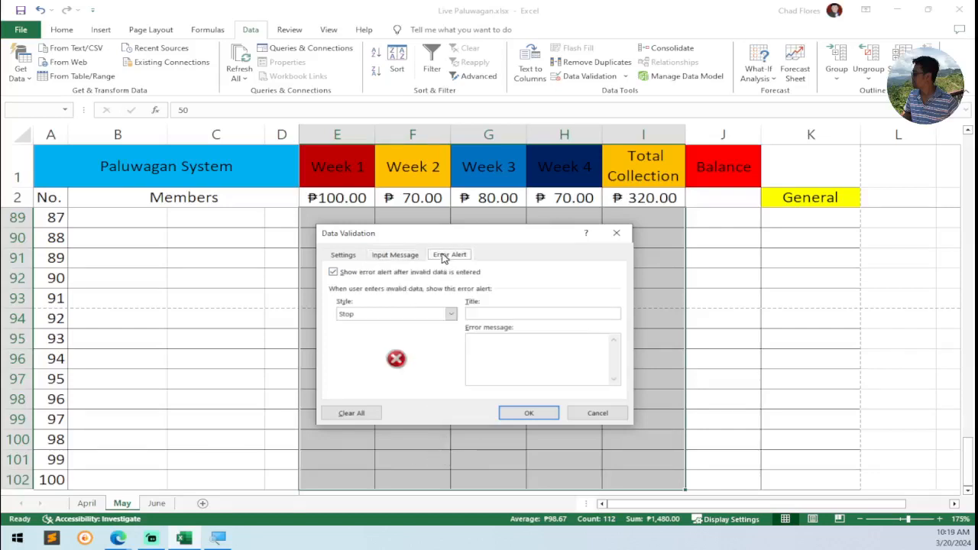
left_click(498, 341)
type("Input only numbers! Thank you!")
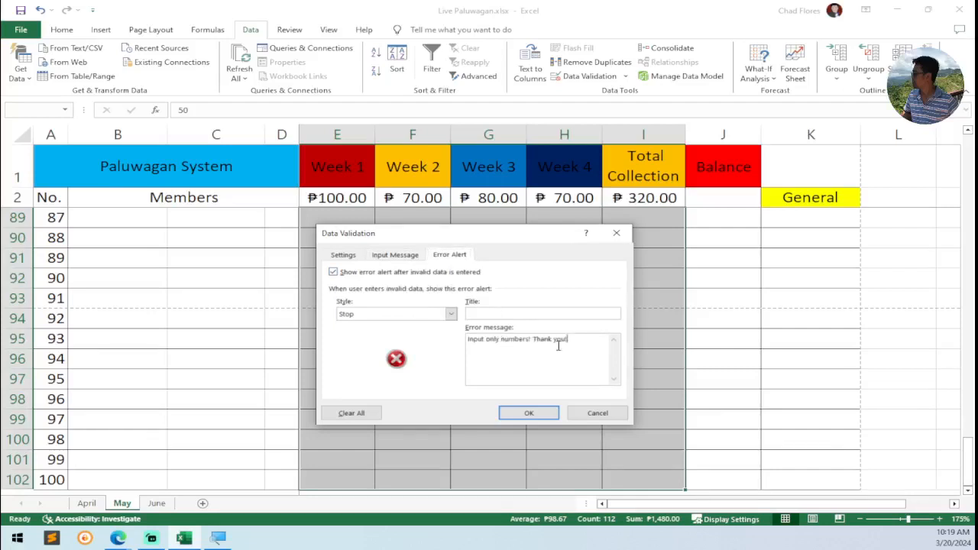
left_click(502, 314)
left_click(343, 255)
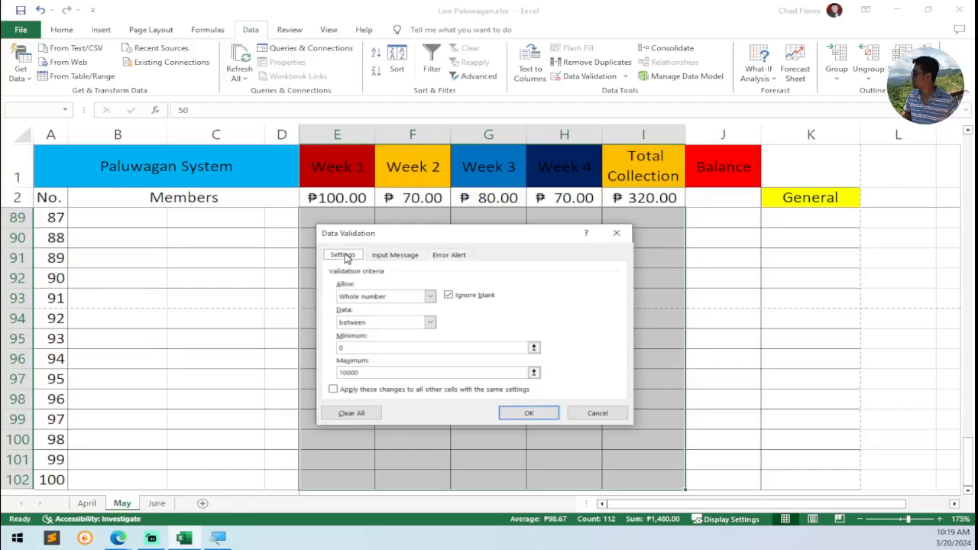
left_click(535, 416)
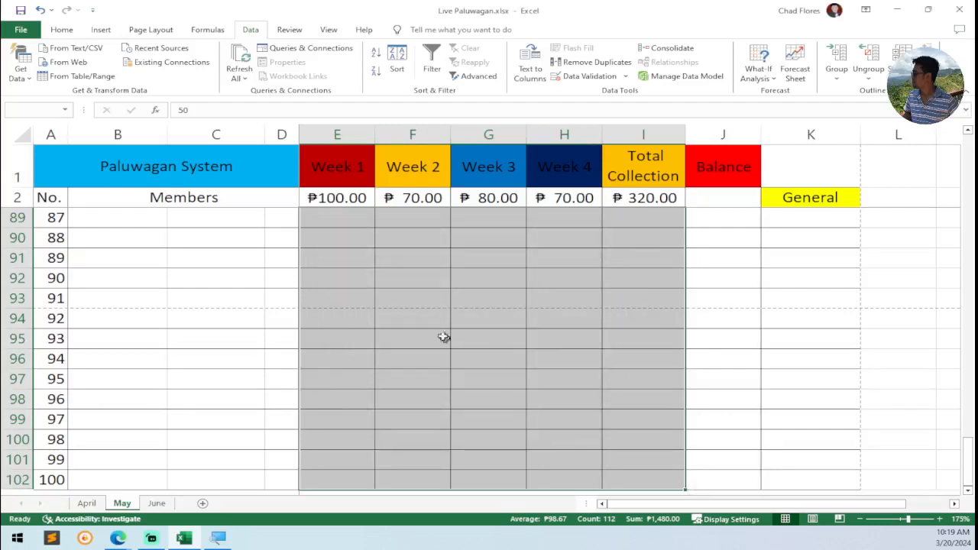
Test the validation by trying to enter 7.4 in cell F92 of the May sheet, and cancel the entry
left_click(405, 278)
type("7.")
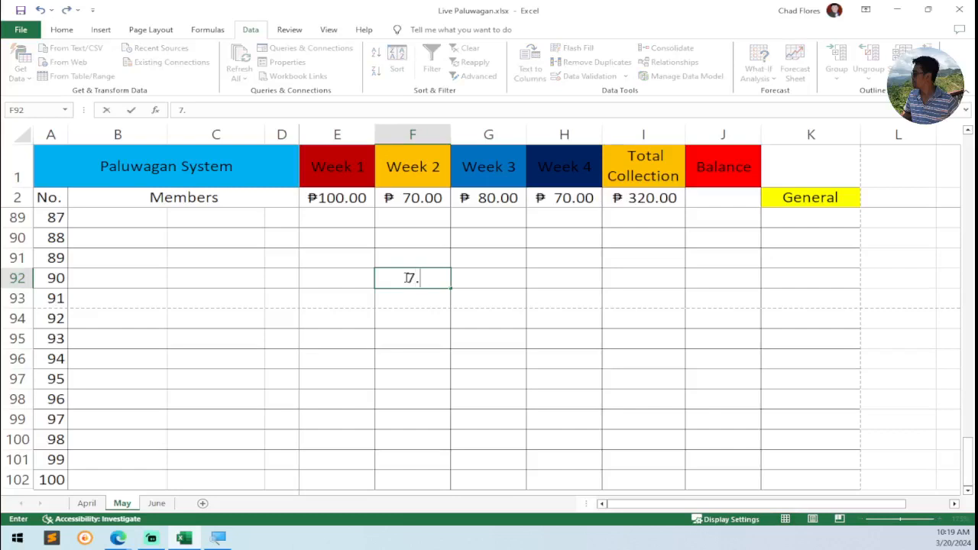
type("4")
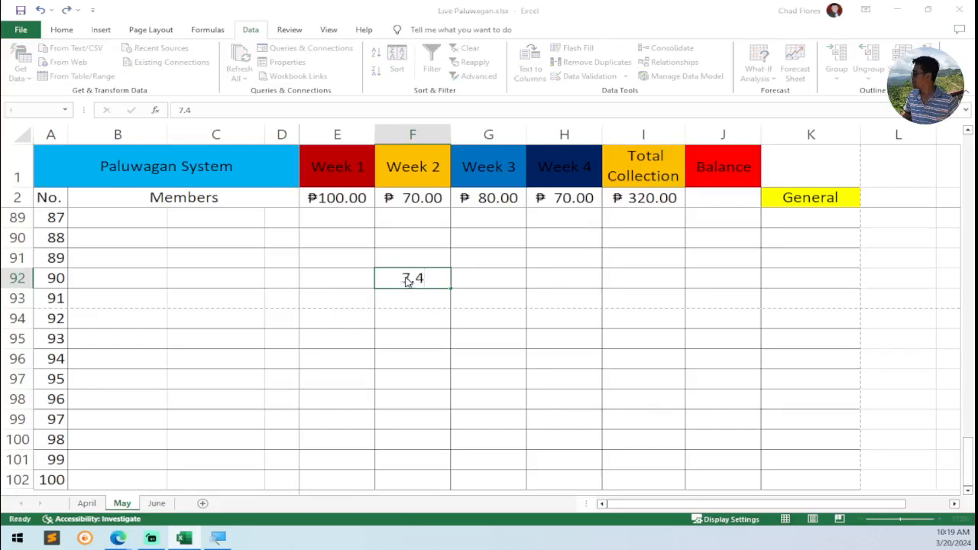
key("Return")
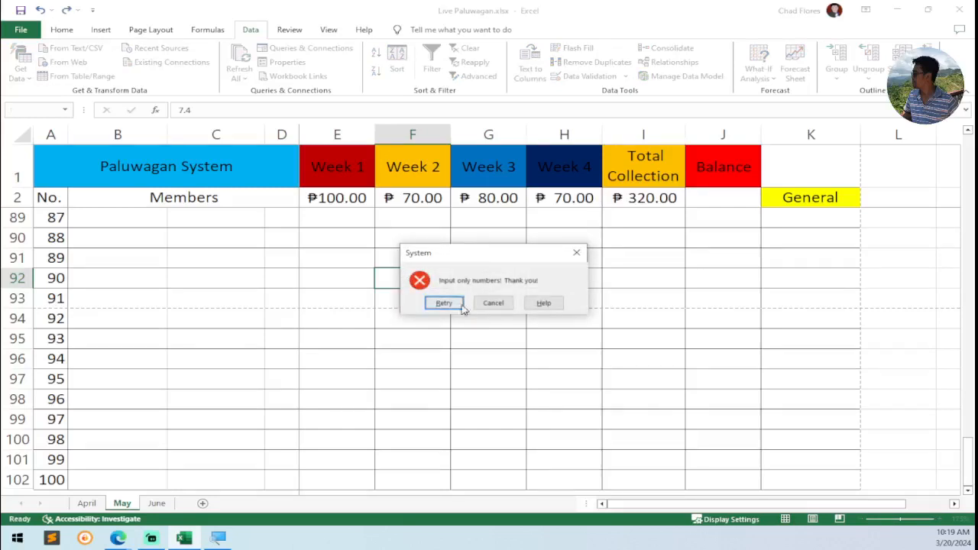
left_click(497, 303)
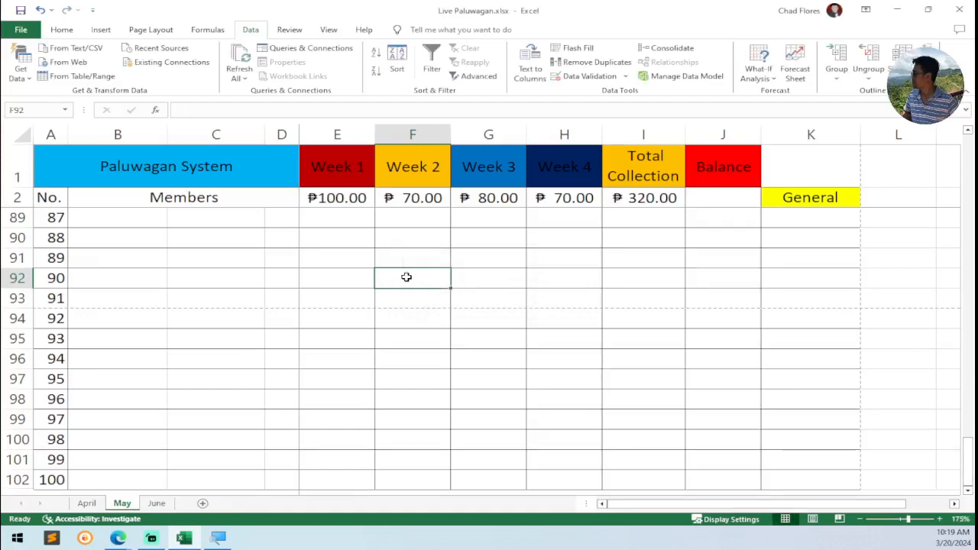
Try to enter 7.50 in cell F92 to test the rule with another decimal, and cancel the entry
type("7")
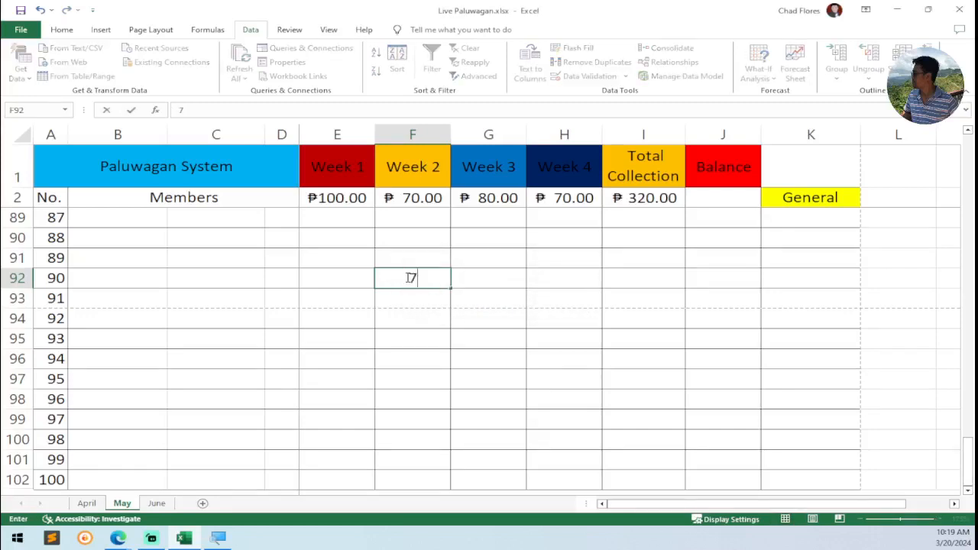
type(".50")
key("Return")
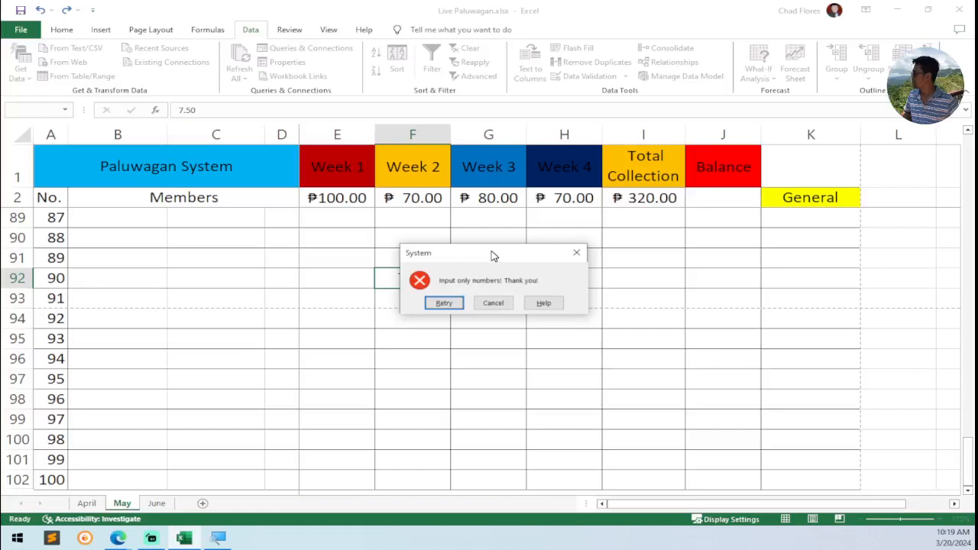
left_click_drag(493, 256, 448, 325)
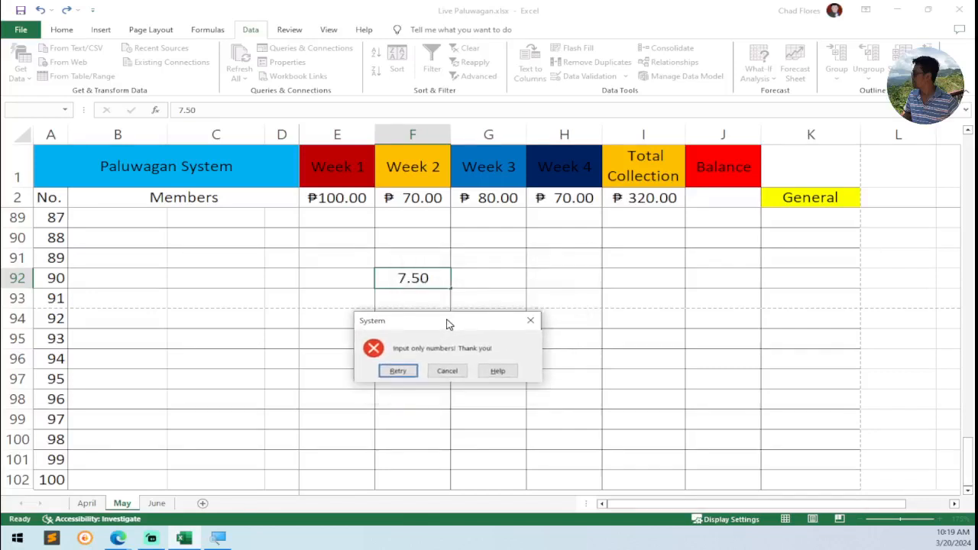
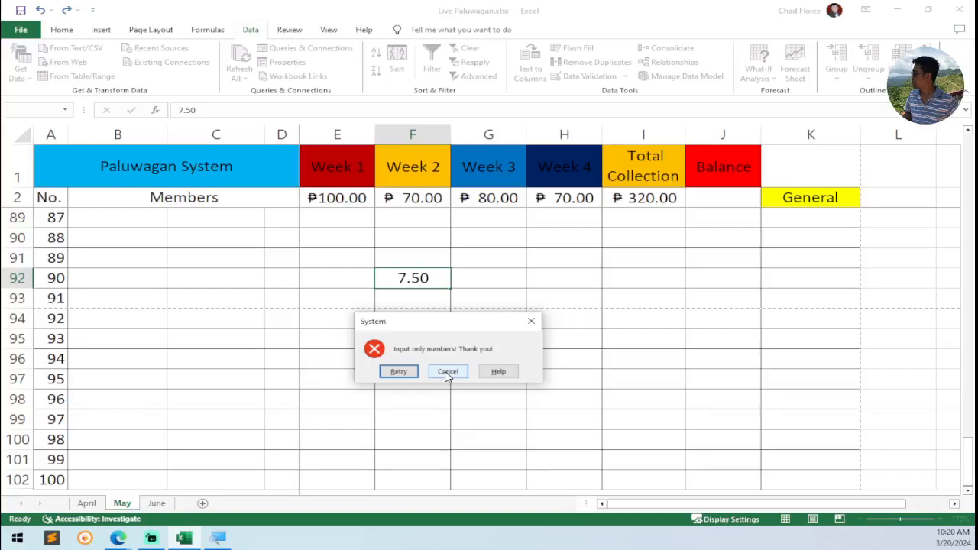
left_click(448, 371)
Change the data validation of the May sheet's Week 1 to Week 4 cells, E3:H102, to Decimal with a minimum of .0
scroll(380, 305, "up", 13)
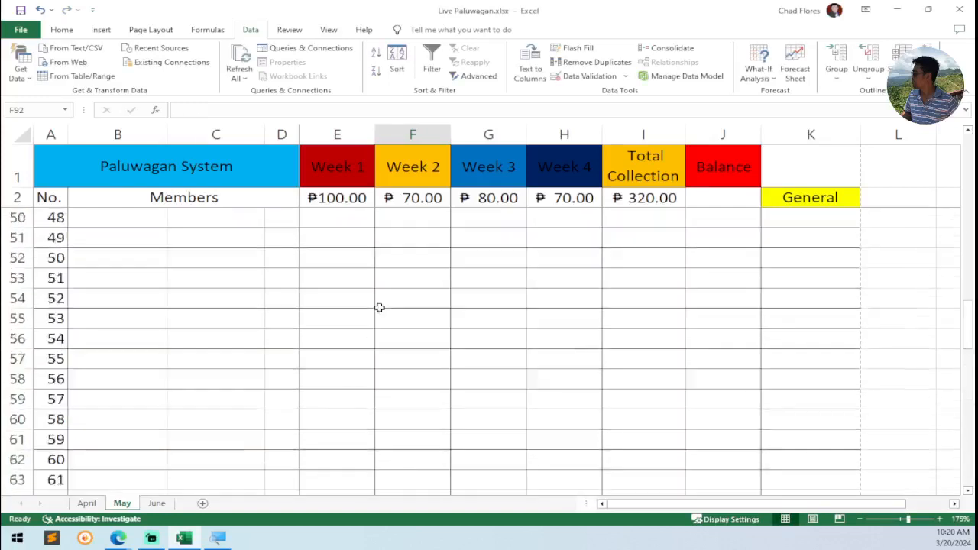
scroll(380, 307, "up", 16)
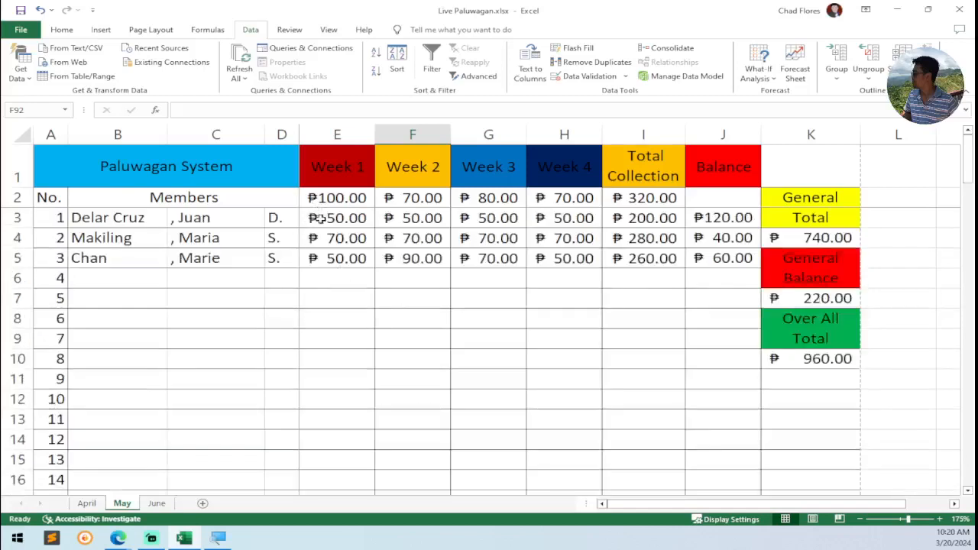
left_click_drag(321, 218, 595, 218)
key("ctrl+shift+Down")
key("ctrl+shift+Down")
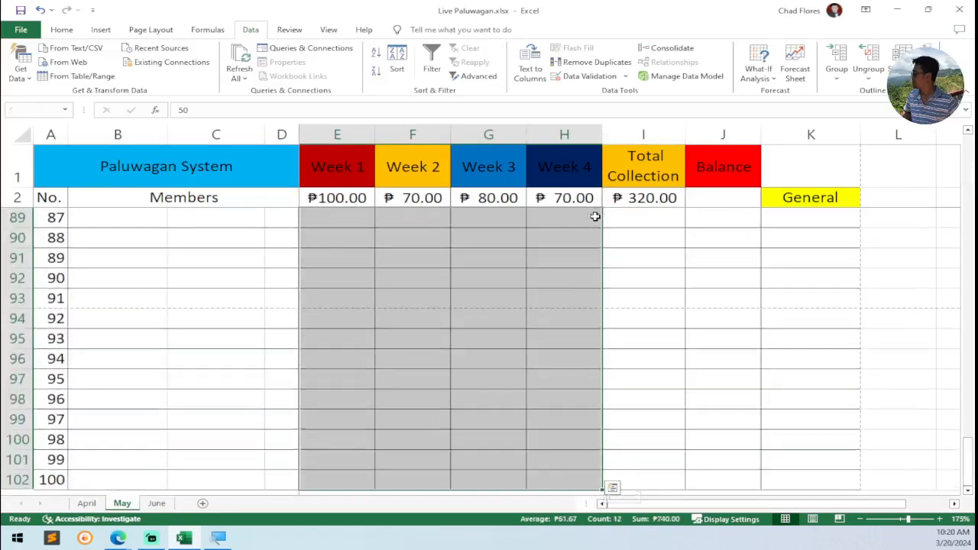
left_click(599, 78)
left_click(430, 295)
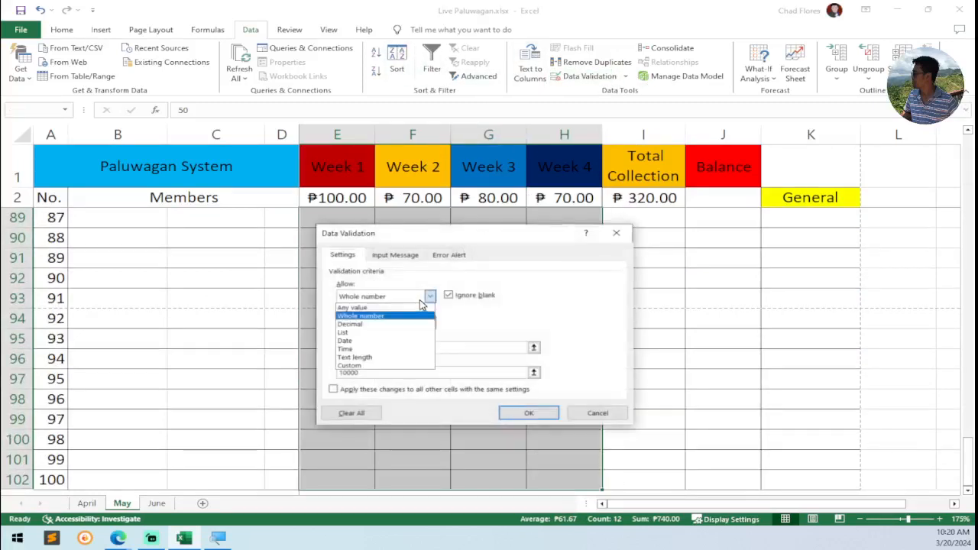
left_click(369, 326)
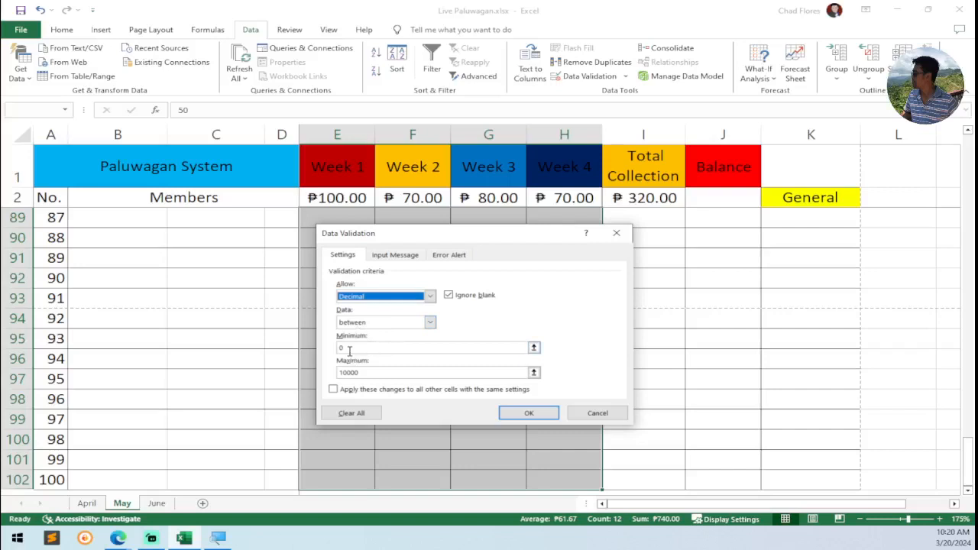
left_click(340, 350)
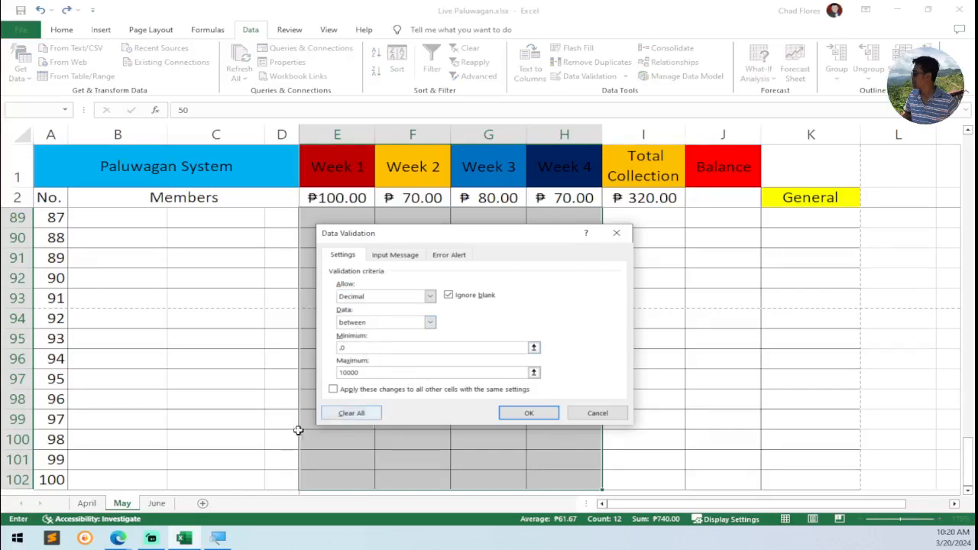
left_click(529, 413)
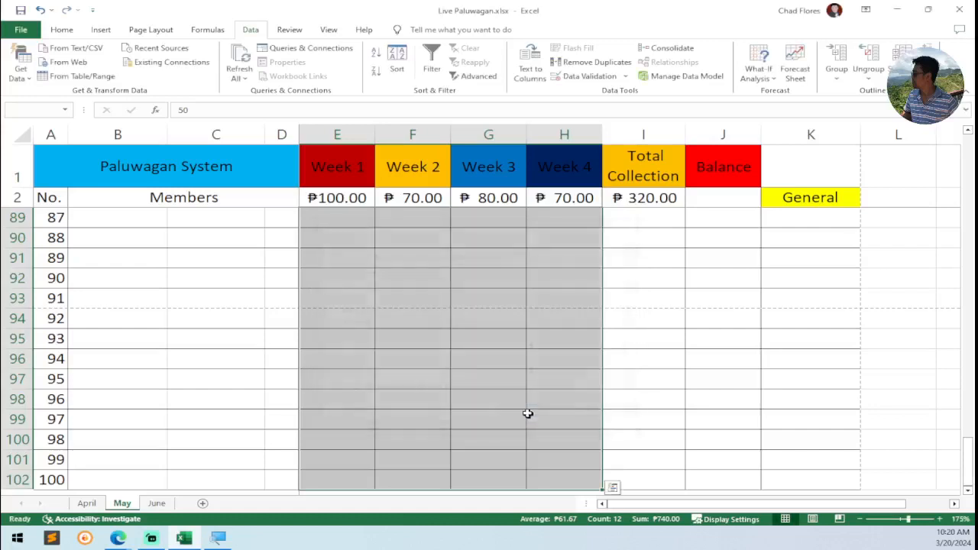
Test the decimal rule by entering 5.7 in cell F93 of the May sheet, and clear the cell
left_click(405, 308)
type("5")
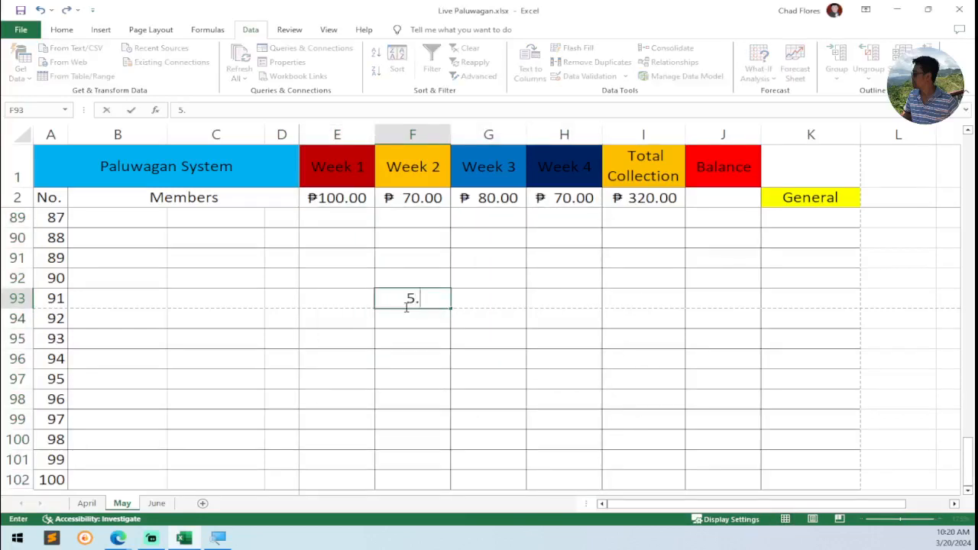
type(".7")
key("Return")
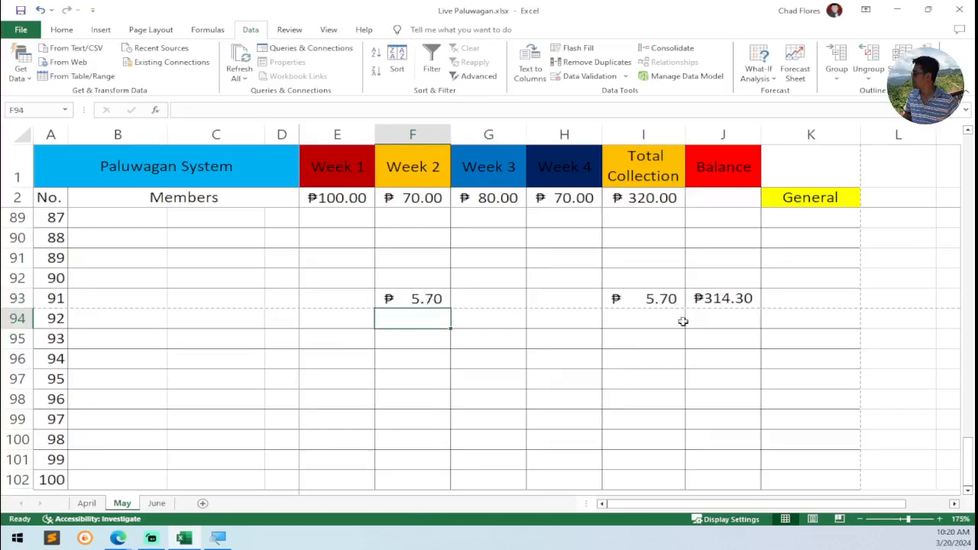
key("Up")
key("Delete")
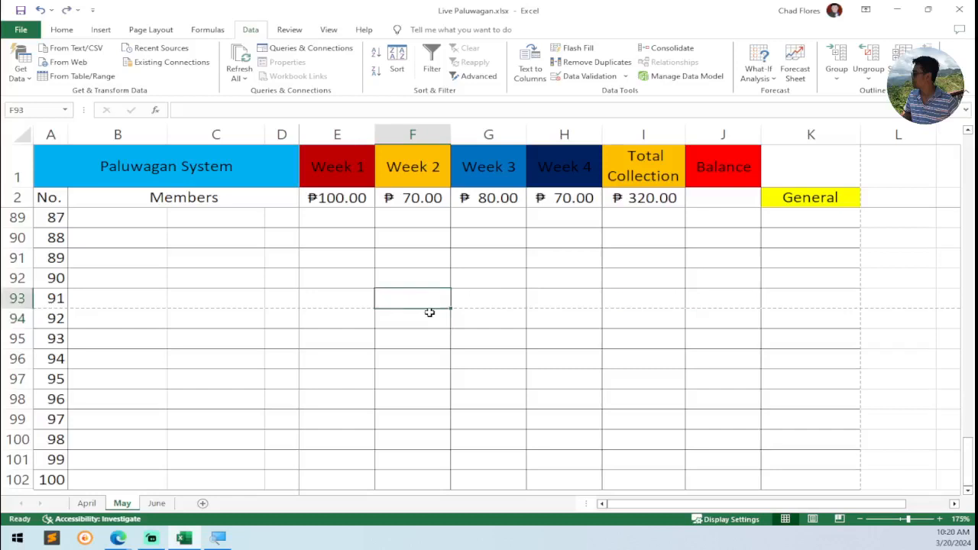
On the June sheet, select the Week 1 to Week 4 payment cells for all 100 members, E3:H102
left_click(157, 503)
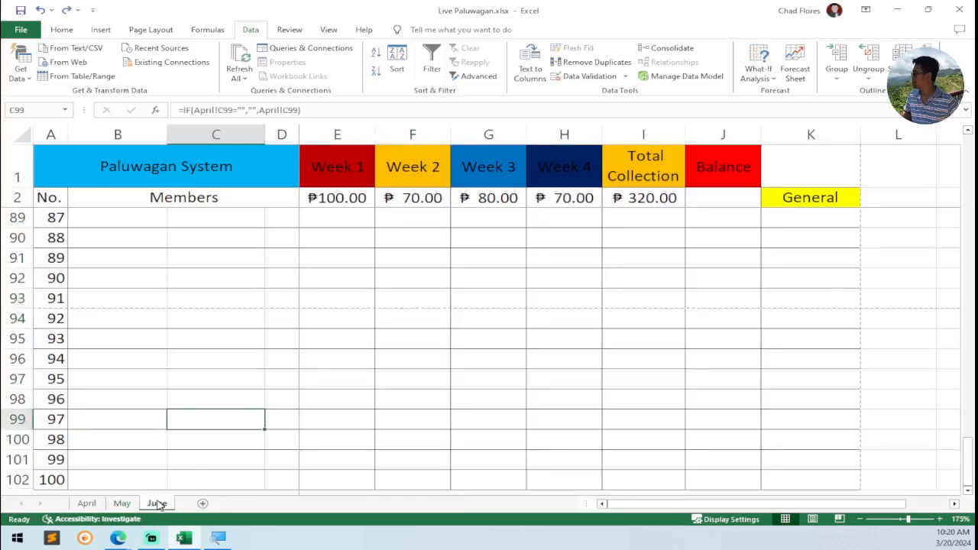
scroll(382, 268, "up", 11)
scroll(363, 264, "down", 11)
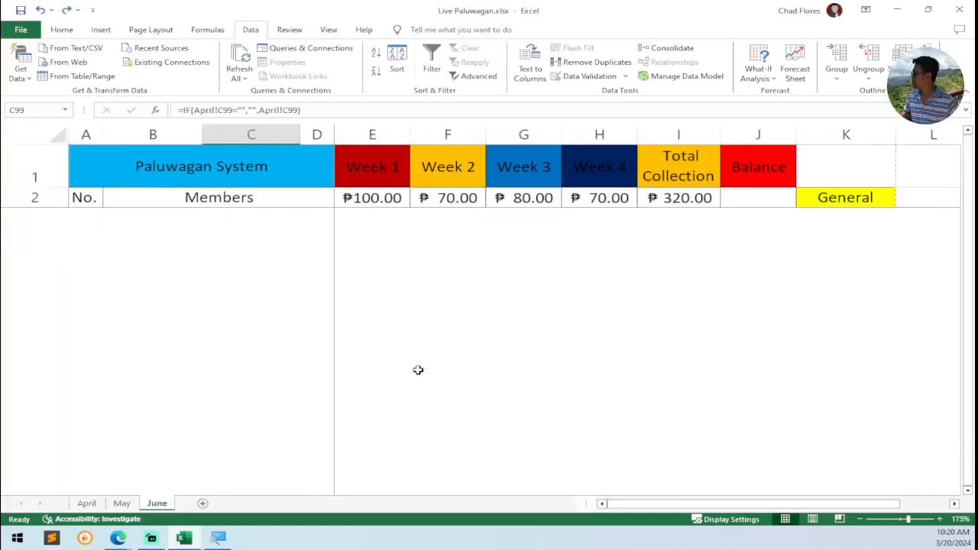
left_click(401, 453)
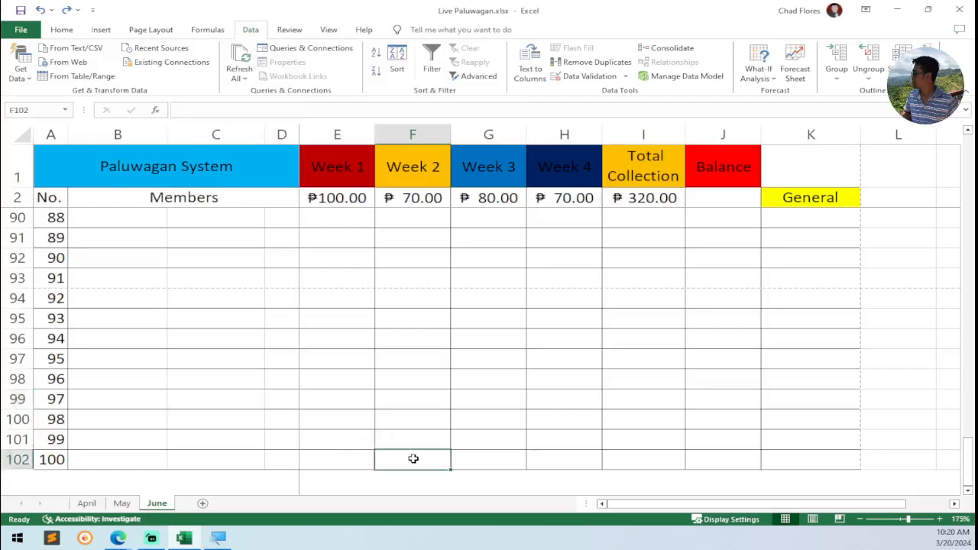
left_click(329, 464)
left_click_drag(329, 464, 593, 465)
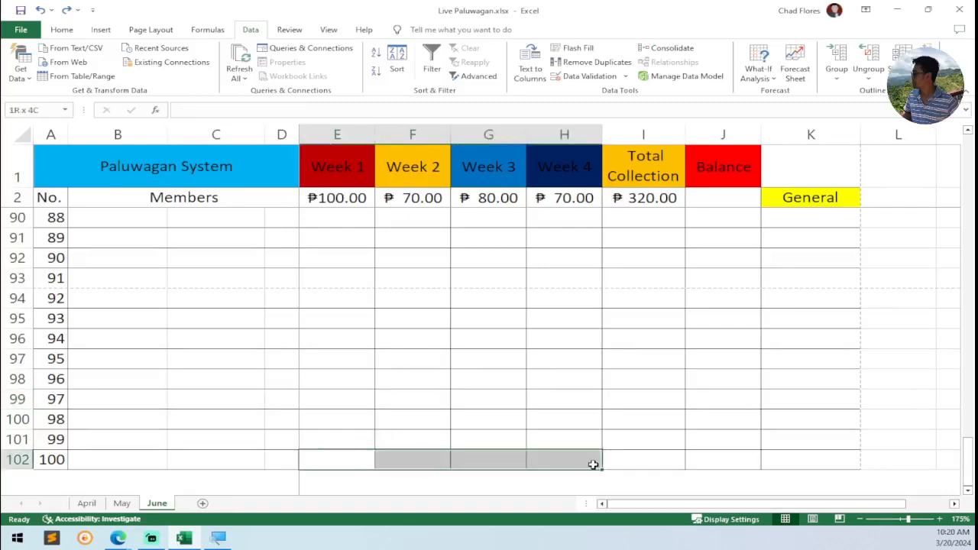
key("ctrl+shift+Up")
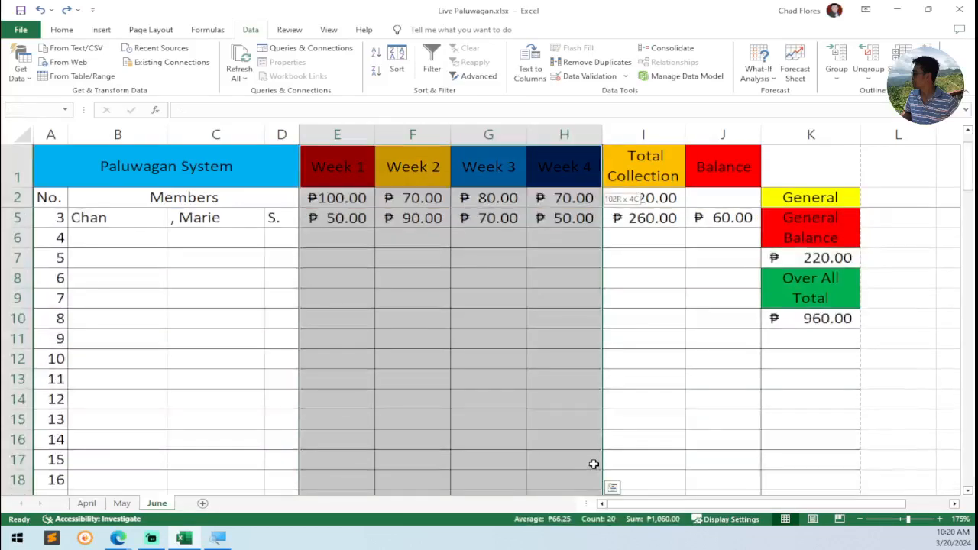
scroll(580, 437, "up", 1)
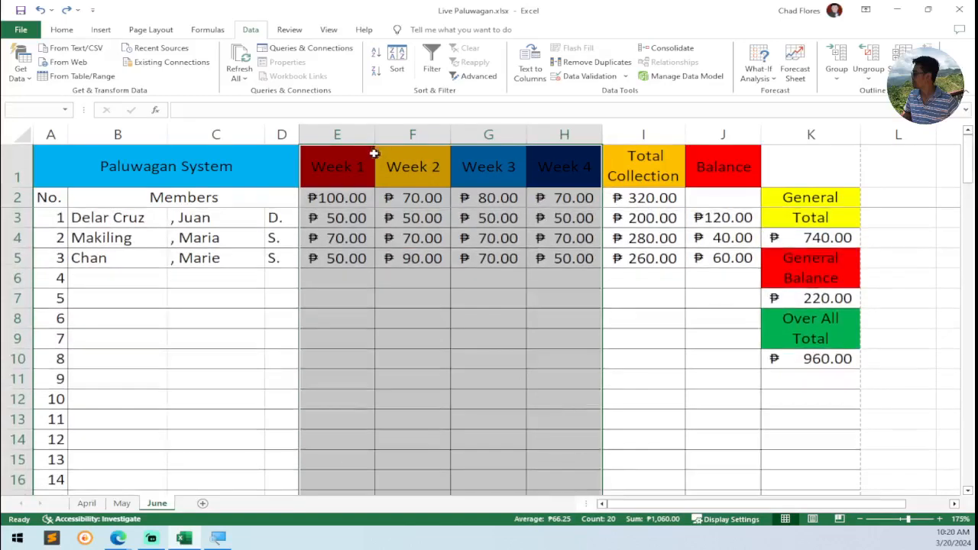
left_click_drag(315, 218, 602, 225)
left_click_drag(333, 219, 597, 218)
key("ctrl+shift+Down")
key("ctrl+shift+Down")
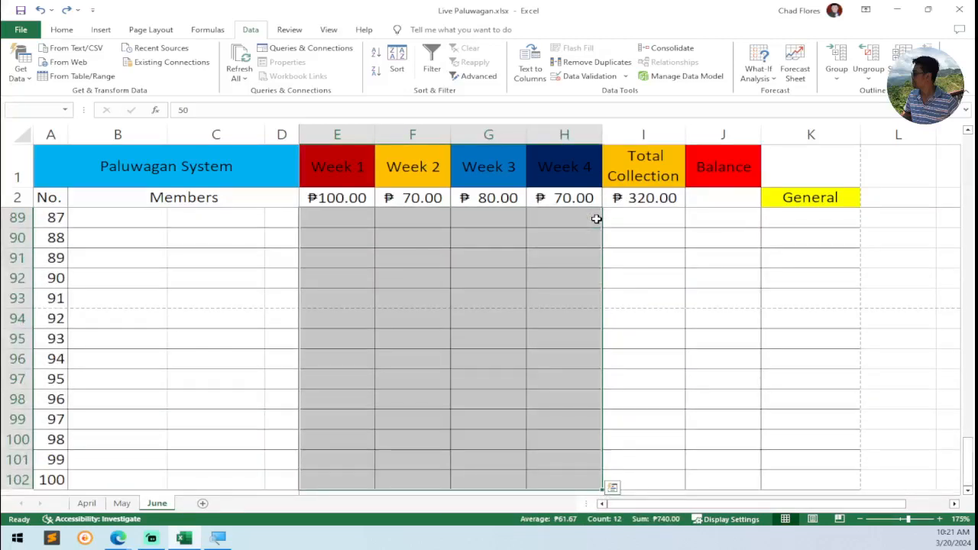
Apply data validation to the selected June cells that allows decimals between .01 and 10000
left_click(580, 81)
left_click(431, 297)
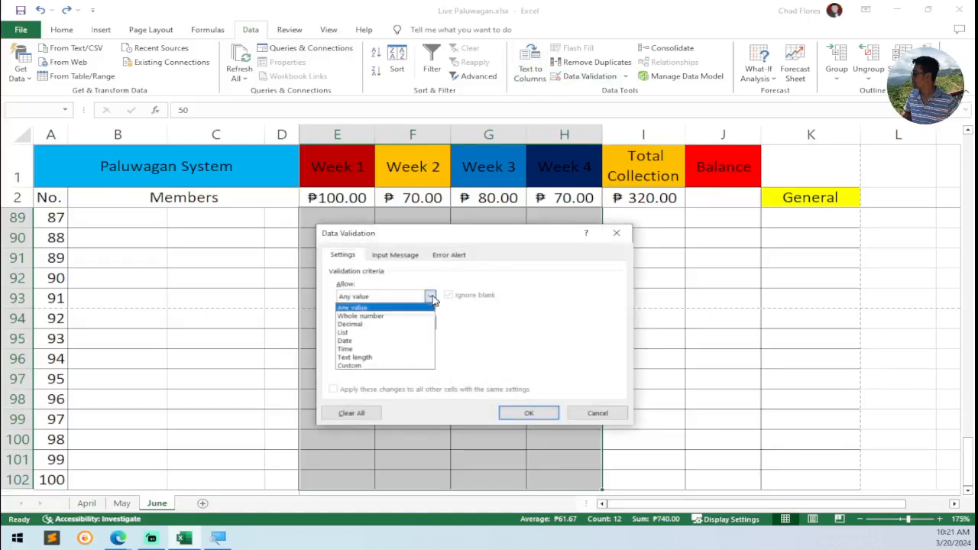
left_click(393, 325)
left_click(362, 347)
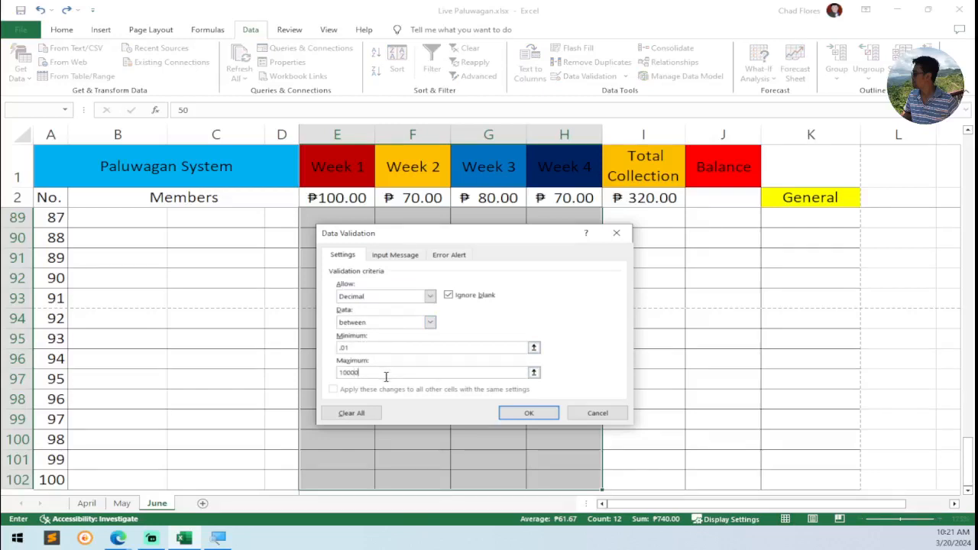
left_click(530, 415)
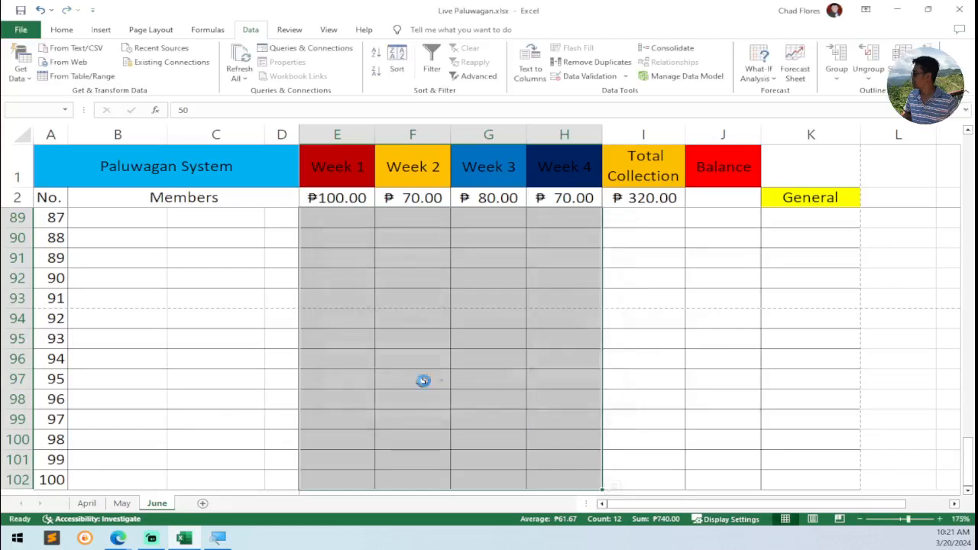
left_click(384, 343)
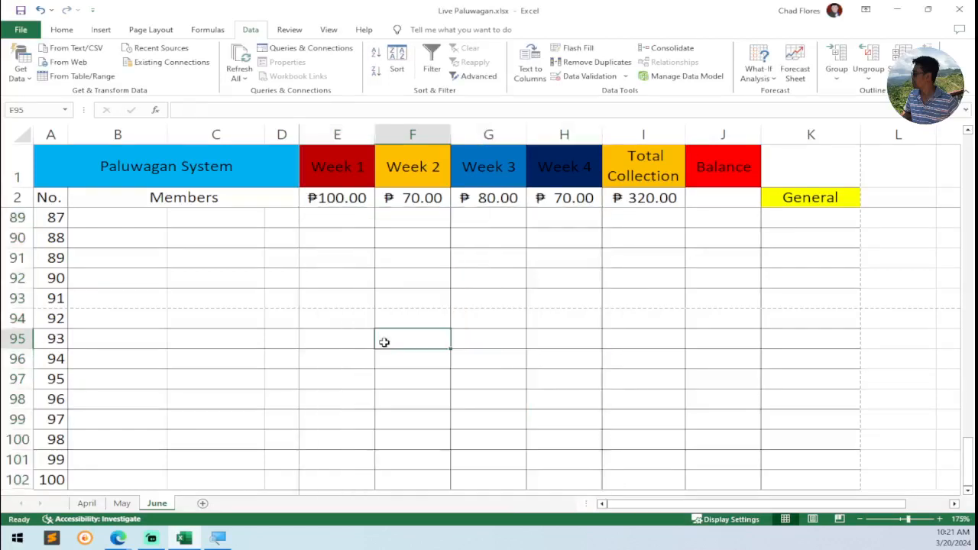
Compare the weekly payment cells of the April, May and June sheets, checking which show the numbers-only input prompt
scroll(521, 391, "up", 9)
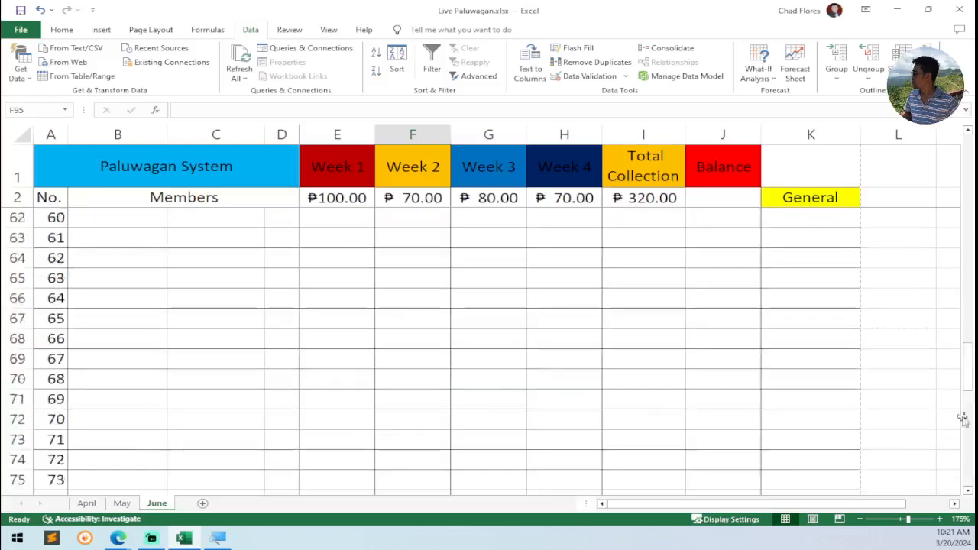
left_click_drag(969, 383, 969, 170)
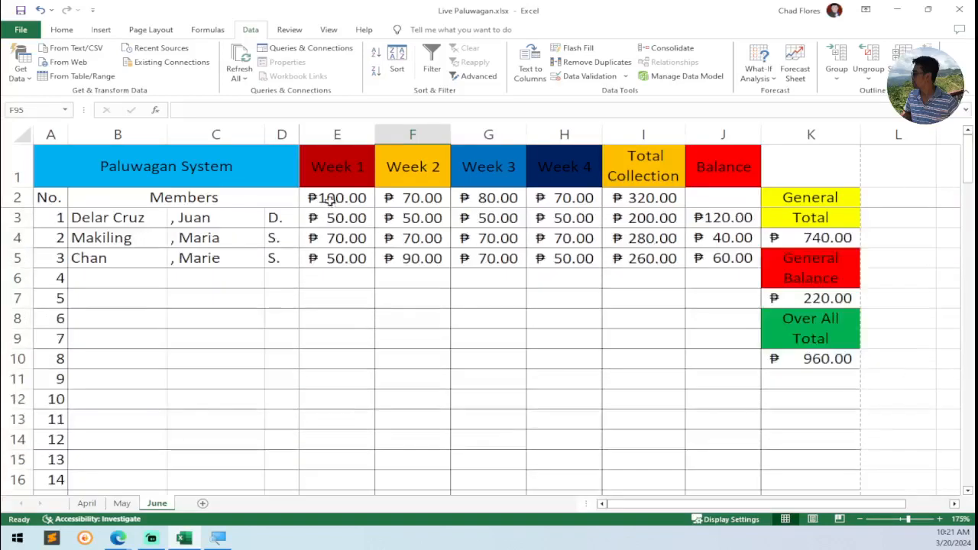
left_click(121, 503)
left_click(394, 358)
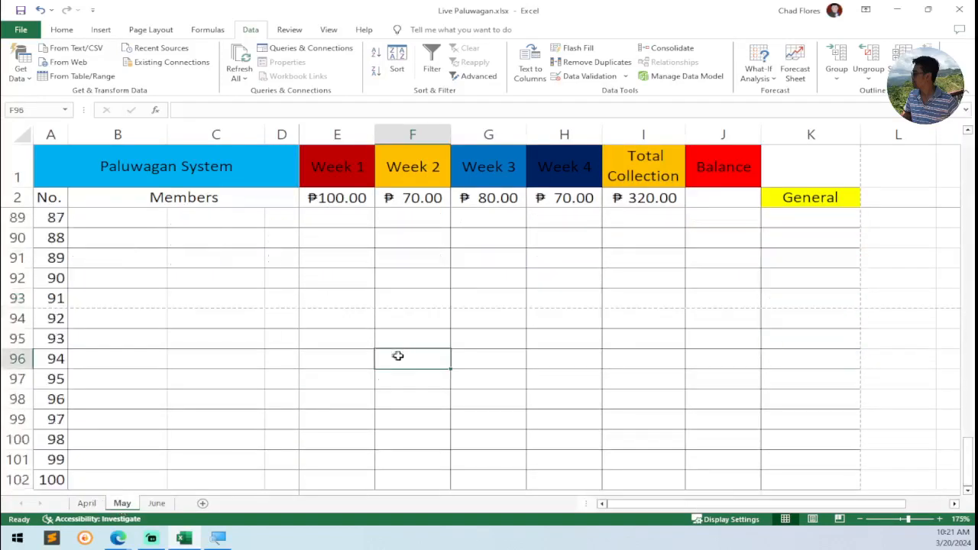
left_click(86, 503)
left_click(356, 360)
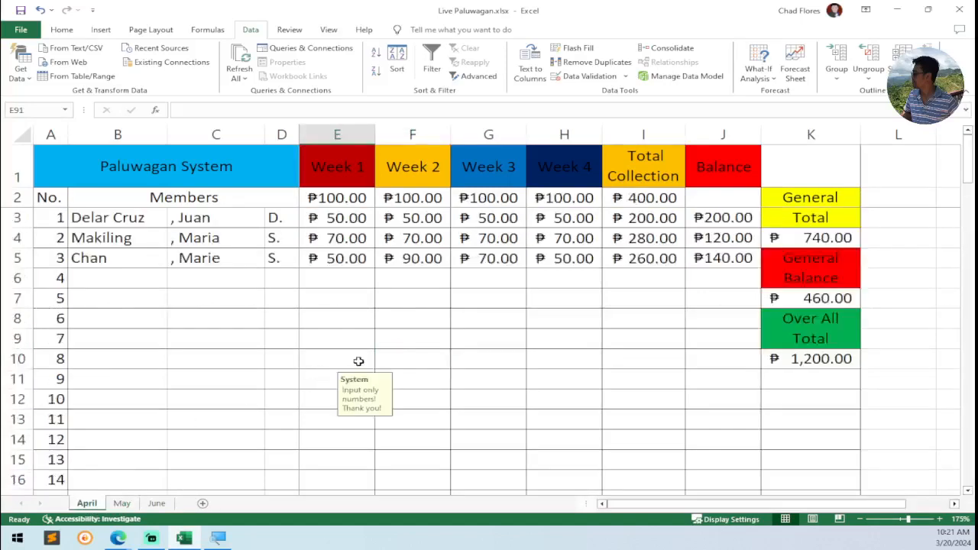
left_click(398, 358)
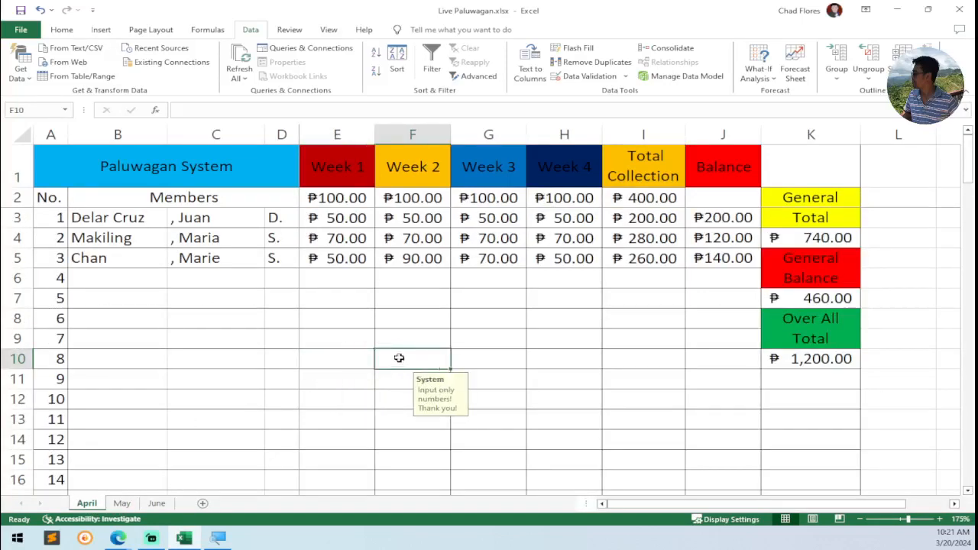
left_click(368, 358)
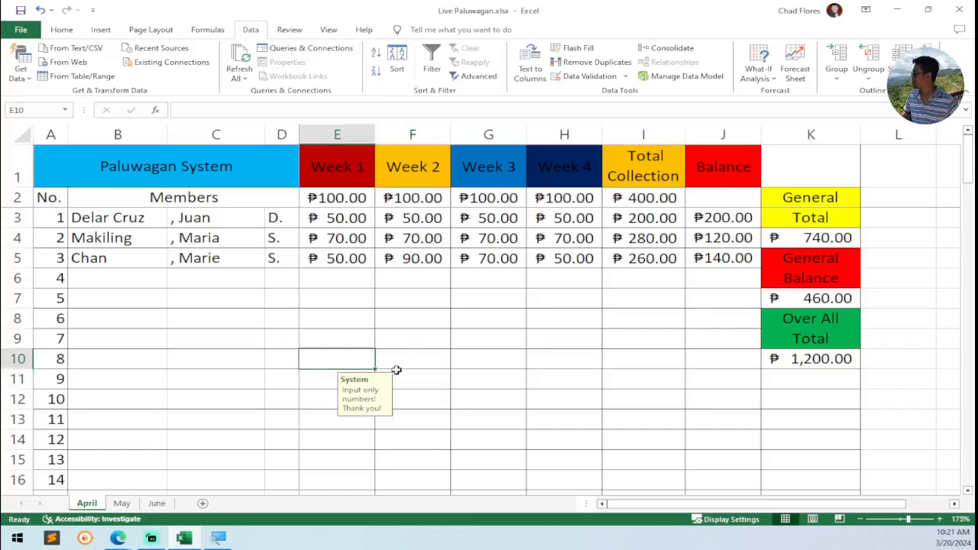
left_click(120, 505)
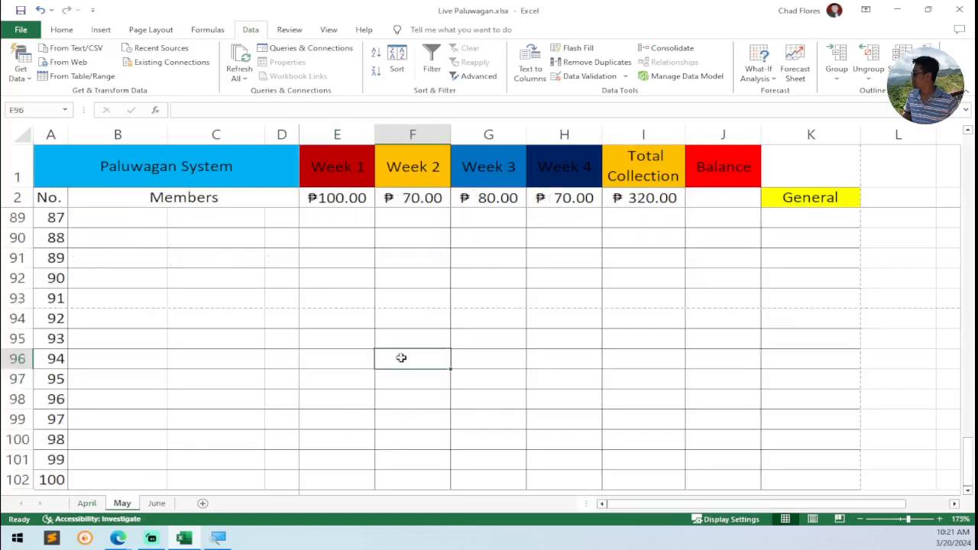
left_click(156, 503)
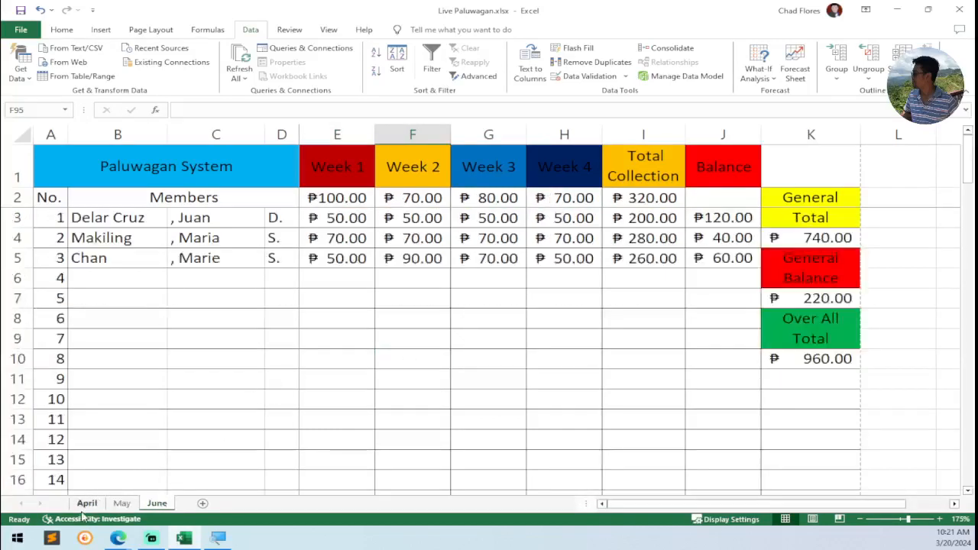
left_click(120, 504)
Test the April sheet's validation by entering the letter s in cell E10, and cancel the entry
left_click(86, 503)
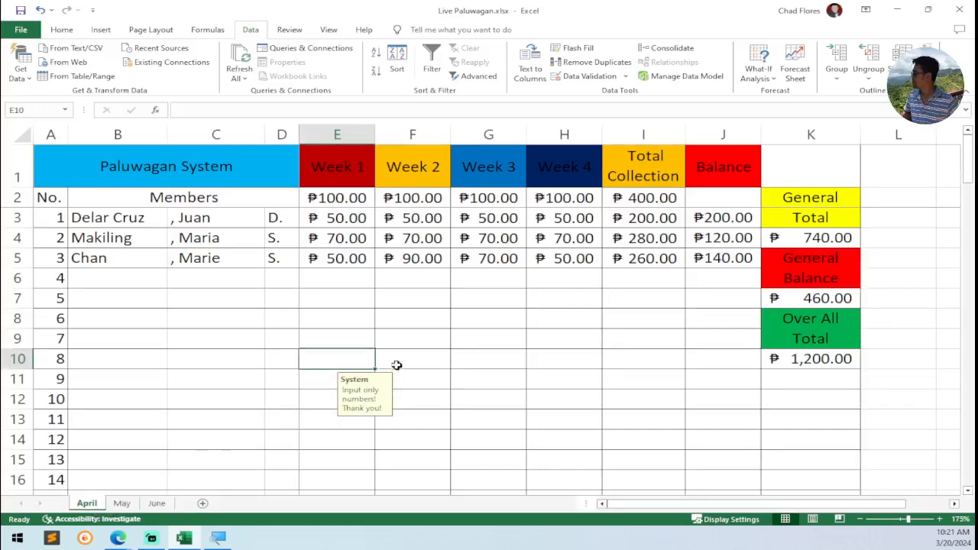
type("s")
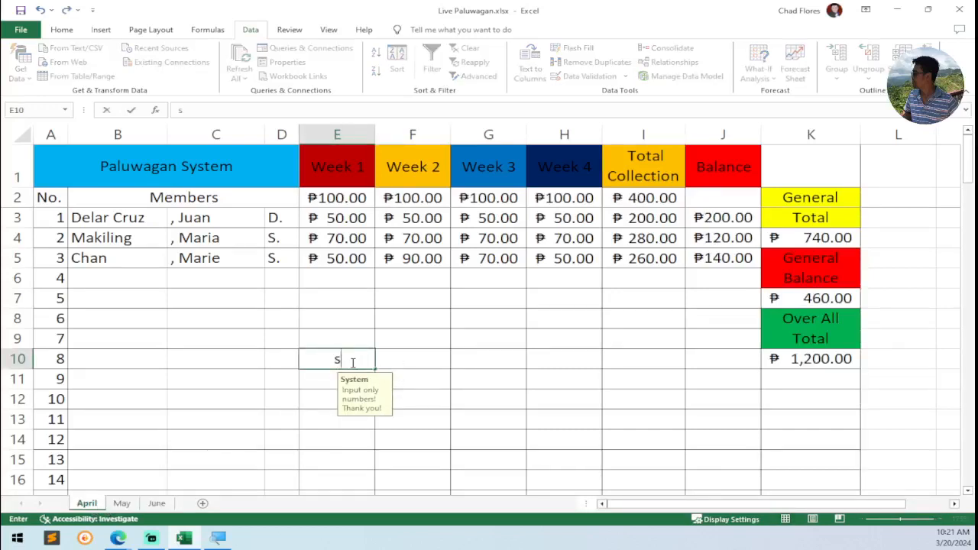
key("Return")
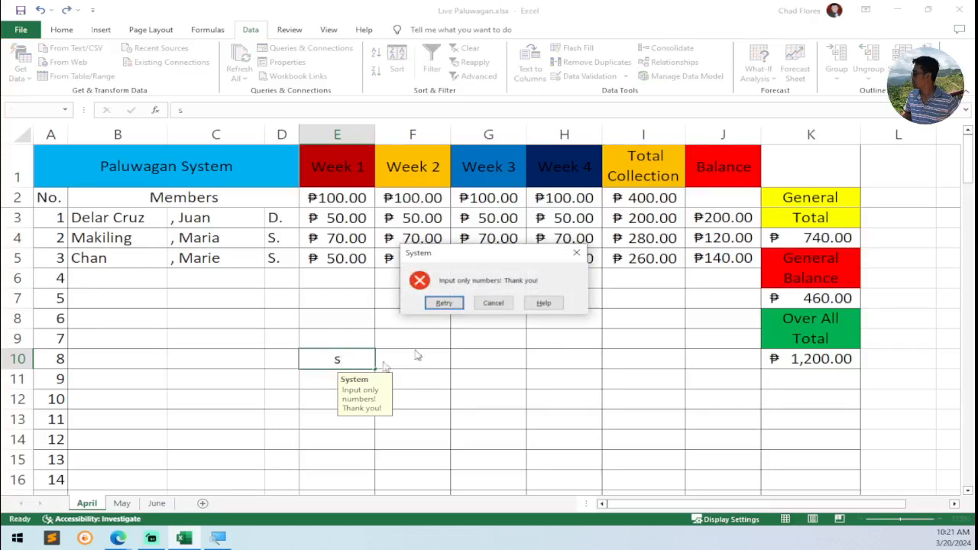
left_click(494, 304)
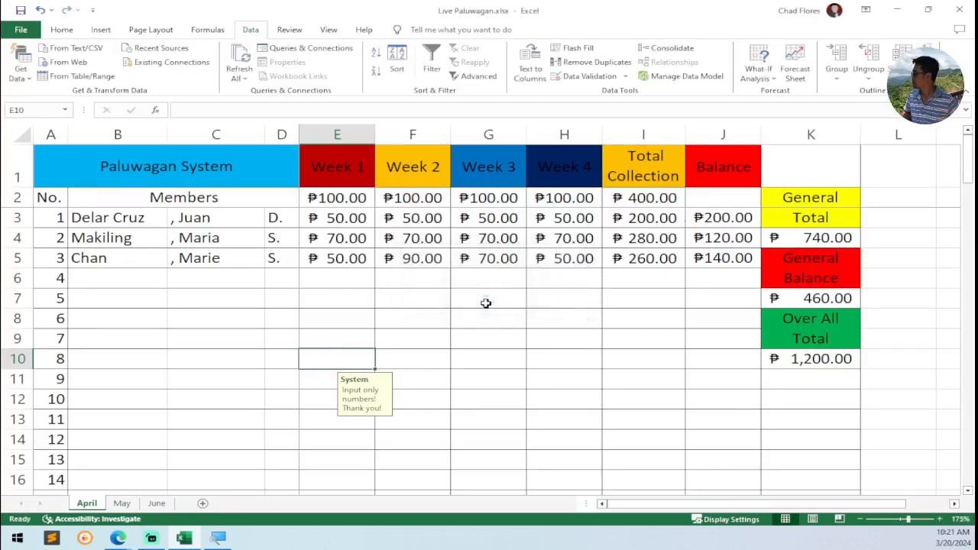
left_click(334, 335)
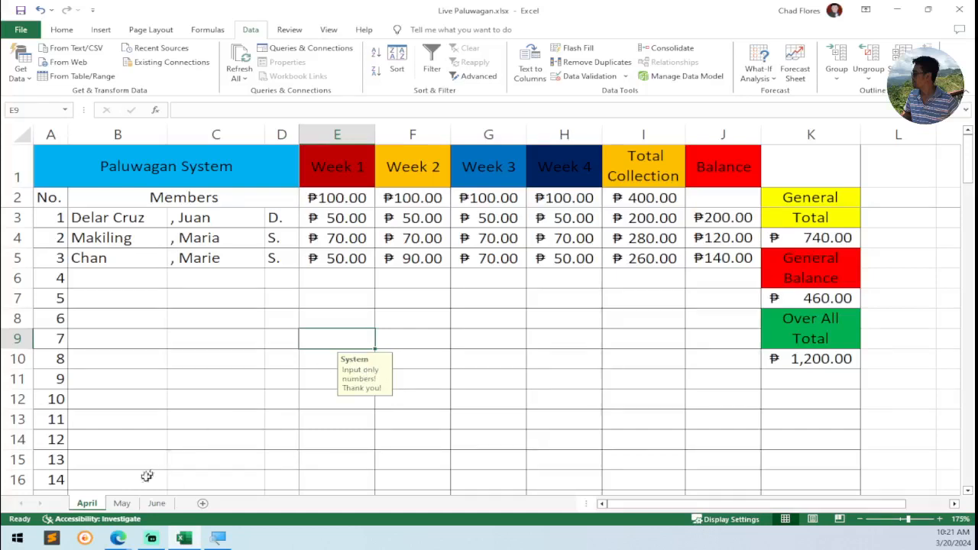
On the June sheet, select the Week 1 to Week 4 cells of all members, E3:H102
left_click(122, 504)
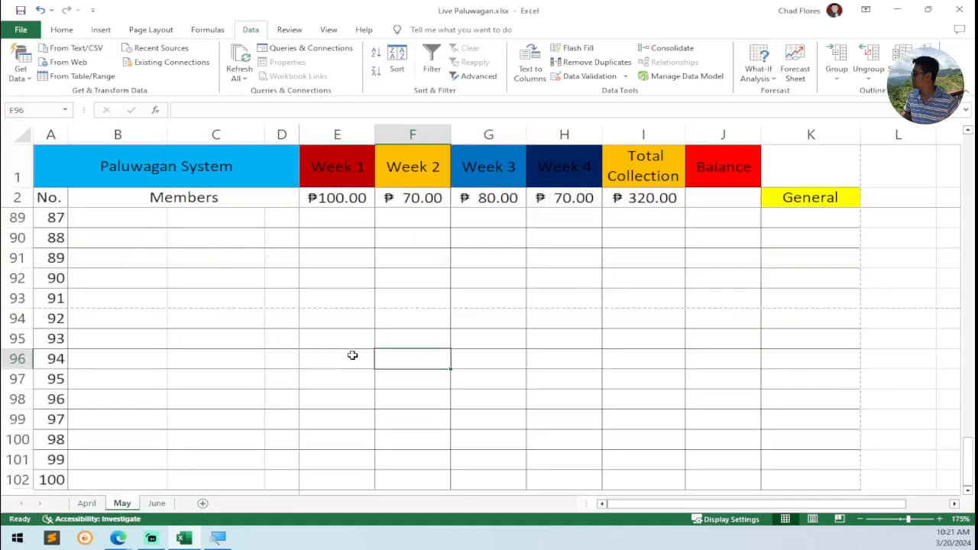
left_click(157, 503)
left_click_drag(336, 221, 579, 222)
key("ctrl+shift+Down")
key("ctrl+shift+Down")
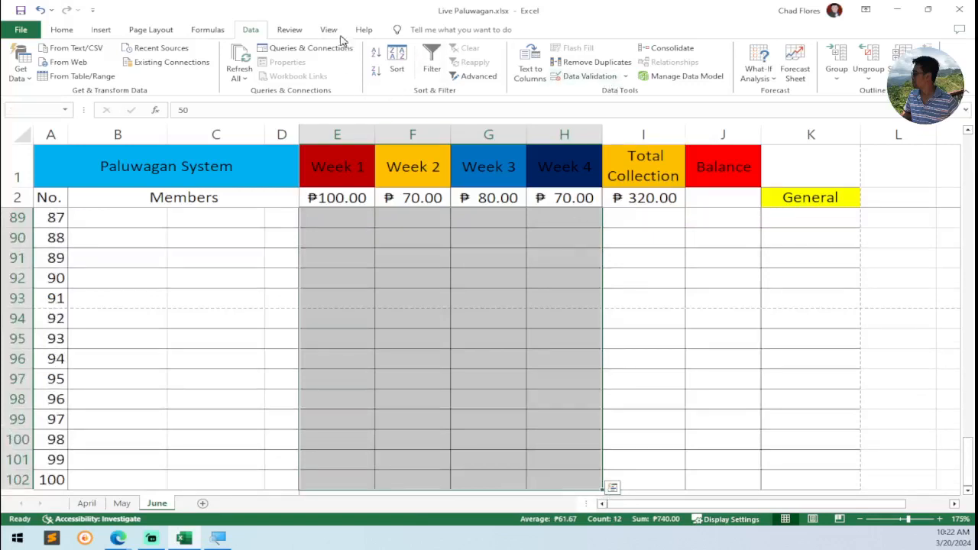
In the selected cells' data validation, set a Stop error alert titled System with the message "Input only numbers! Thank you!"
left_click(620, 79)
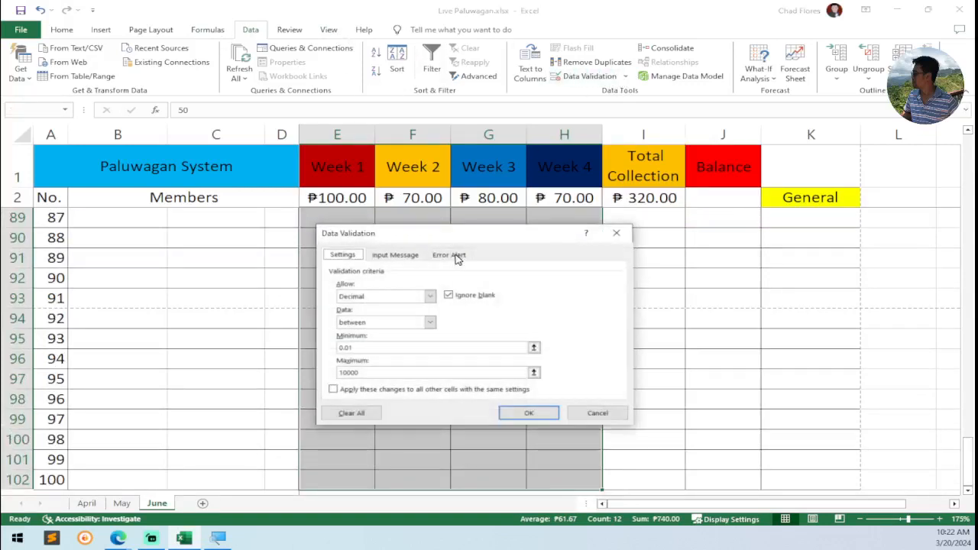
left_click(399, 260)
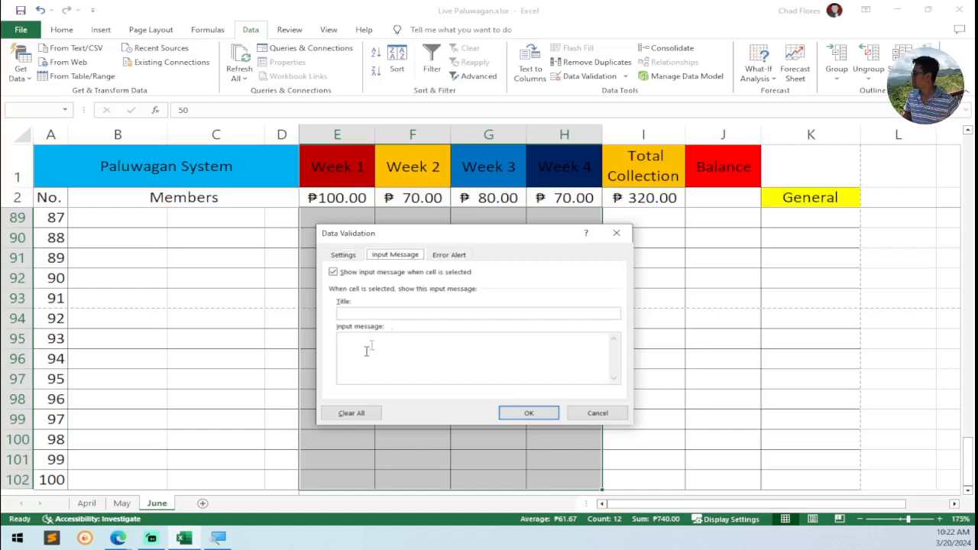
left_click(392, 314)
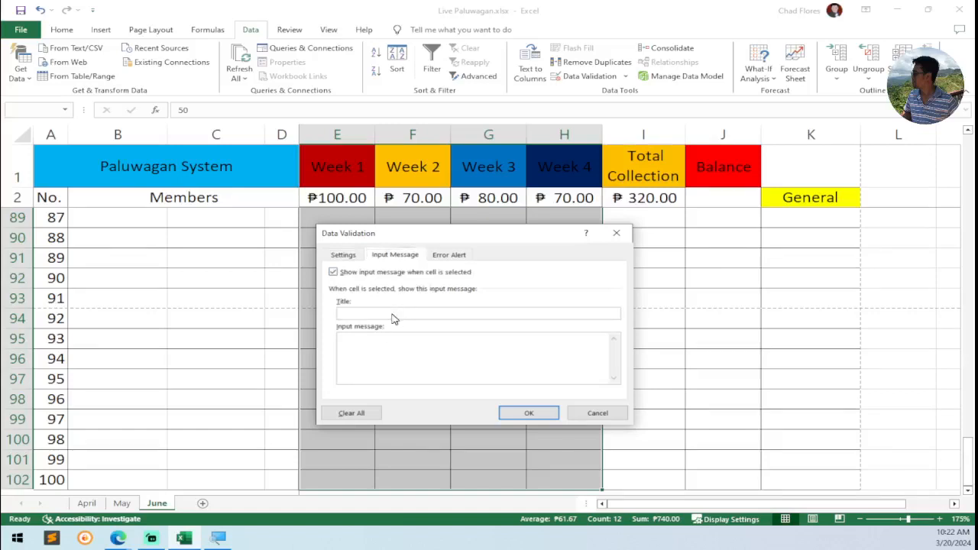
left_click(452, 255)
left_click(492, 312)
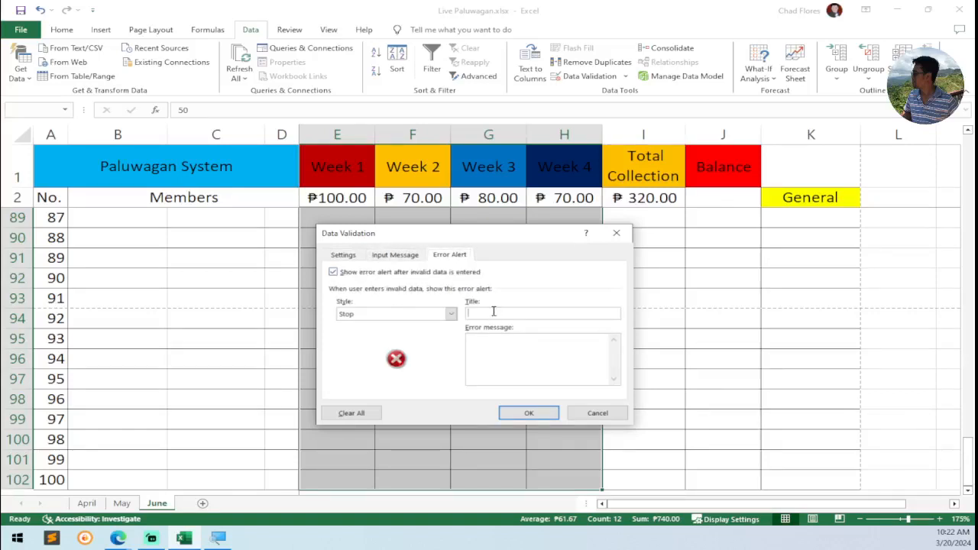
left_click(526, 350)
type("Input only numbers! Thank you!")
Leave the validation's input message blank and apply the error alert settings to the selected June cells
left_click(393, 256)
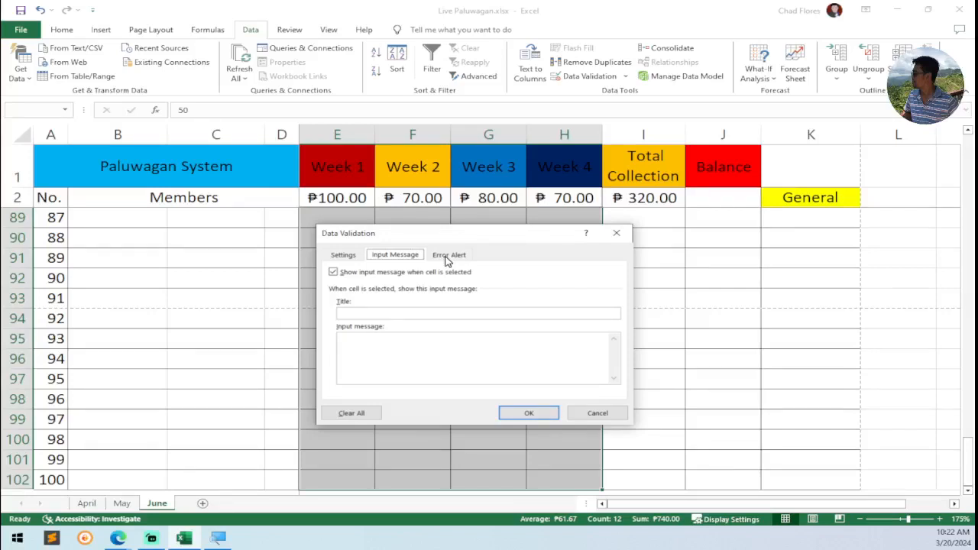
left_click(409, 314)
key("BackSpace")
left_click(449, 255)
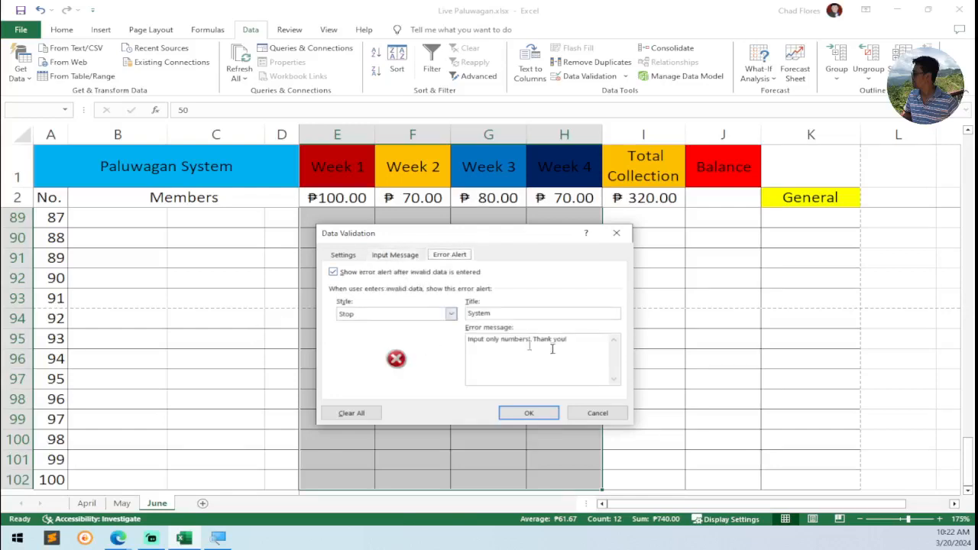
left_click(547, 412)
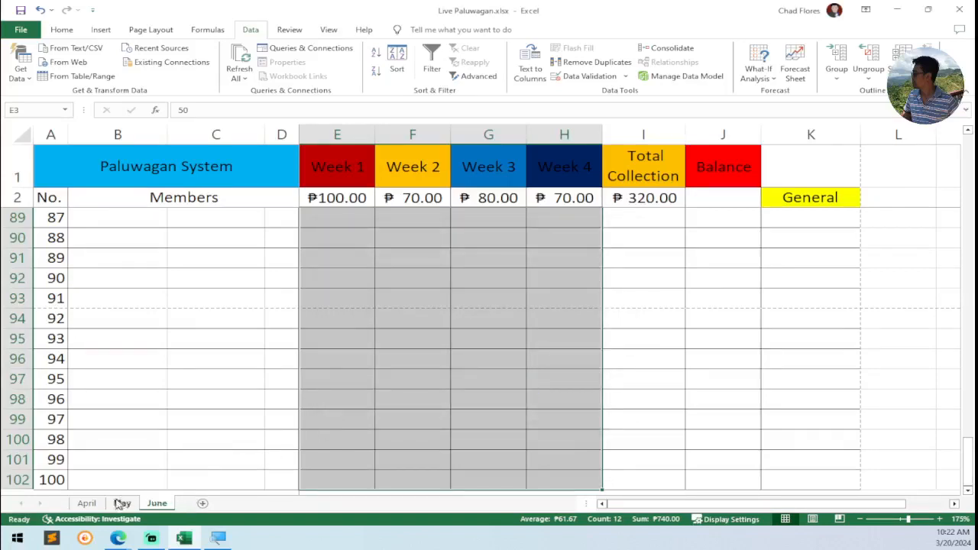
Look through the April and May sheets and return to the first member rows of the June sheet
left_click(86, 503)
left_click(122, 503)
left_click(157, 502)
scroll(426, 399, "up", 13)
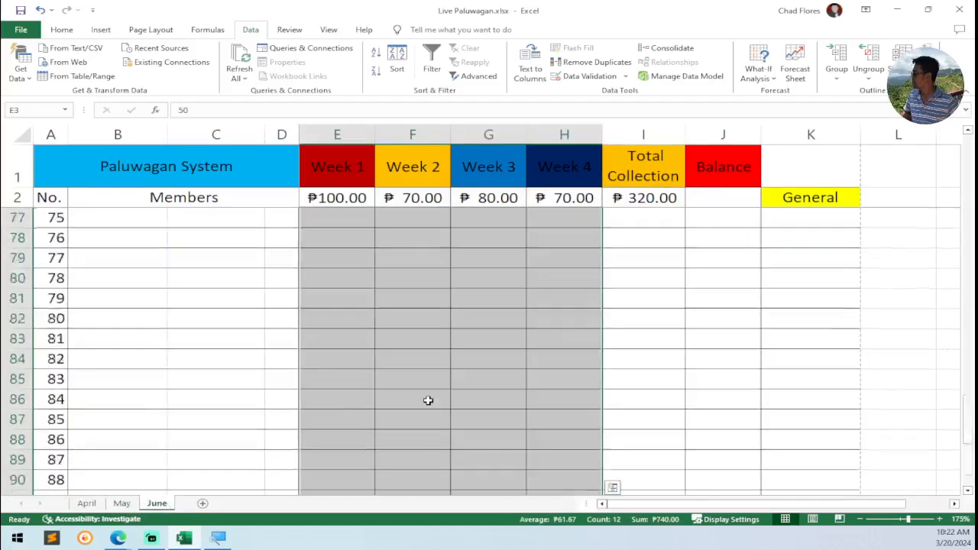
scroll(441, 445, "up", 16)
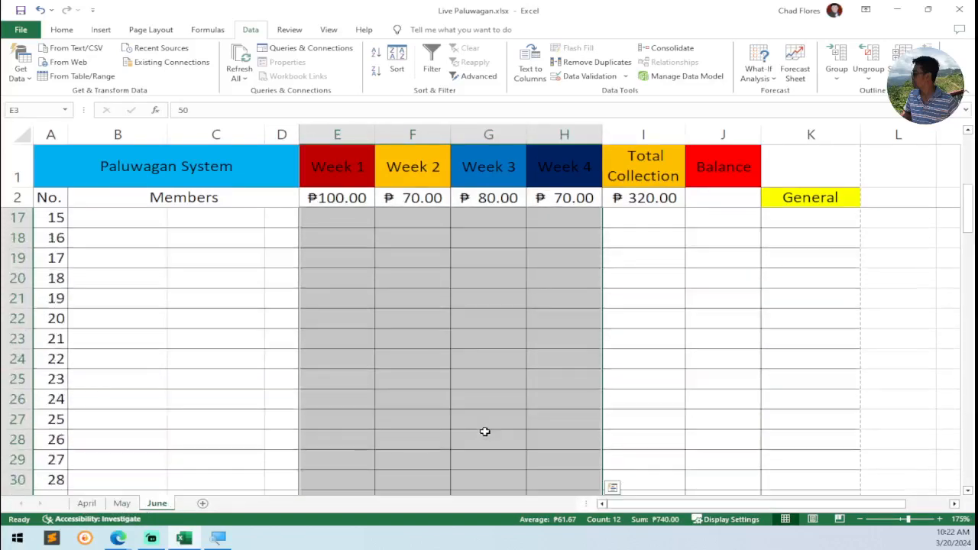
left_click(203, 504)
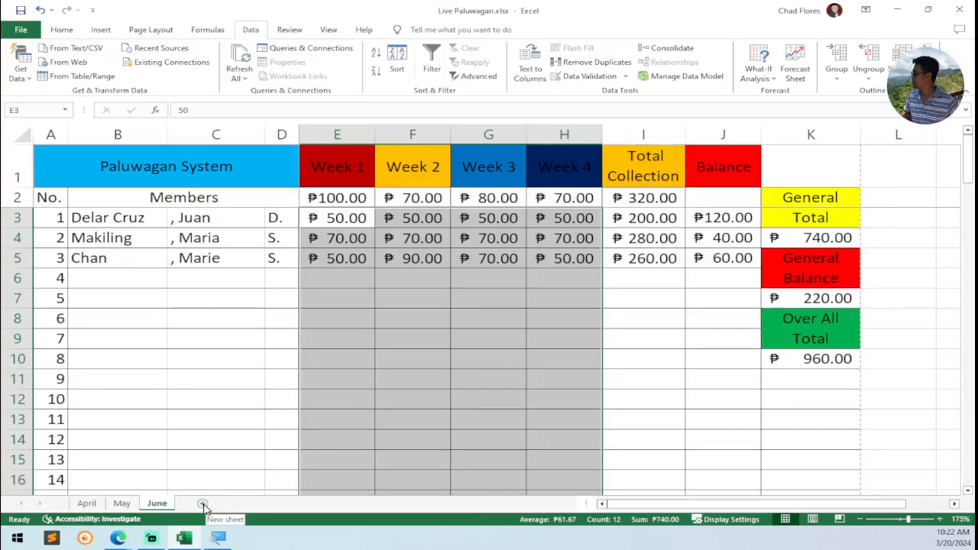
left_click(203, 505)
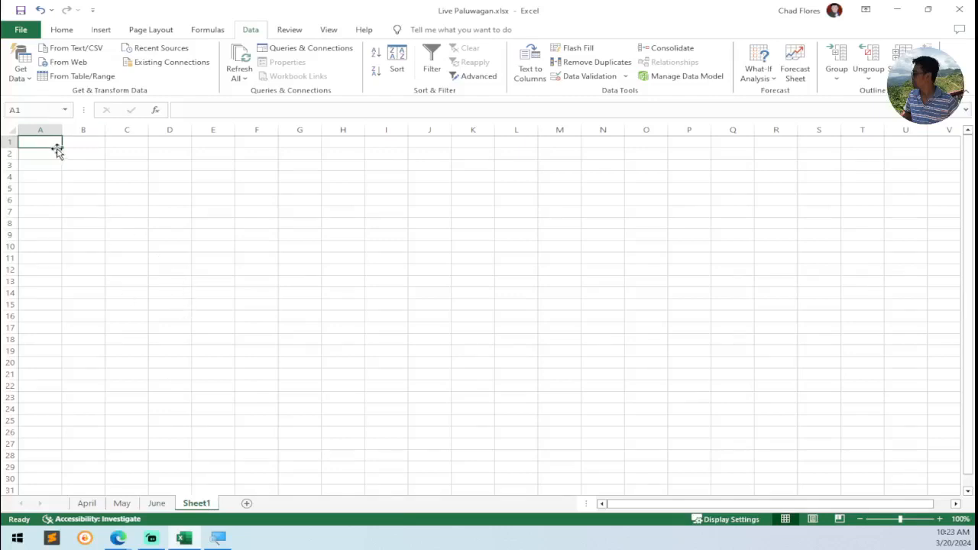
left_click(156, 504)
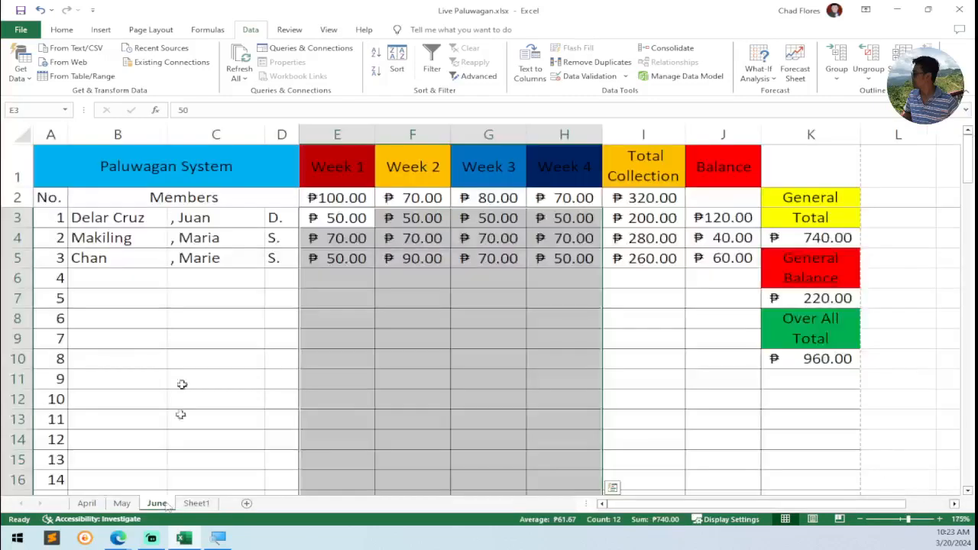
left_click(195, 503)
right_click(197, 503)
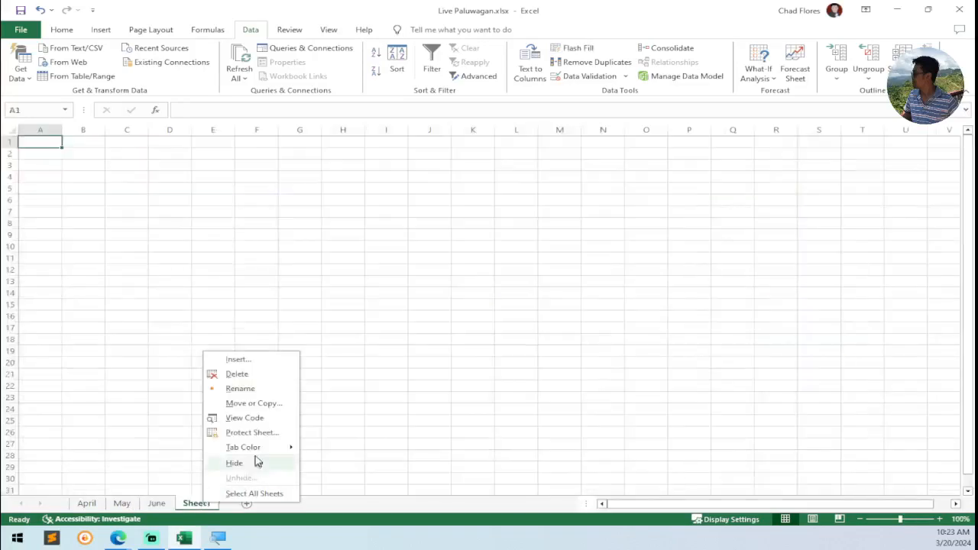
left_click(244, 373)
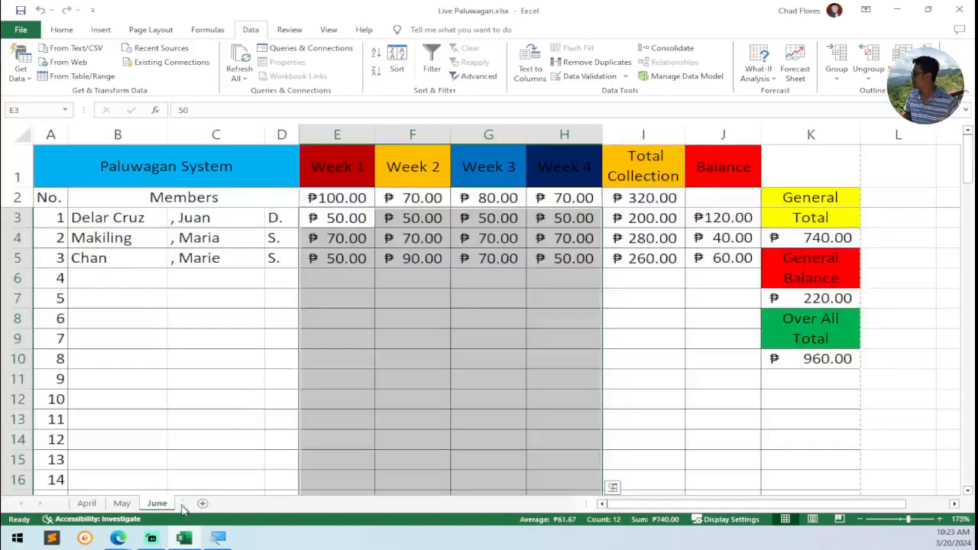
Create a copy of the June sheet in the same workbook, placed before June
right_click(158, 503)
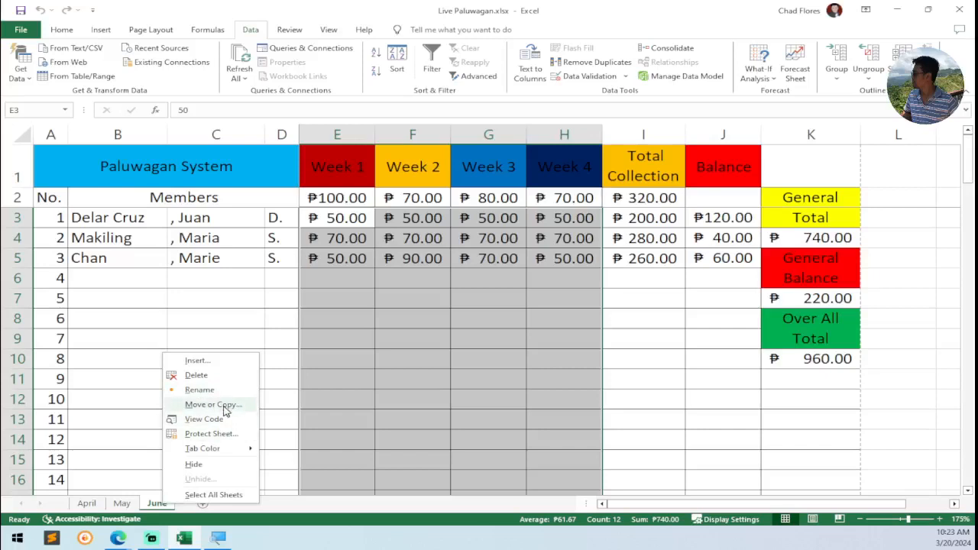
left_click(213, 404)
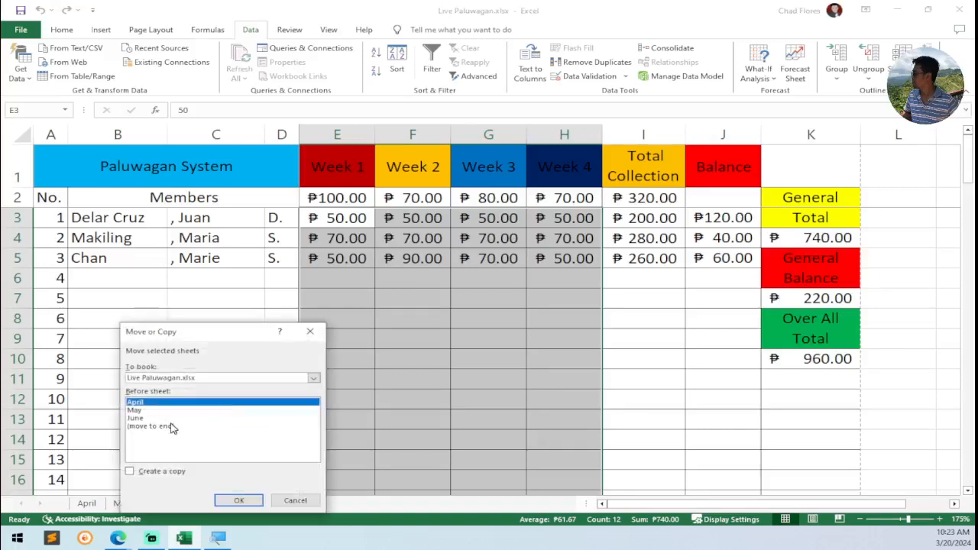
left_click(160, 420)
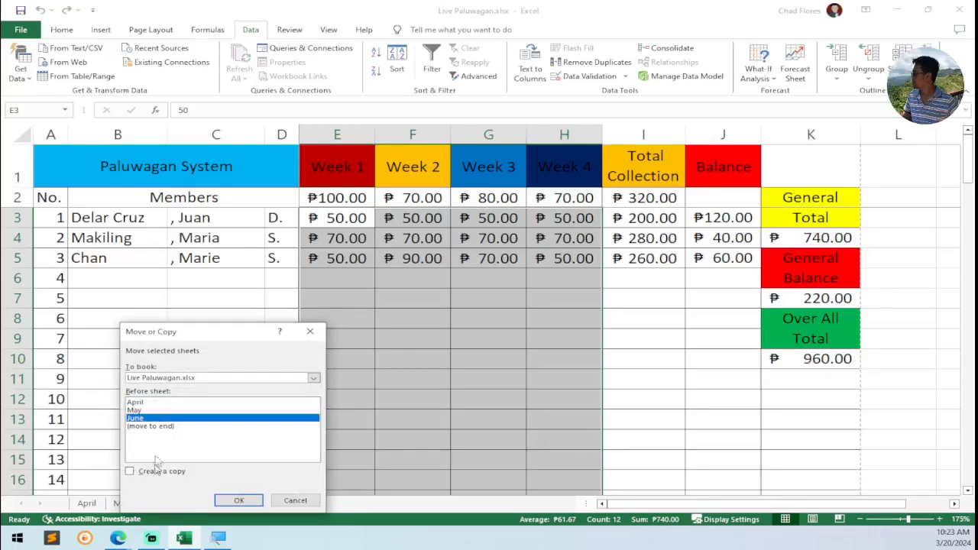
left_click(238, 500)
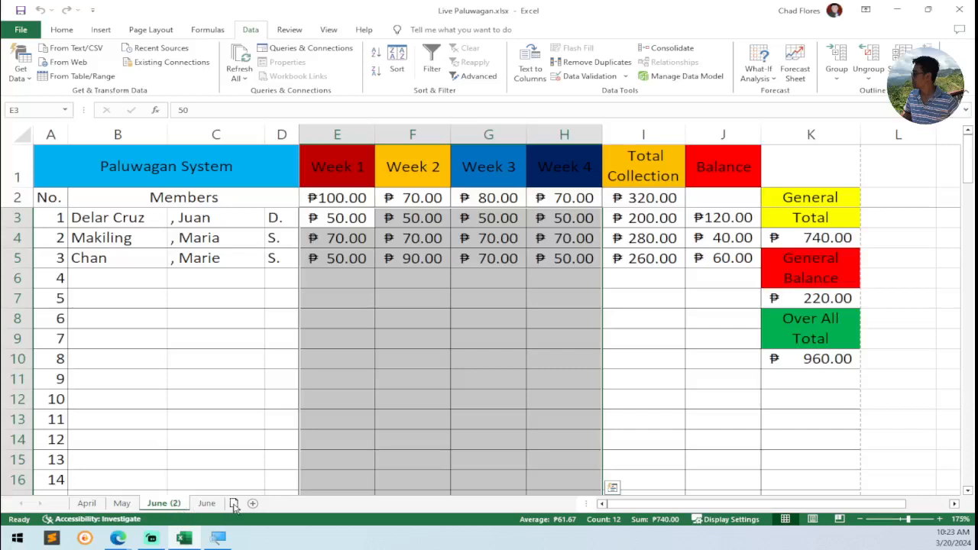
Move the copied June sheet to the end of the sheet order and rename it Summary
left_click_drag(234, 505, 223, 507)
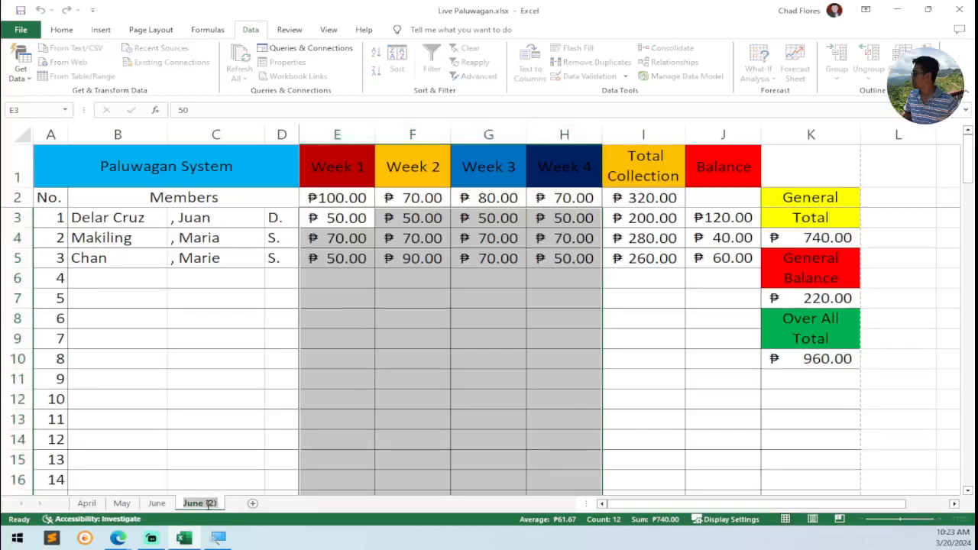
double_click(208, 504)
type("Summary")
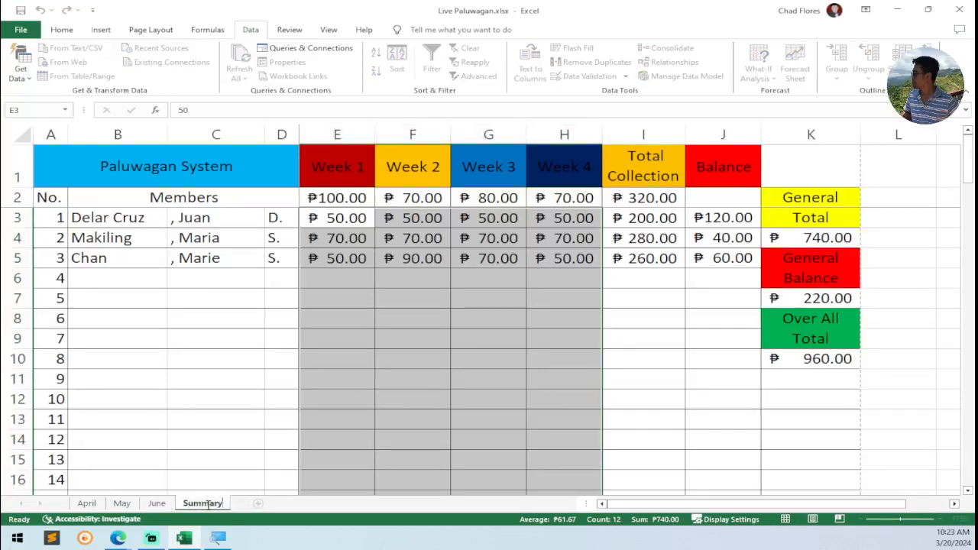
Confirm the Summary sheet name and inspect the formula in cell B6 without changing it
key("Return")
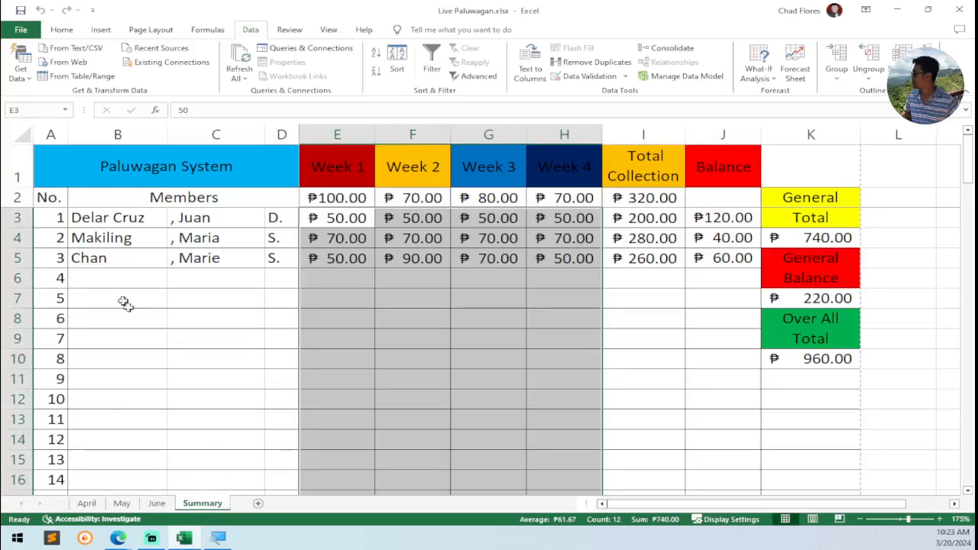
double_click(117, 281)
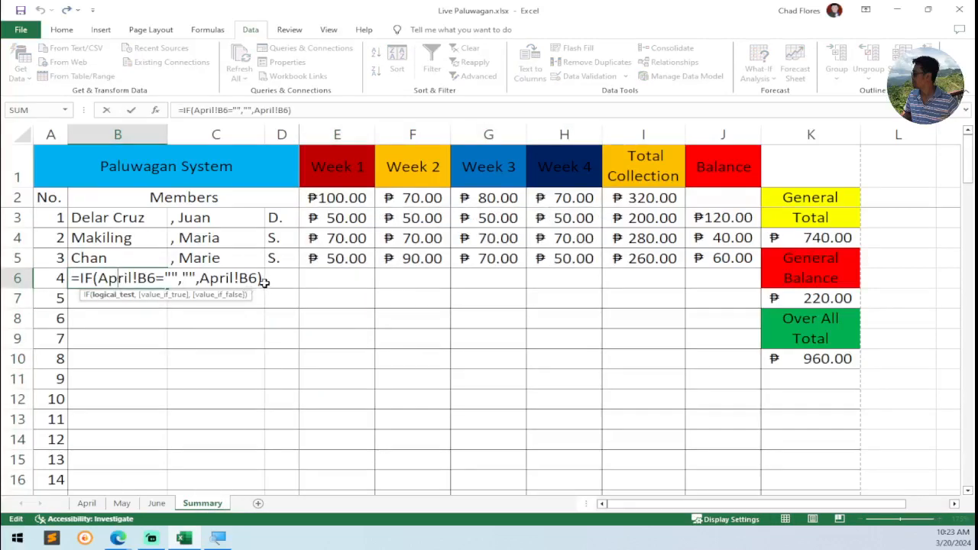
key("Escape")
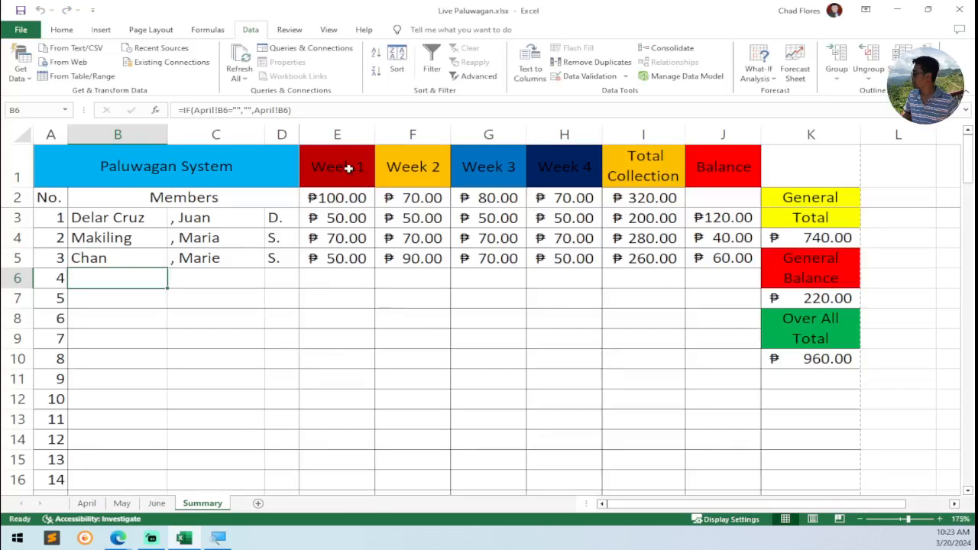
Delete the Week 4 column from the Summary sheet
left_click_drag(350, 167, 615, 150)
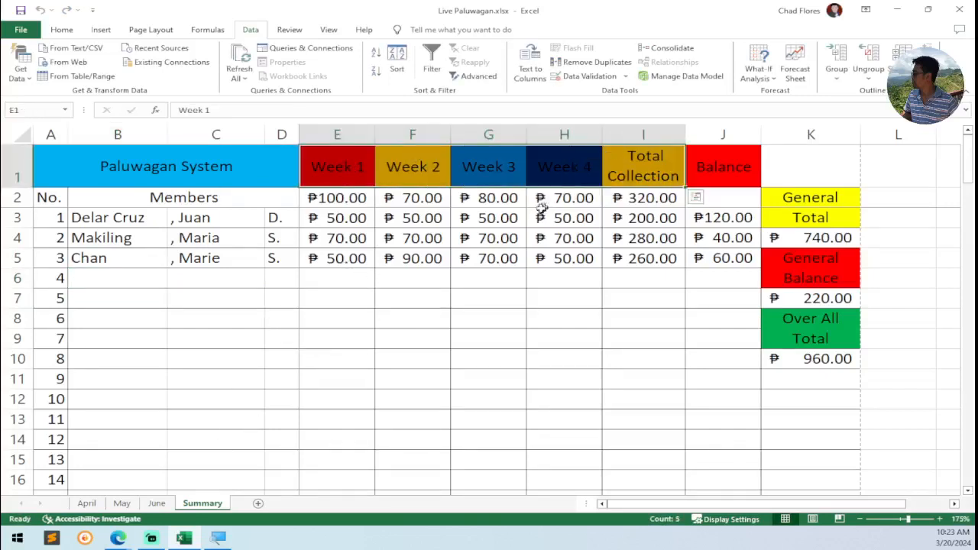
left_click(344, 167)
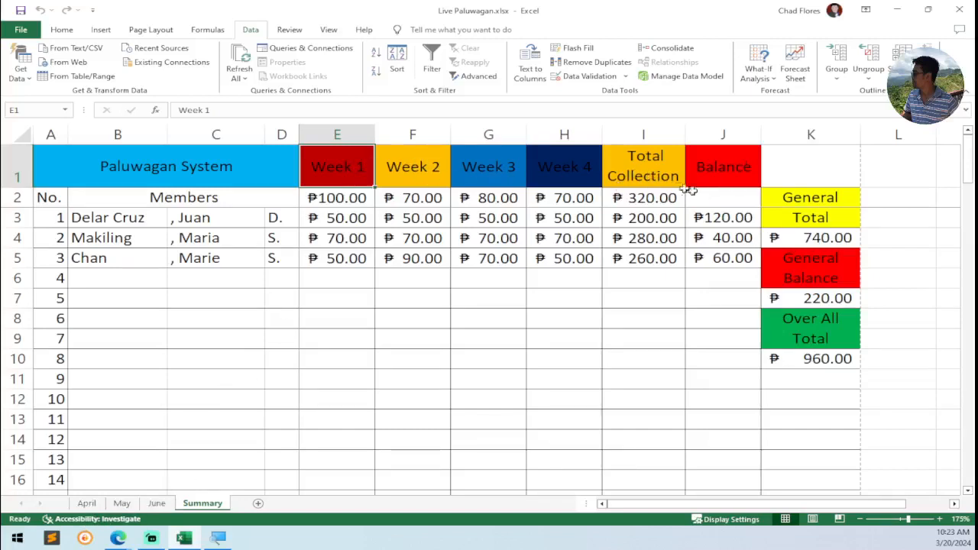
left_click(564, 134)
right_click(567, 130)
left_click(602, 247)
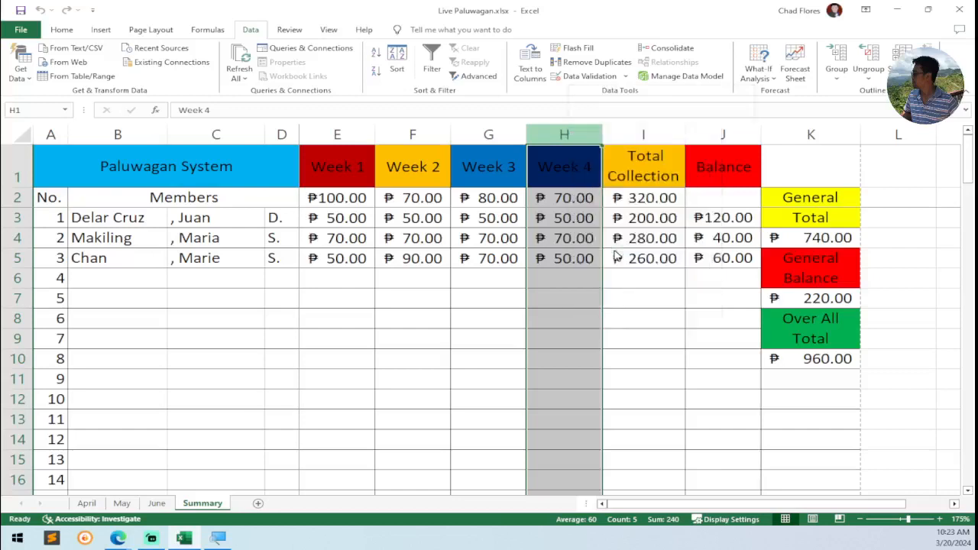
Rename the Week 1, Week 2 and Week 3 headers on the Summary sheet to April, May and June
left_click(346, 168)
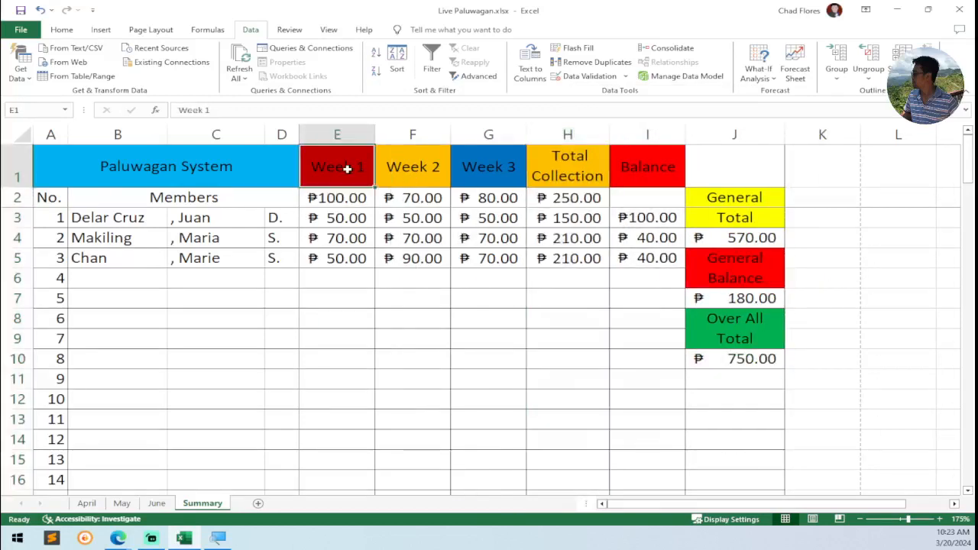
type("April")
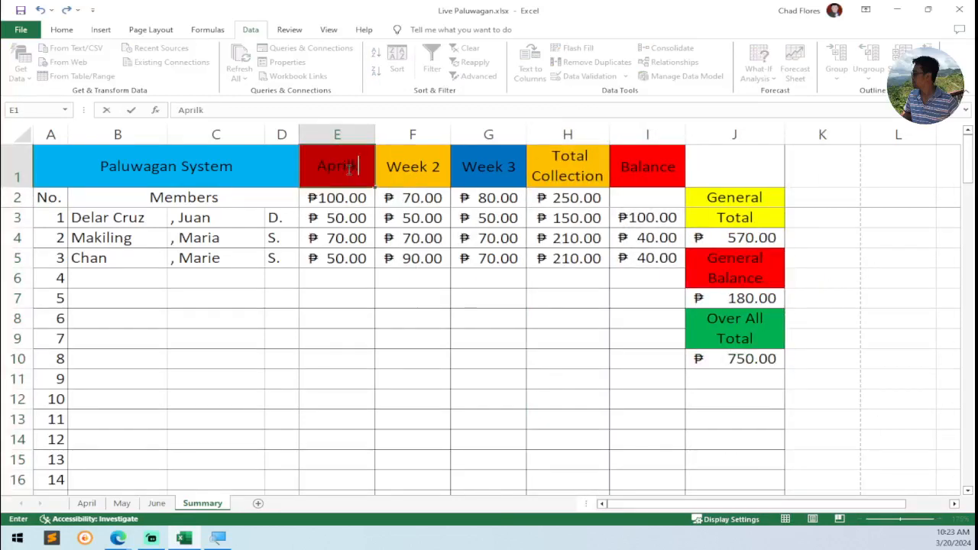
key("Return")
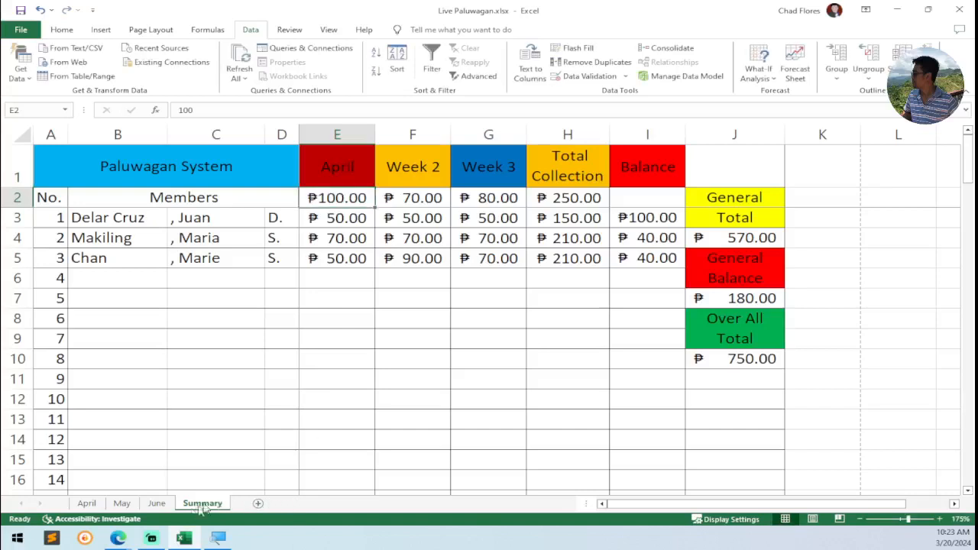
left_click(403, 176)
type("May")
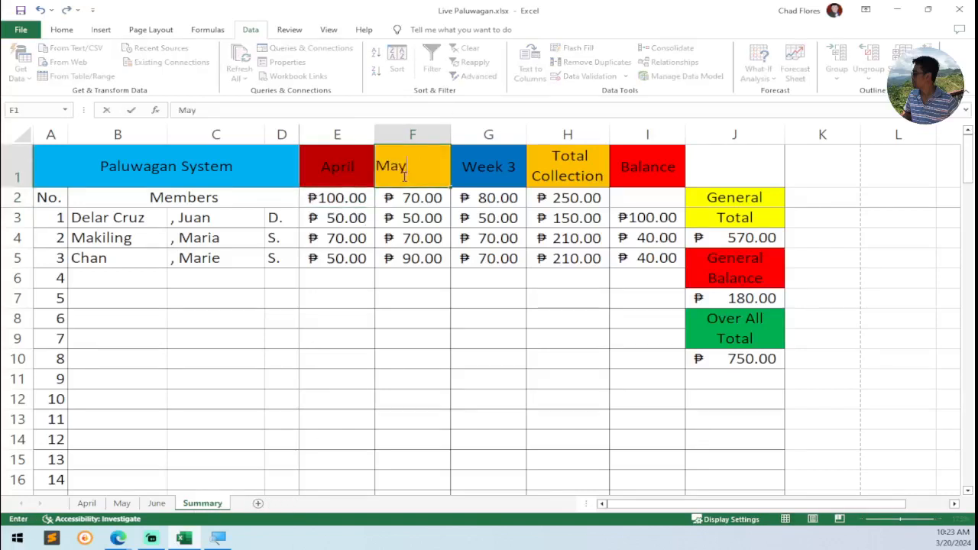
key("Tab")
key("Delete")
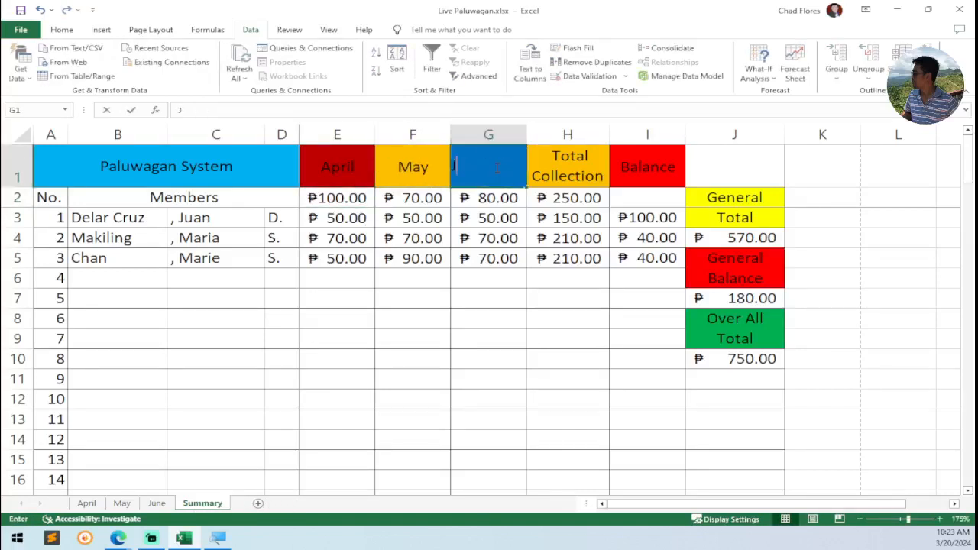
type("June")
key("Return")
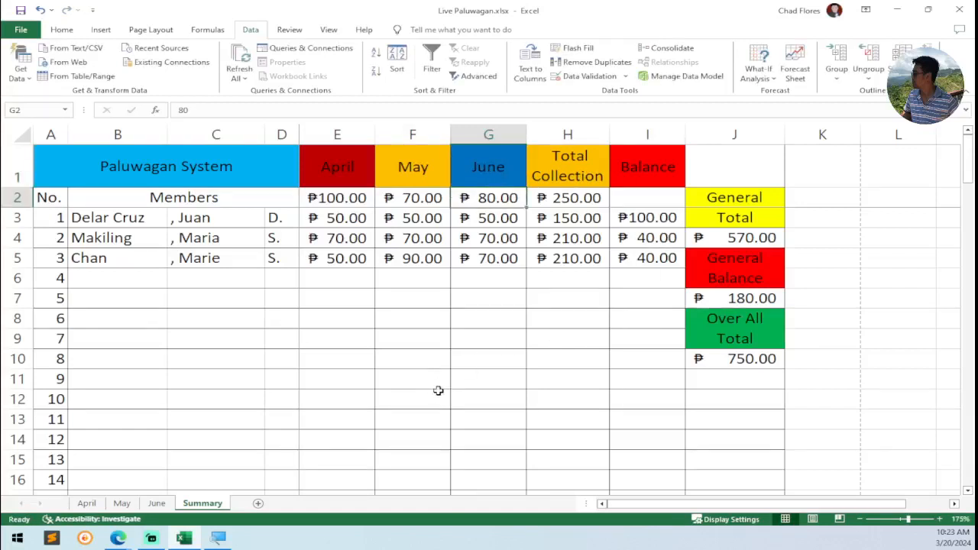
Clear the copied amounts in E3:H5 and the required amounts in E2:H2 of the Summary sheet
left_click(327, 197)
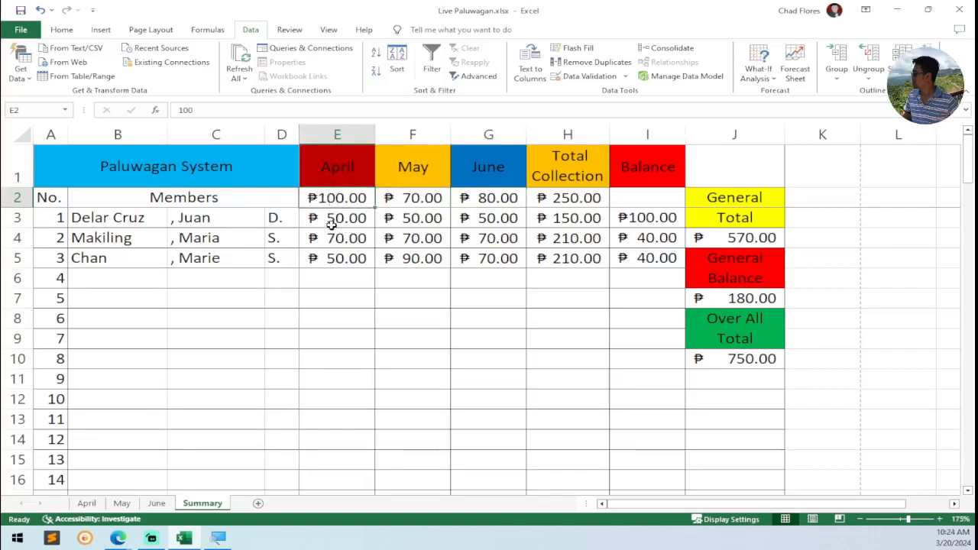
left_click_drag(330, 223, 579, 263)
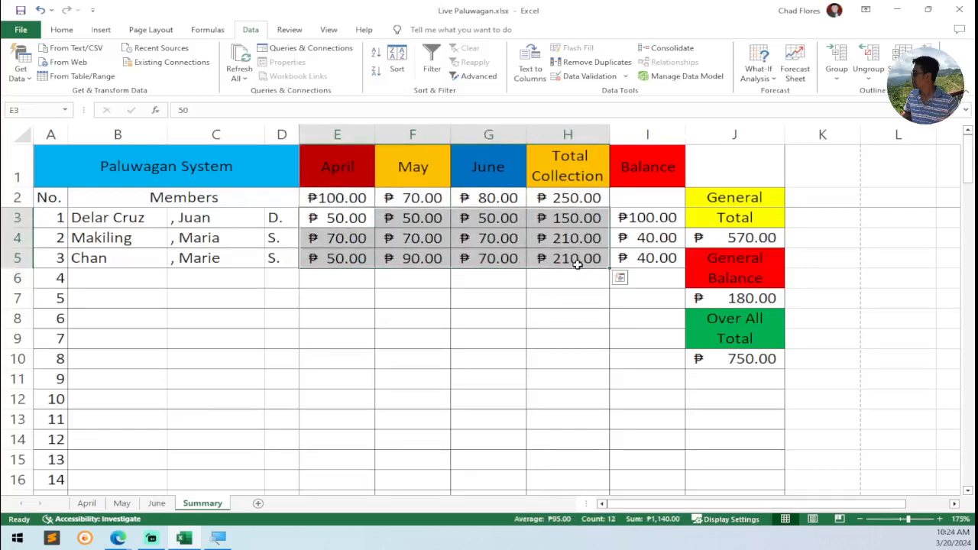
key("Delete")
left_click_drag(323, 197, 552, 201)
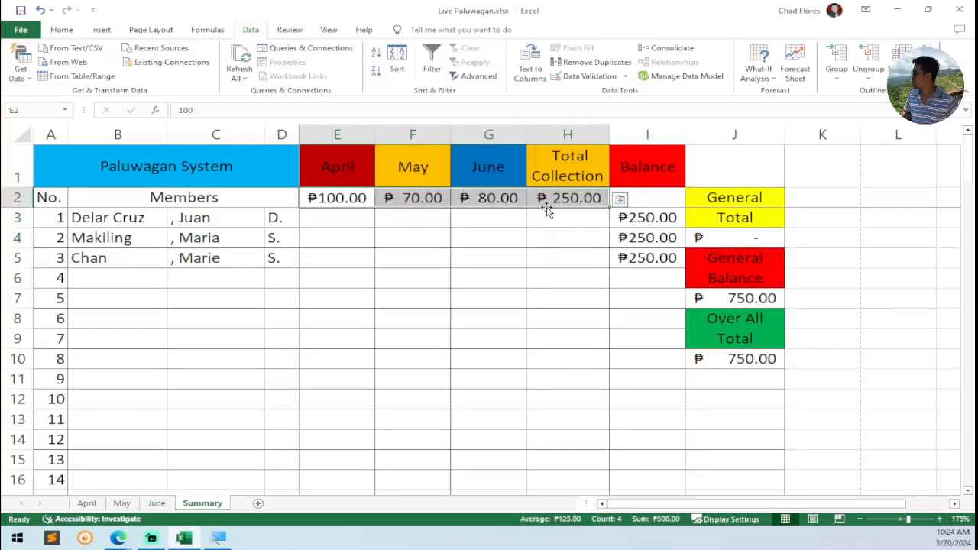
key("Delete")
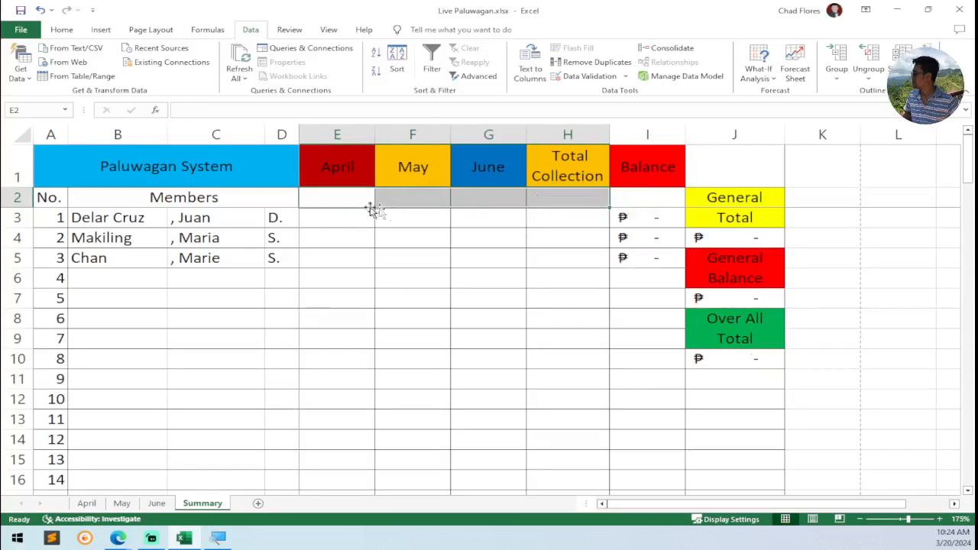
Link Summary cell E3 to the first member's total collection on the April sheet with the formula =April!I3
left_click(87, 503)
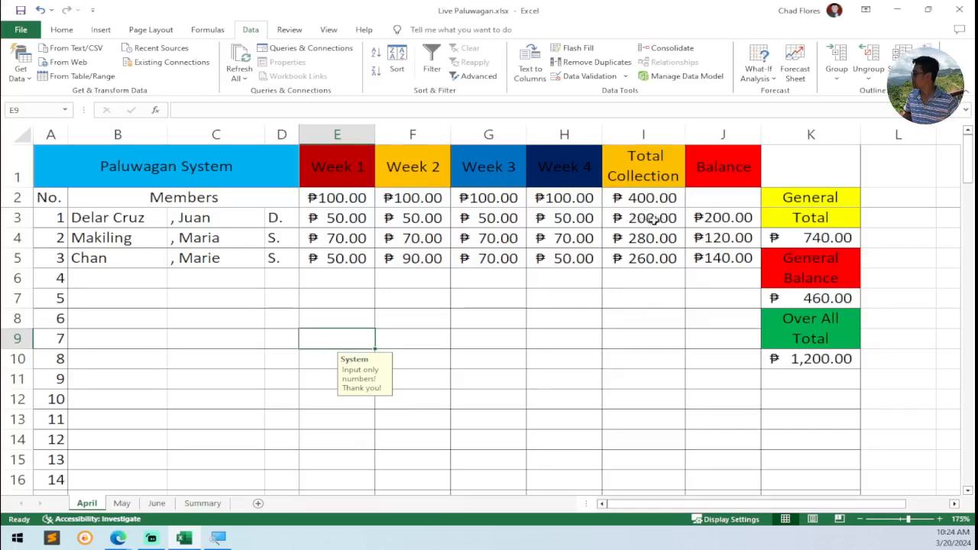
left_click(205, 503)
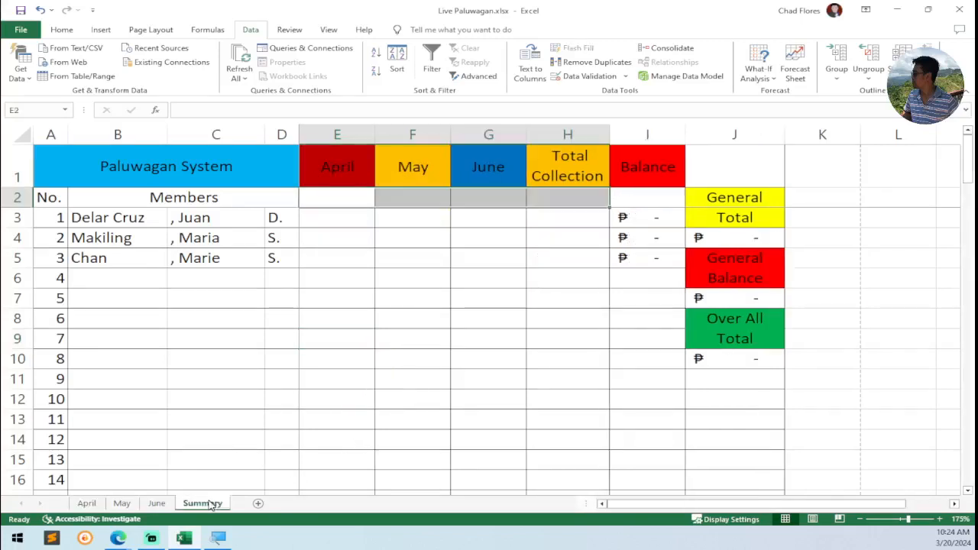
left_click(339, 219)
type("=")
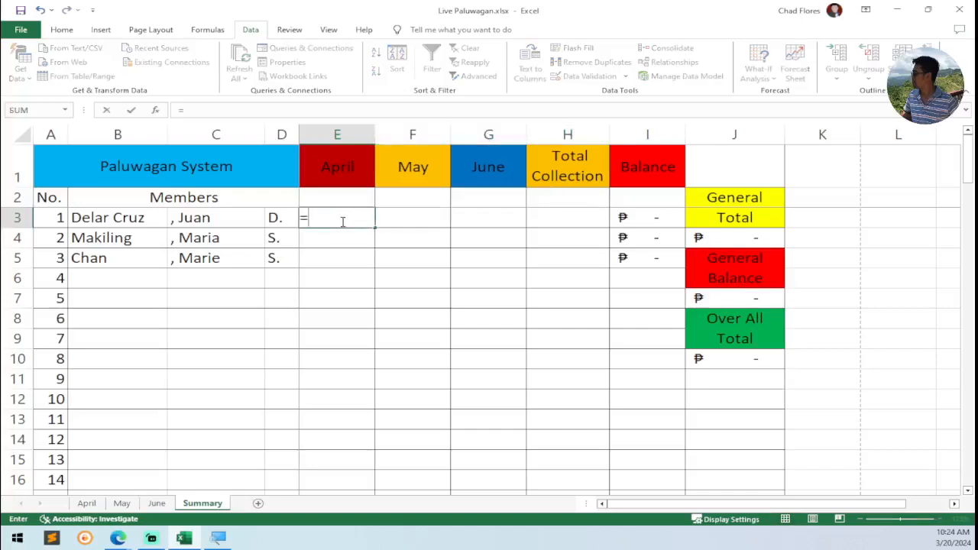
left_click(88, 504)
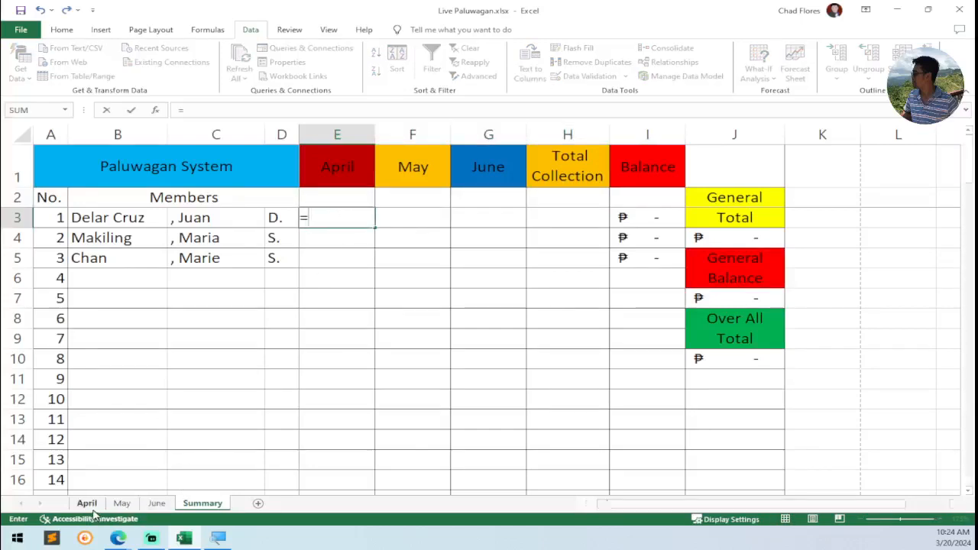
left_click(220, 504)
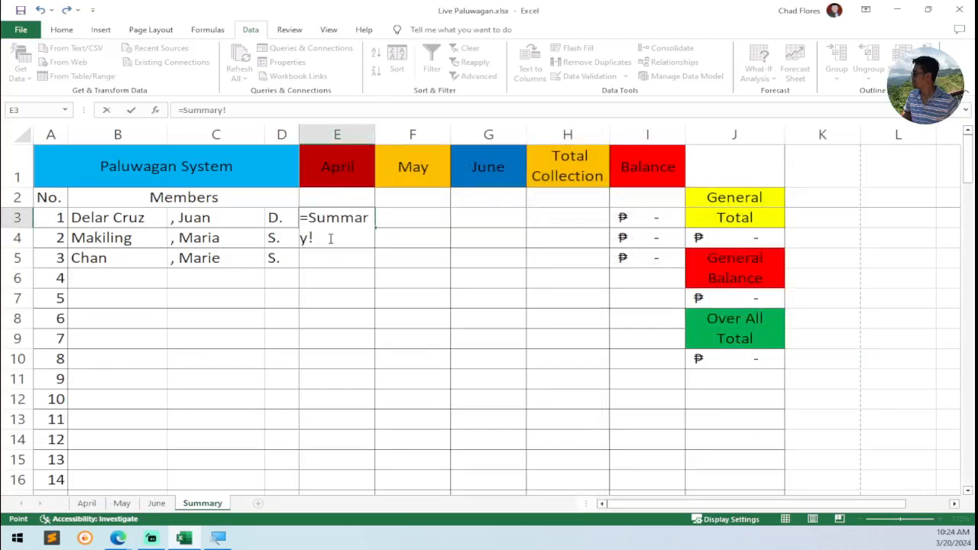
left_click(88, 502)
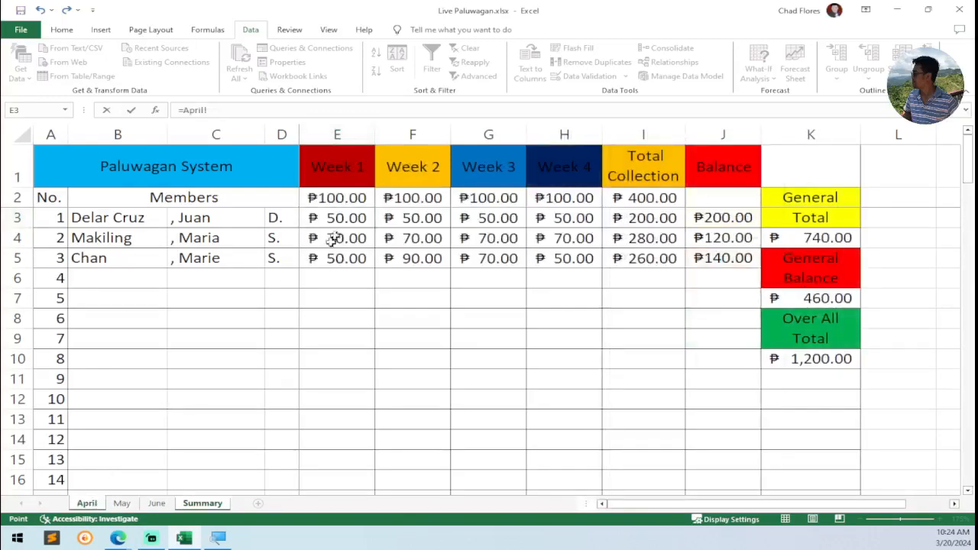
left_click(643, 220)
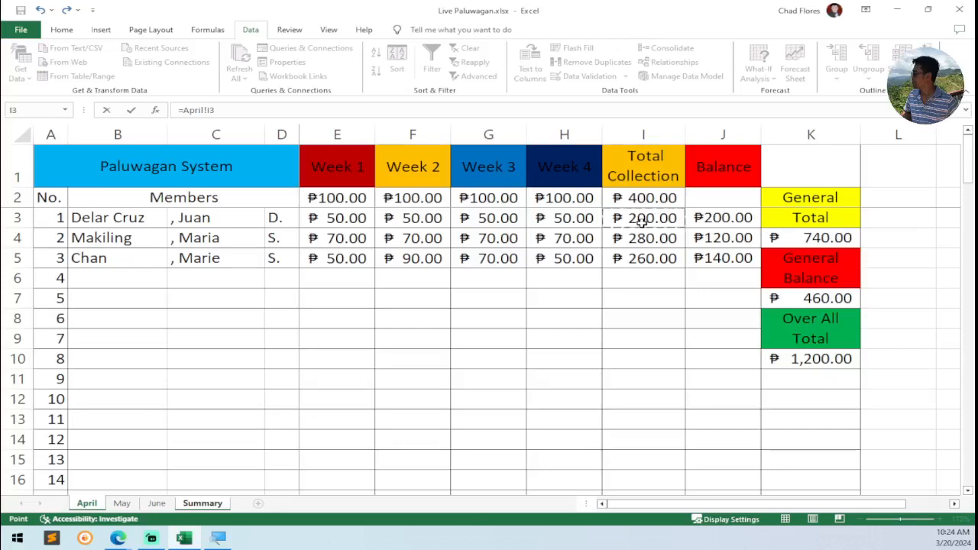
key("Return")
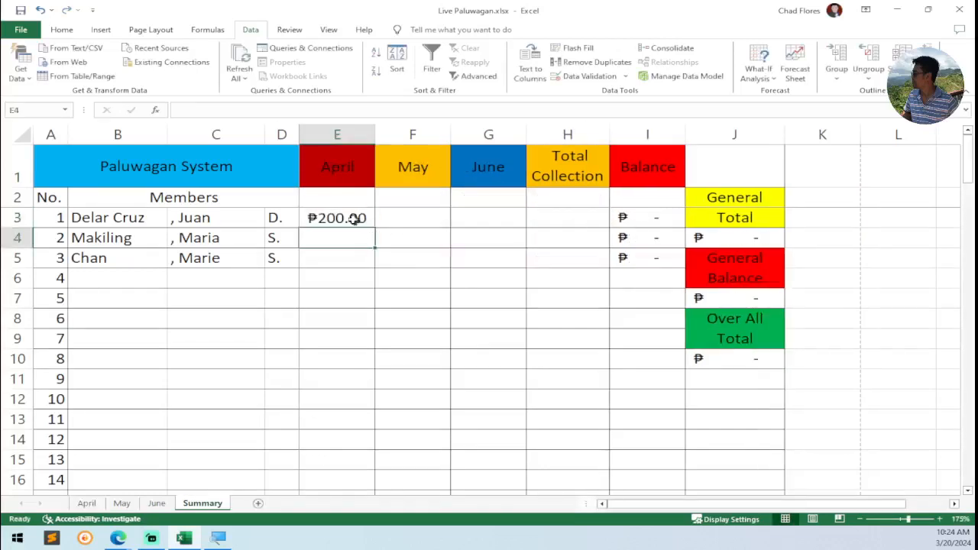
Fill the E3 formula down the Summary sheet's April column for all member rows and check the filled cells
left_click(86, 502)
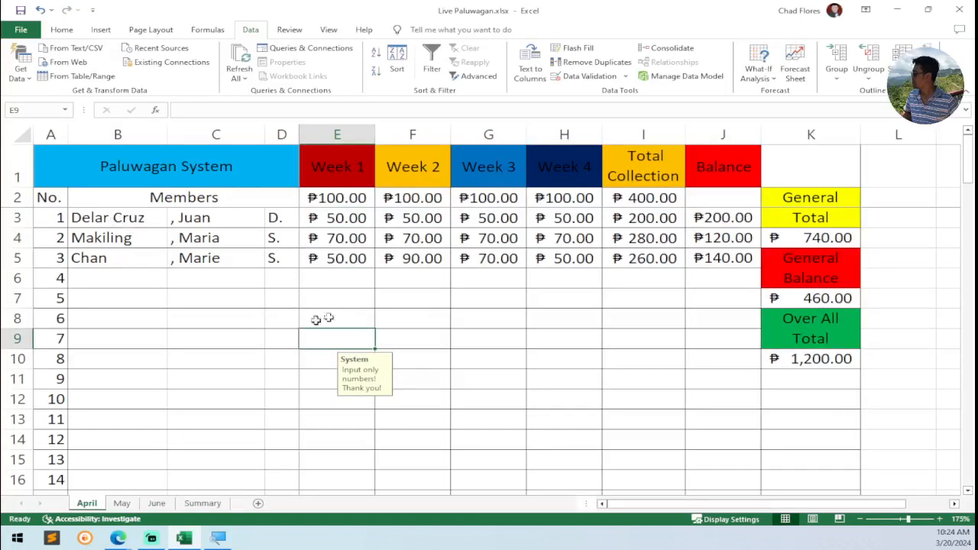
left_click(157, 503)
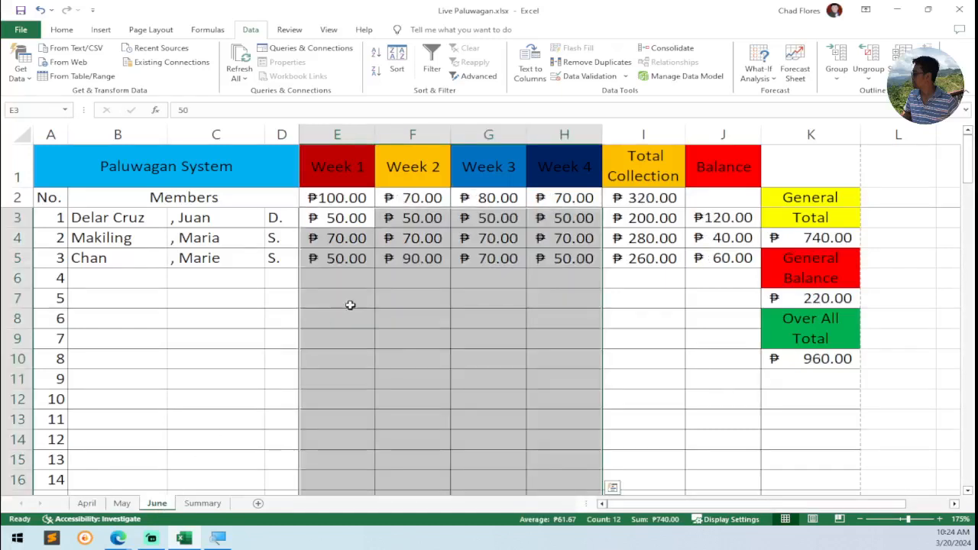
left_click(202, 502)
left_click(365, 221)
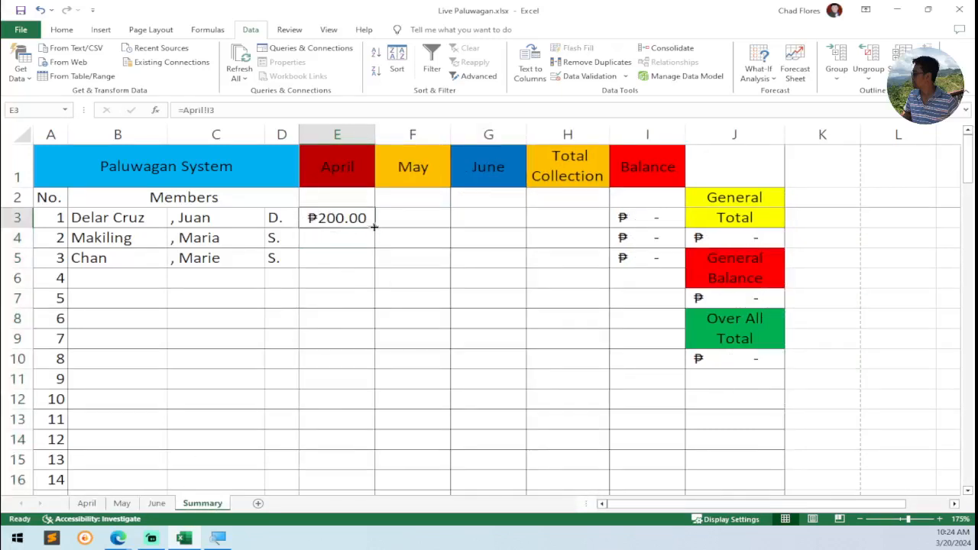
double_click(374, 228)
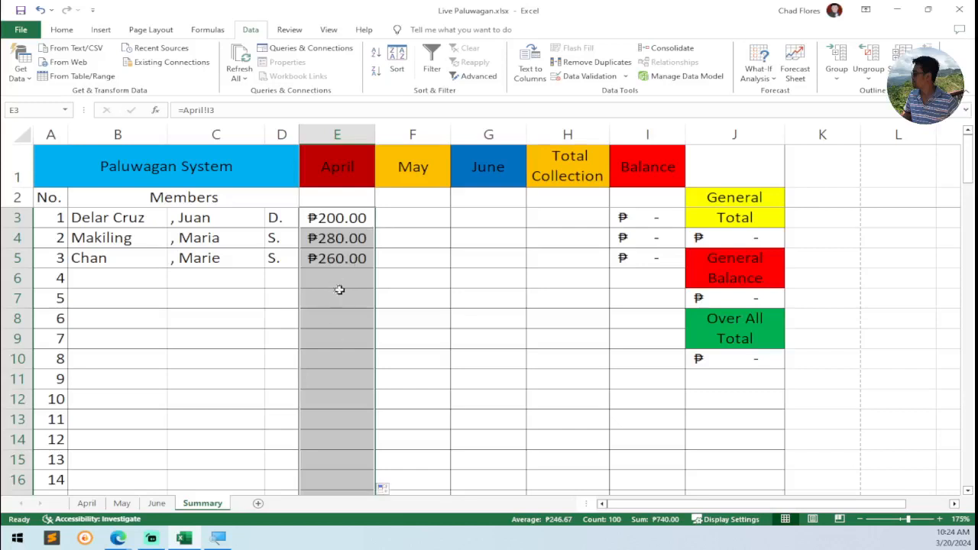
left_click(344, 356)
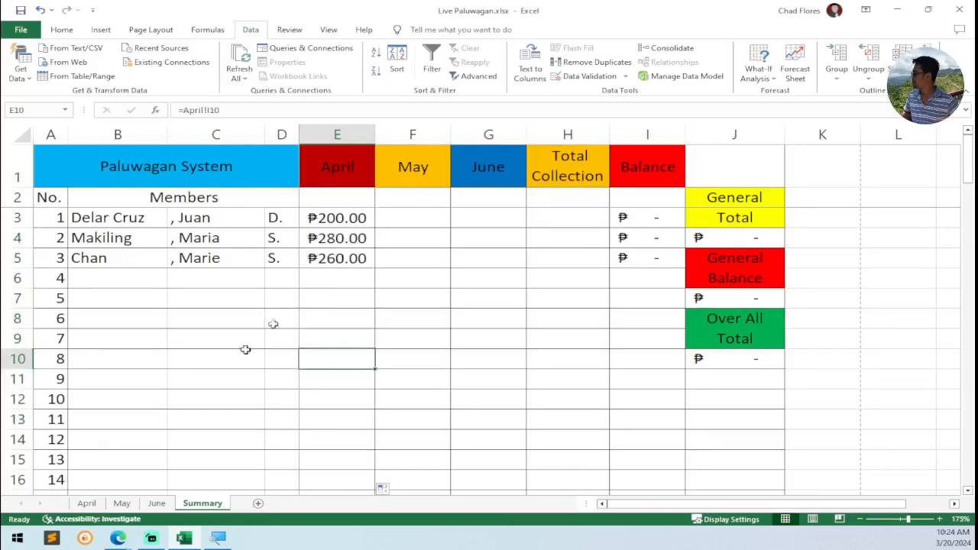
left_click(344, 301)
double_click(361, 218)
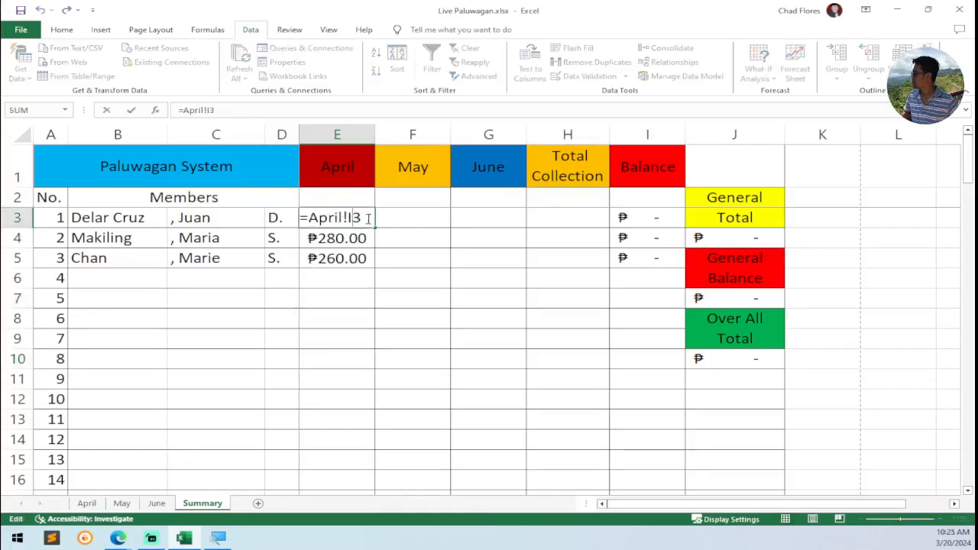
left_click_drag(368, 218, 303, 220)
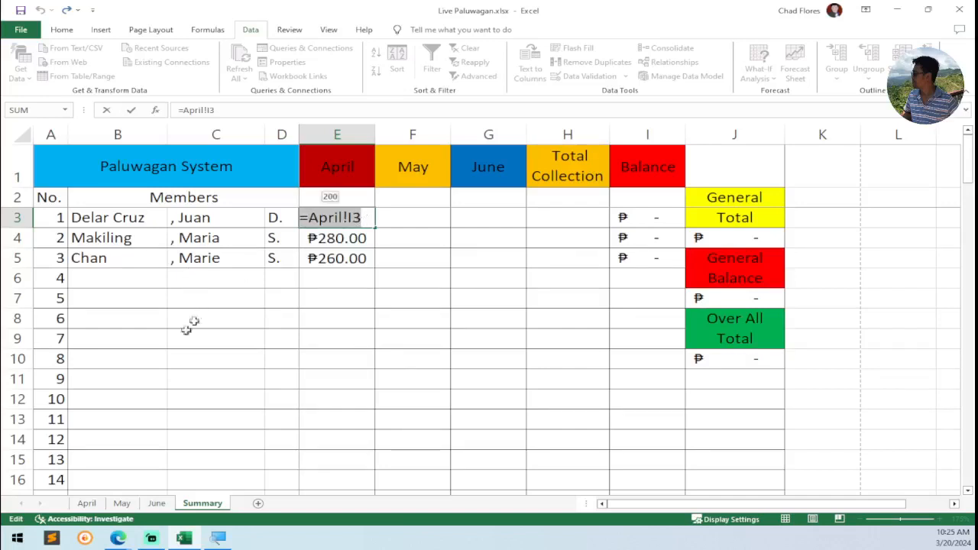
left_click(87, 507)
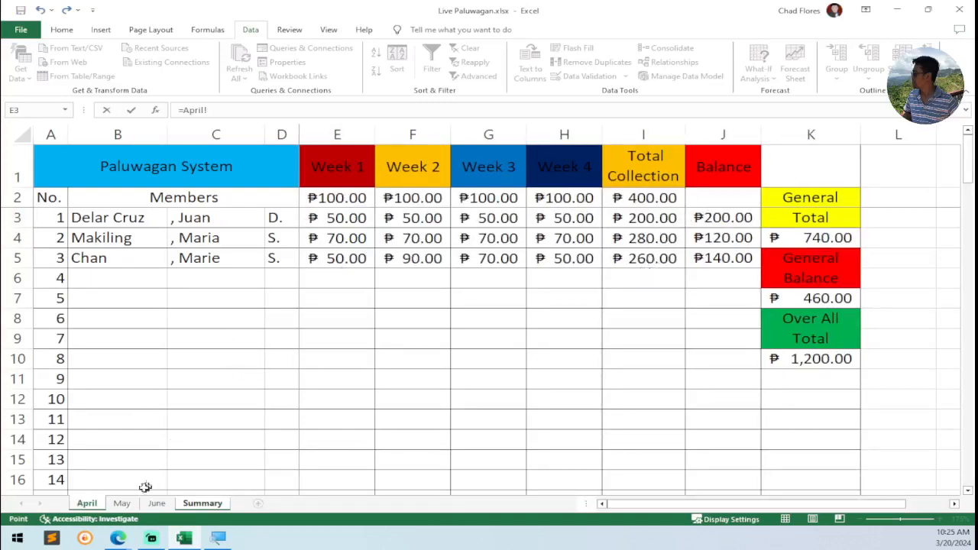
left_click(205, 506)
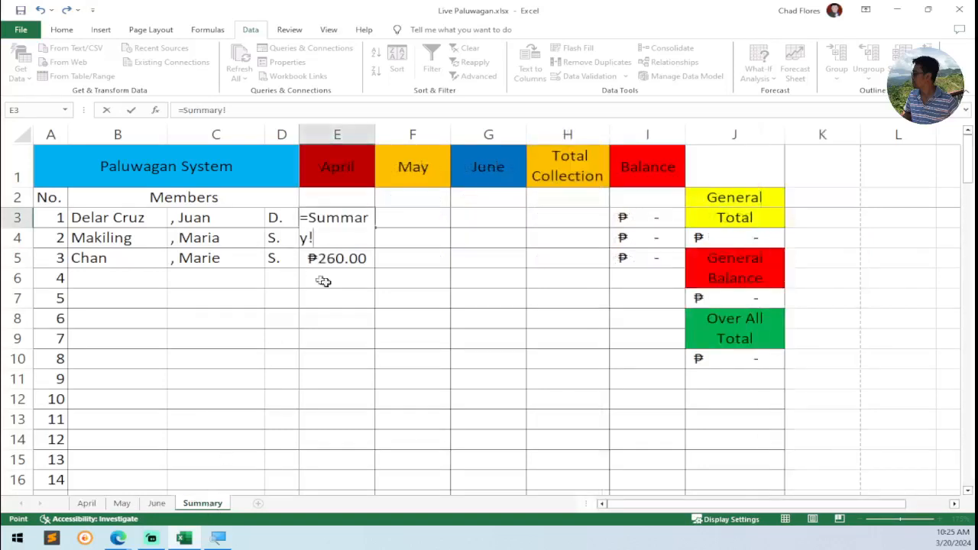
key("Return")
left_click(494, 307)
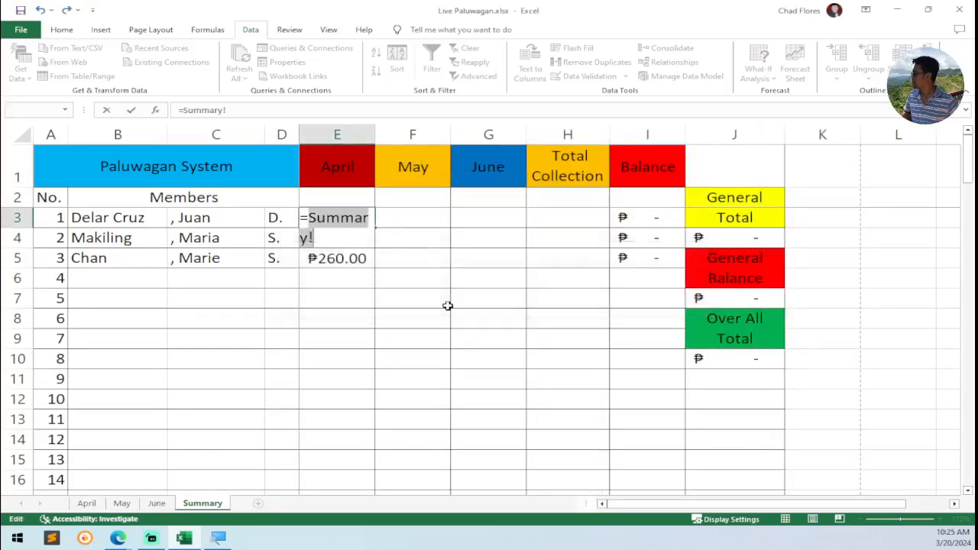
key("Escape")
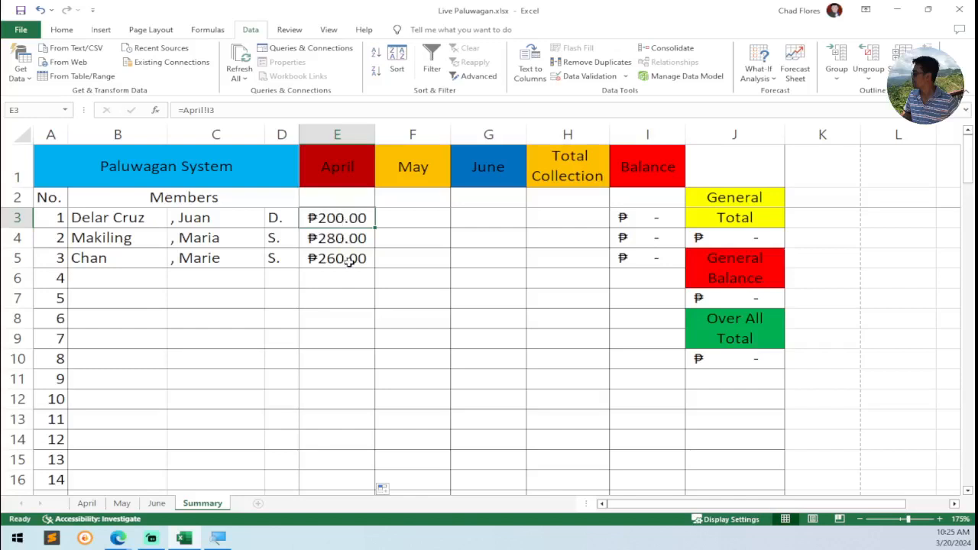
Link Summary cell F3 to the first member's total collection on the May sheet with =May!I3 and fill it down the May column
left_click(87, 503)
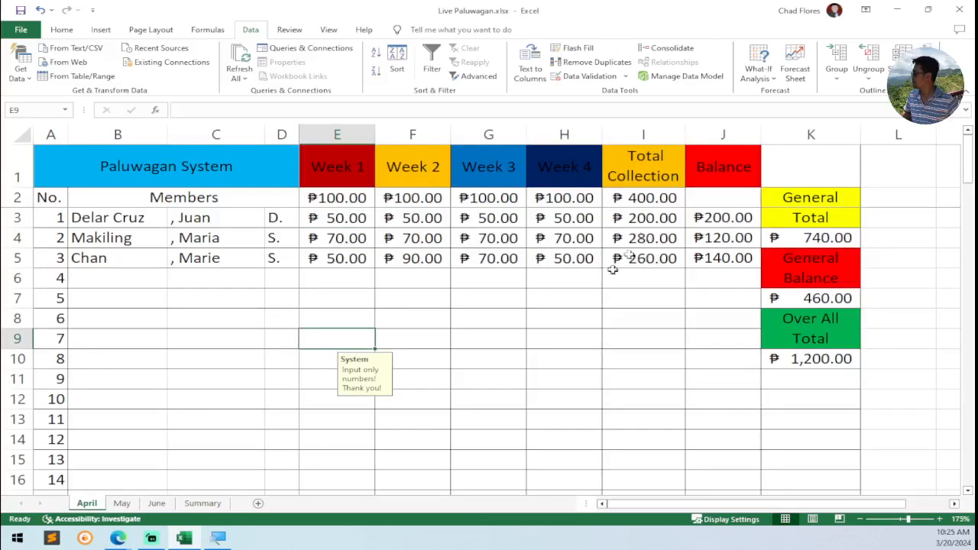
left_click(121, 502)
left_click(202, 503)
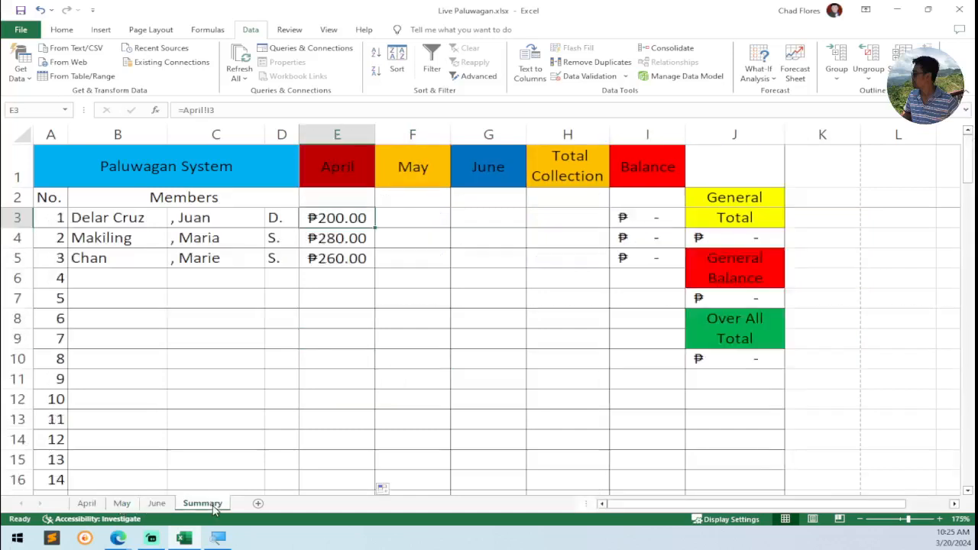
left_click(405, 216)
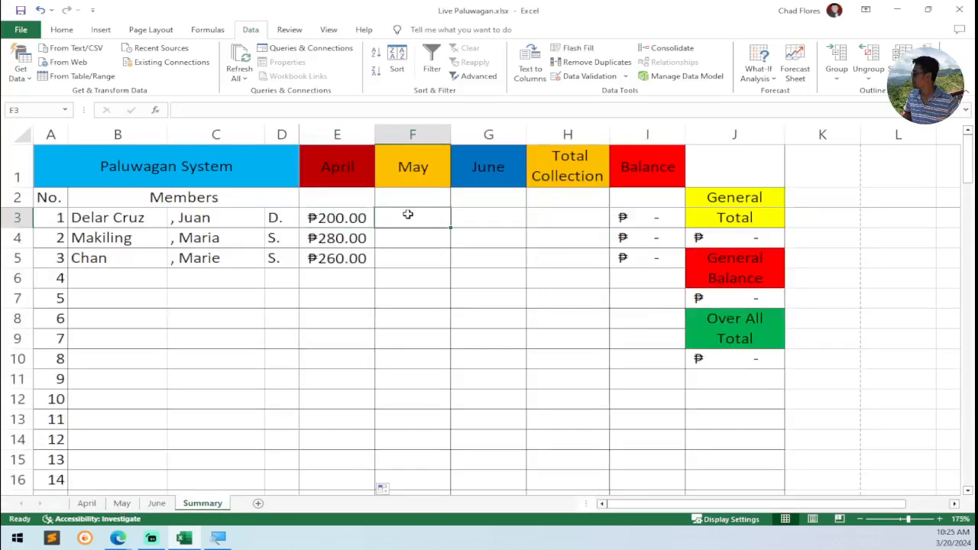
type("=")
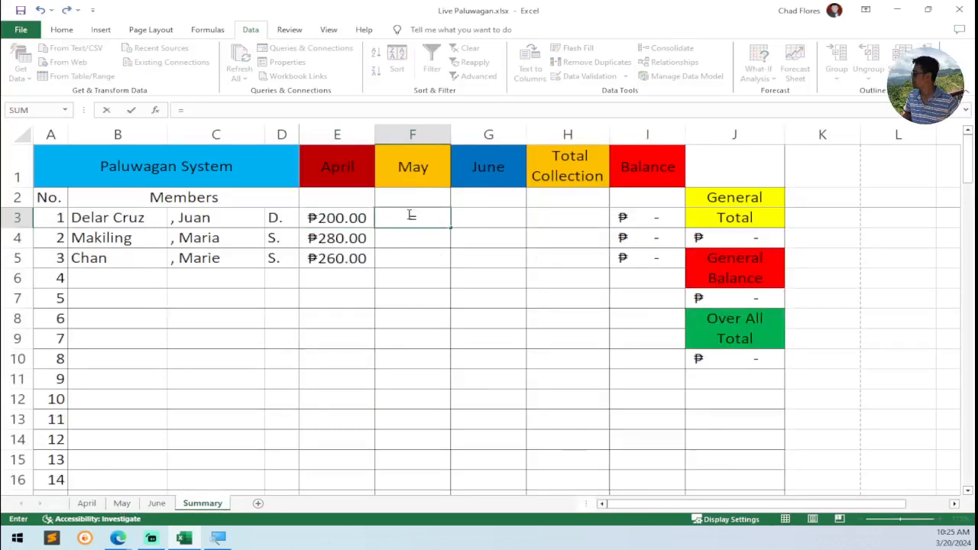
left_click(122, 502)
scroll(469, 303, "up", 20)
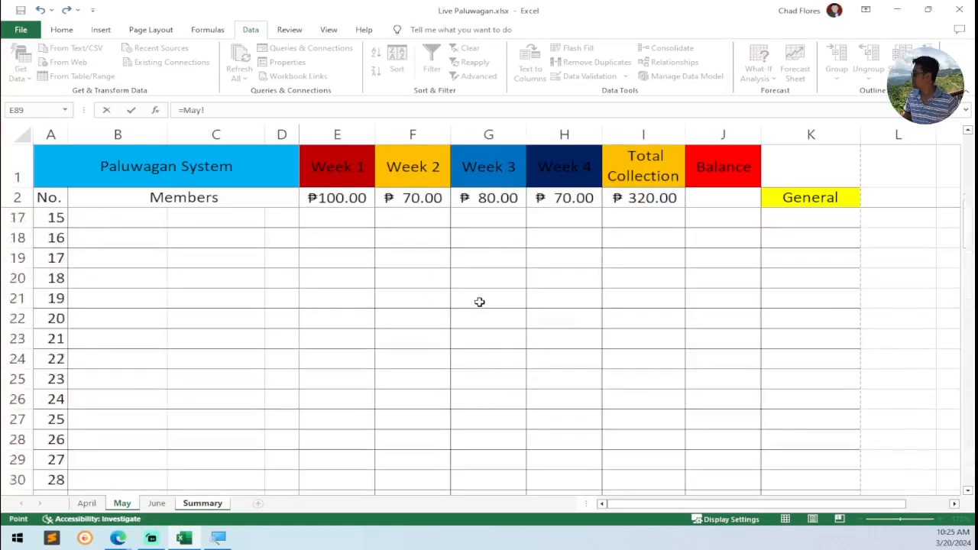
left_click(652, 220)
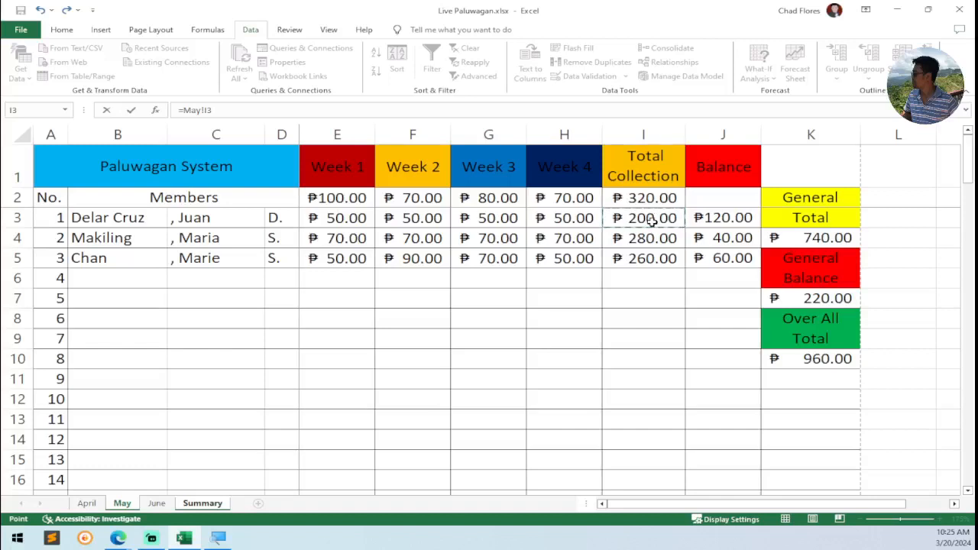
key("Return")
left_click(449, 223)
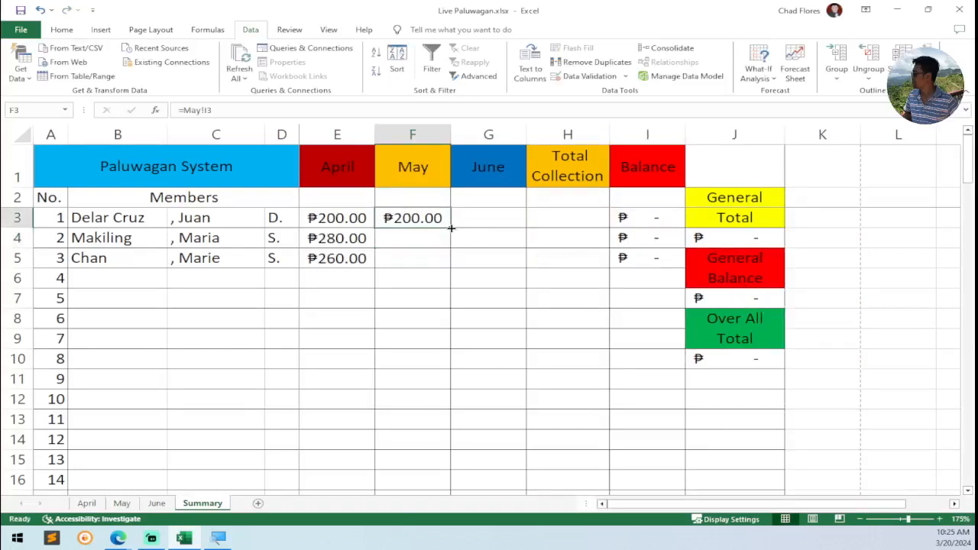
double_click(451, 228)
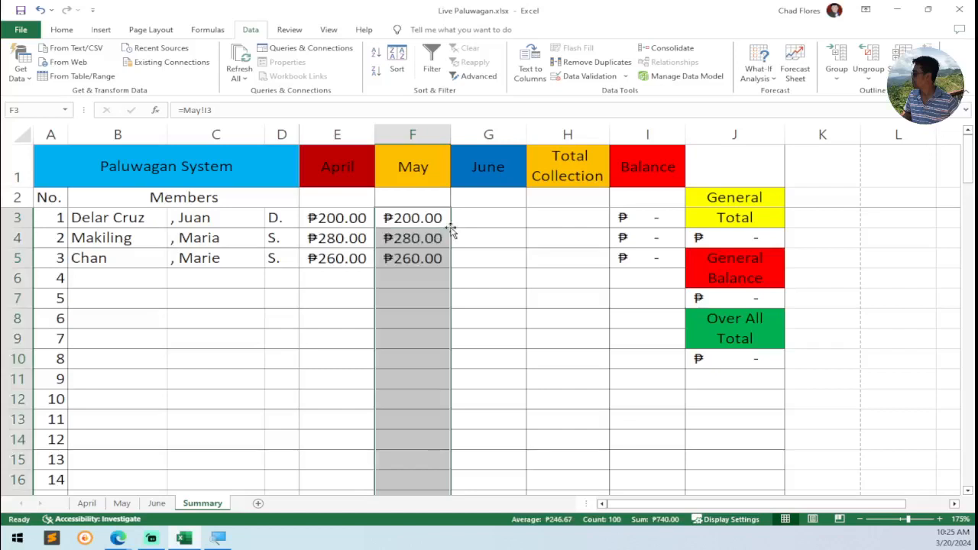
Link Summary cell G3 to the first member's June total collection with =June!I3 and fill it down the June column
left_click(490, 218)
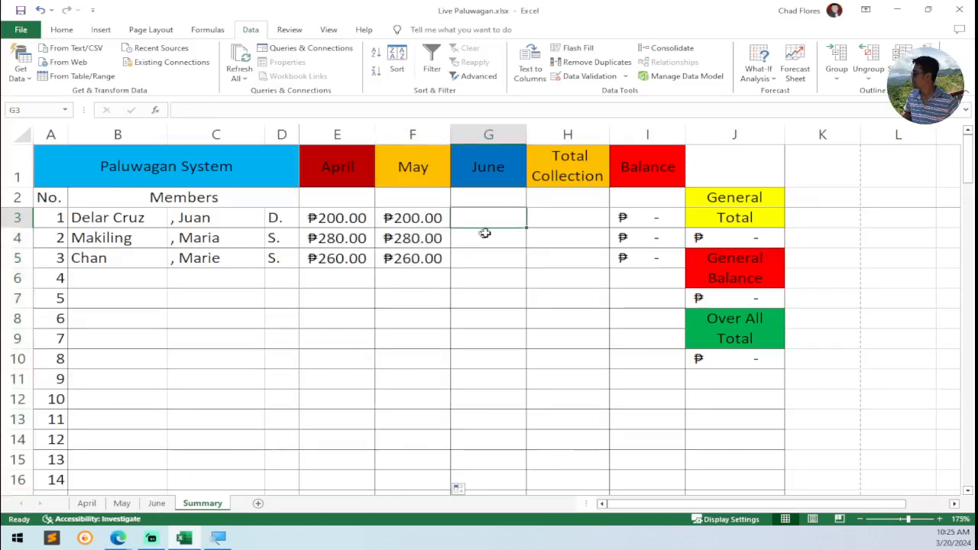
type("=")
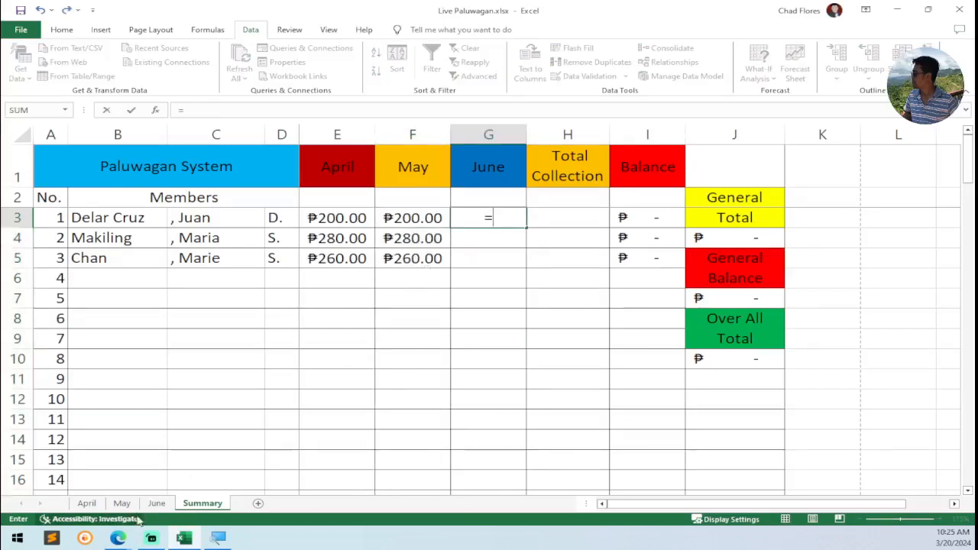
left_click(156, 504)
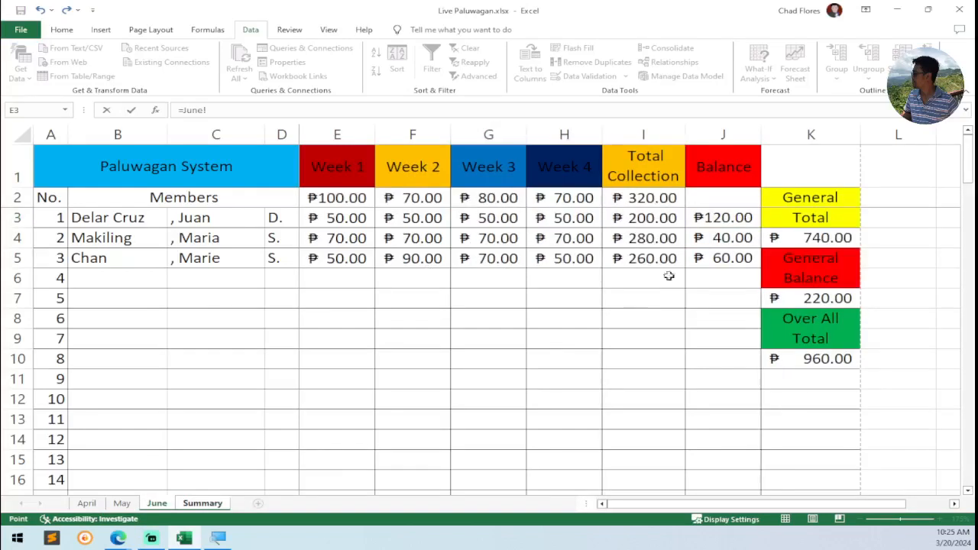
left_click(645, 221)
key("Return")
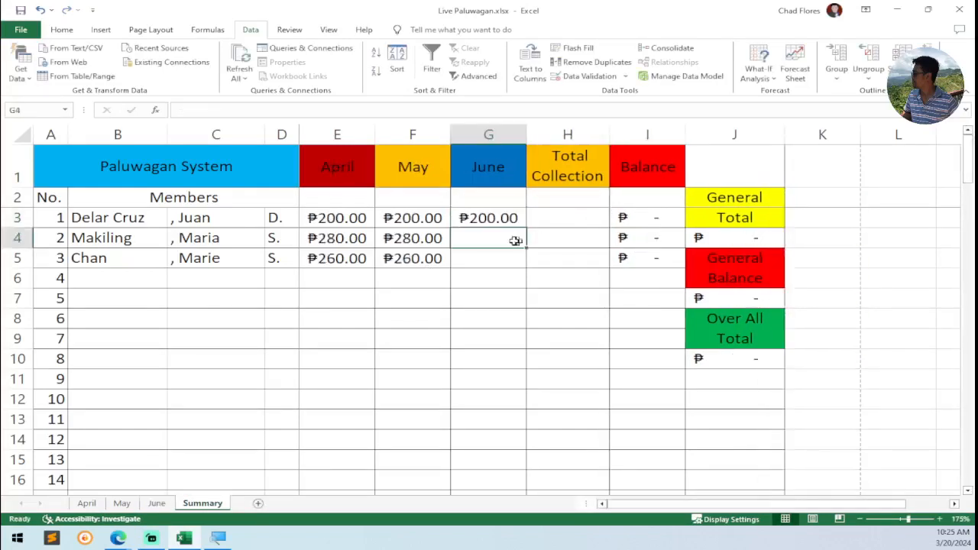
left_click(502, 220)
double_click(526, 226)
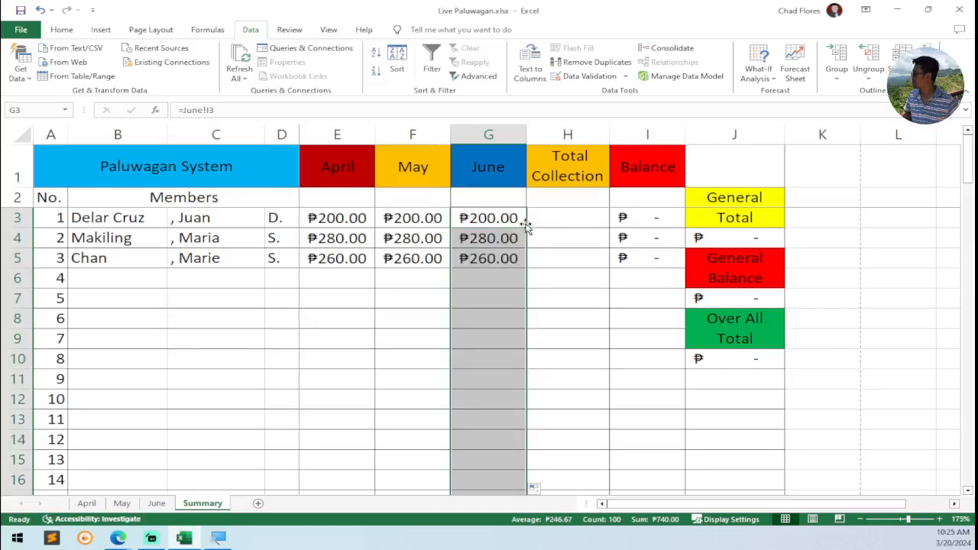
Total the first member's April, May and June amounts in Summary cell H3 with the AutoSum formula =SUM(E3:G3)
left_click(562, 215)
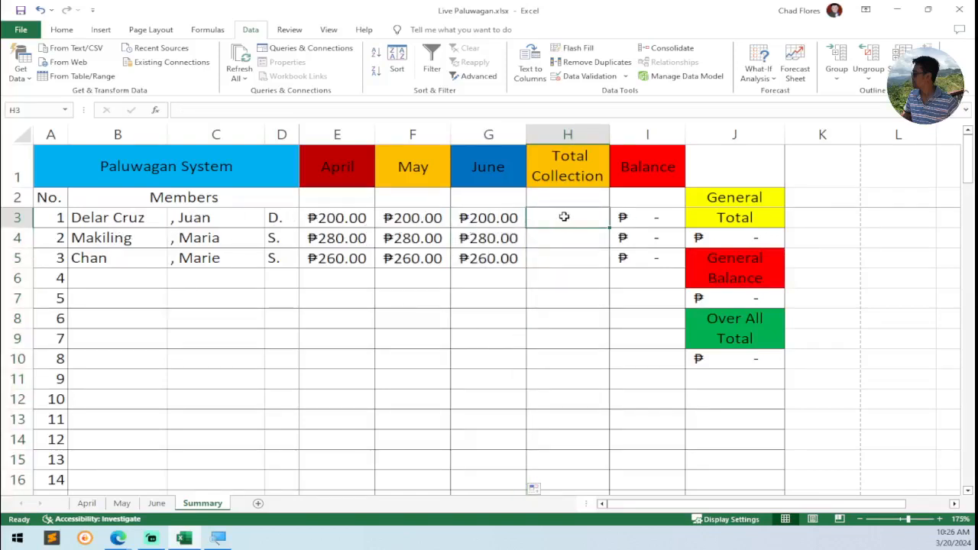
type("=")
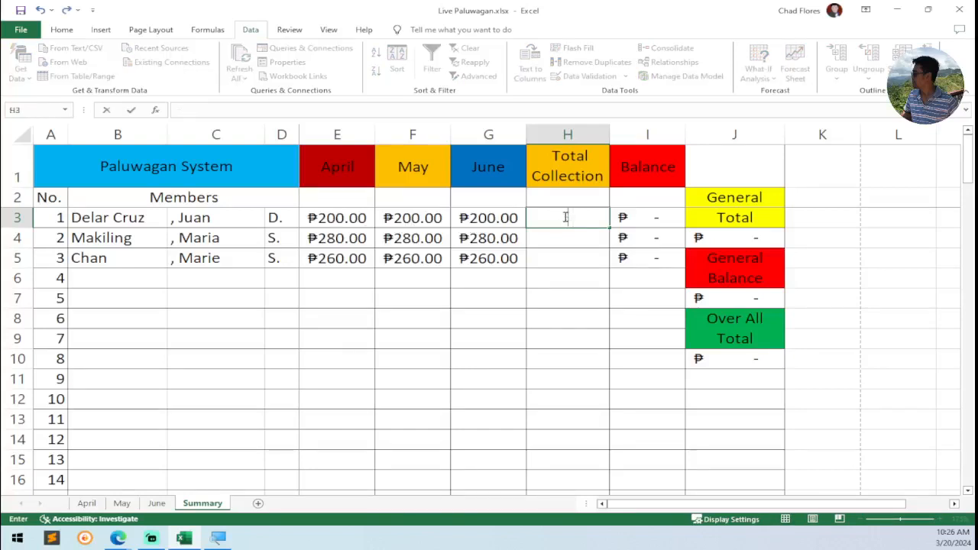
left_click(66, 35)
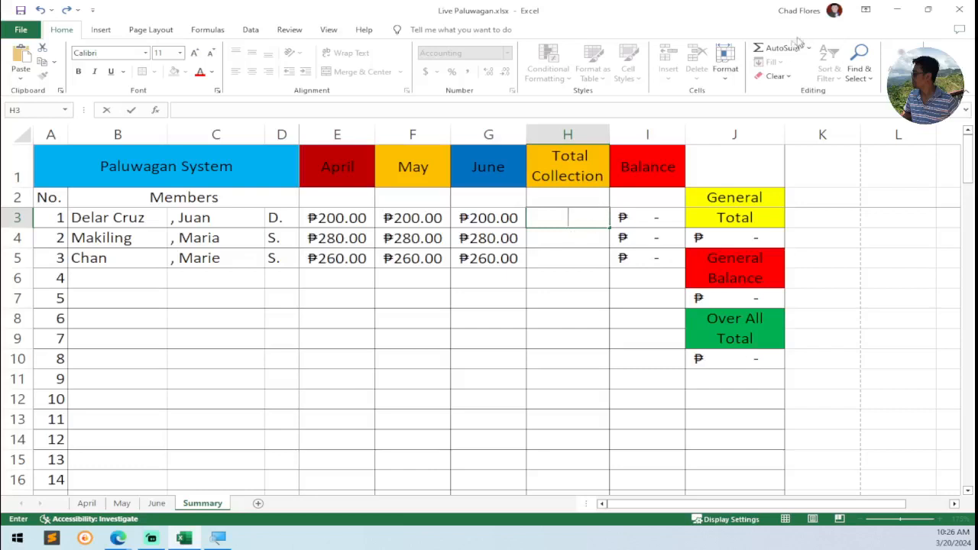
key("Escape")
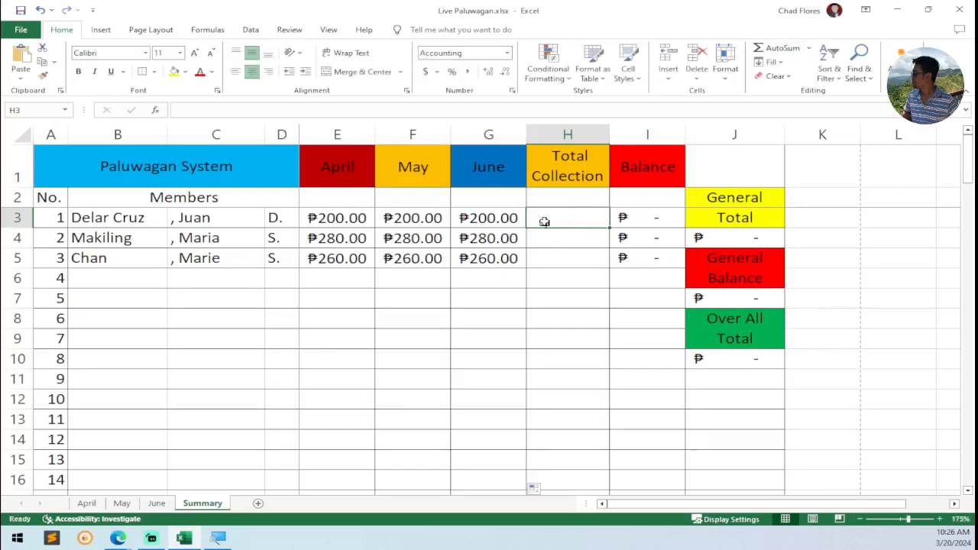
left_click(775, 50)
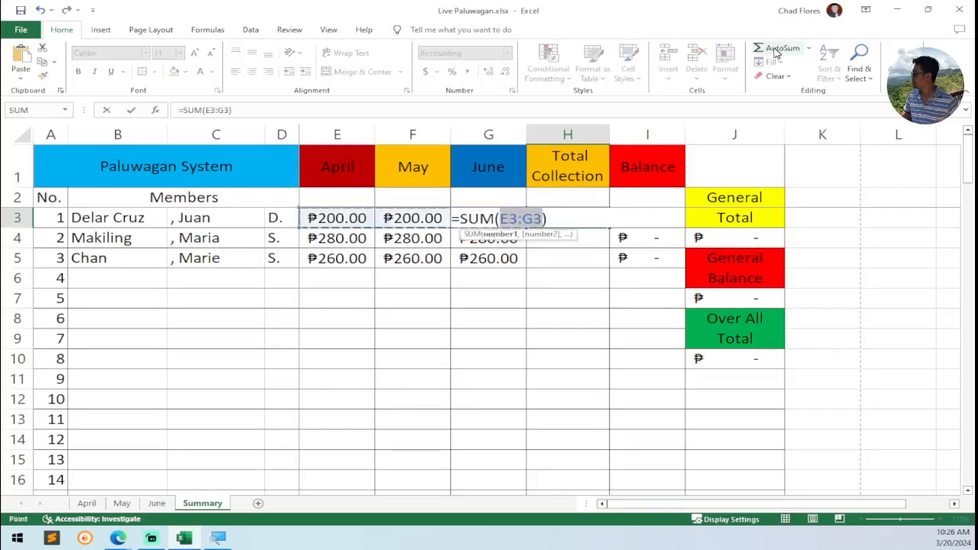
key("Return")
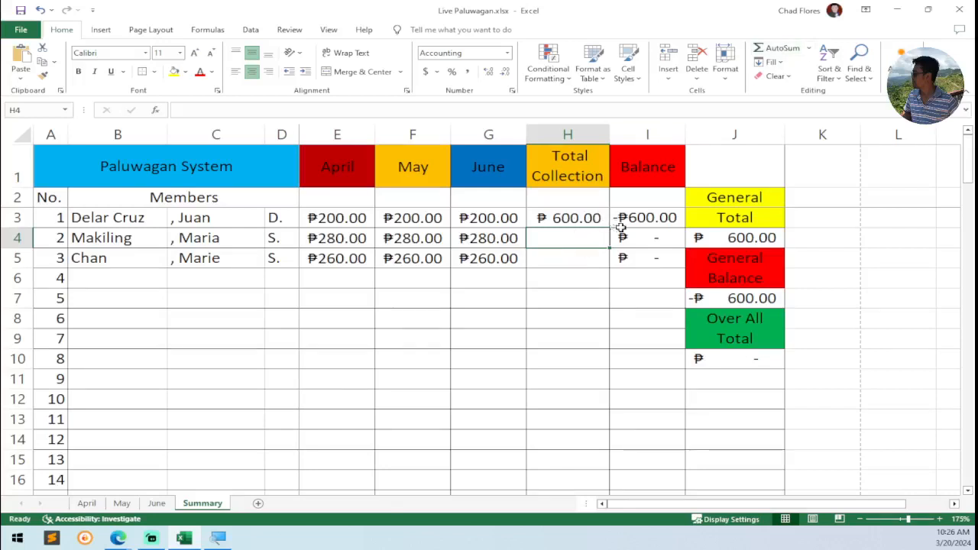
Inspect the balance formula in I3 without editing it and fill the H3 total formula down to H5
left_click(651, 218)
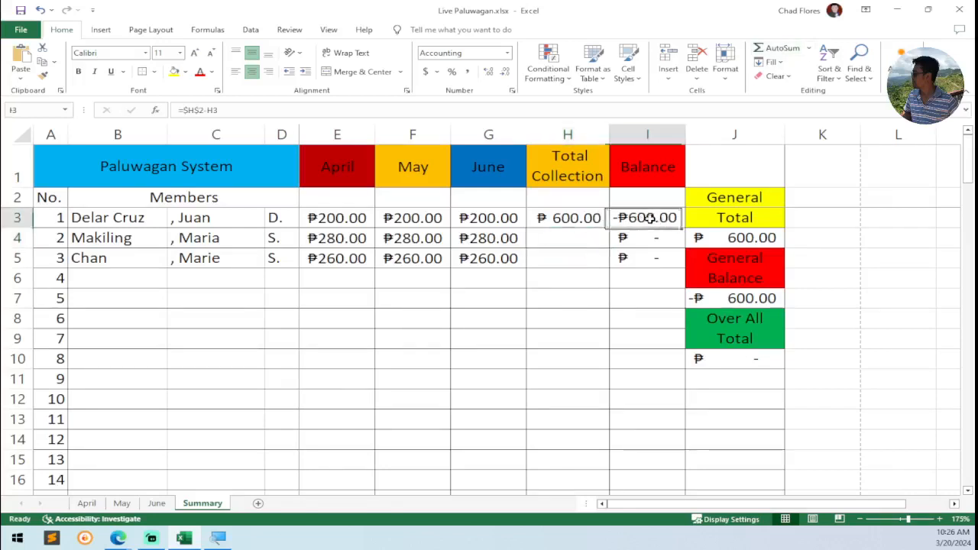
double_click(649, 218)
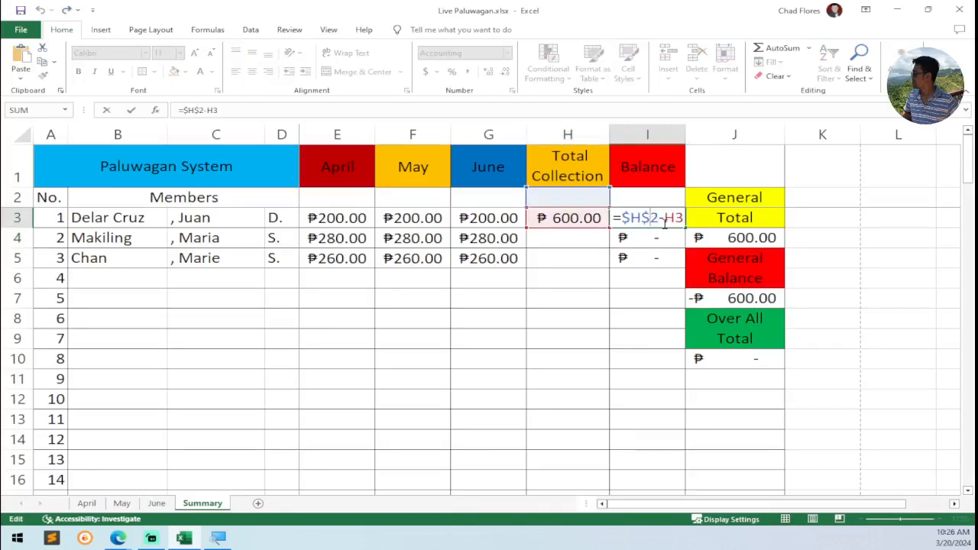
key("Escape")
left_click(579, 219)
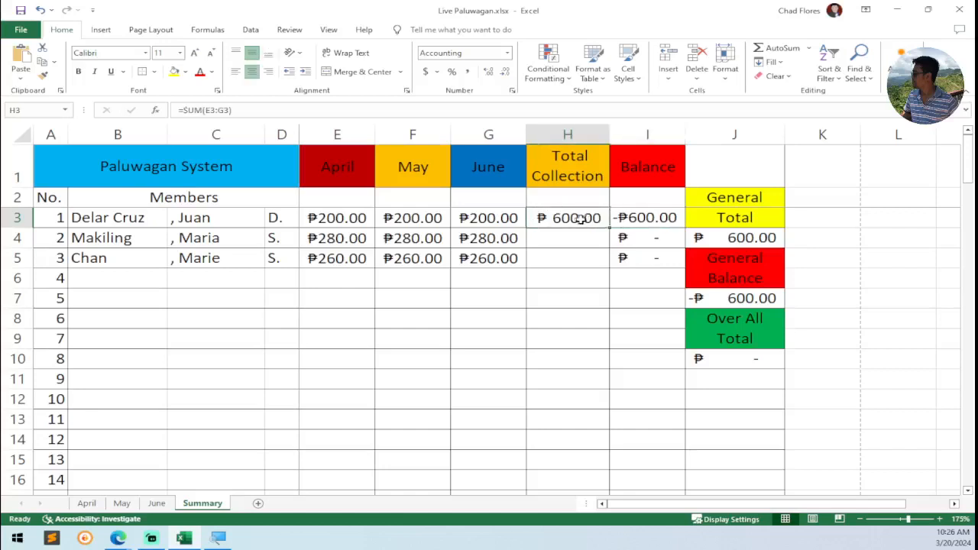
double_click(608, 226)
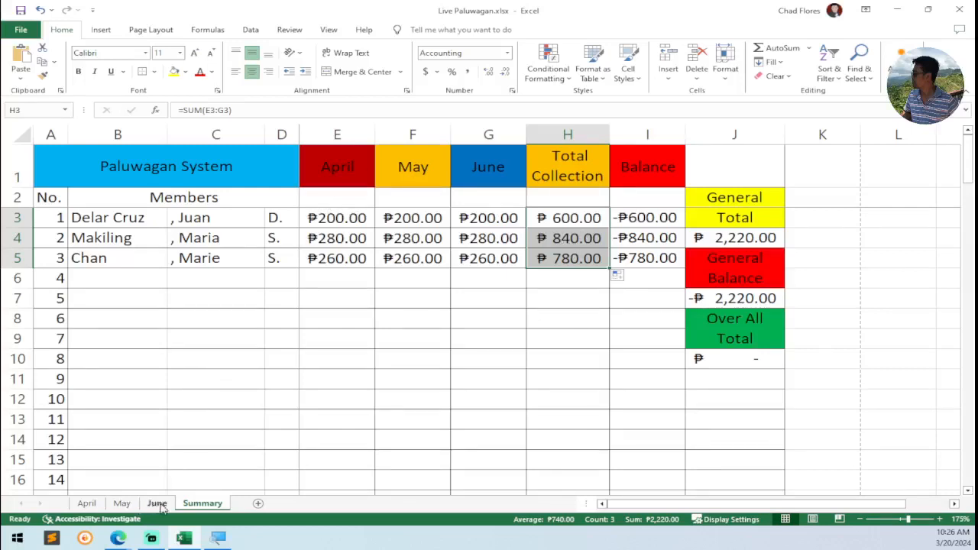
left_click(337, 201)
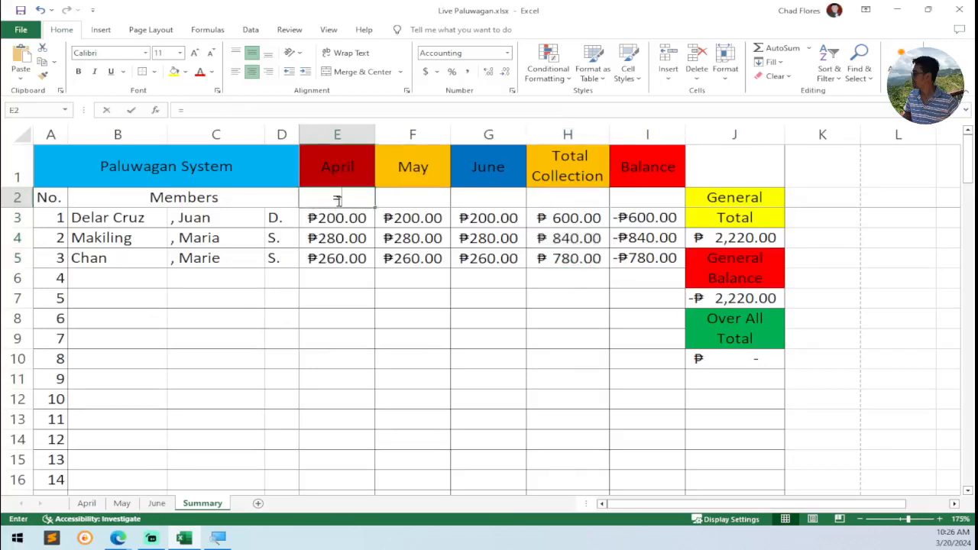
type("=")
left_click(83, 507)
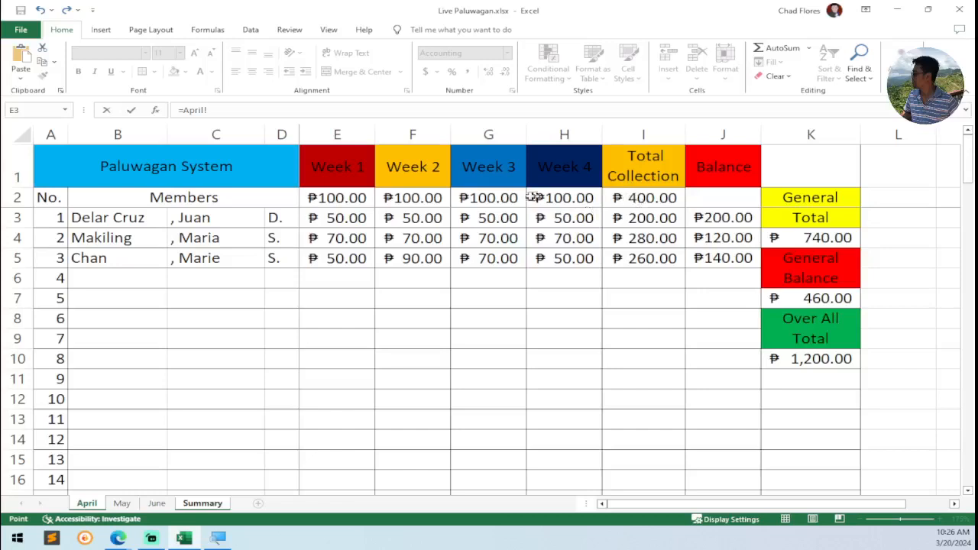
left_click(653, 218)
key("Return")
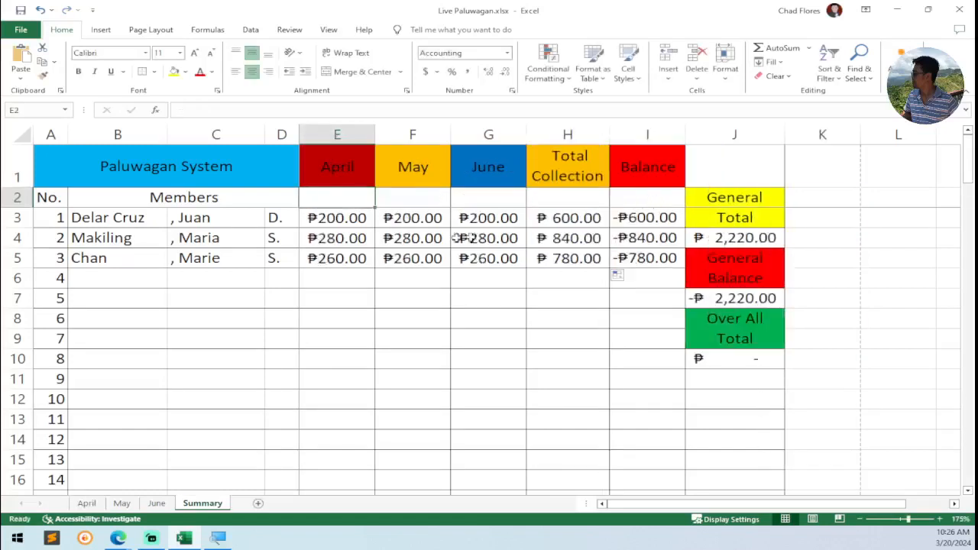
Fill the E3 formula up into E2 of the Summary sheet and check the formula behind I2 on the April sheet
left_click(366, 221)
left_click_drag(375, 226, 375, 194)
mouse_move(118, 536)
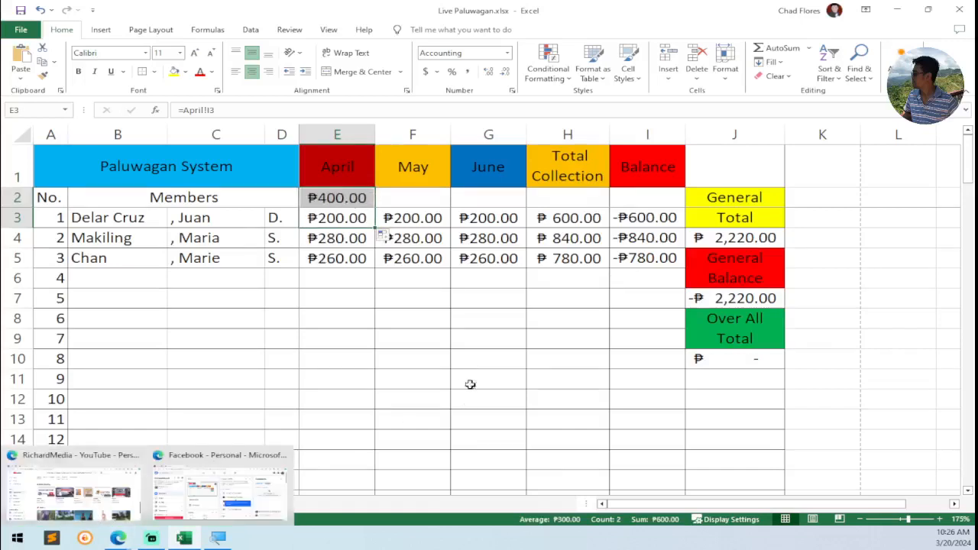
left_click(399, 422)
left_click(86, 503)
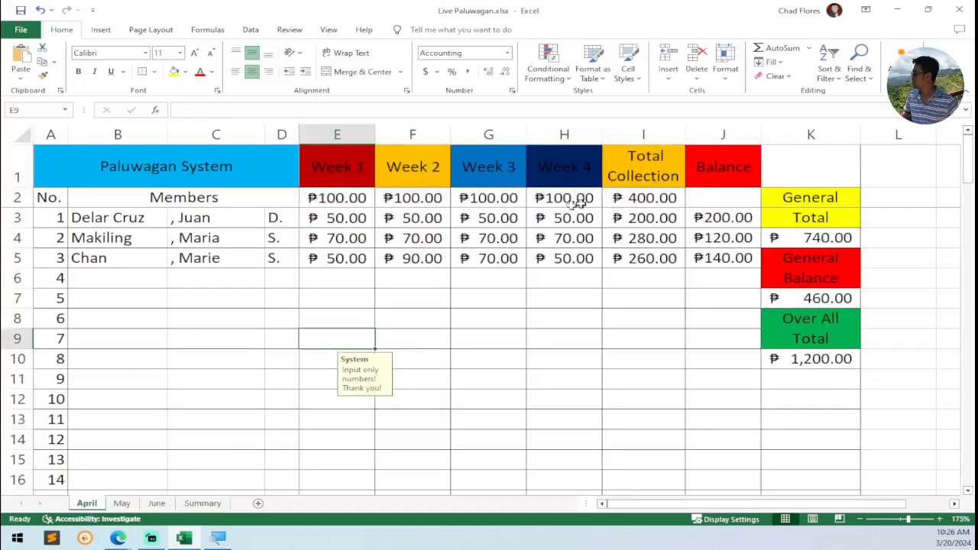
left_click(634, 199)
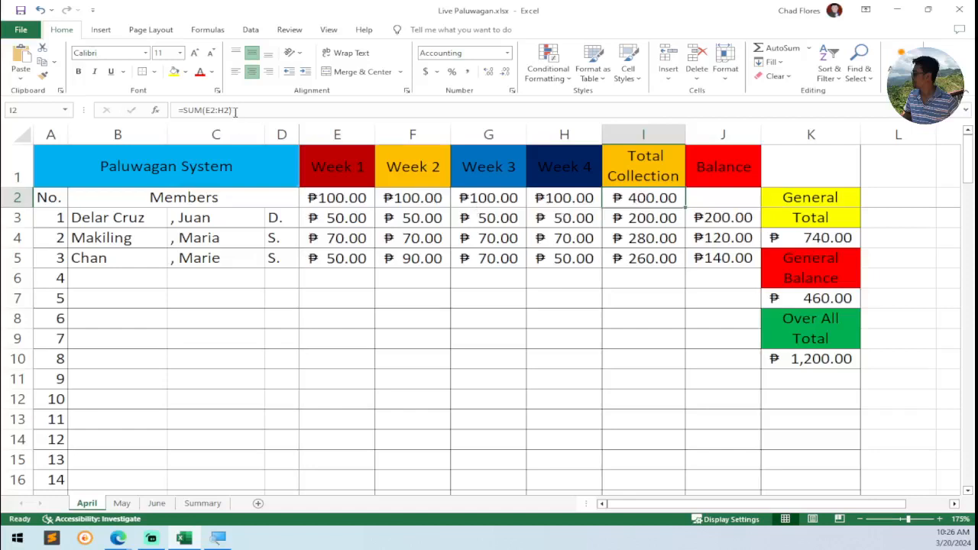
left_click_drag(236, 112, 173, 112)
key("Escape")
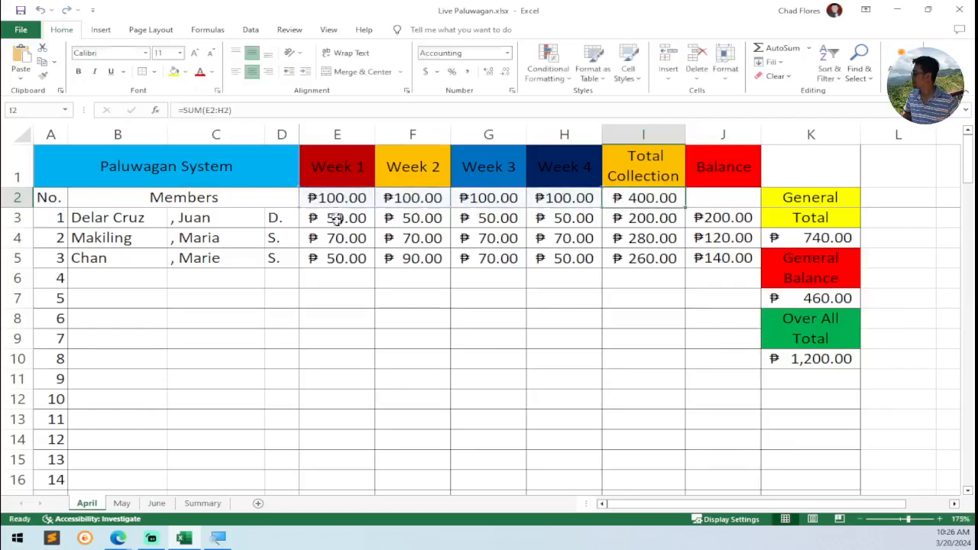
left_click(202, 503)
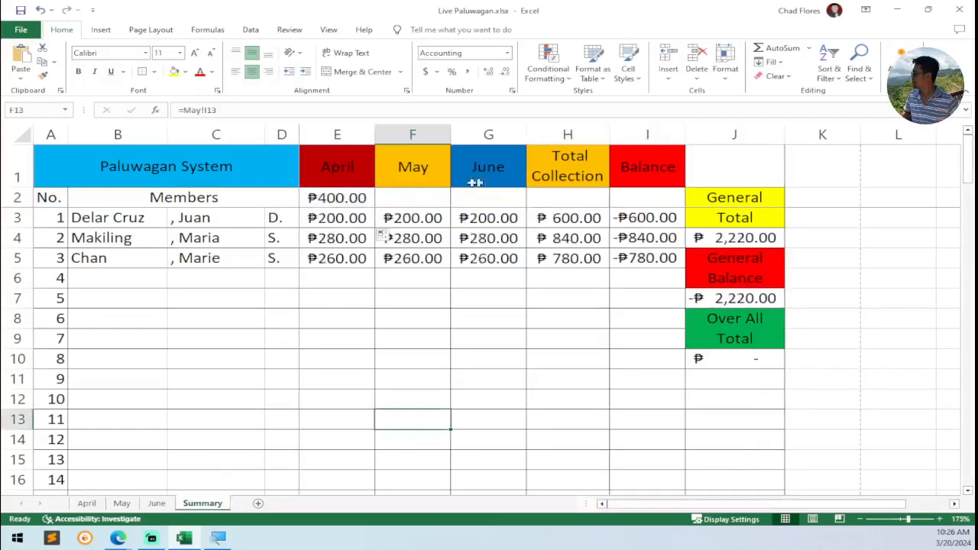
Fill the F3:G3 formulas up into F2:G2 to bring in the required May and June totals on the Summary sheet
left_click(359, 201)
left_click(439, 218)
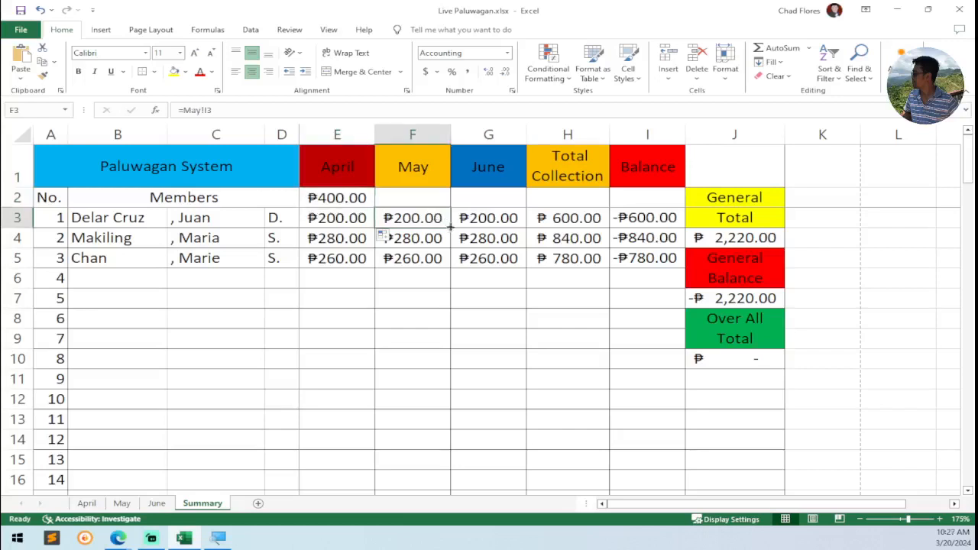
left_click_drag(424, 219, 579, 220)
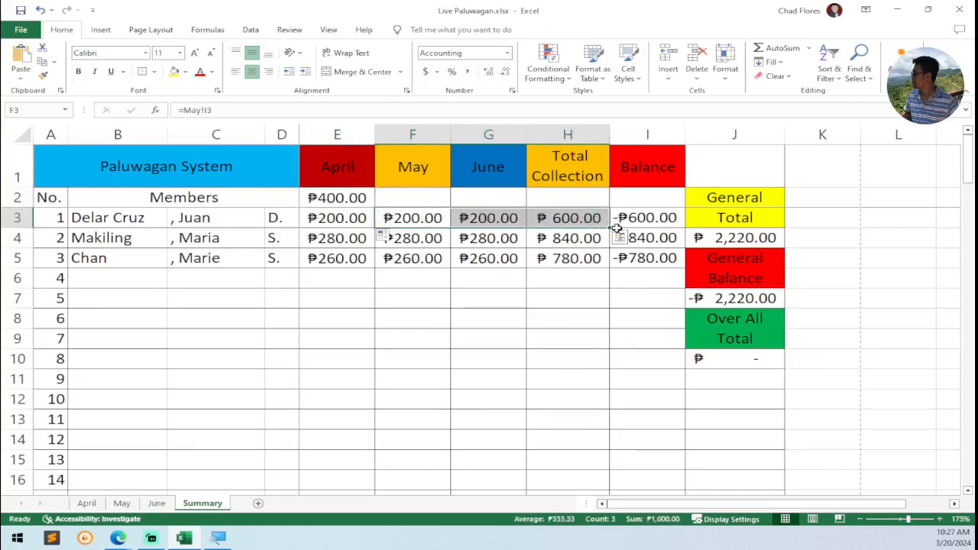
left_click_drag(398, 213, 527, 200)
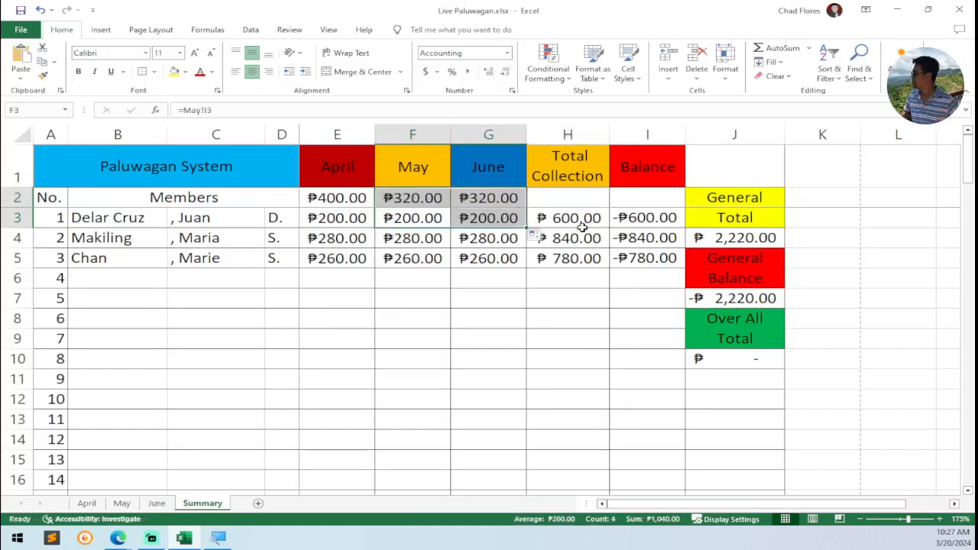
left_click(544, 198)
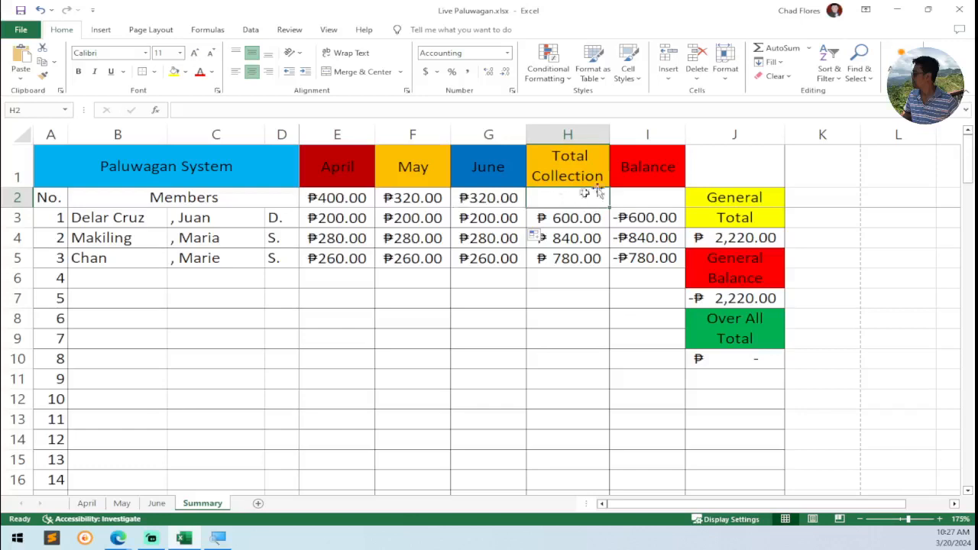
Total the required monthly amounts in Summary cell H2 with the AutoSum formula =SUM(E2:G2) and auto-fit column H's width
left_click(771, 49)
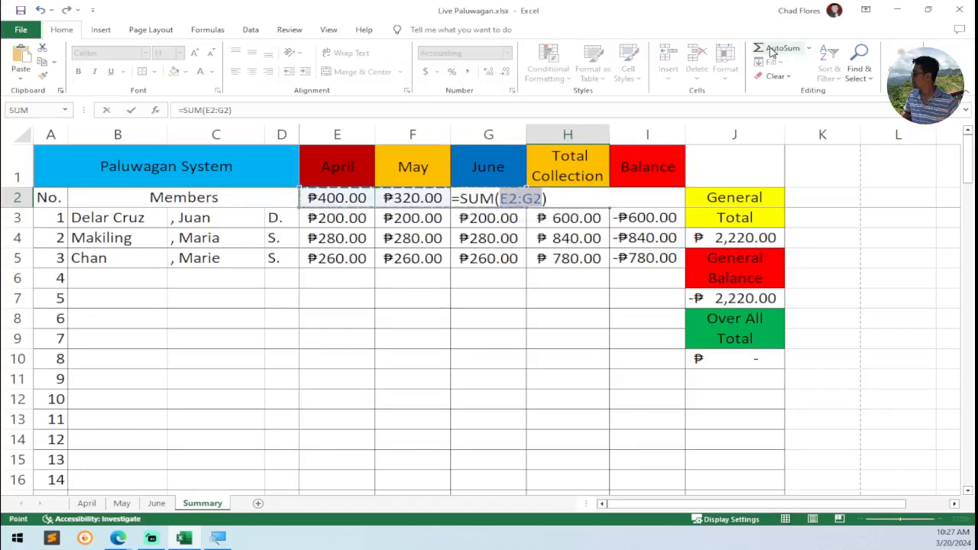
key("Return")
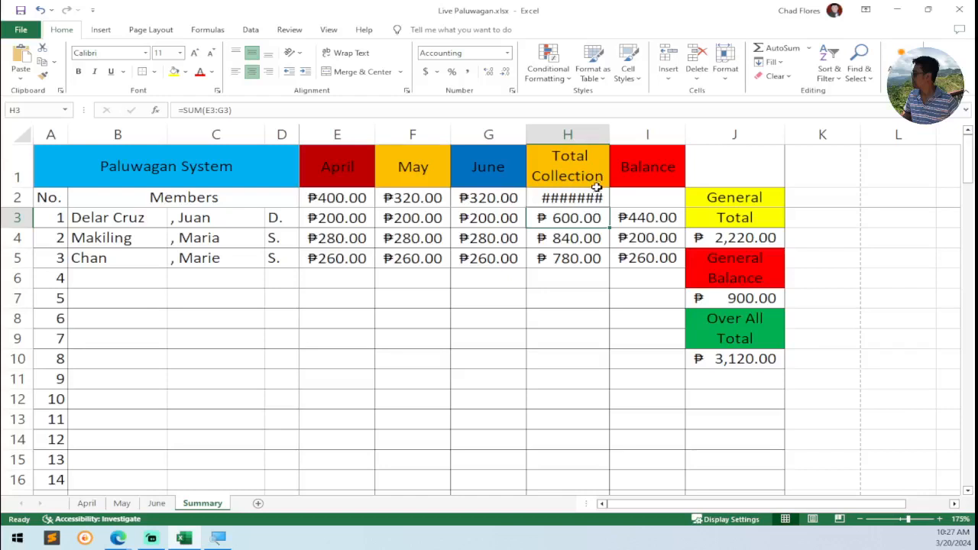
double_click(609, 136)
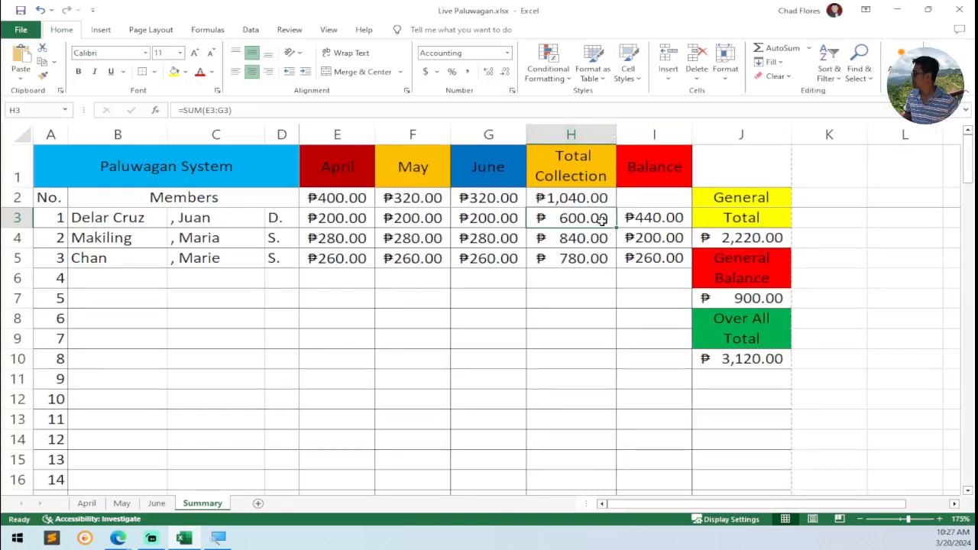
Inspect the formulas behind the balance in I3, General Total in J4, General Balance in J7 and Over All Total in J10 without editing them
left_click(659, 219)
double_click(653, 218)
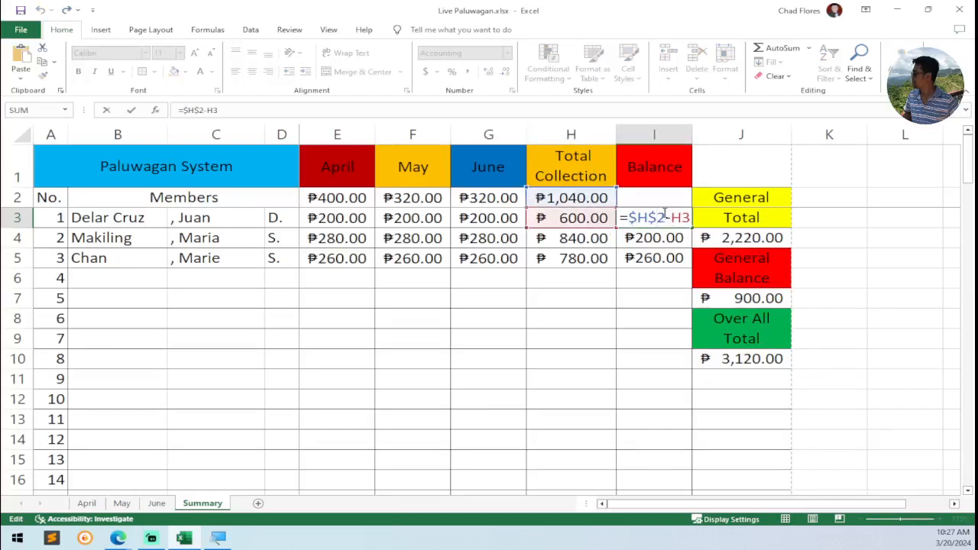
key("Return")
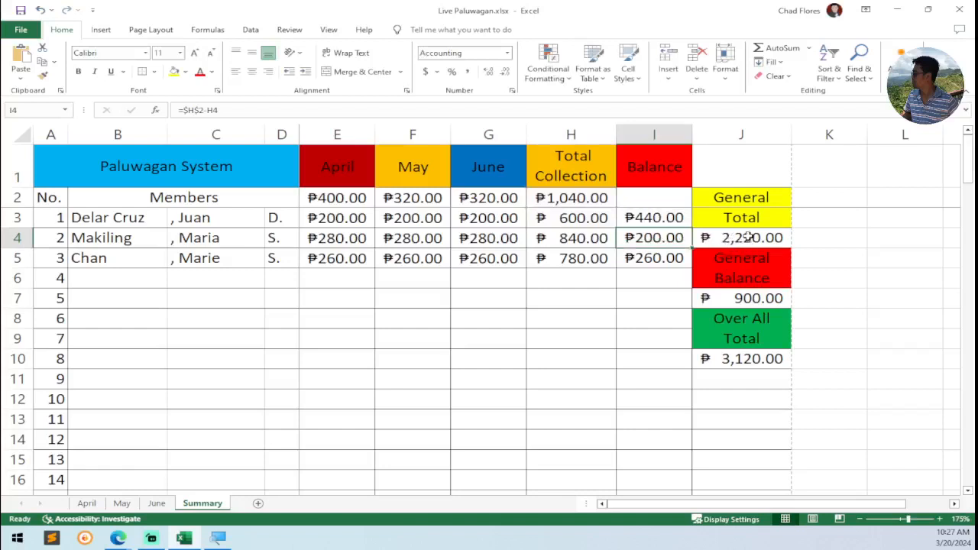
double_click(744, 241)
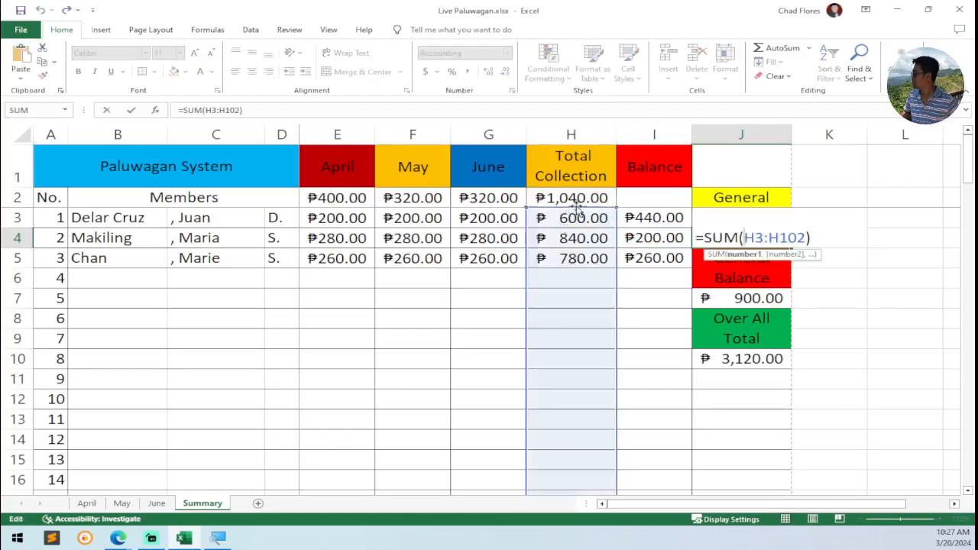
key("Return")
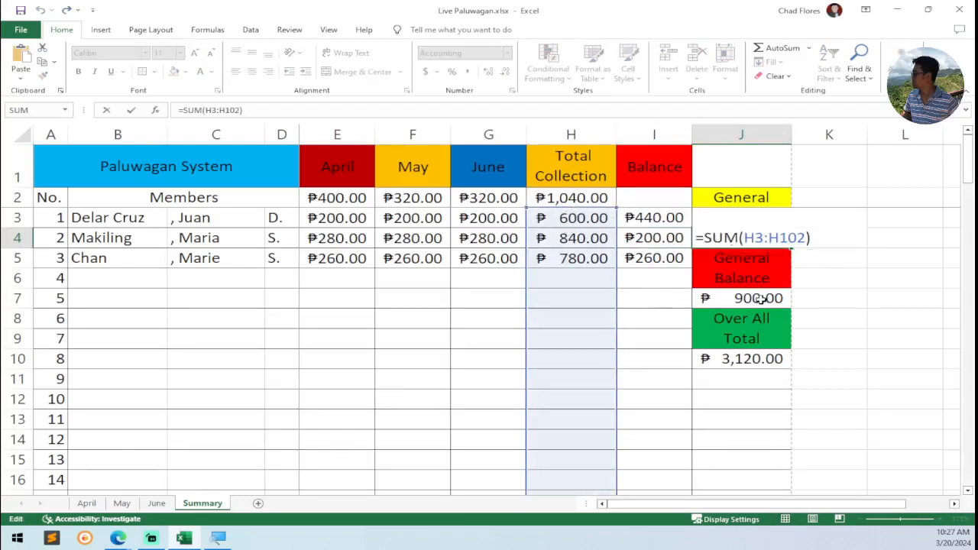
double_click(764, 298)
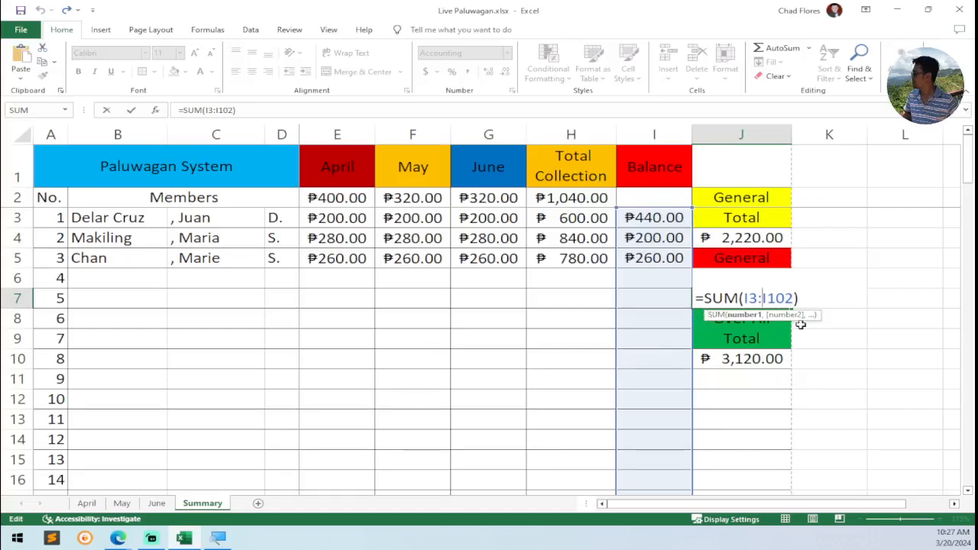
key("Return")
double_click(746, 359)
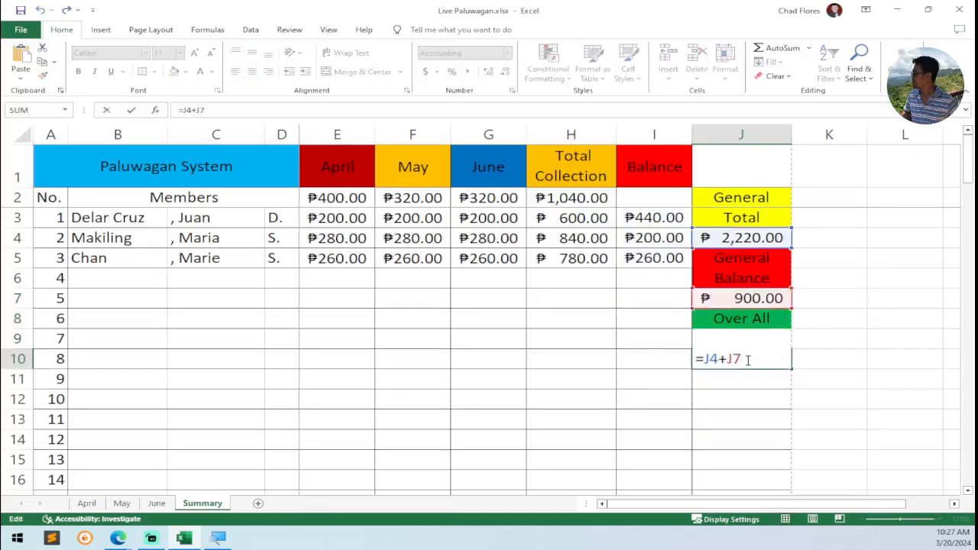
key("Return")
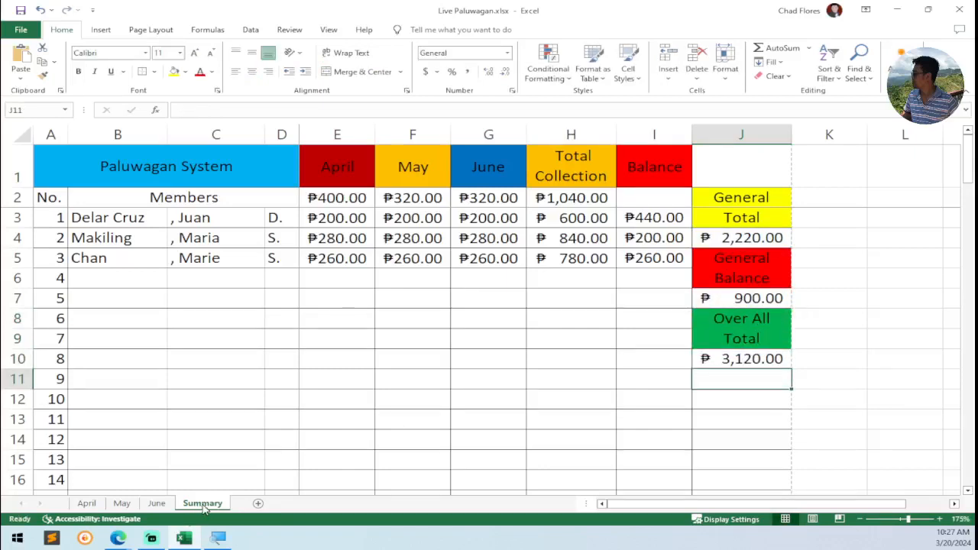
Review the Summary sheet's headings and member rows, checking the monthly, total collection and balance cells
left_click(523, 323)
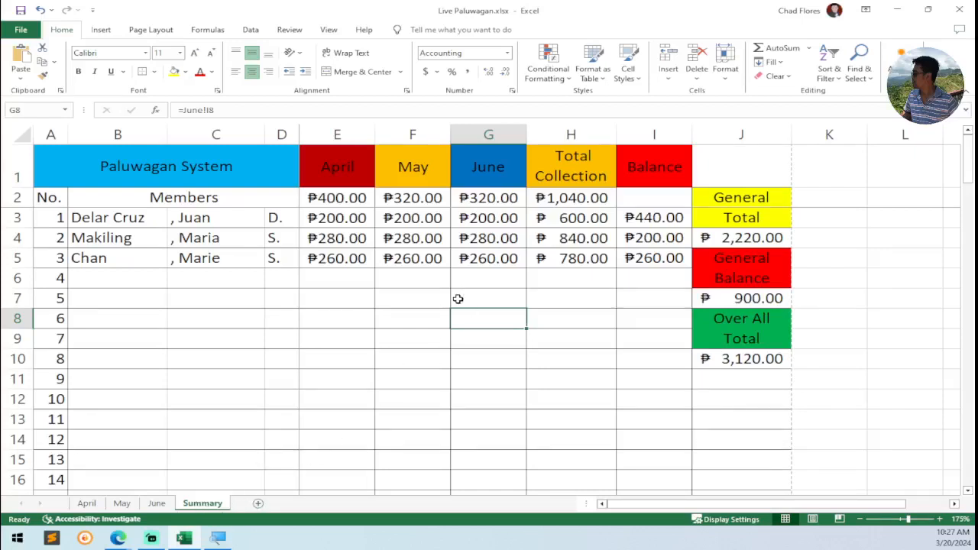
left_click(348, 222)
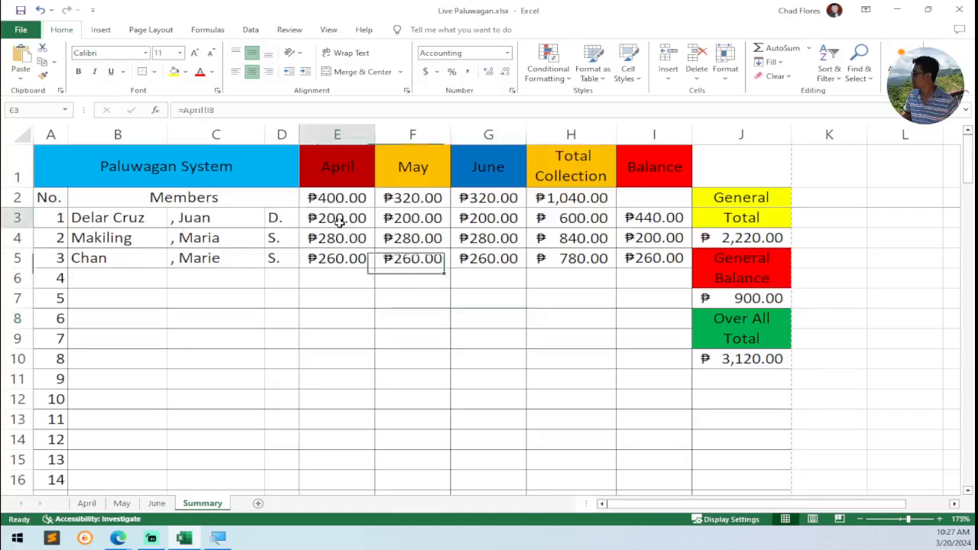
left_click(417, 220)
left_click(478, 220)
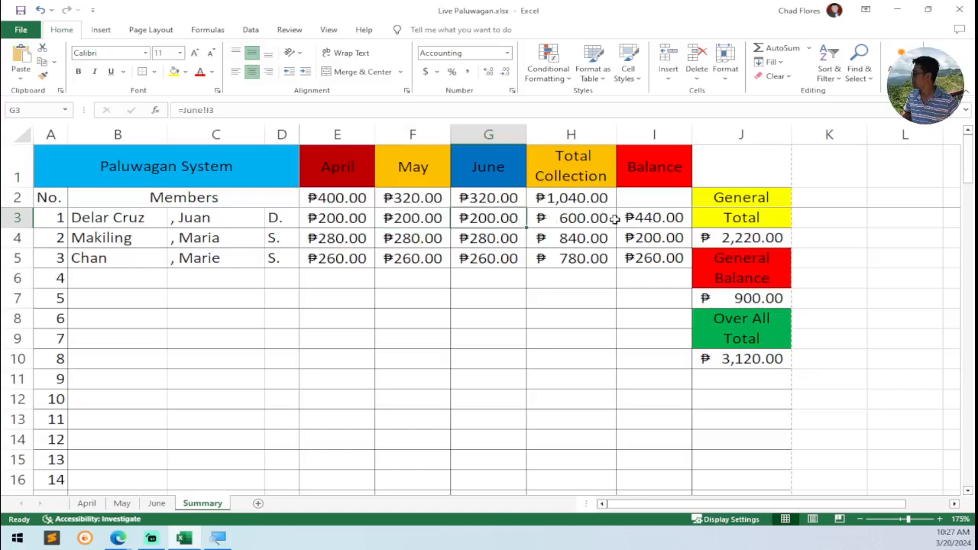
left_click(655, 217)
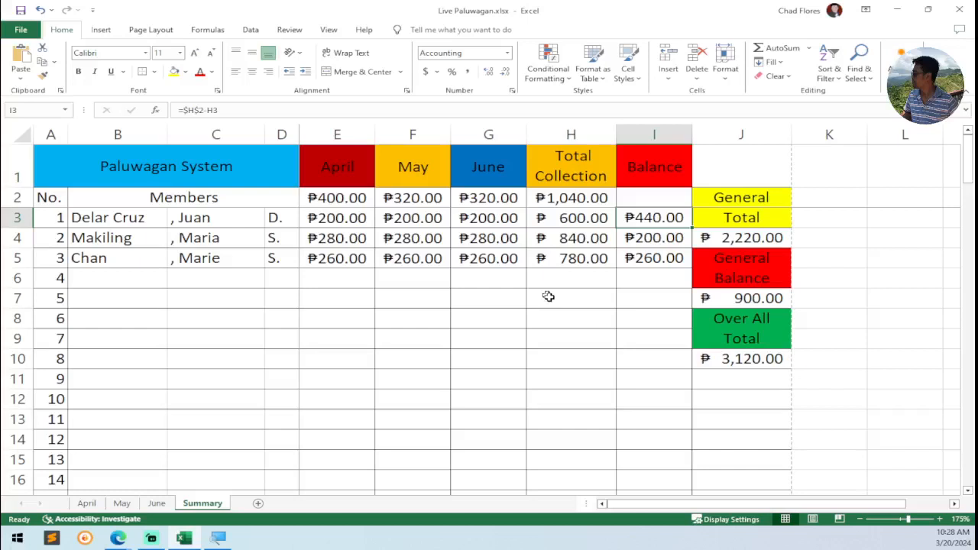
left_click_drag(160, 166, 656, 171)
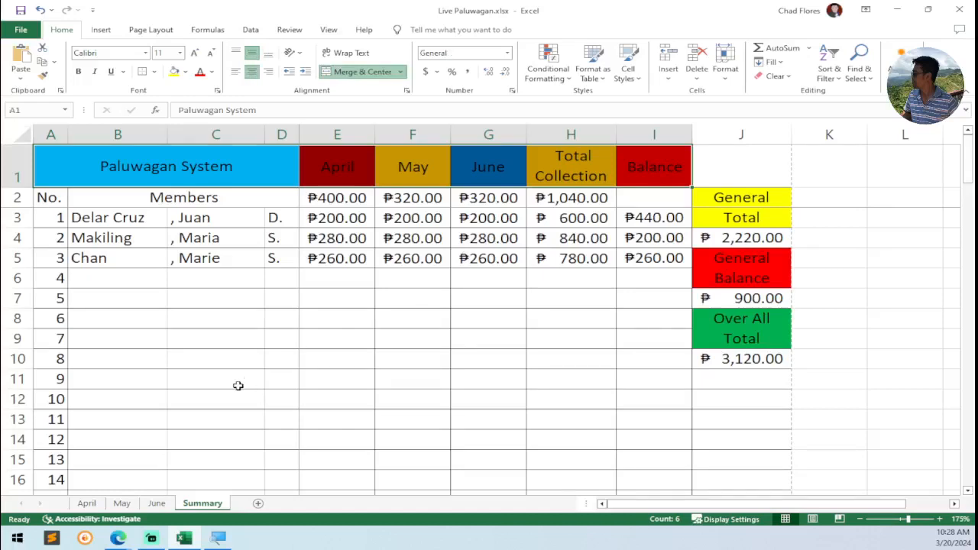
left_click(425, 292)
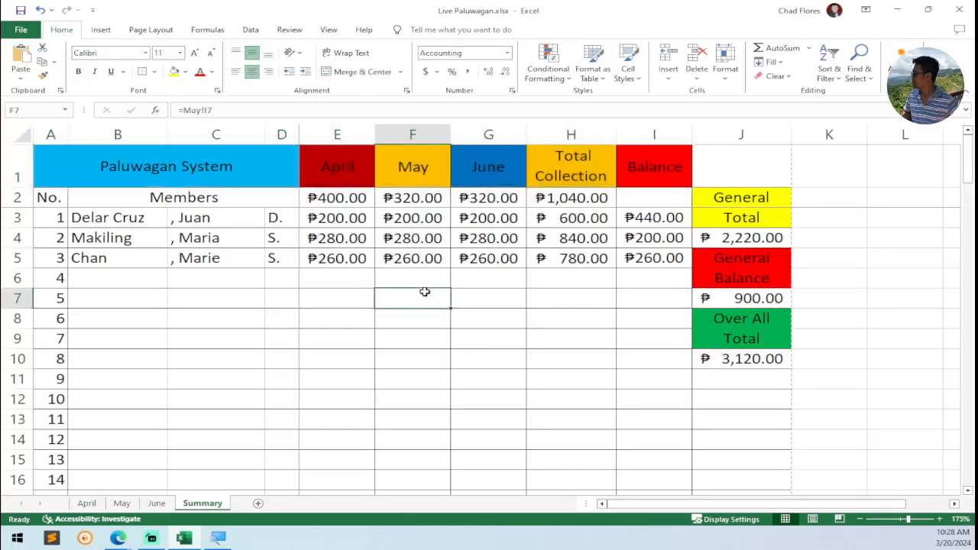
left_click(399, 165)
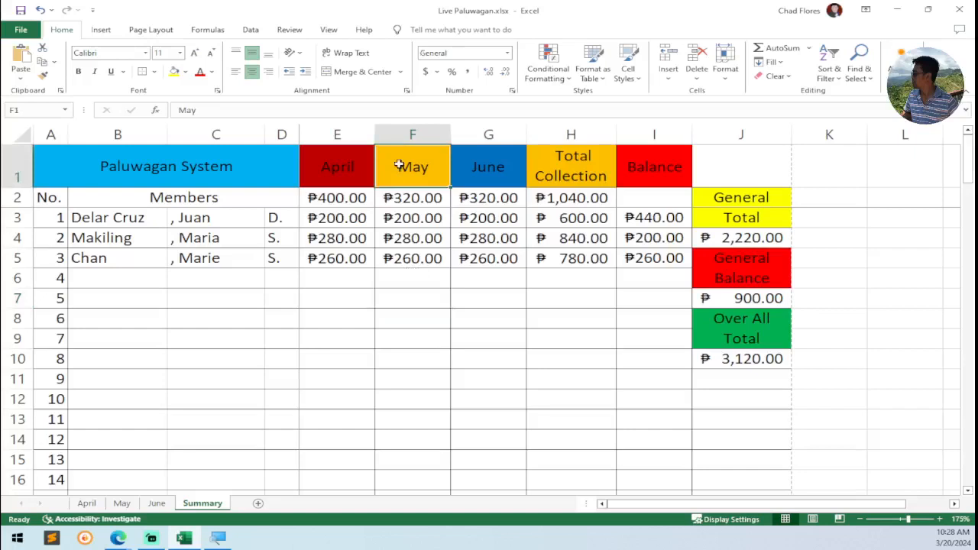
key("Down")
left_click(399, 165)
left_click_drag(79, 218, 283, 280)
left_click_drag(356, 237, 560, 313)
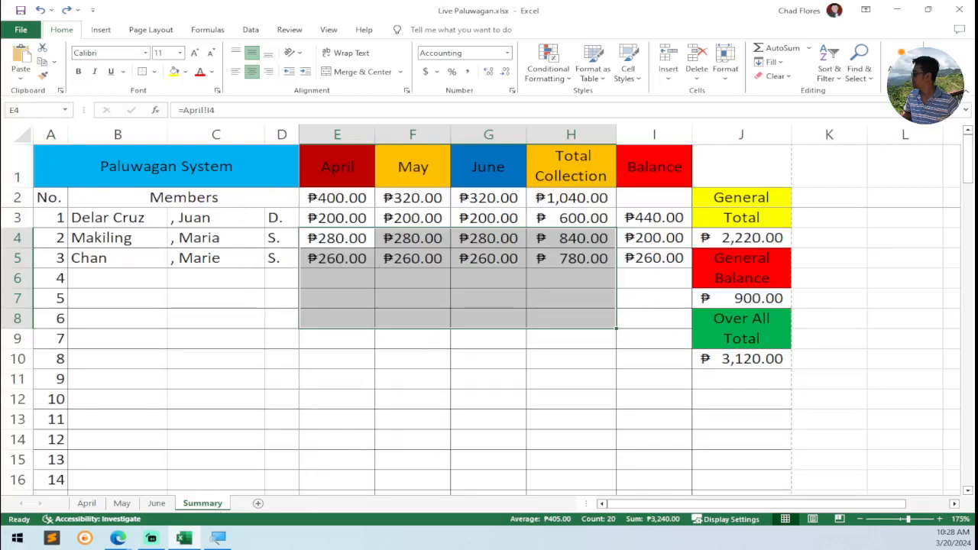
left_click(21, 134)
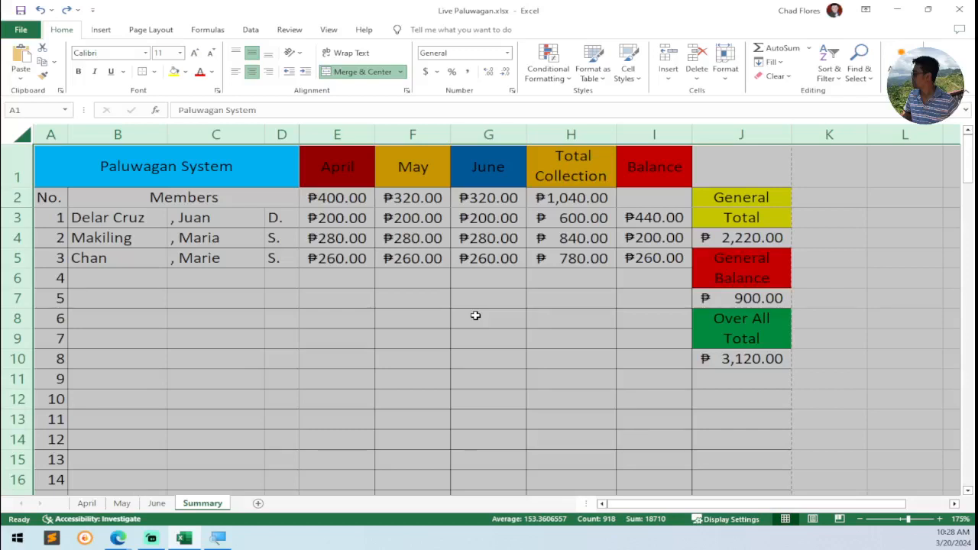
left_click(625, 217)
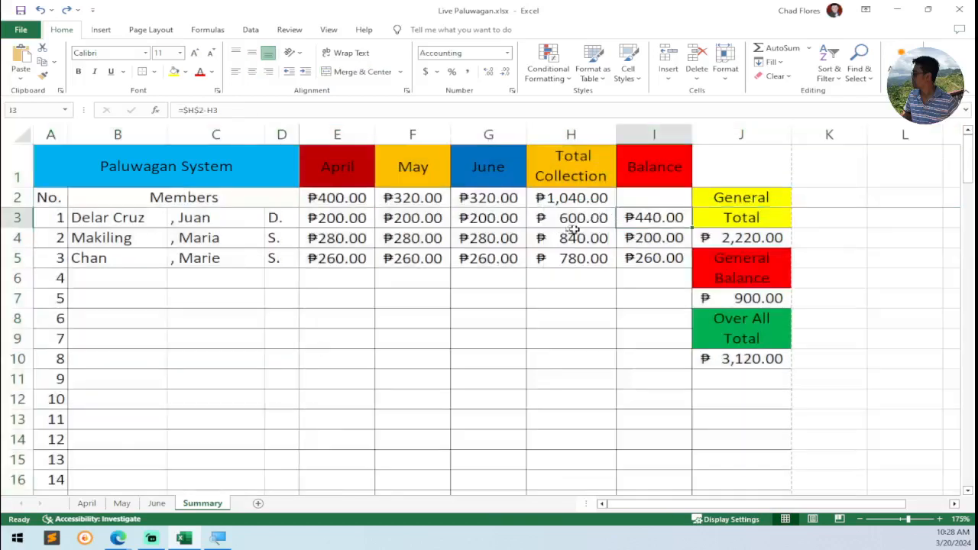
left_click(577, 231)
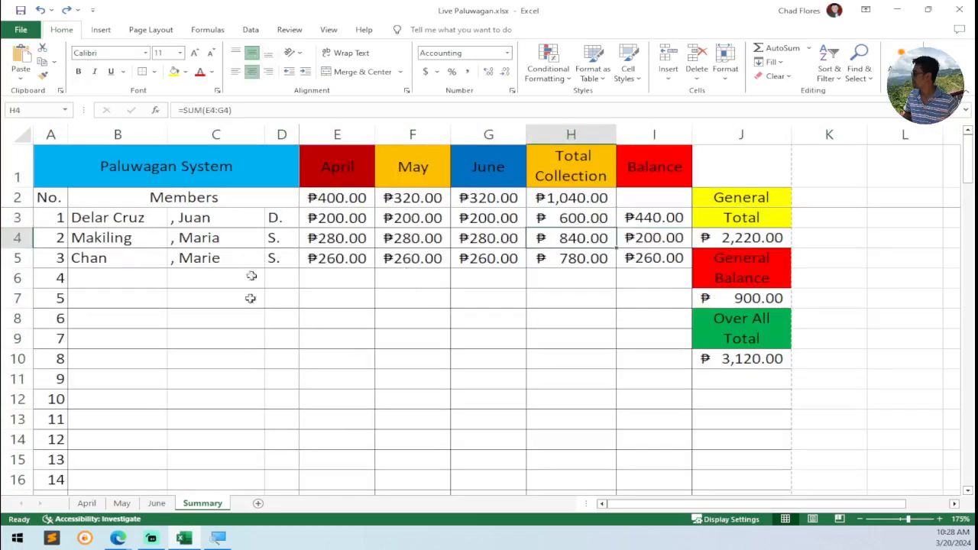
left_click(336, 233)
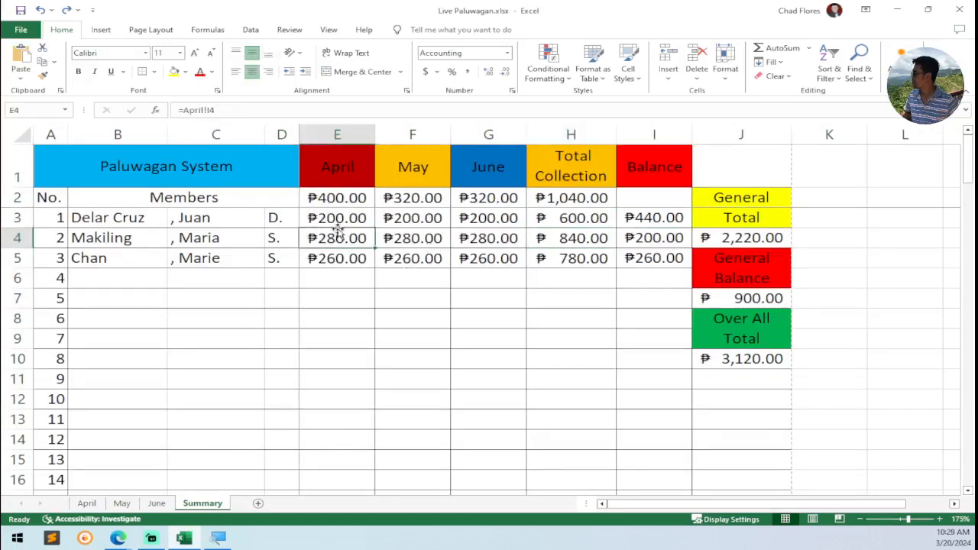
left_click(336, 219)
left_click(429, 219)
left_click(506, 219)
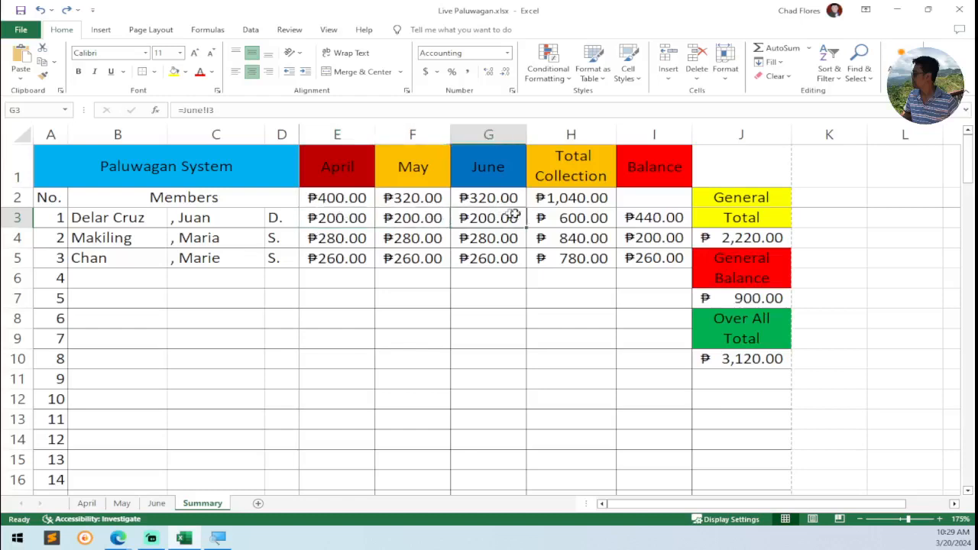
left_click(584, 219)
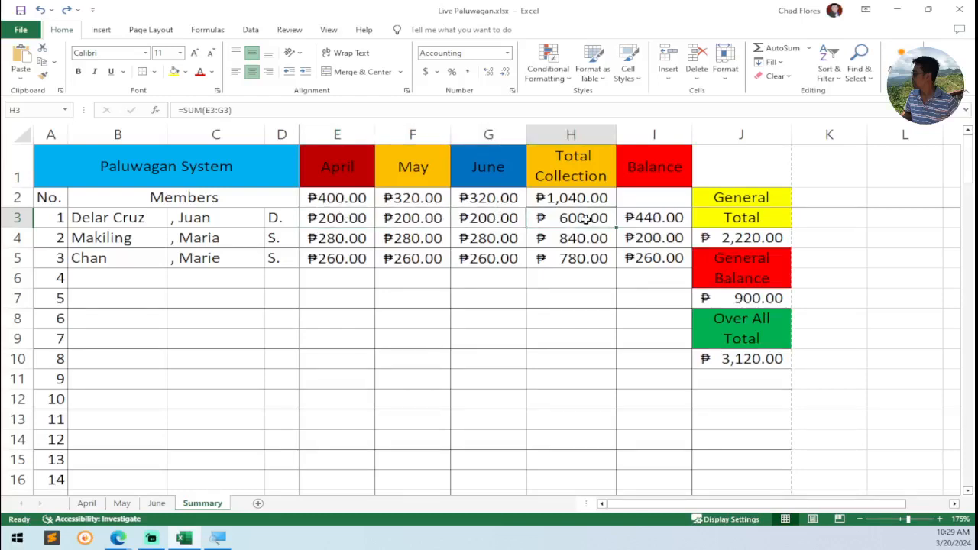
Insert a new row above the last member row, number 100, at row 102 of the Summary sheet
scroll(334, 266, "down", 1)
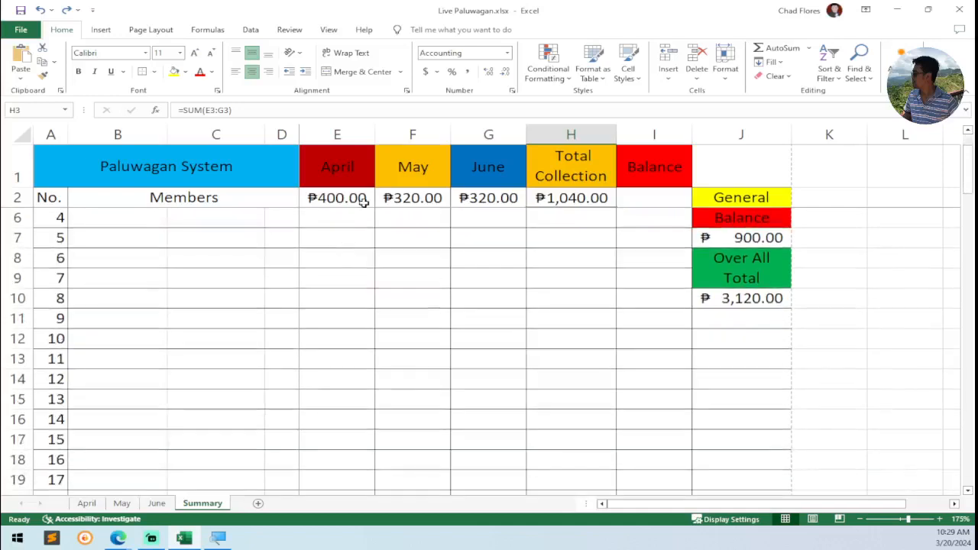
scroll(359, 233, "up", 1)
scroll(359, 233, "down", 20)
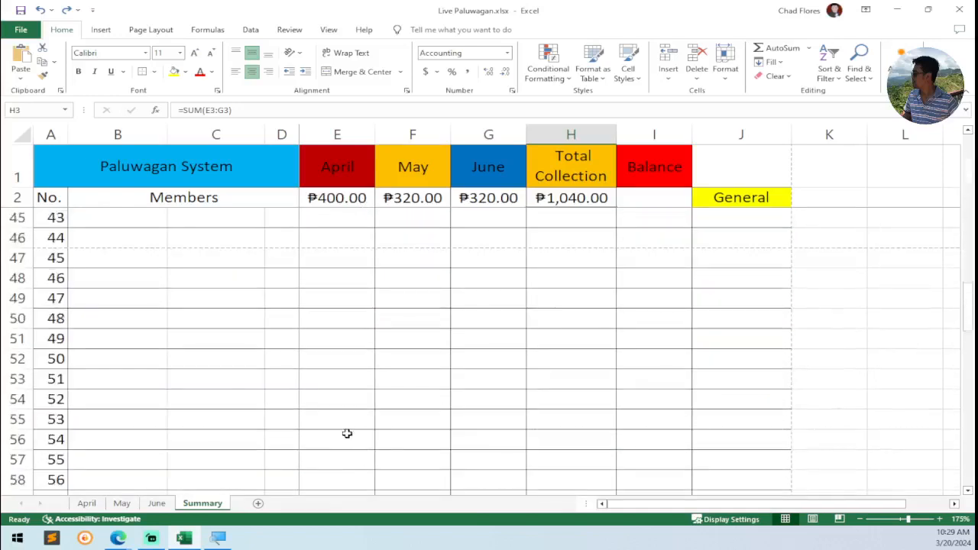
scroll(347, 433, "down", 9)
scroll(329, 417, "up", 3)
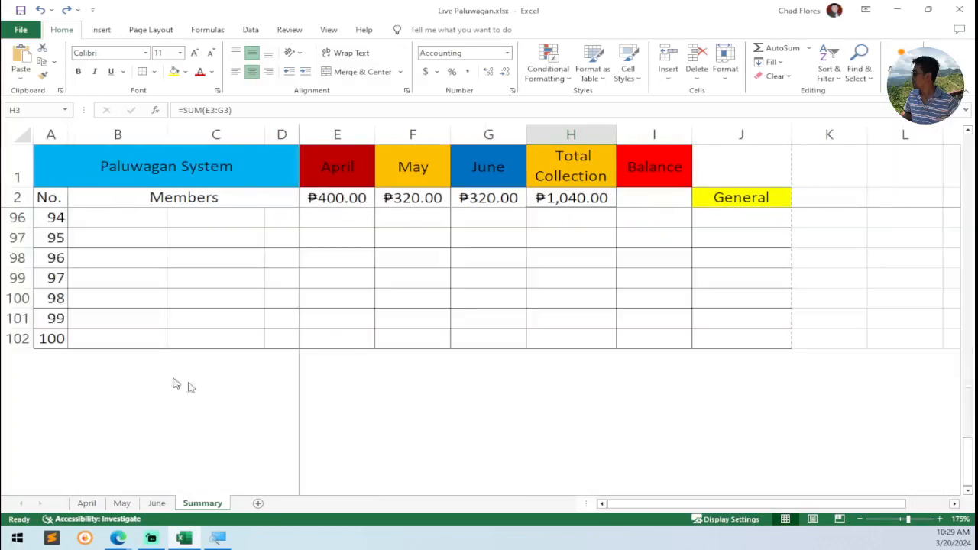
right_click(18, 339)
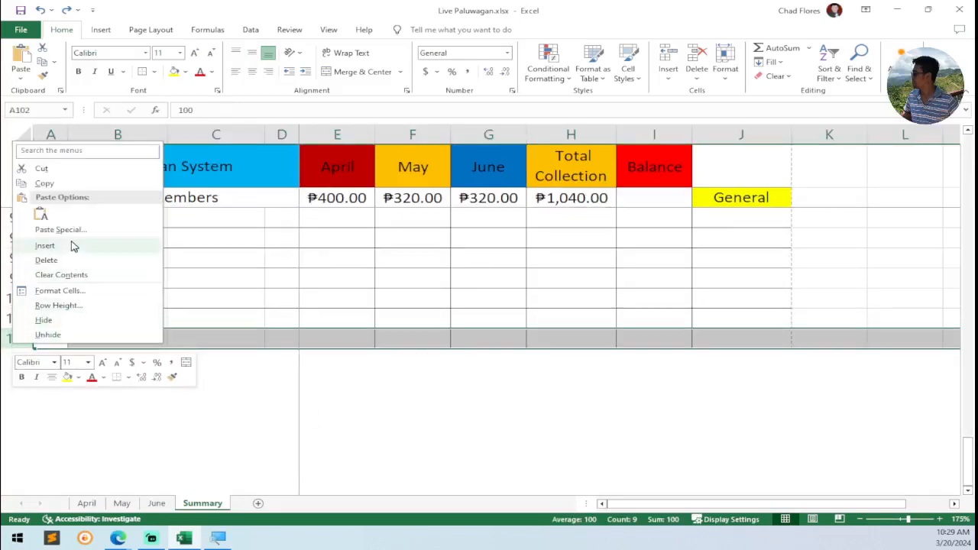
left_click(45, 246)
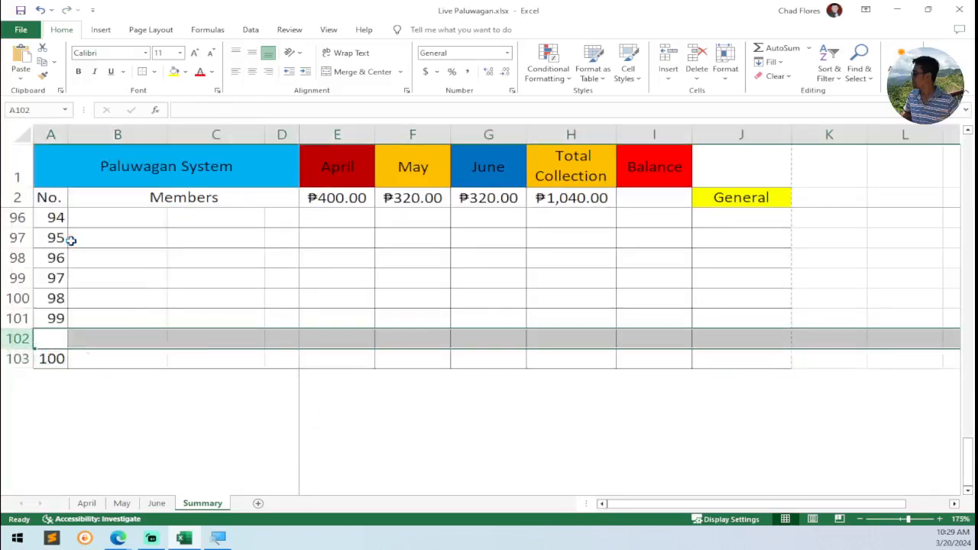
Place the number 100 in A102 instead of A103 and fill row 101's formulas down into row 102
left_click(59, 359)
left_click(102, 358)
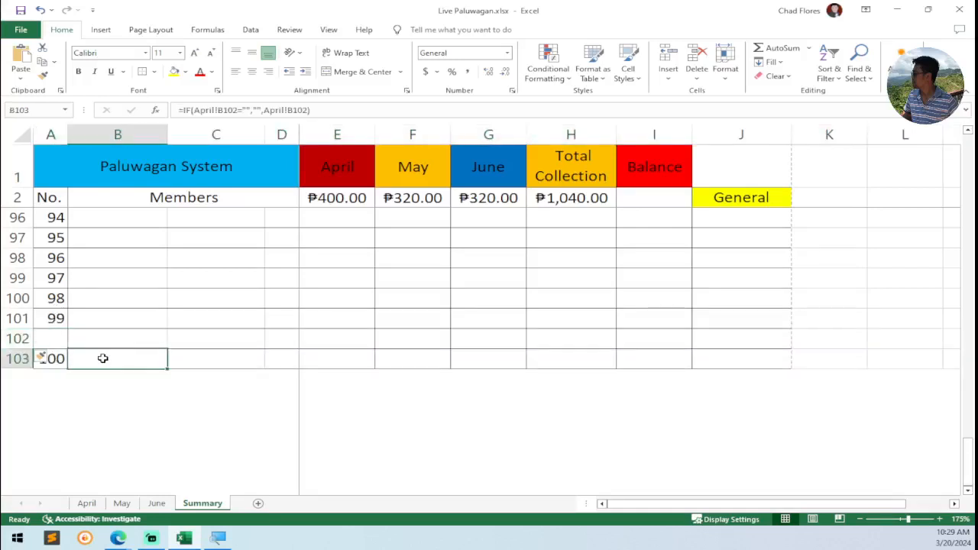
left_click(63, 360)
left_click_drag(68, 367, 797, 349)
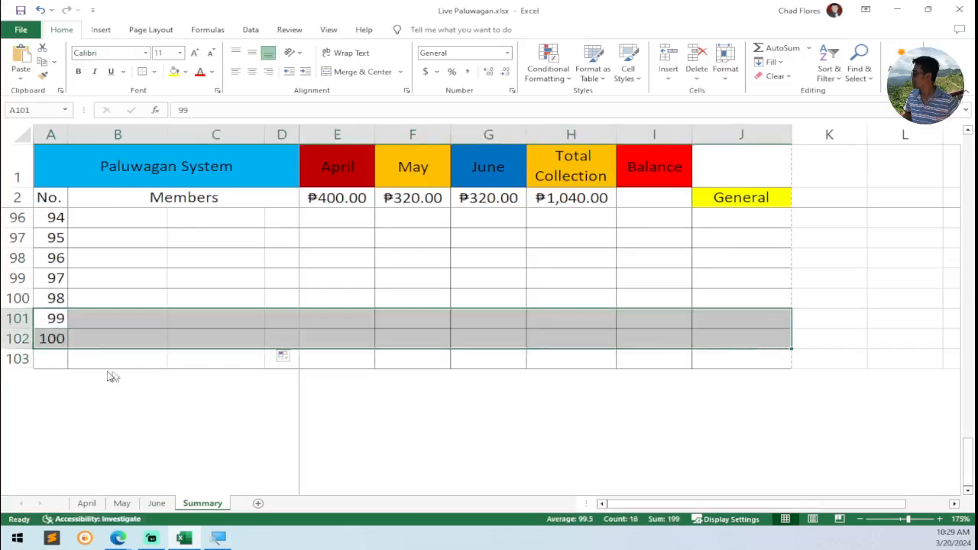
left_click(100, 353)
left_click(341, 354)
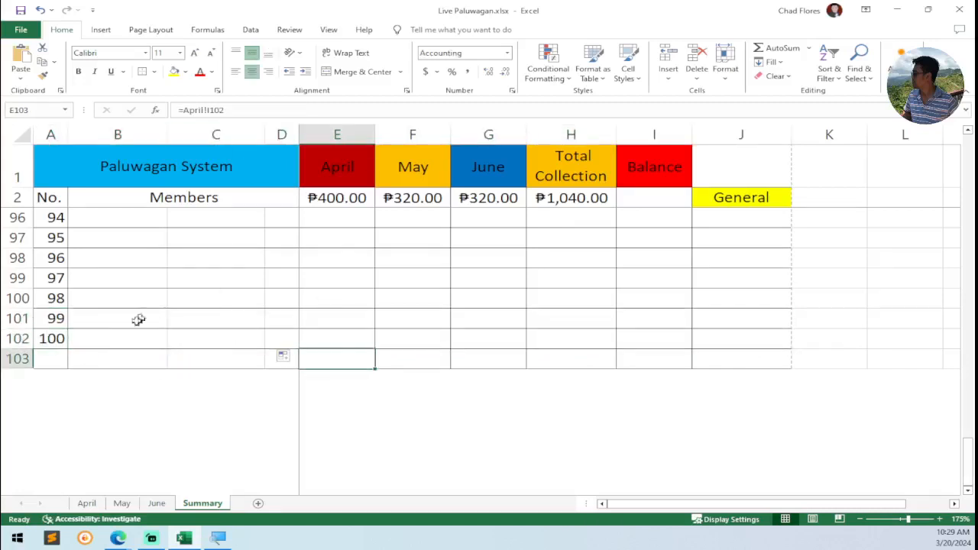
Merge and center cells A103:D103 below the last member row, accepting the loss of the other cells' values
left_click_drag(56, 358, 275, 359)
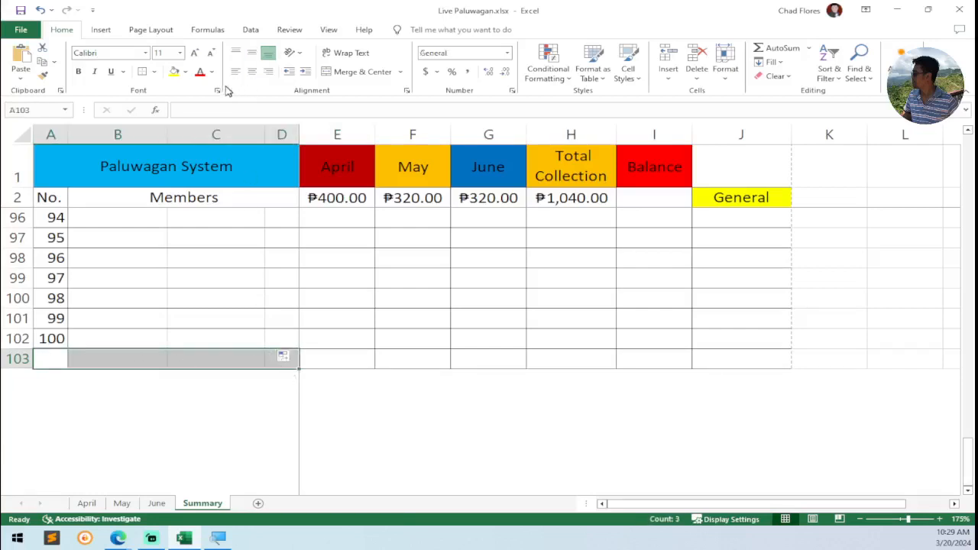
left_click(342, 72)
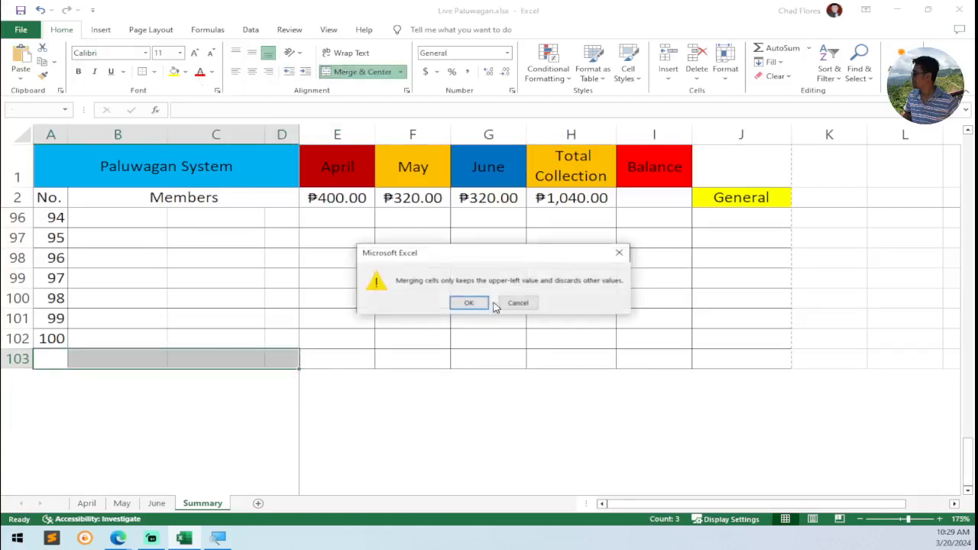
left_click(467, 304)
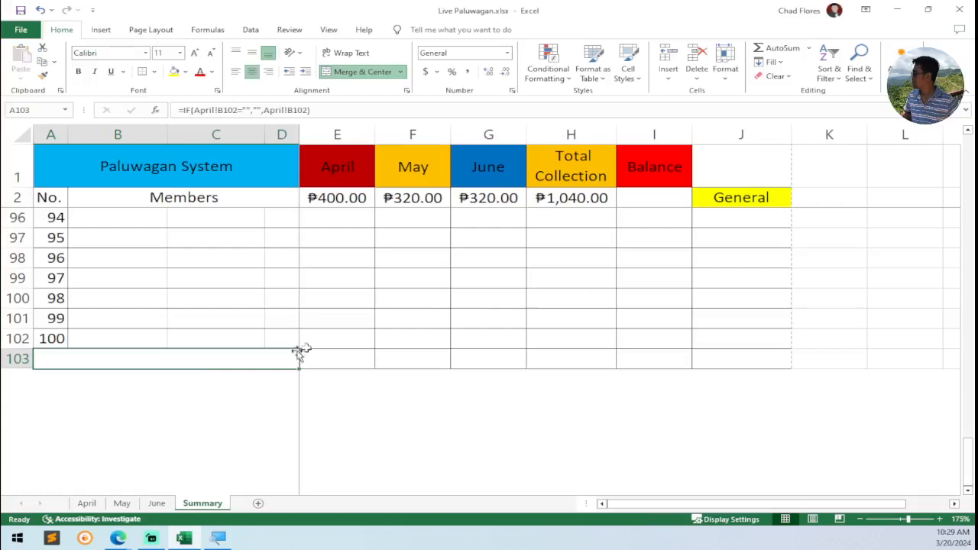
Replace the formula in the merged cell A103 below the member list with the label TOTAL
double_click(217, 361)
key("Escape")
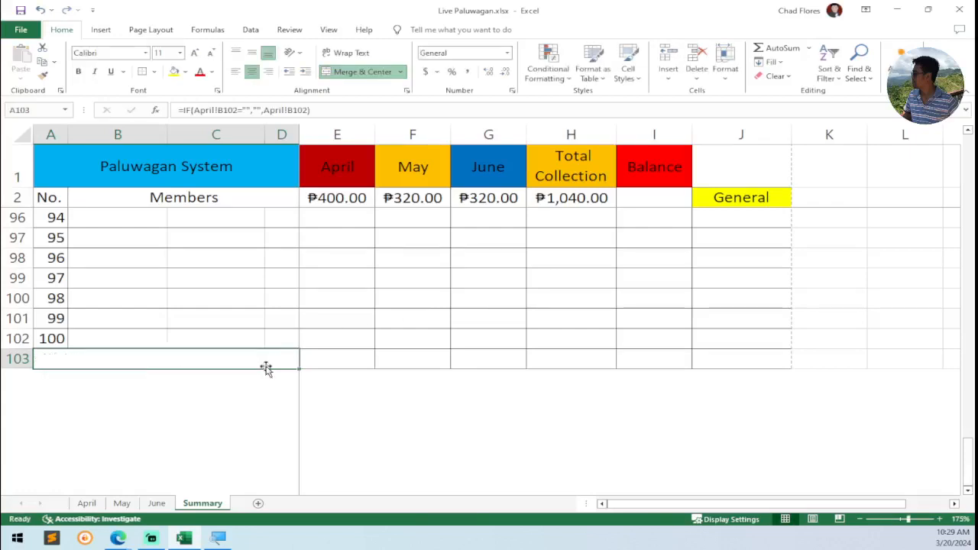
double_click(216, 364)
left_click_drag(260, 360, 35, 361)
key("BackSpace")
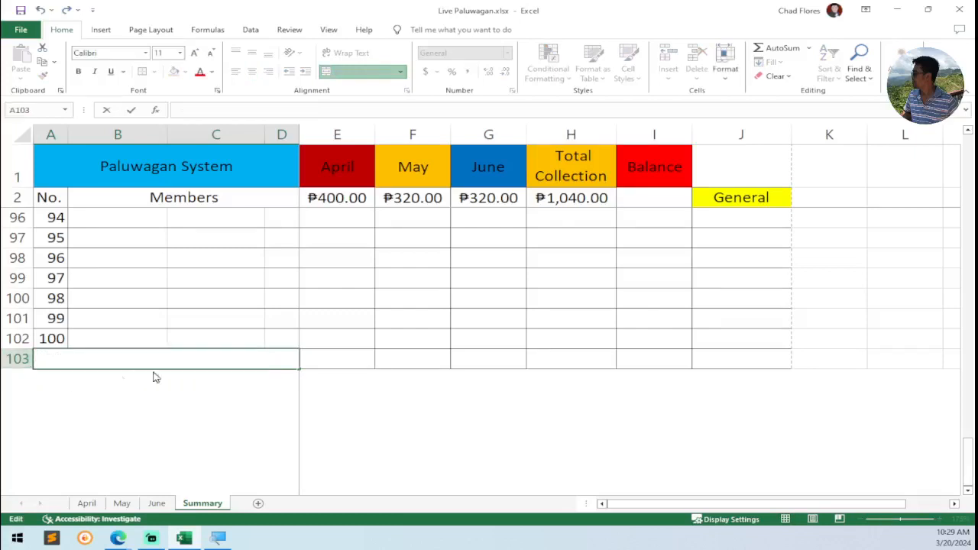
type("TOTAL")
key("ctrl+Return")
Clear the existing formula from E103, the April cell of the TOTAL row
left_click(336, 359)
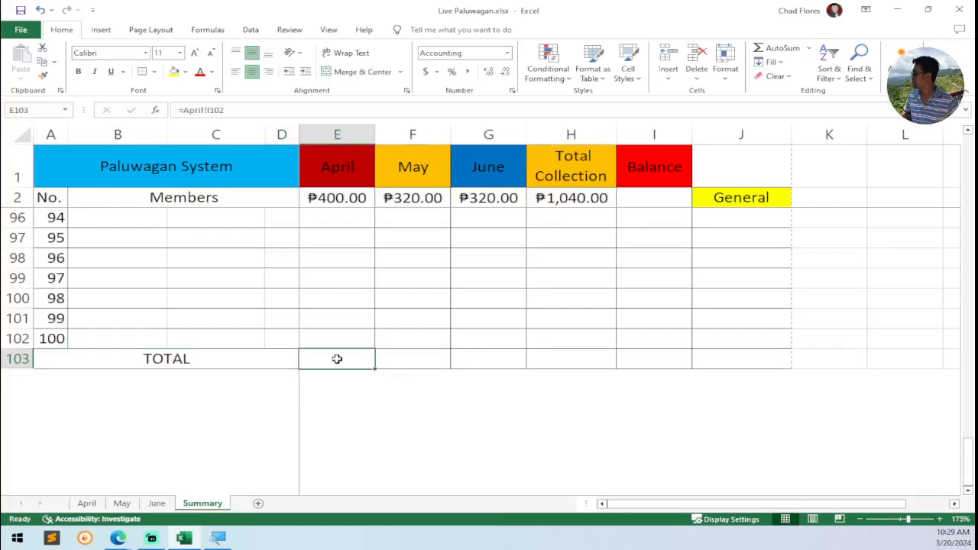
type("=")
key("BackSpace")
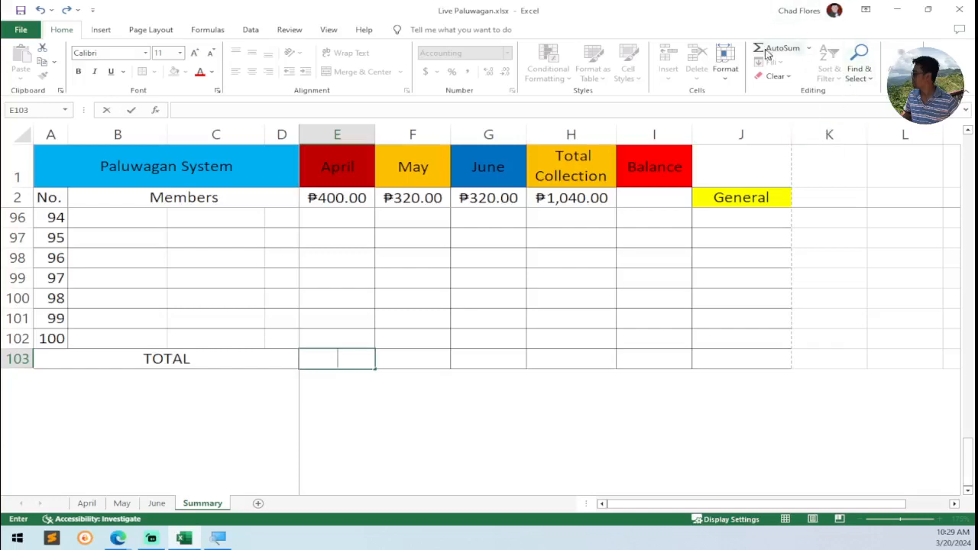
key("ctrl+Return")
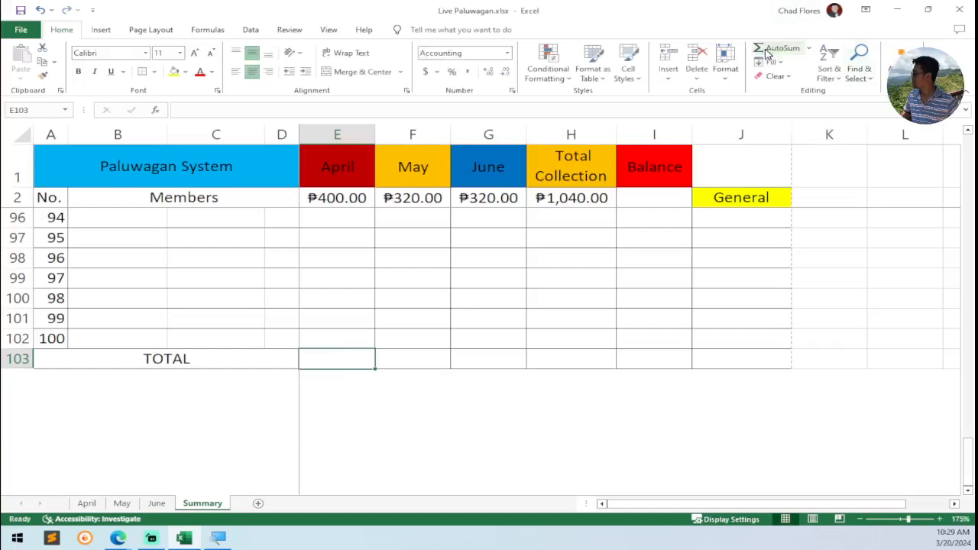
Enter =SUM(E3:E102) in E103 to total April, and fill the formula across to F103 and G103 for May and June
double_click(336, 363)
type("=")
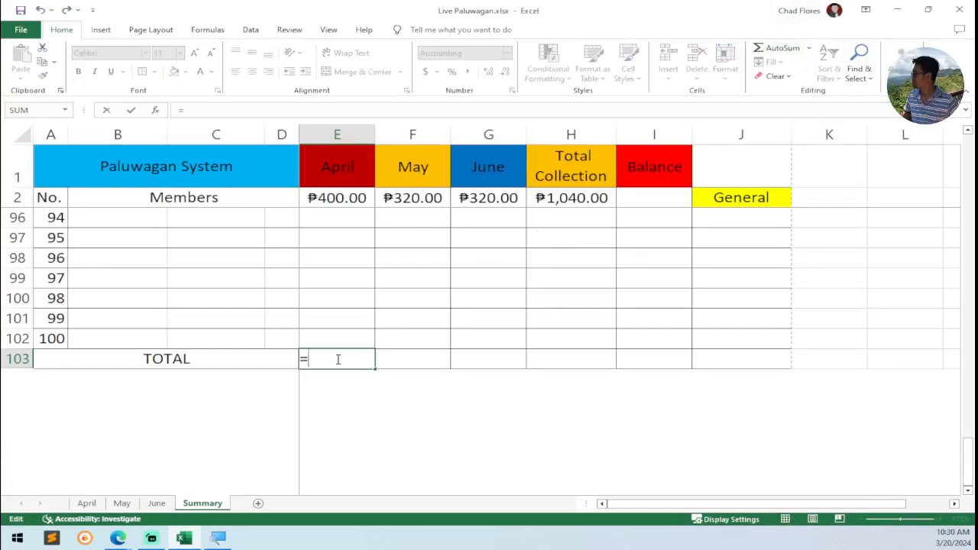
type("sum")
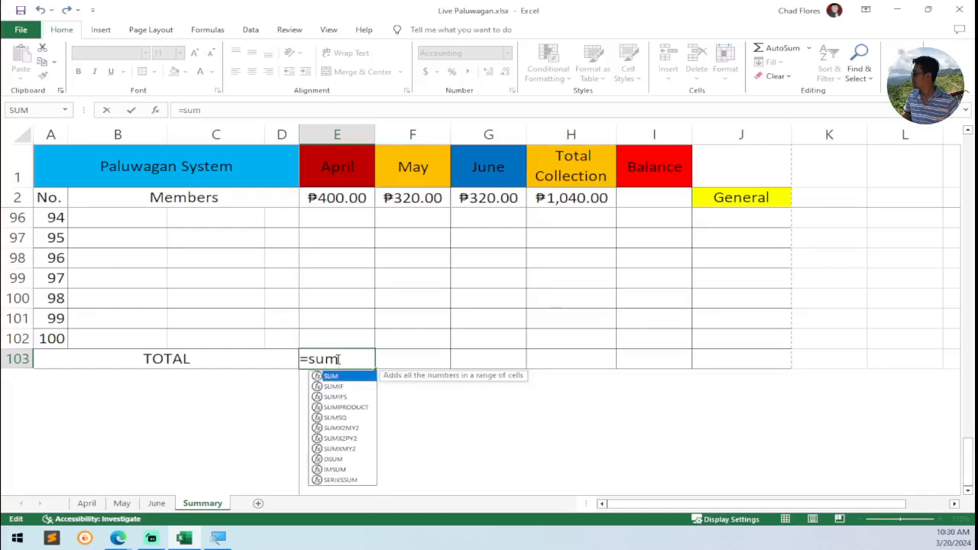
type("(")
scroll(340, 359, "up", 20)
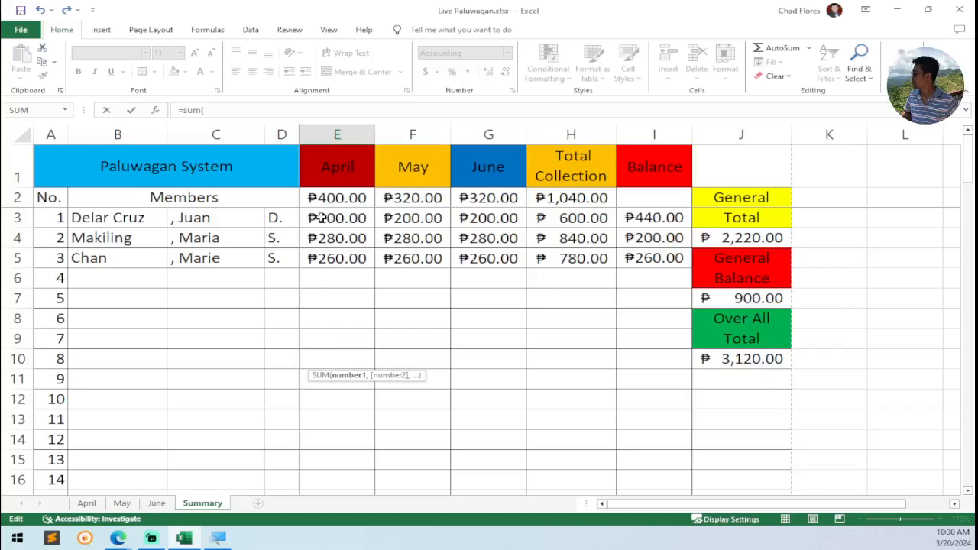
left_click(321, 218)
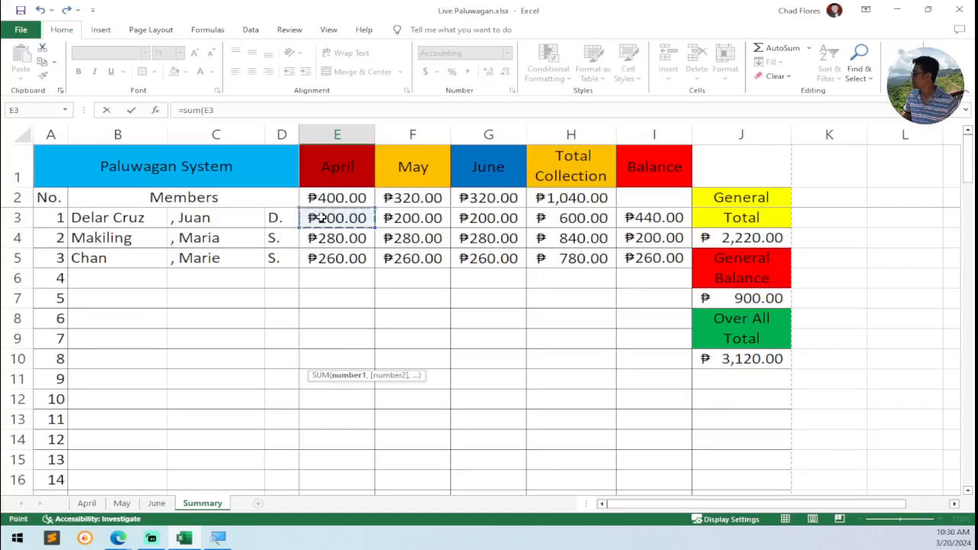
key("ctrl+shift+Down")
scroll(426, 442, "down", 6)
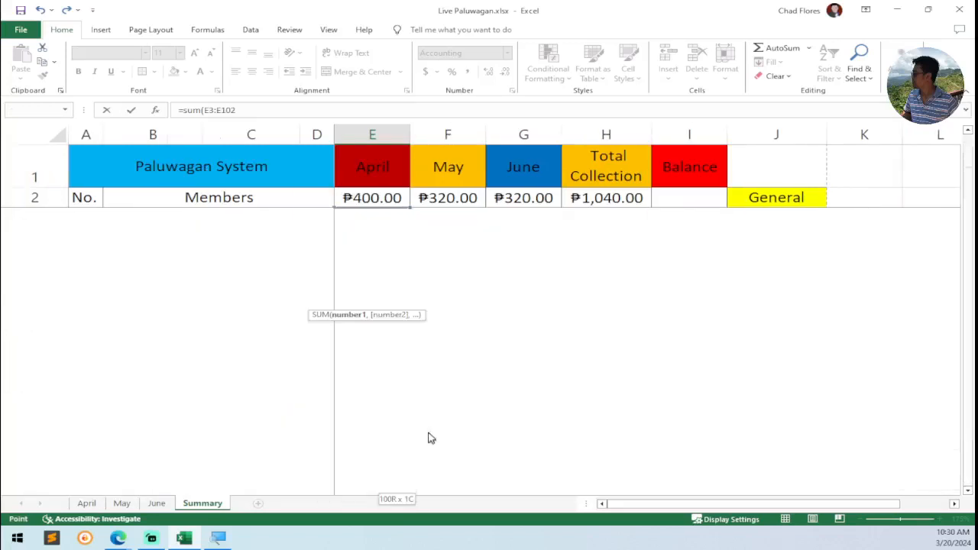
scroll(426, 420, "up", 3)
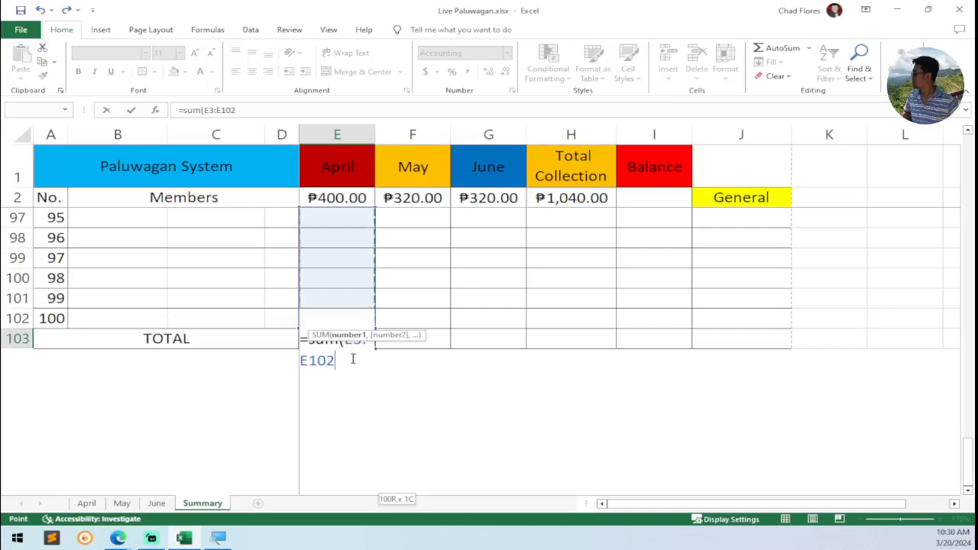
type(")")
key("ctrl+Return")
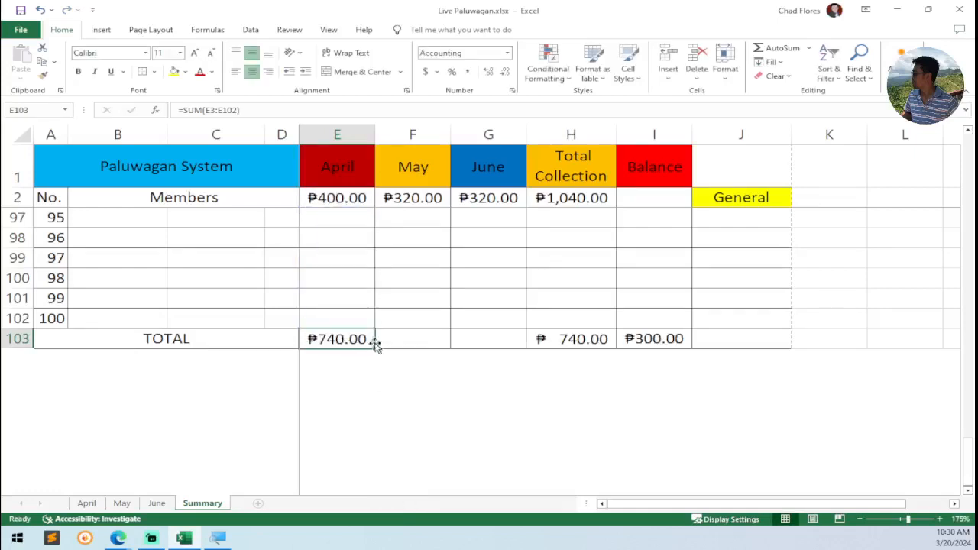
left_click_drag(377, 348, 523, 347)
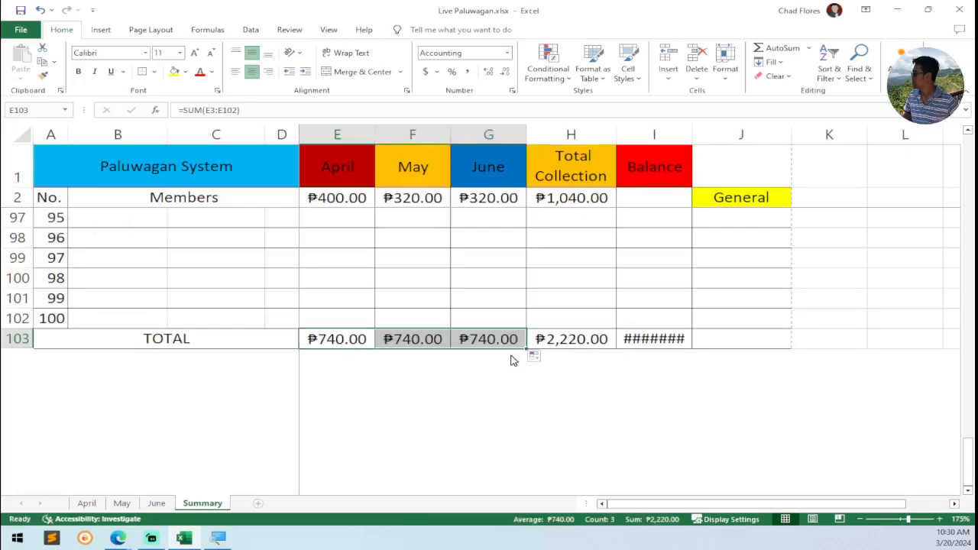
Check the ranges summed by the May and June formulas in F103 and G103
double_click(409, 338)
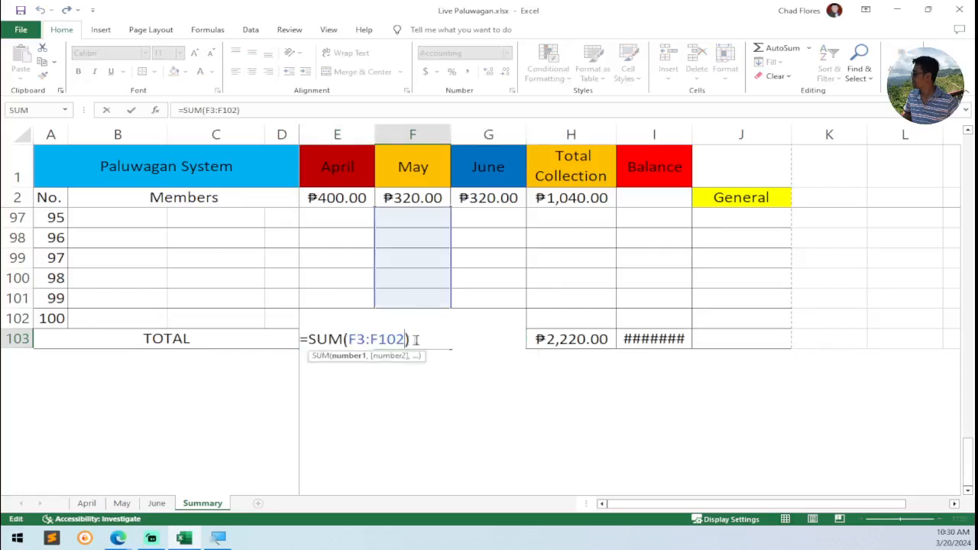
key("Escape")
left_click(463, 338)
double_click(463, 339)
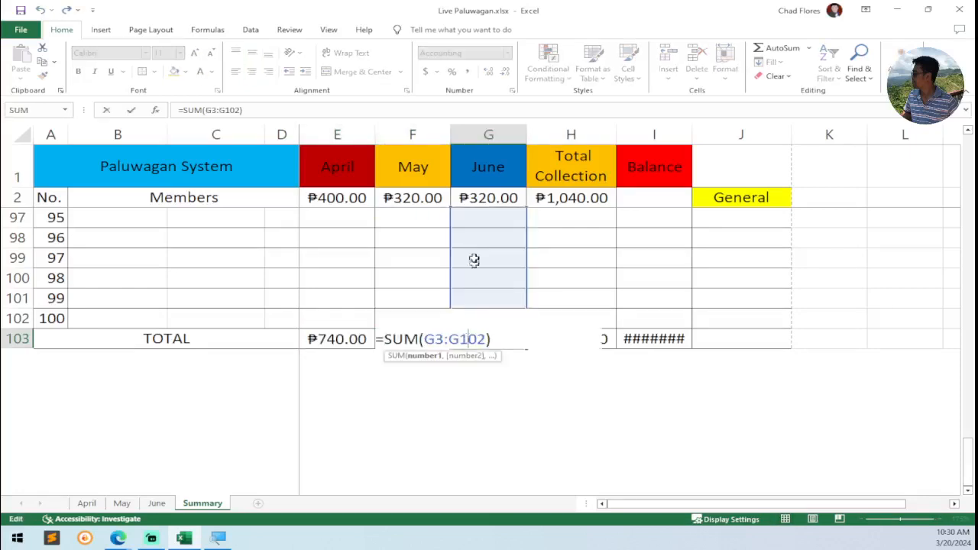
key("Escape")
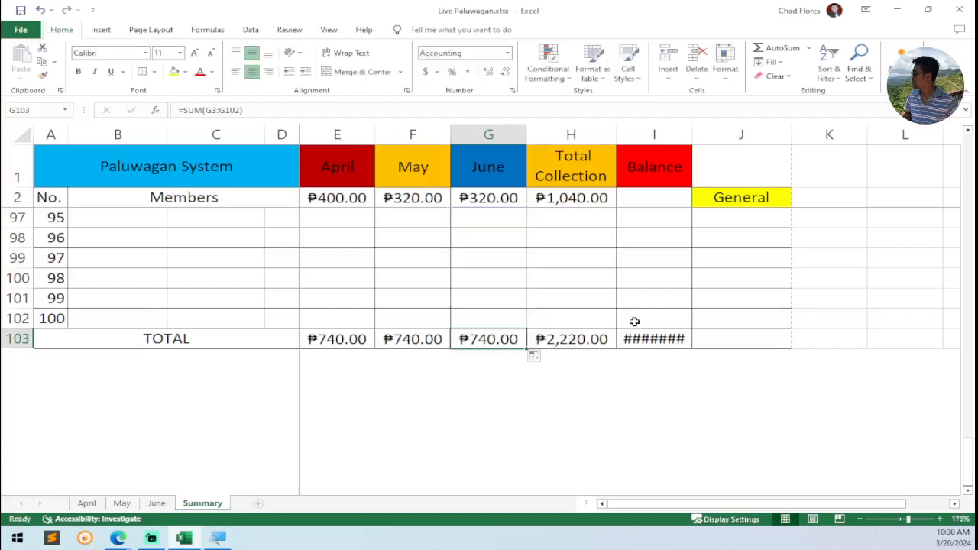
double_click(429, 338)
scroll(437, 296, "up", 5)
scroll(437, 296, "up", 16)
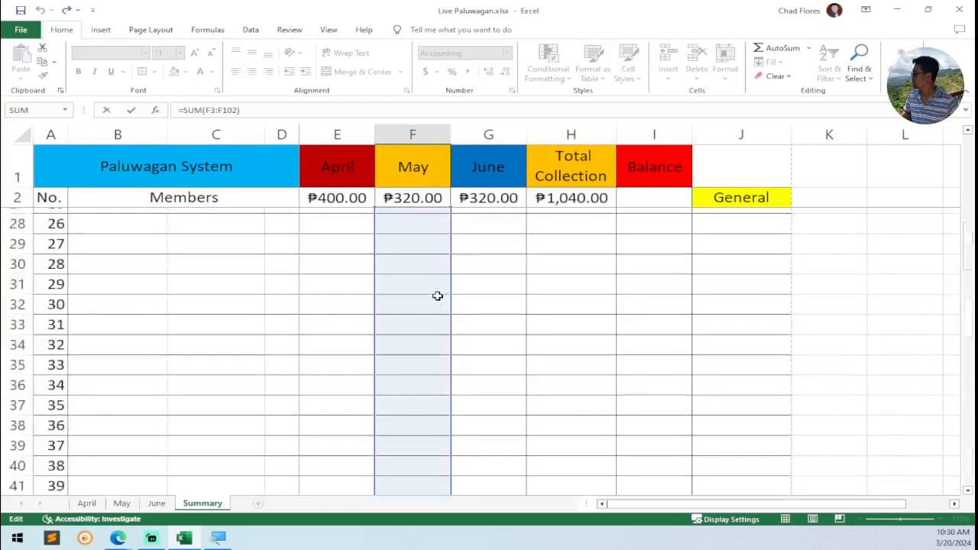
key("Return")
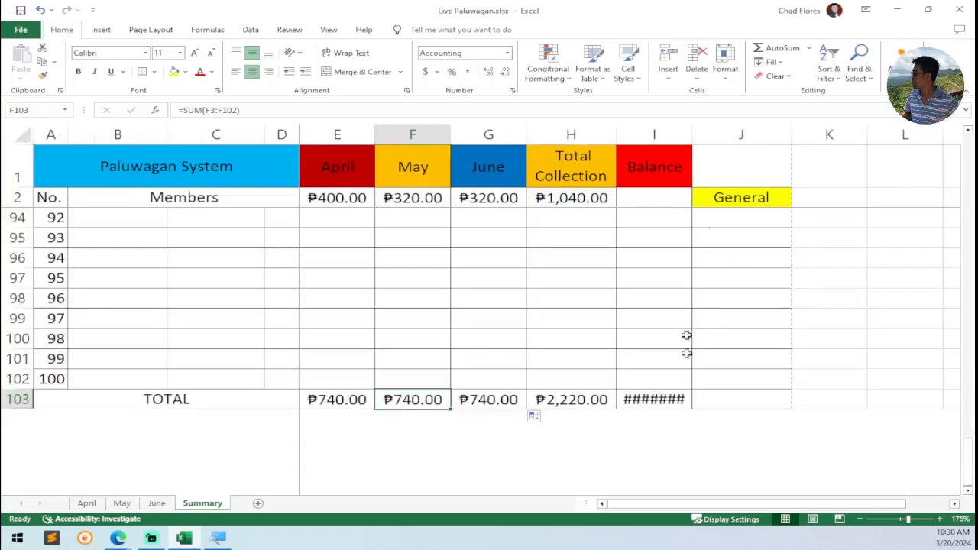
Autofit the width of the Balance column and check the monthly and Total Collection cells in the TOTAL row
double_click(691, 135)
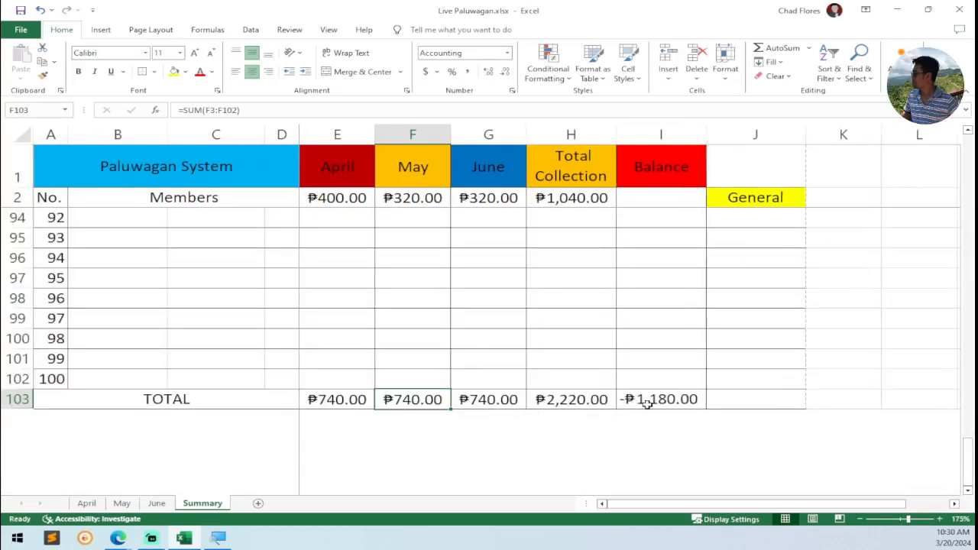
left_click(342, 401)
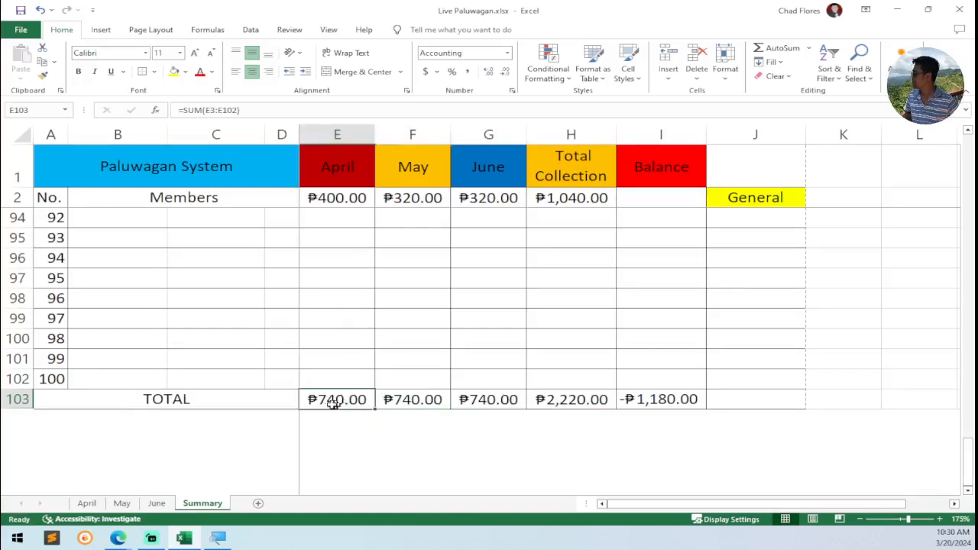
left_click(402, 401)
left_click(486, 398)
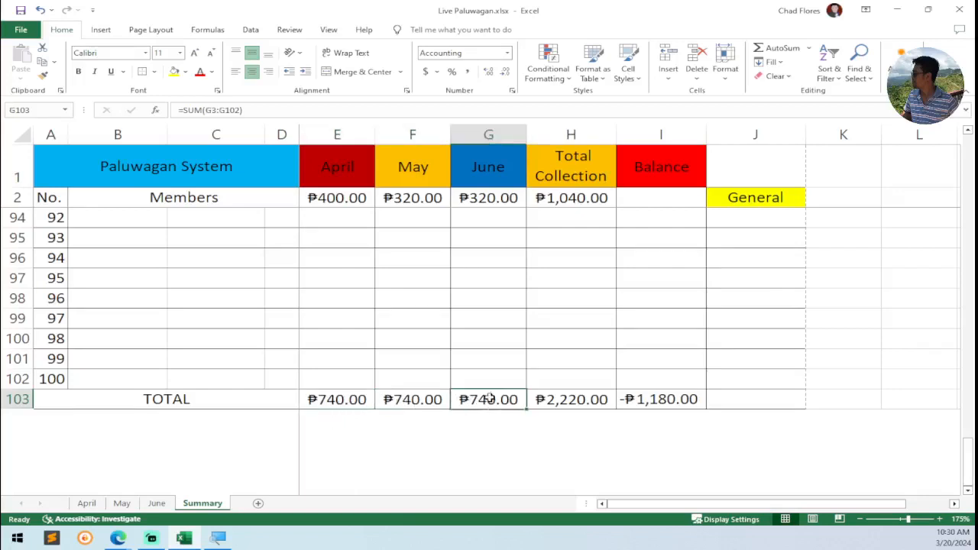
left_click(545, 402)
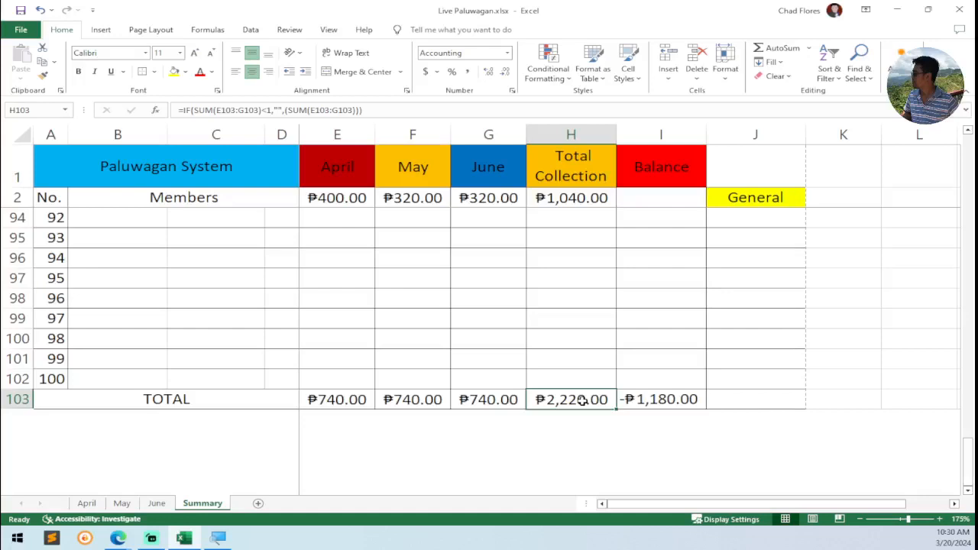
Compare the General Total, General Balance and Over All Total figures in column J with the TOTAL row
scroll(821, 406, "up", 20)
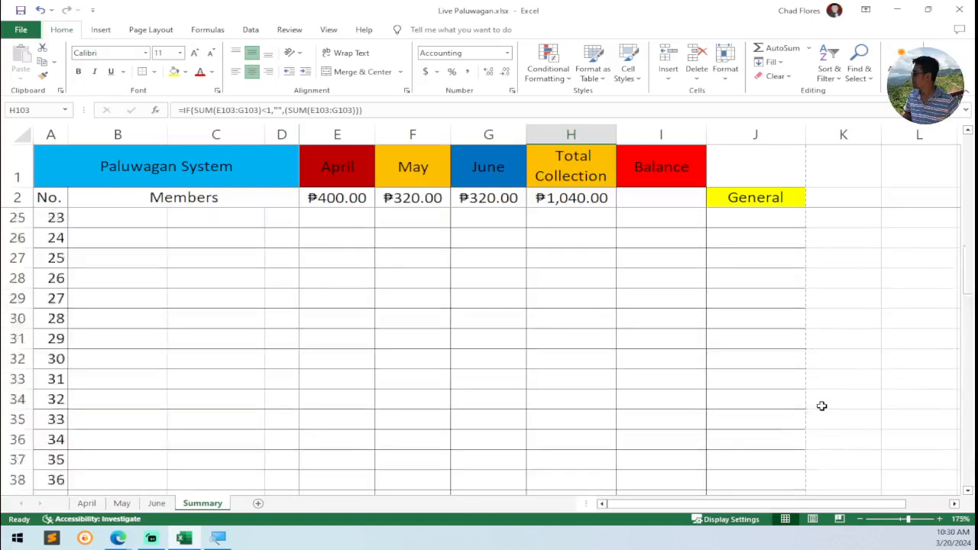
scroll(821, 406, "up", 7)
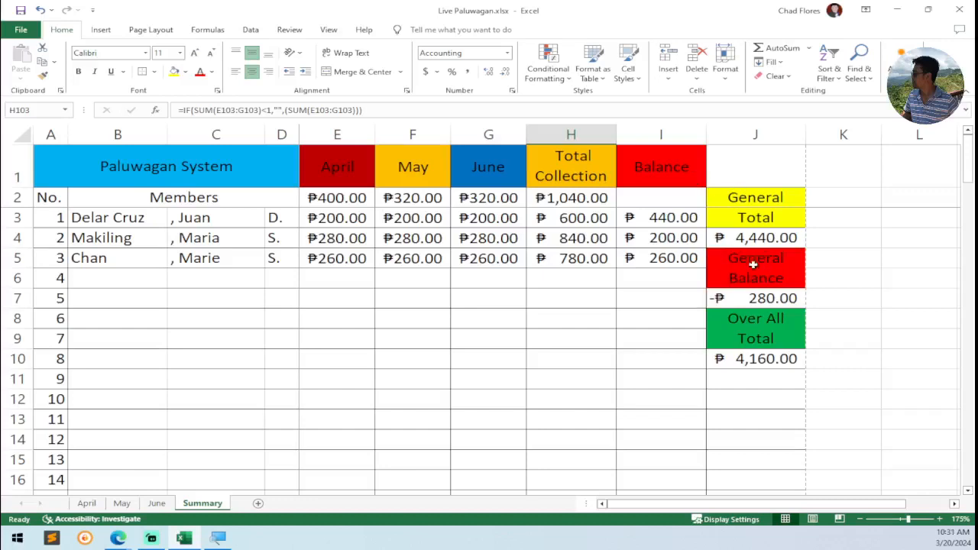
scroll(700, 356, "down", 20)
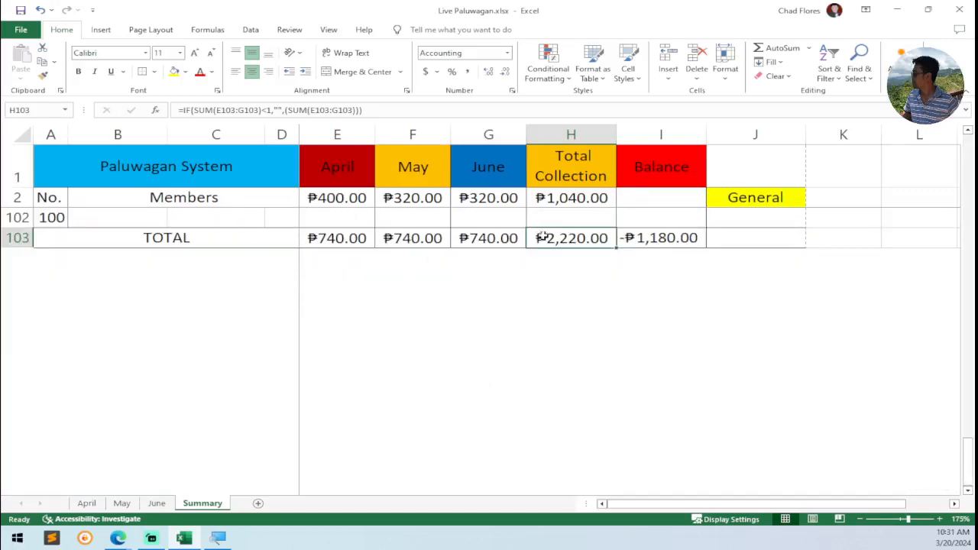
scroll(847, 346, "up", 6)
scroll(847, 345, "up", 20)
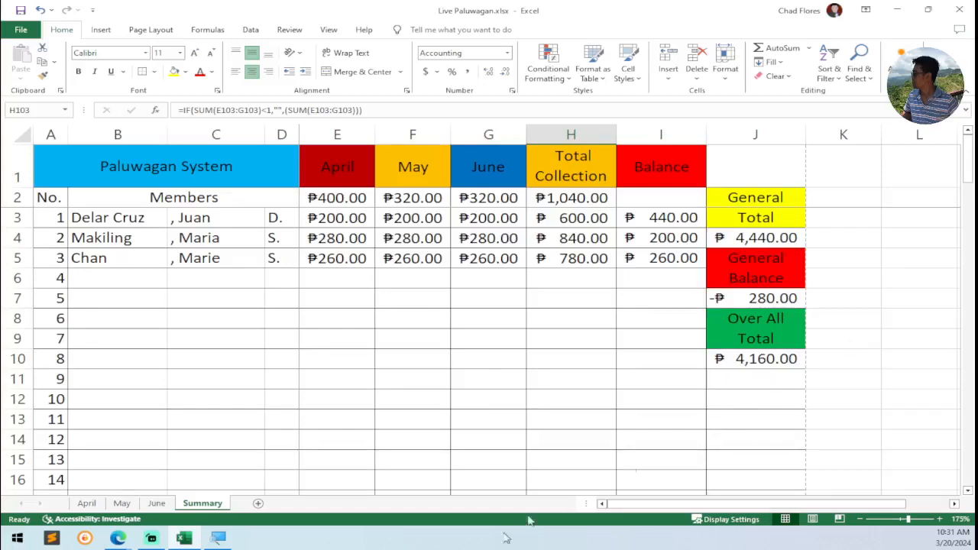
key("alt+Tab")
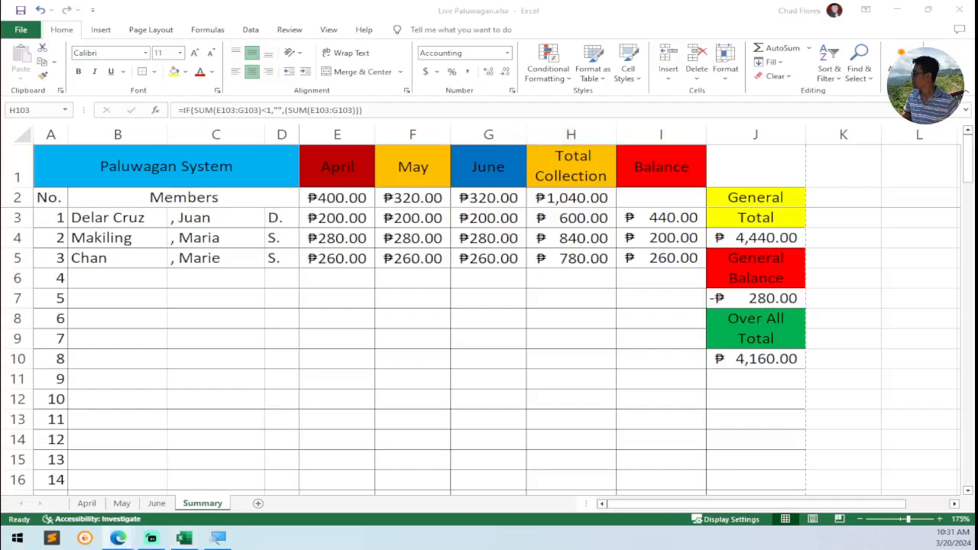